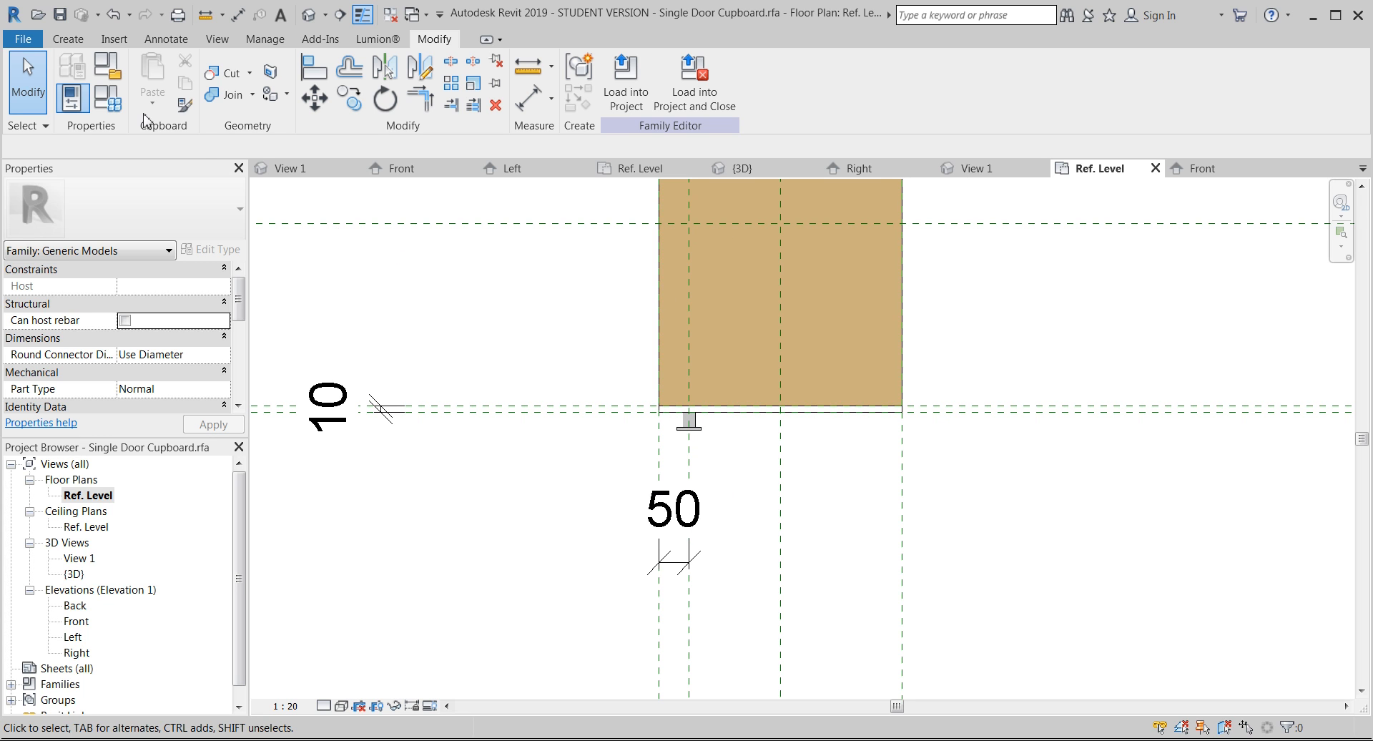
# - Open the cupboard's family types and review the parameter values of the 400mm, 600mm and 500mm single door types
pyautogui.click(117, 108)
pyautogui.moveTo(239, 140); pyautogui.dragTo(1070, 83)
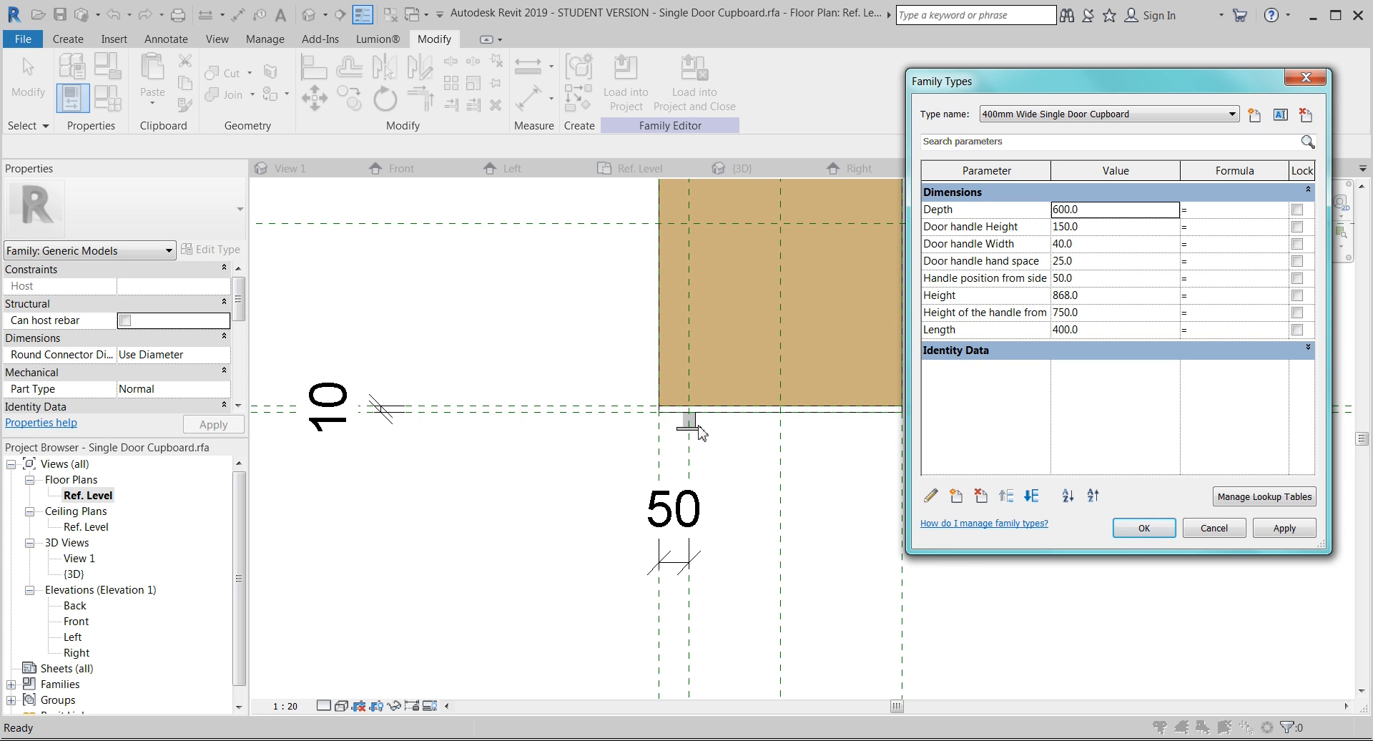
pyautogui.click(1029, 115)
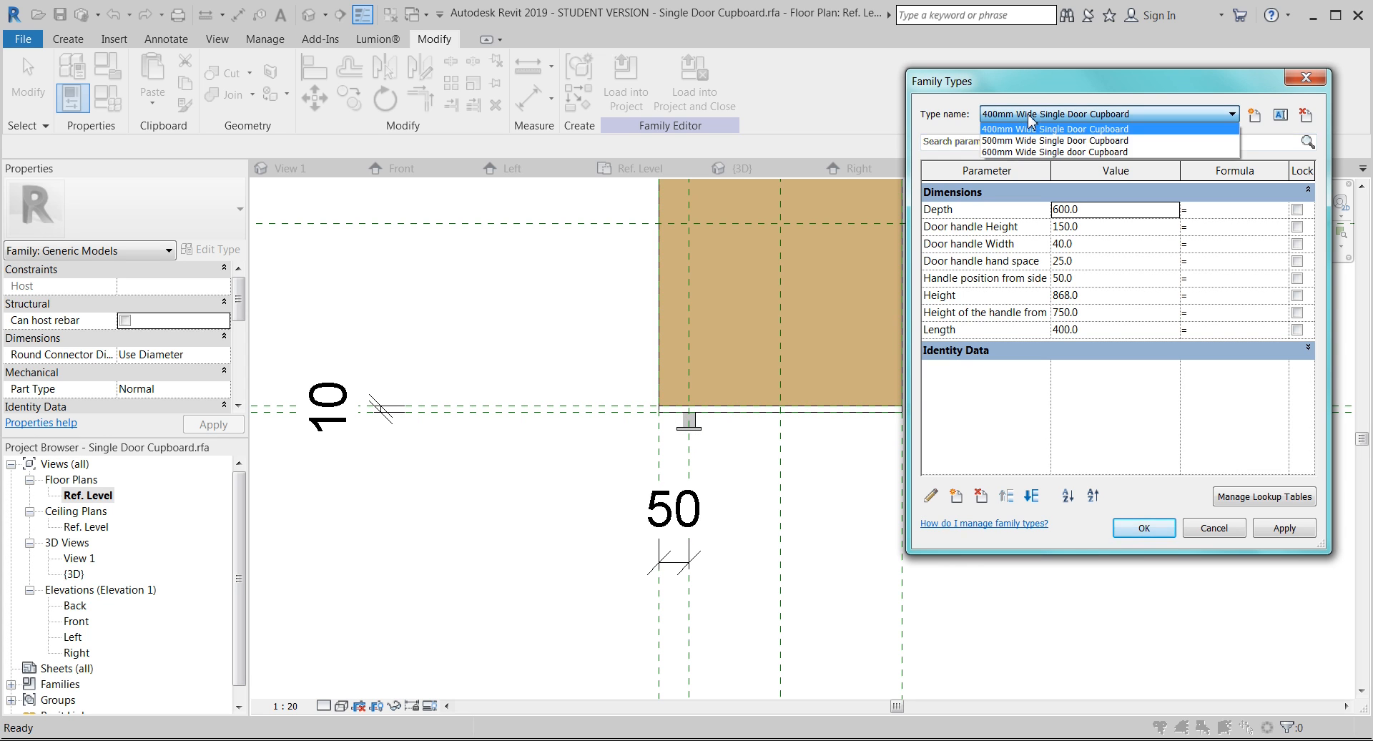
pyautogui.click(1031, 152)
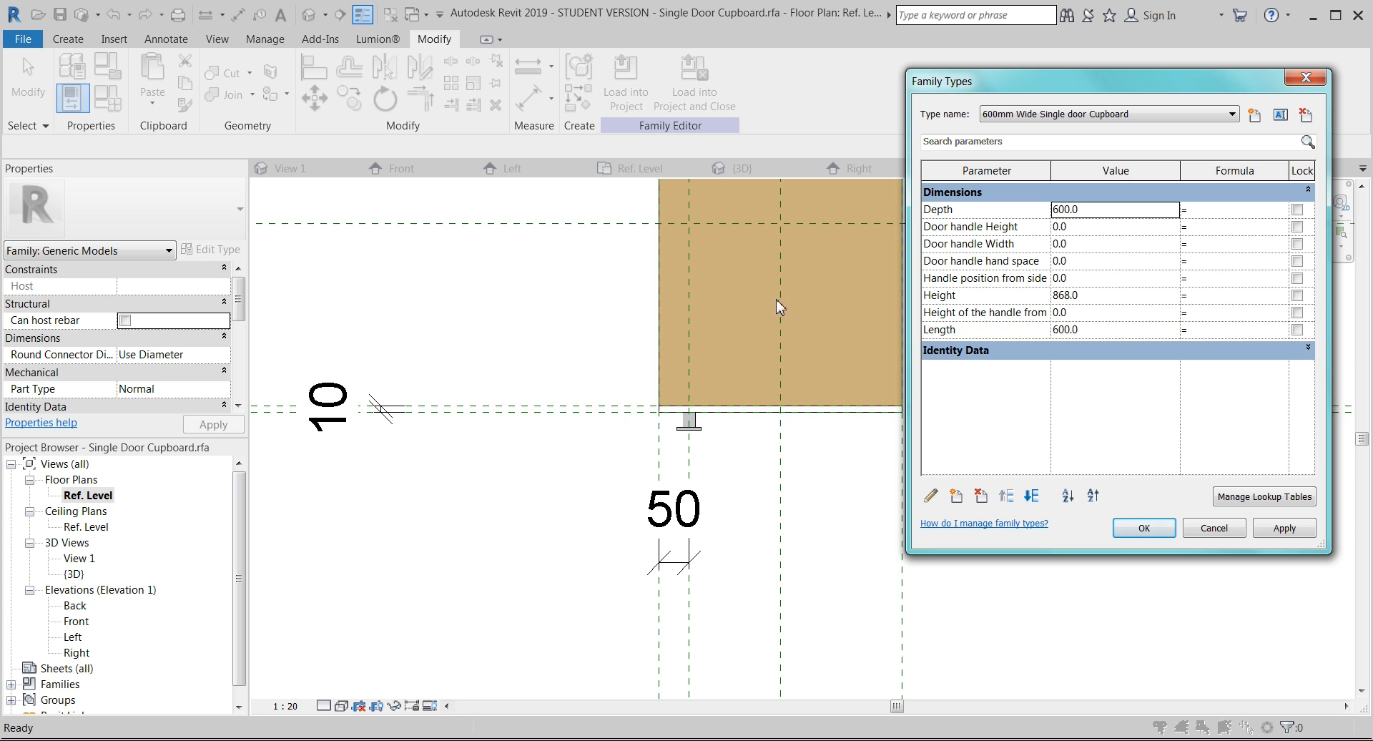
pyautogui.click(1041, 114)
pyautogui.click(1033, 134)
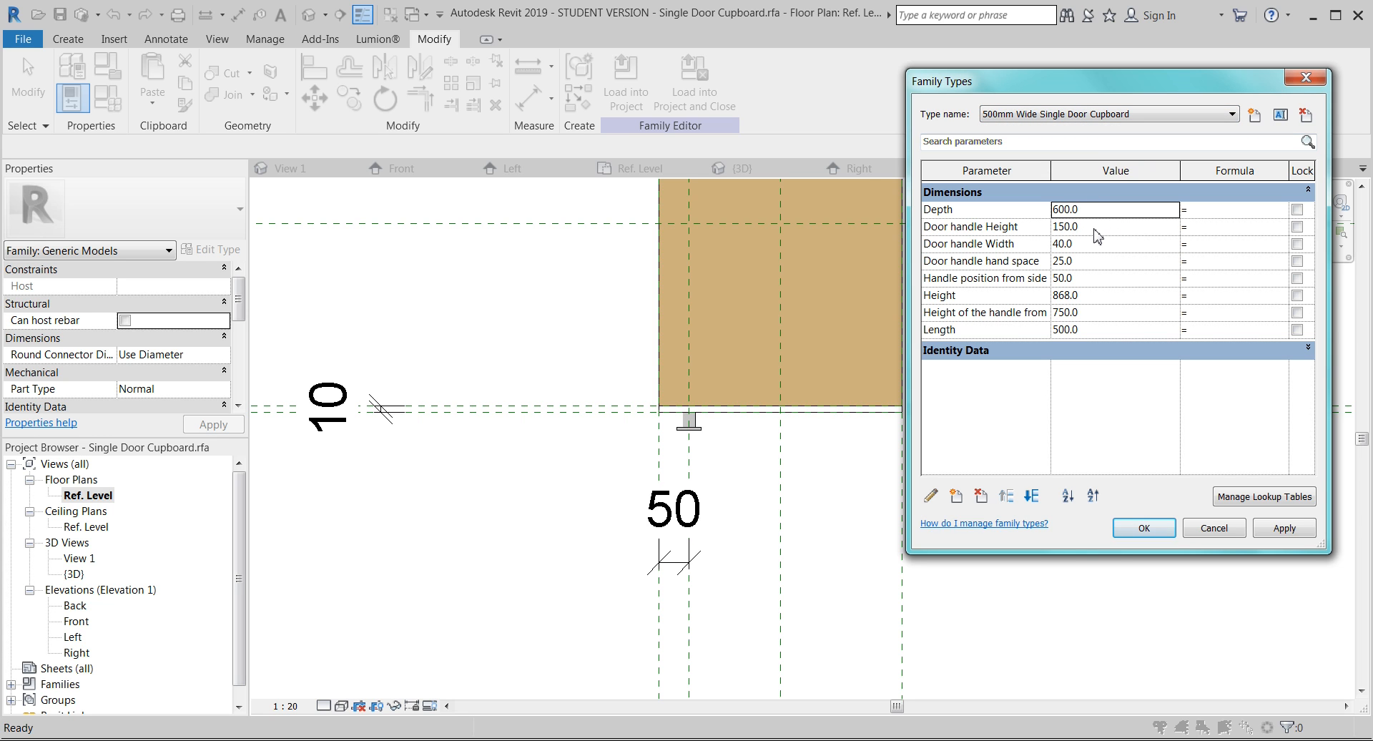
# - Apply the 500mm Wide Single Door Cupboard type to the family
pyautogui.click(1094, 115)
pyautogui.click(1069, 126)
pyautogui.click(1057, 114)
pyautogui.click(1046, 142)
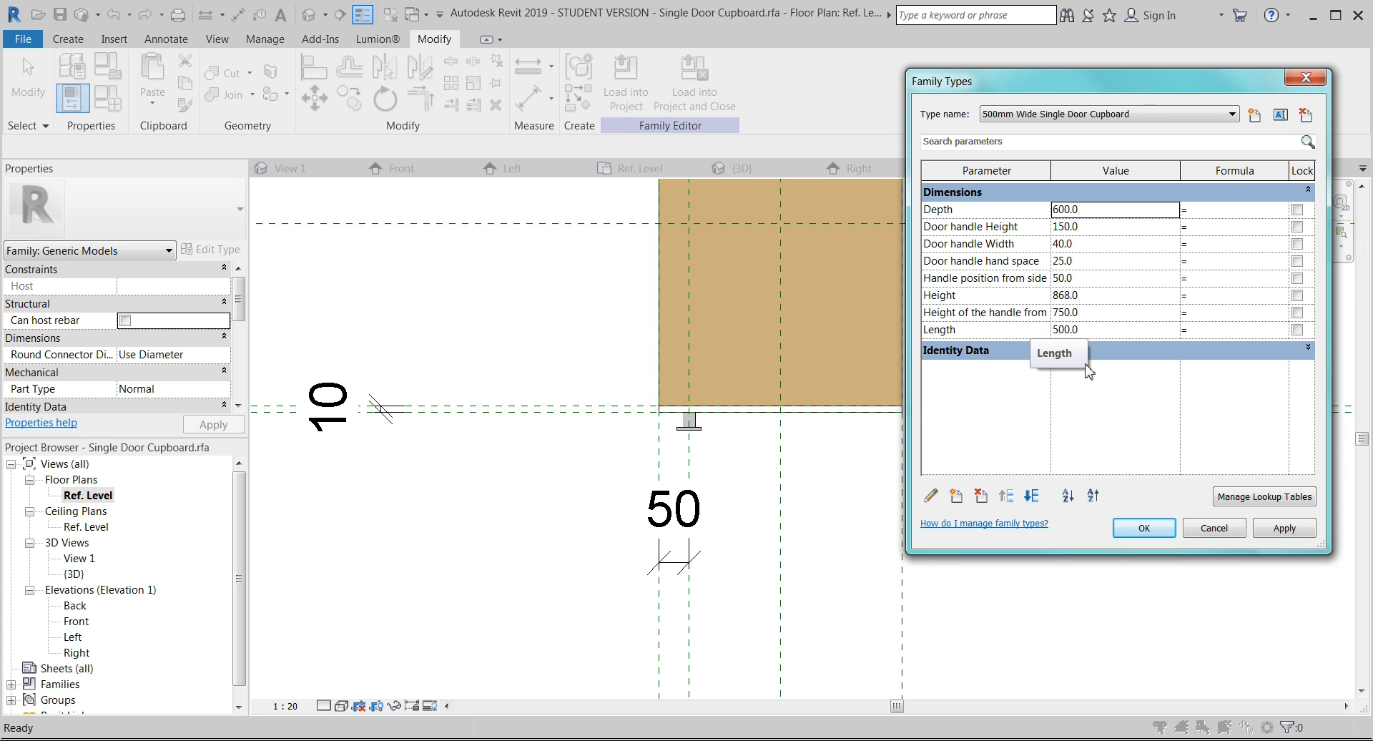
pyautogui.click(1283, 539)
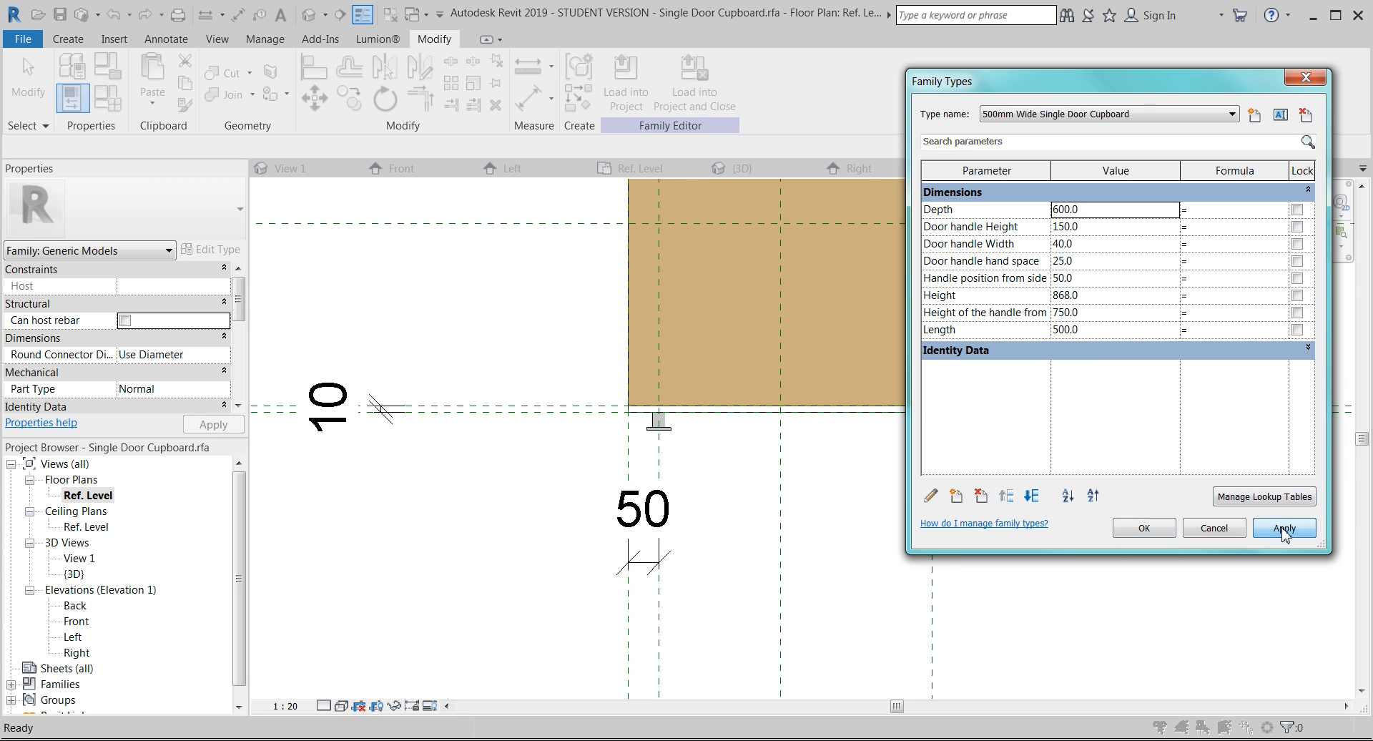
# - Try to apply the 600mm Wide Single door Cupboard type to the family
pyautogui.click(1105, 110)
pyautogui.click(1034, 159)
pyautogui.click(1008, 116)
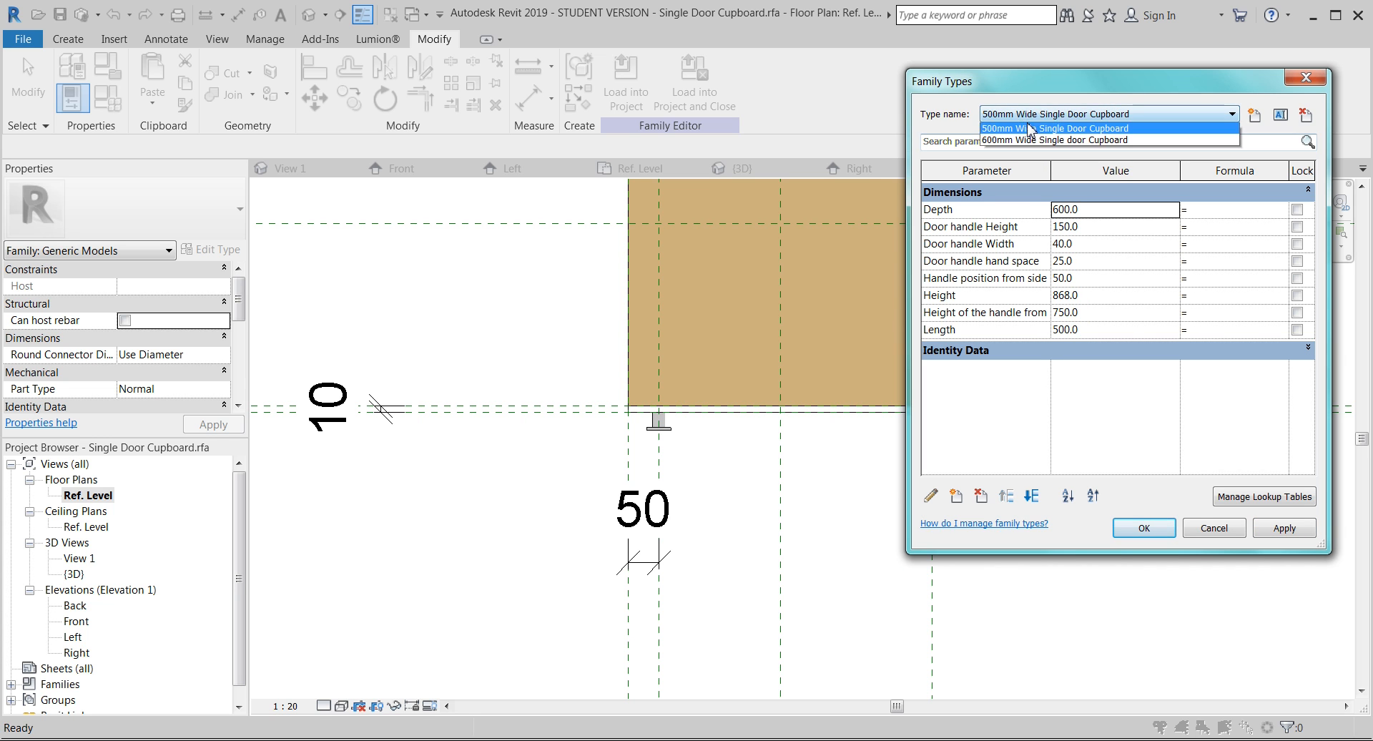
pyautogui.click(999, 156)
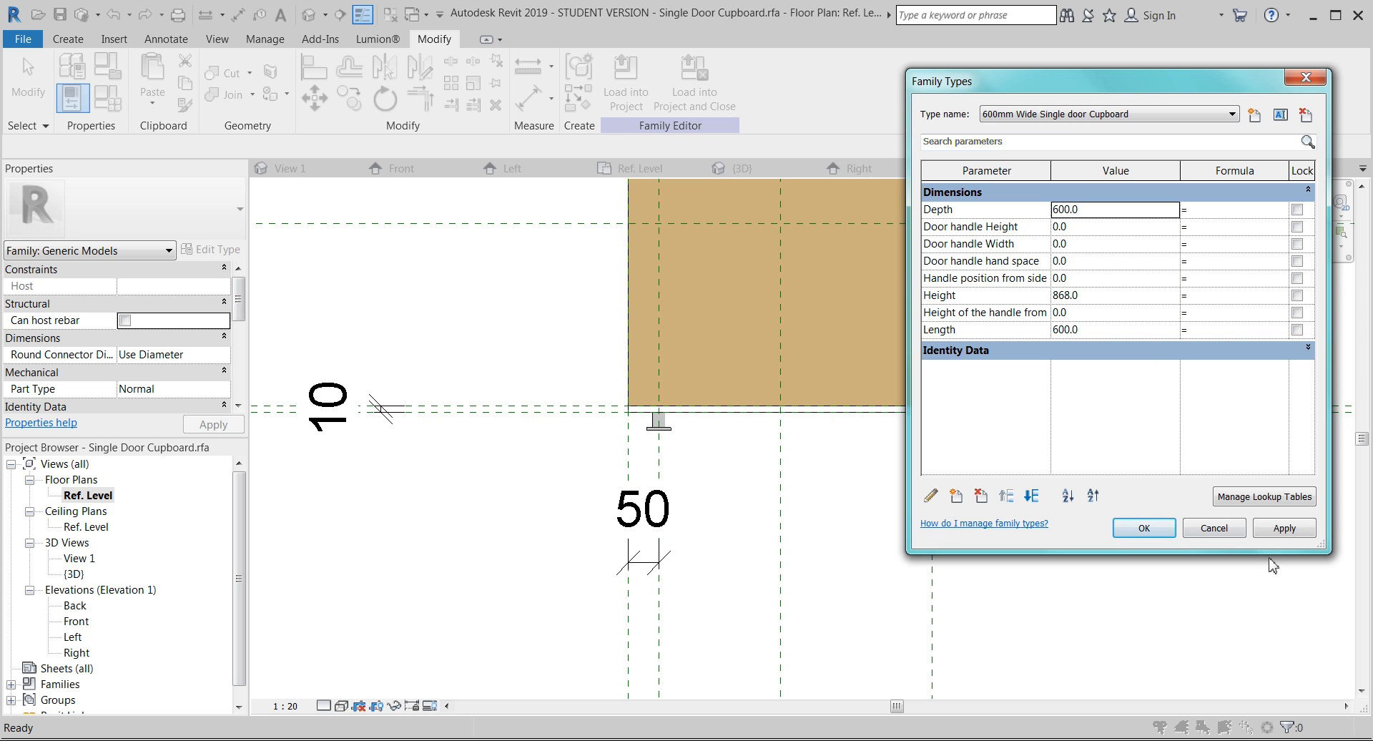
pyautogui.click(1282, 527)
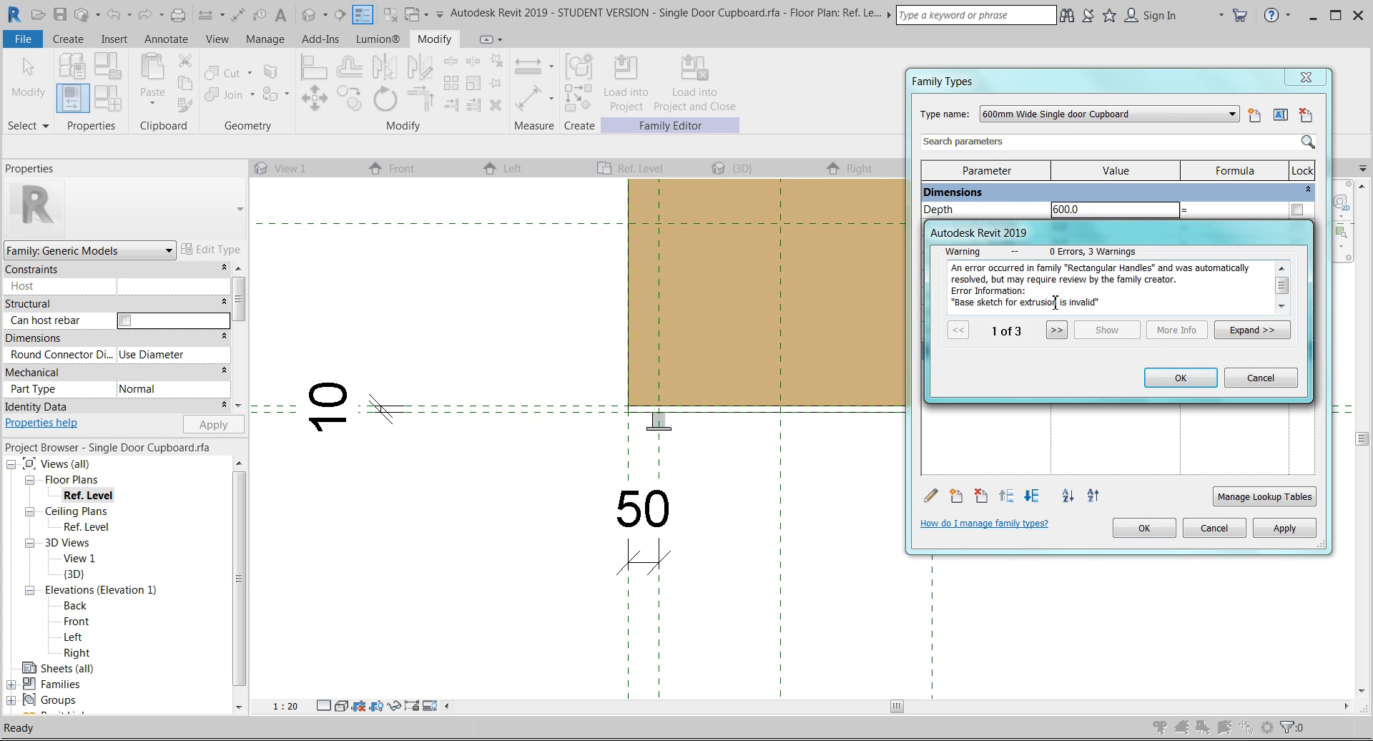
pyautogui.click(1263, 381)
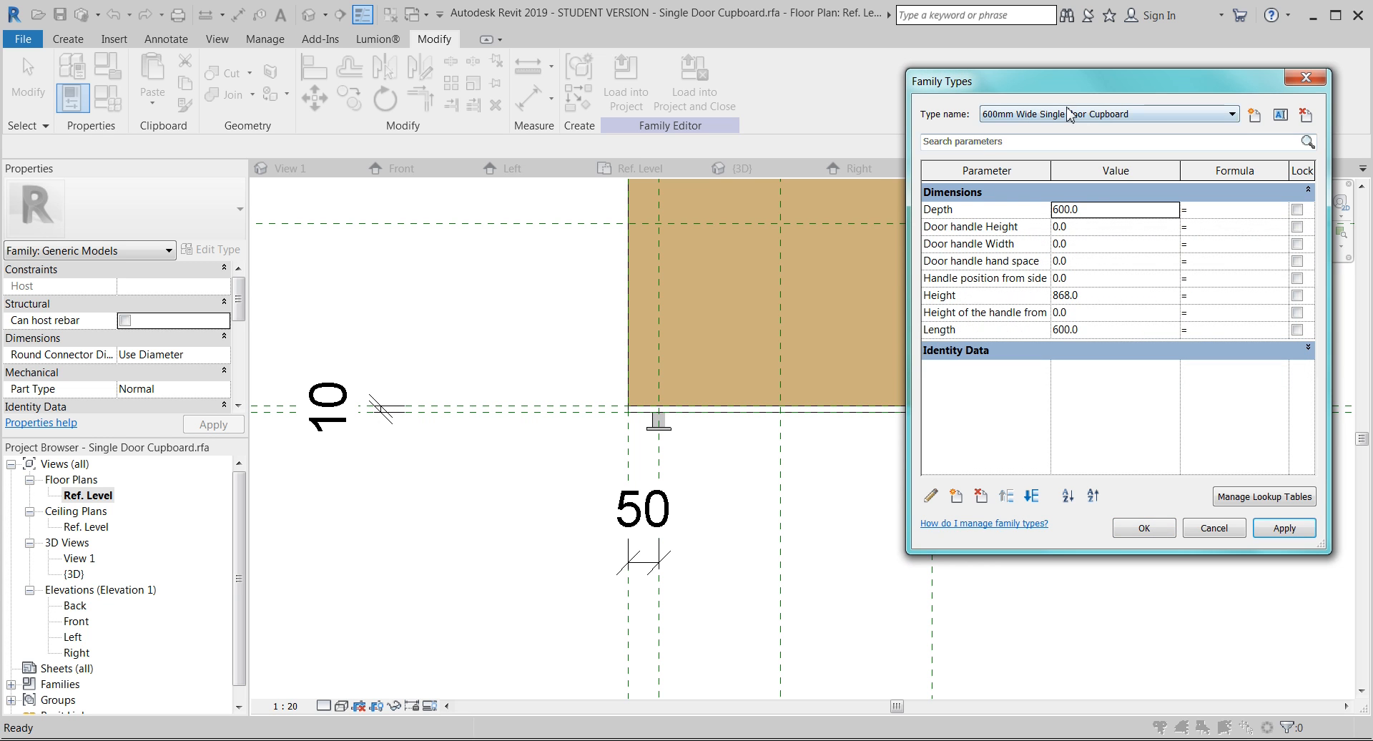
# - Check the 500mm type's values, set the 600mm type's Door handle Height to 150 and try applying it
pyautogui.click(1232, 114)
pyautogui.click(1072, 123)
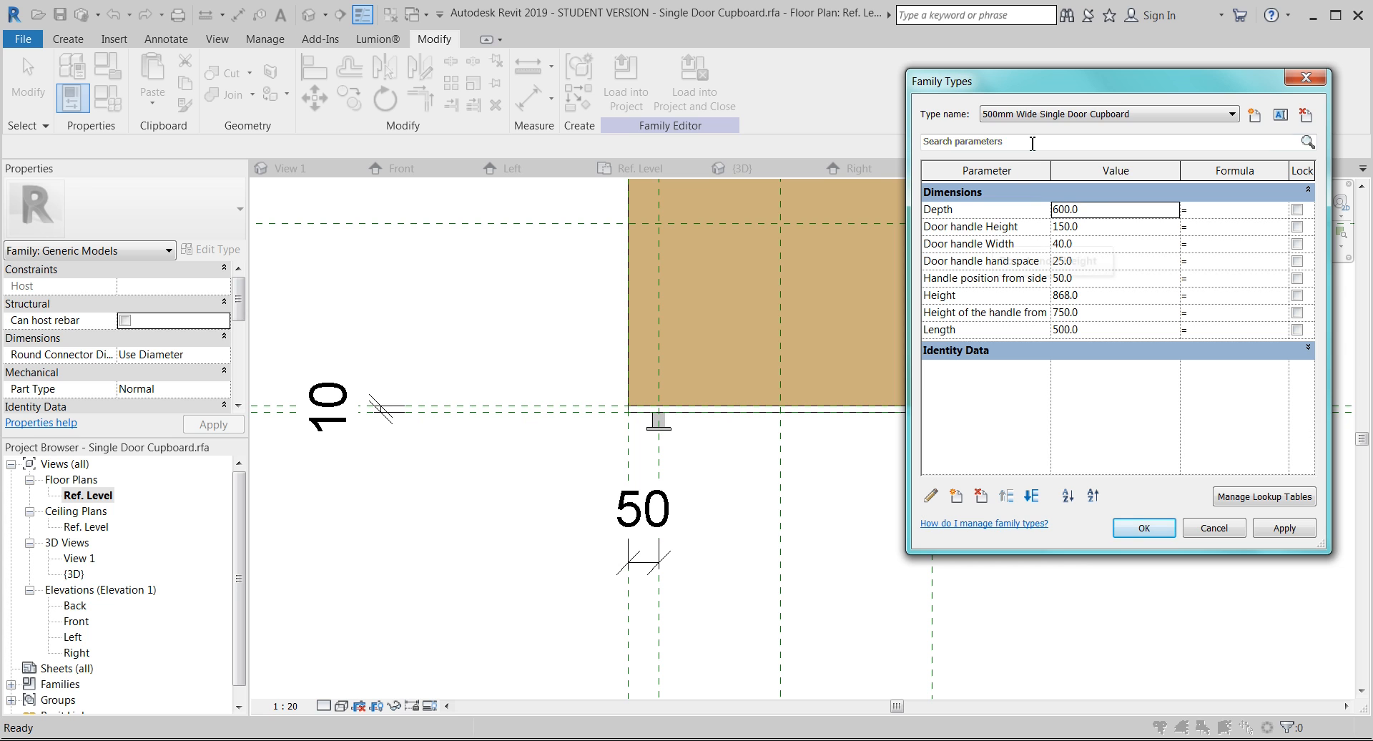
pyautogui.click(1044, 115)
pyautogui.click(1066, 153)
pyautogui.click(1085, 228)
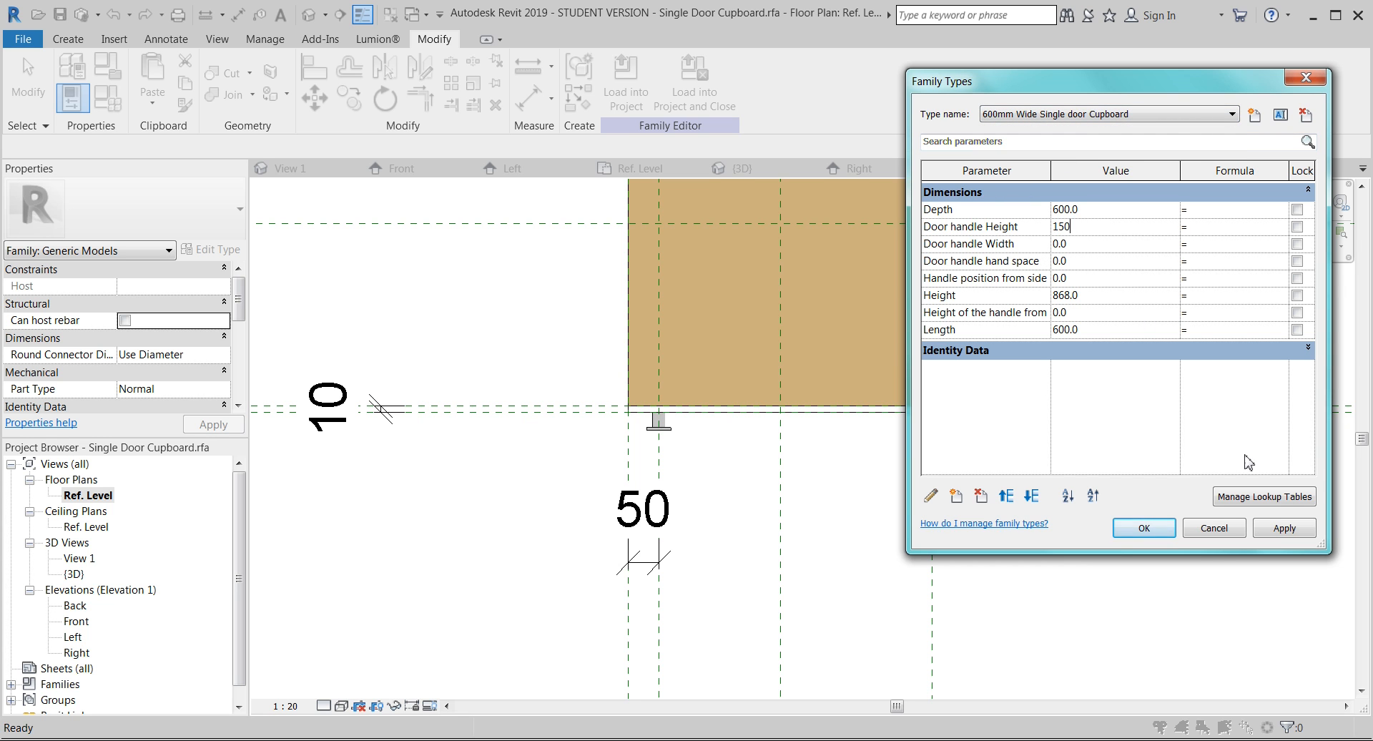
pyautogui.click(1292, 532)
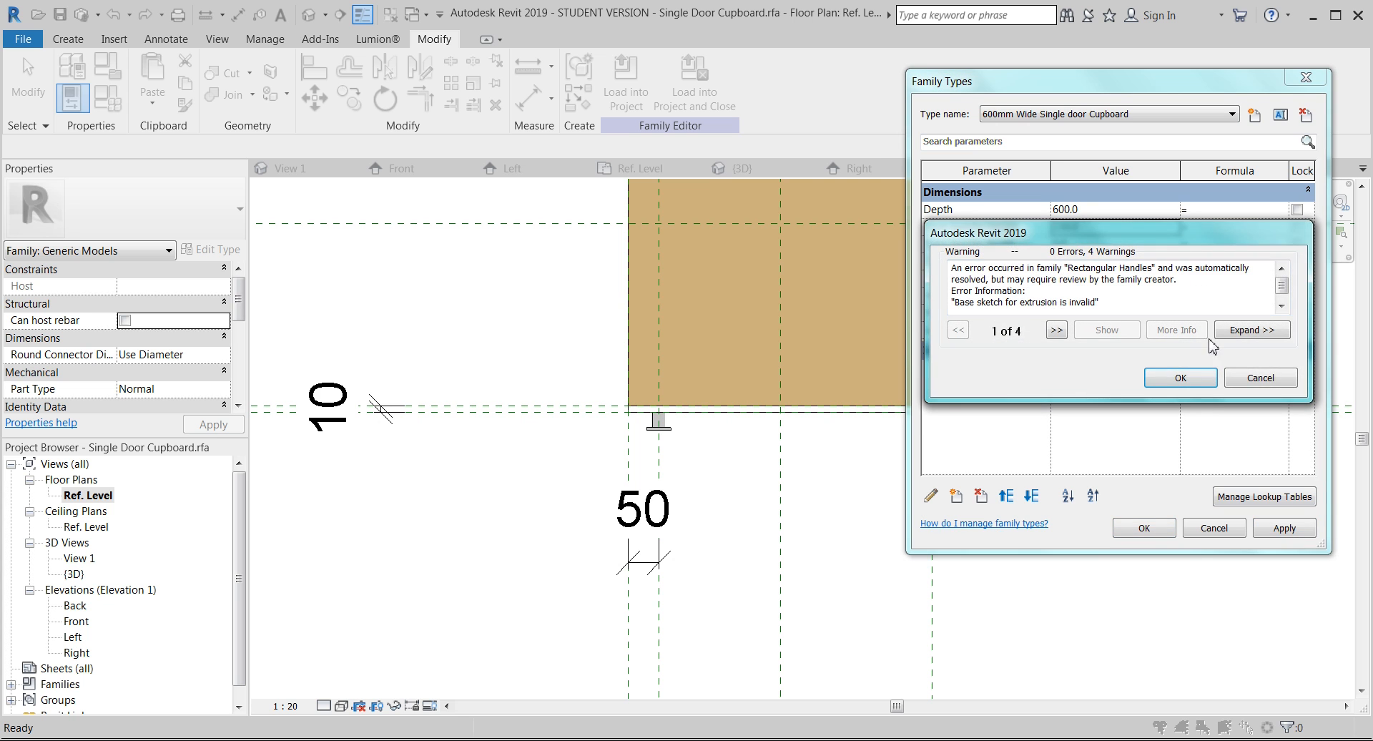
pyautogui.click(1252, 379)
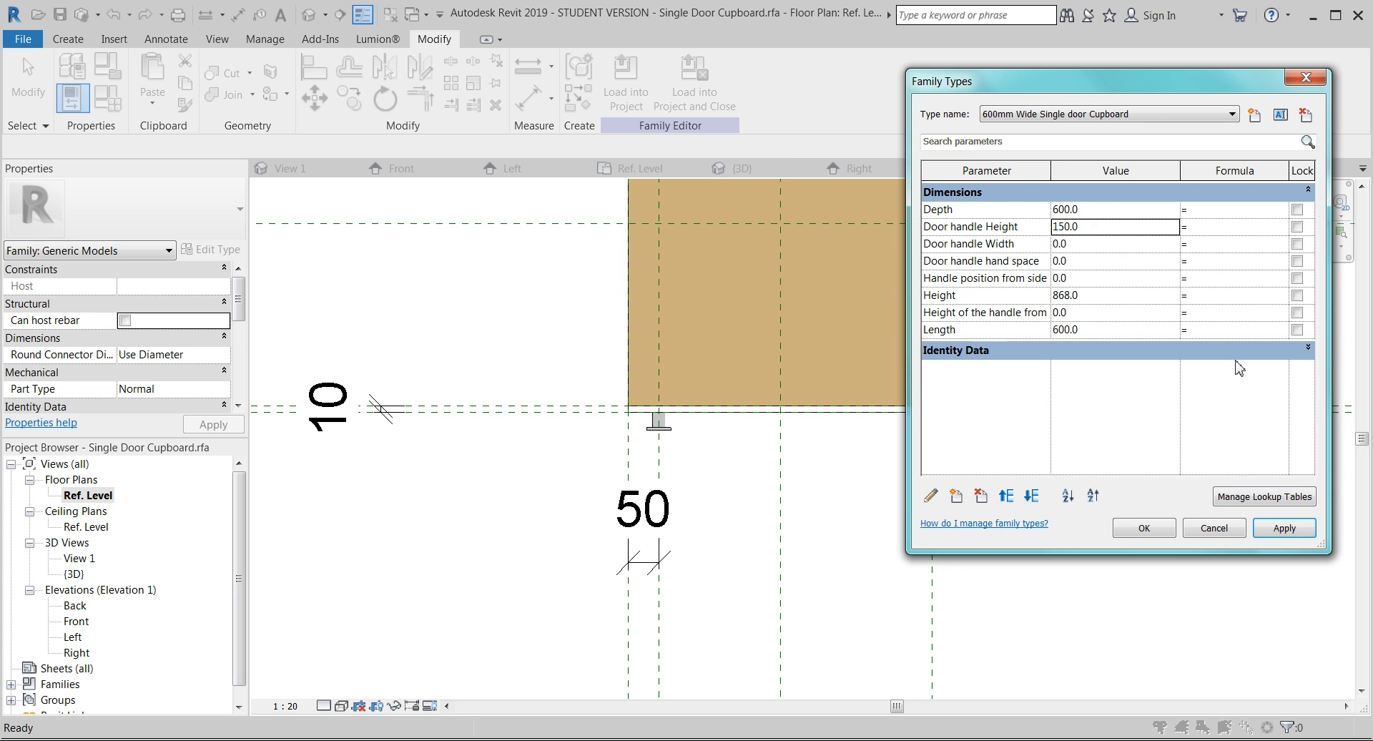
# - Using the 500mm type as reference, set the 600mm type's Door handle Width to 40 and Door handle hand space to 25
pyautogui.click(1085, 116)
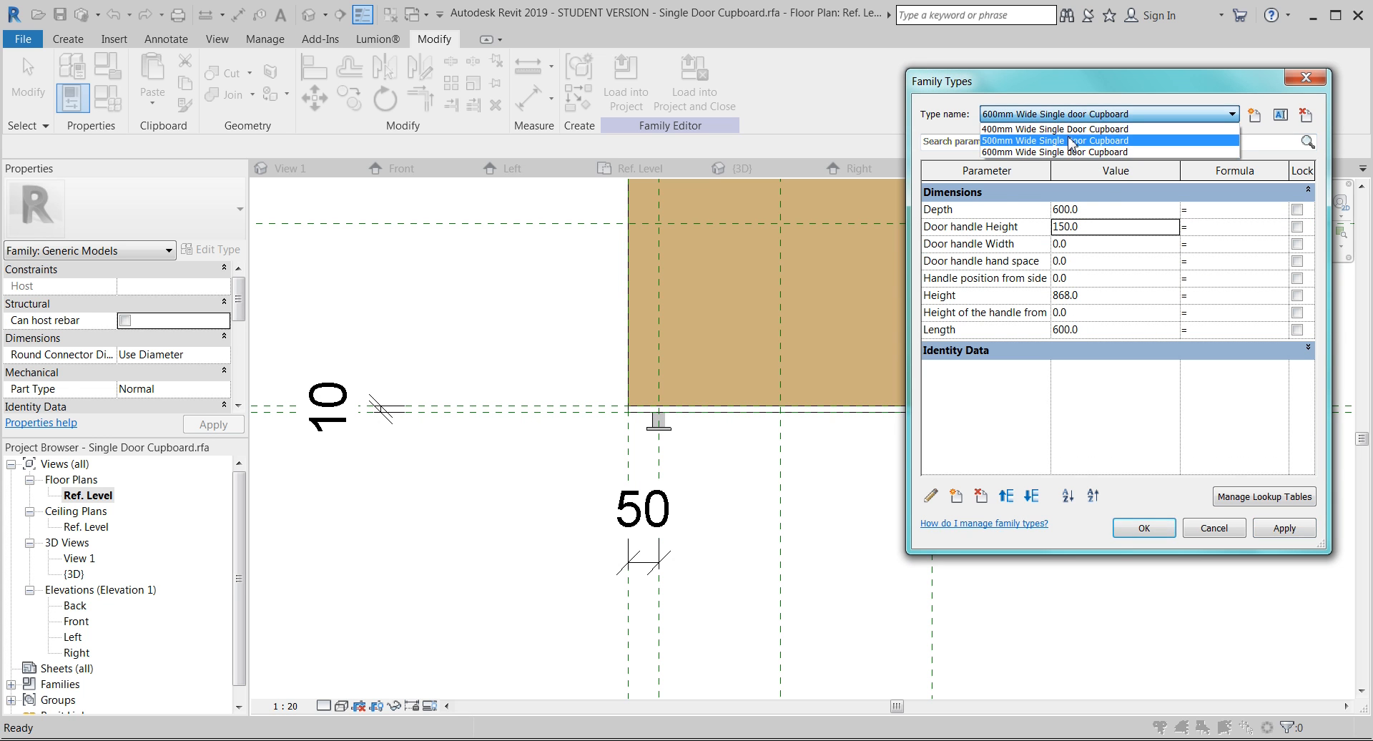
pyautogui.click(1075, 130)
pyautogui.click(1181, 377)
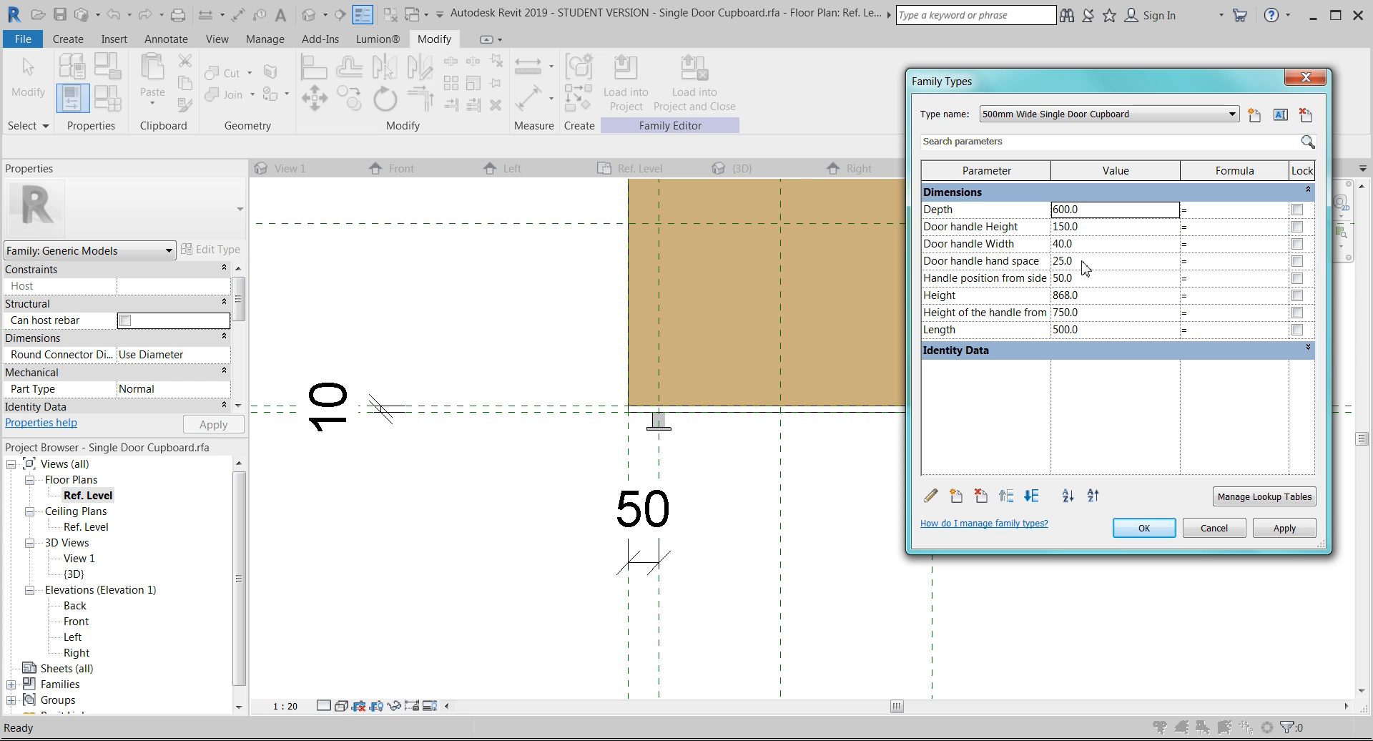
pyautogui.click(1096, 121)
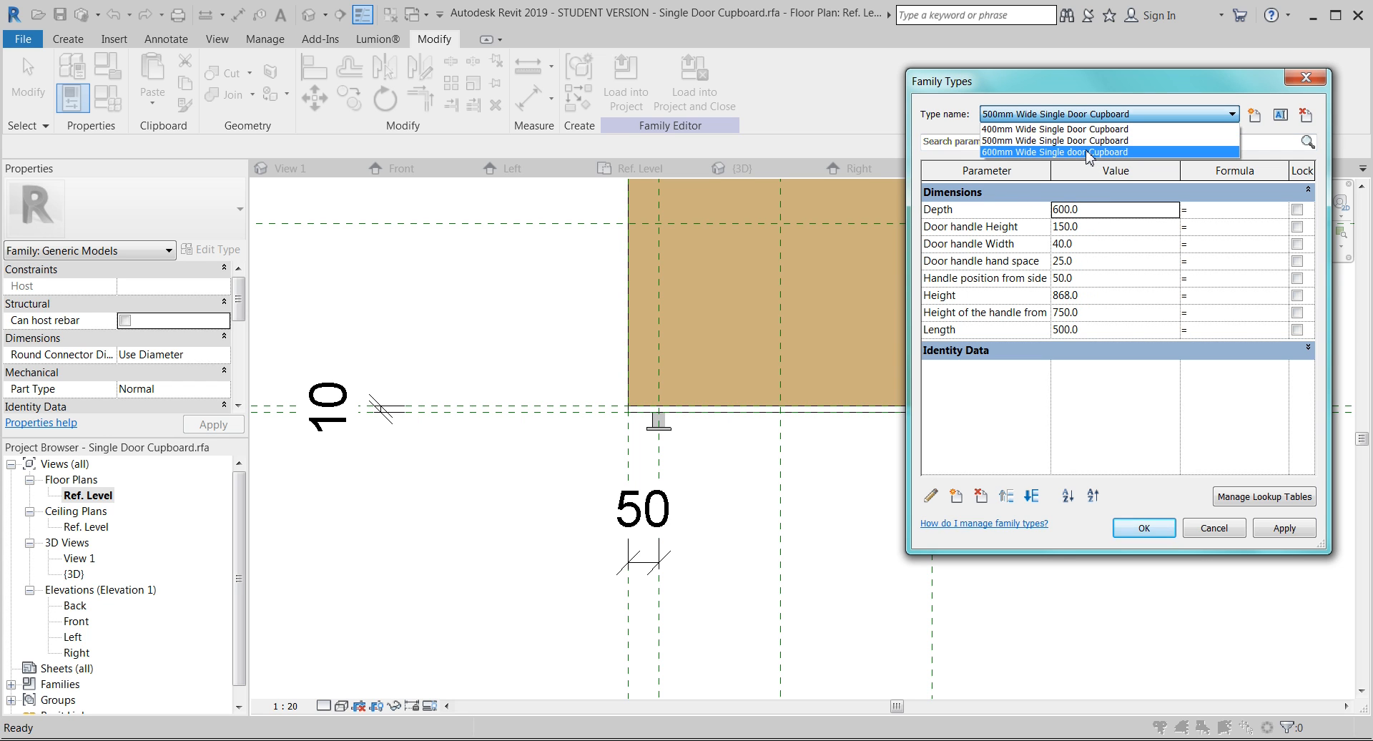
pyautogui.click(1087, 152)
pyautogui.click(1096, 244)
pyautogui.write('40')
pyautogui.click(1095, 262)
pyautogui.write('2')
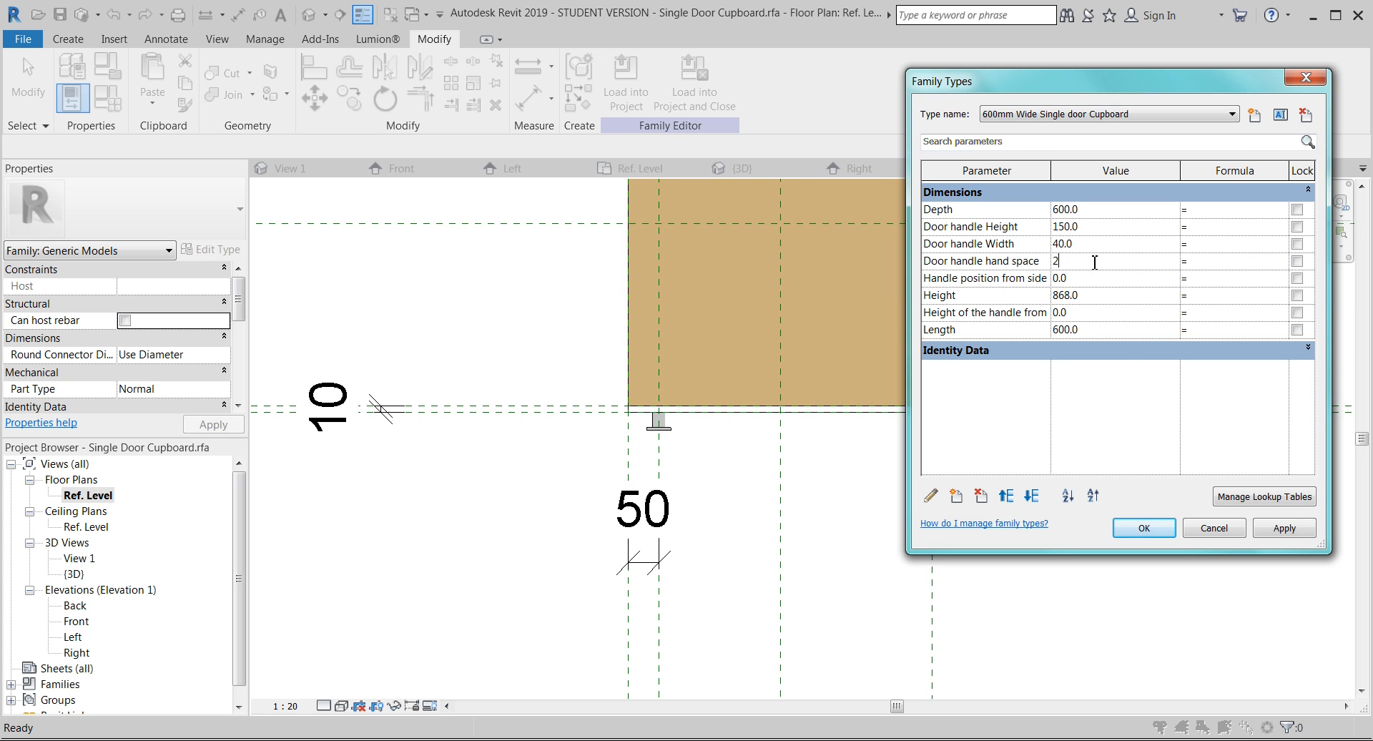
pyautogui.write('5')
# - Set the 600mm type's handle position from side to 50 and handle height to 750, and apply the type
pyautogui.click(1096, 285)
pyautogui.click(1082, 312)
pyautogui.write('750')
pyautogui.click(1285, 529)
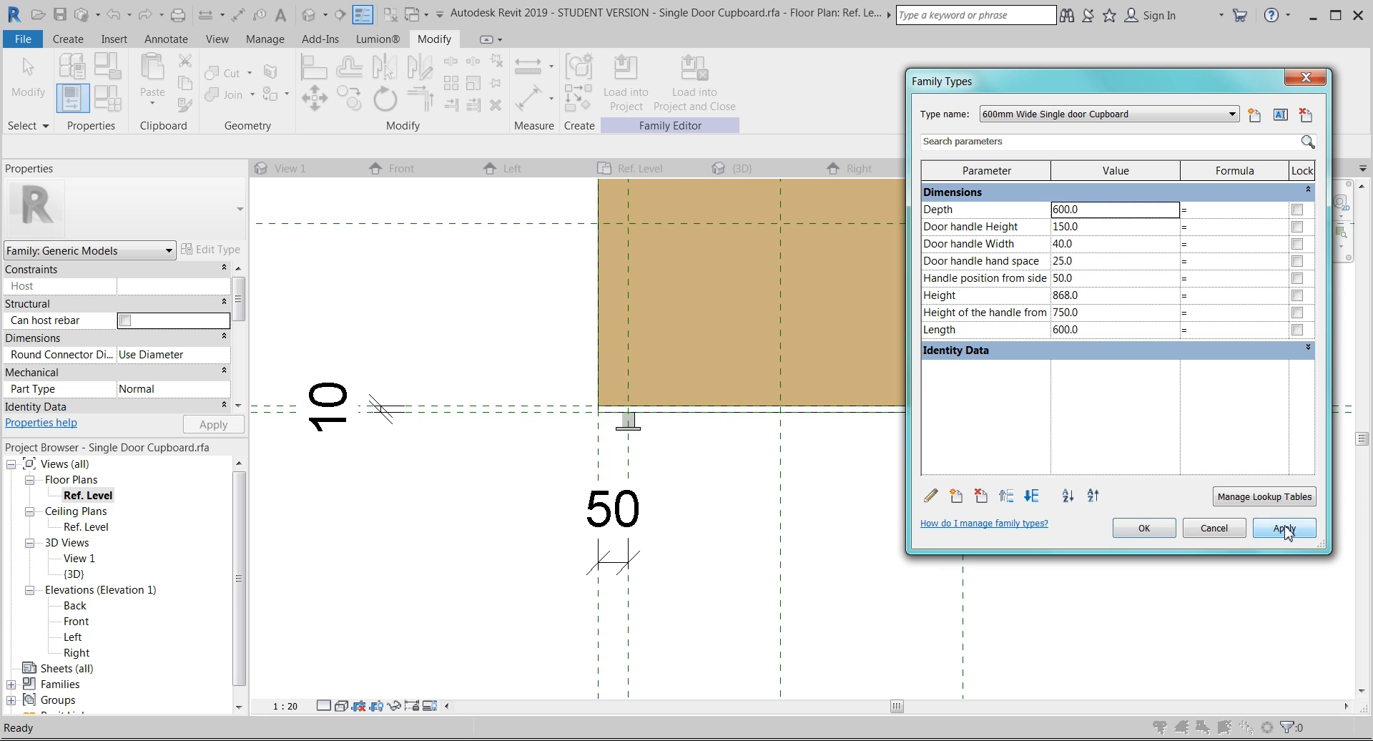
pyautogui.click(1144, 529)
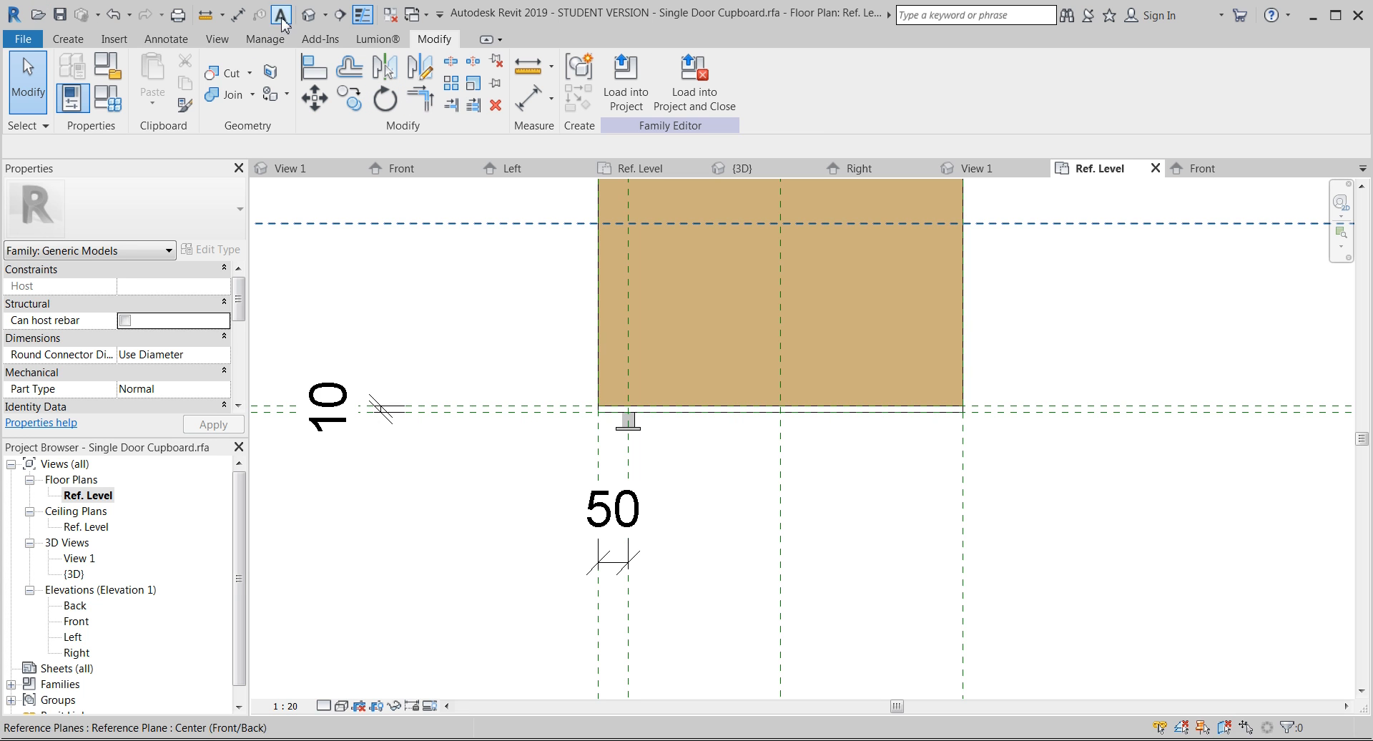
# - Open the family's default 3D view and examine the cupboard, its door and its handle
pyautogui.click(309, 14)
pyautogui.keyDown('shift'); pyautogui.moveTo(723, 585); pyautogui.dragTo(914, 477, button='middle'); pyautogui.keyUp('shift')
pyautogui.keyDown('shift'); pyautogui.moveTo(563, 443); pyautogui.dragTo(415, 455, button='middle'); pyautogui.keyUp('shift')
pyautogui.scroll(-1, 447, 473)
pyautogui.scroll(1, 578, 334)
pyautogui.scroll(1, 579, 334)
pyautogui.moveTo(591, 345); pyautogui.dragTo(590, 345, button='middle')
pyautogui.scroll(-1, 580, 332)
pyautogui.moveTo(462, 349); pyautogui.dragTo(404, 350, button='middle')
pyautogui.keyDown('shift'); pyautogui.moveTo(404, 351); pyautogui.dragTo(336, 367, button='middle'); pyautogui.keyUp('shift')
pyautogui.keyDown('shift'); pyautogui.moveTo(453, 385); pyautogui.dragTo(472, 364, button='middle'); pyautogui.keyUp('shift')
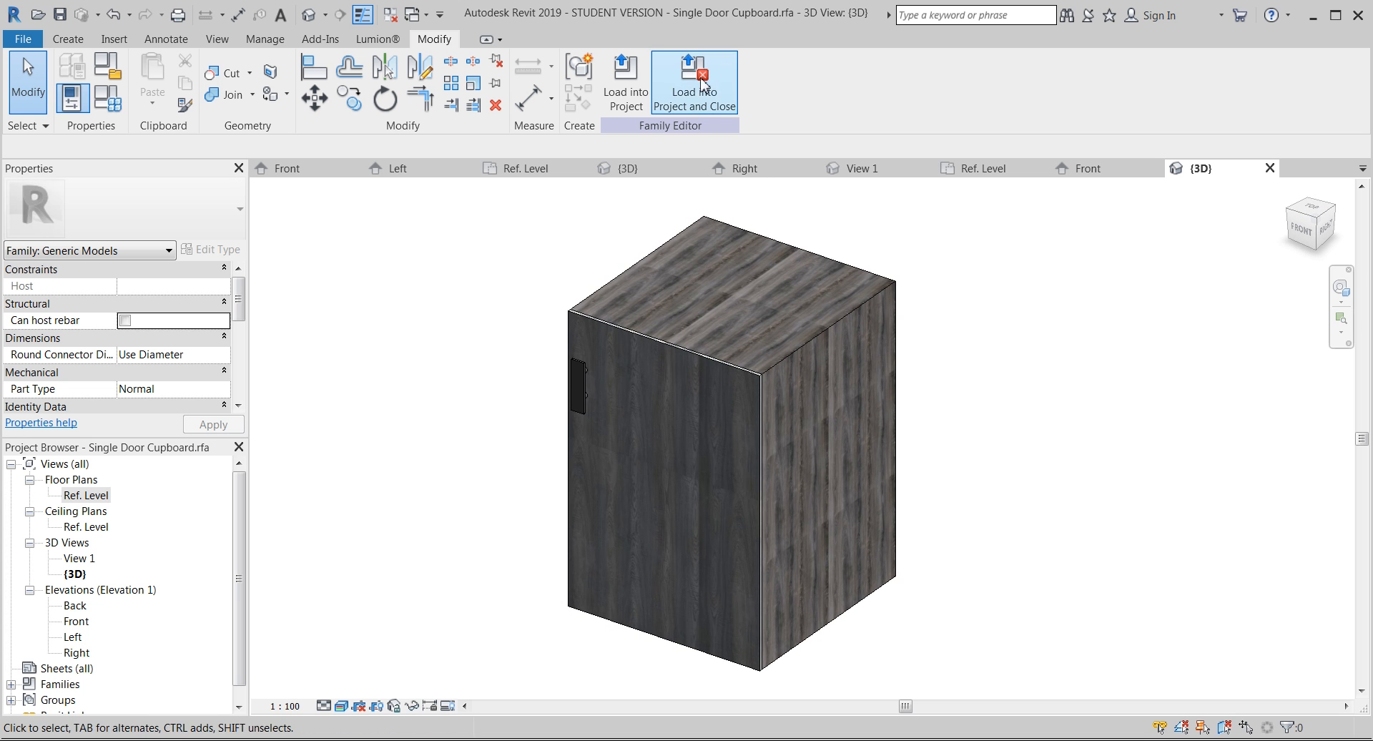
# - Save and close the family while loading it into the kitchen design project, overwriting the existing version and its parameter values
pyautogui.click(696, 93)
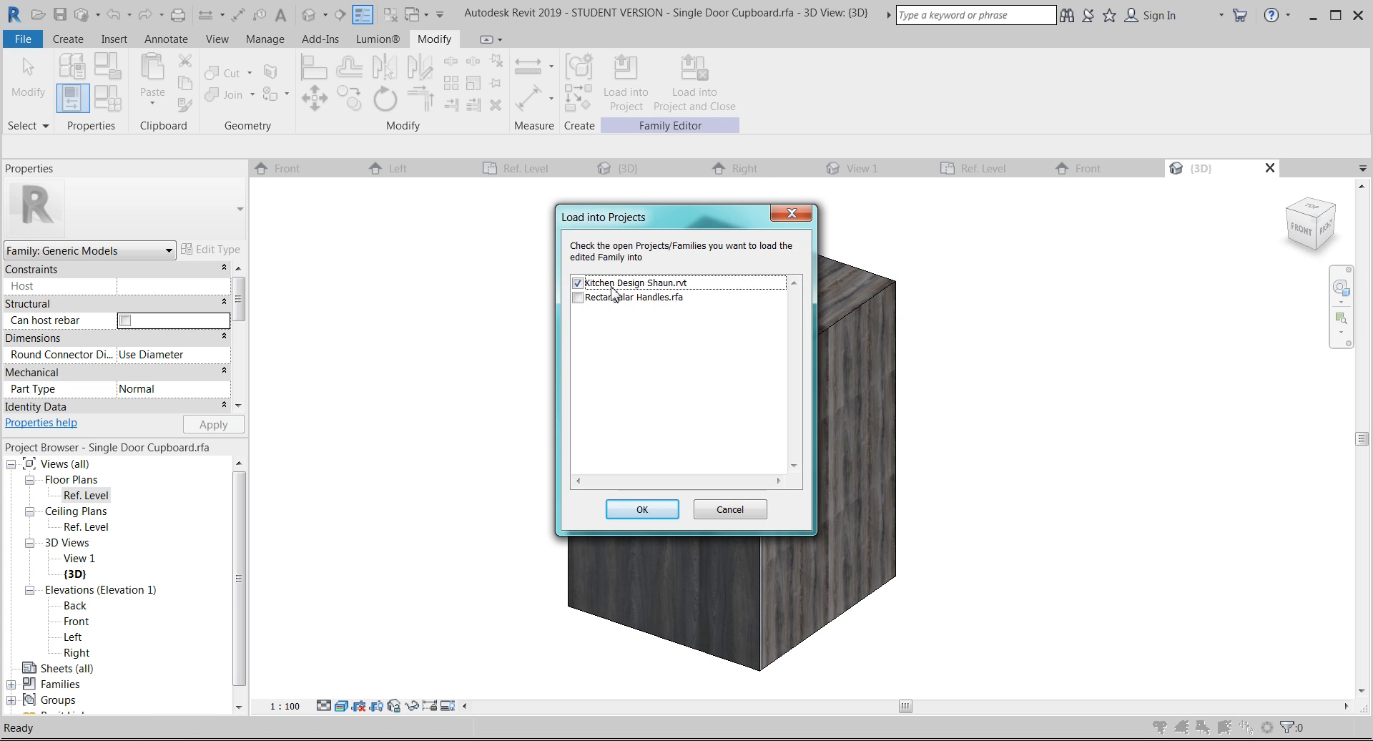
pyautogui.click(630, 511)
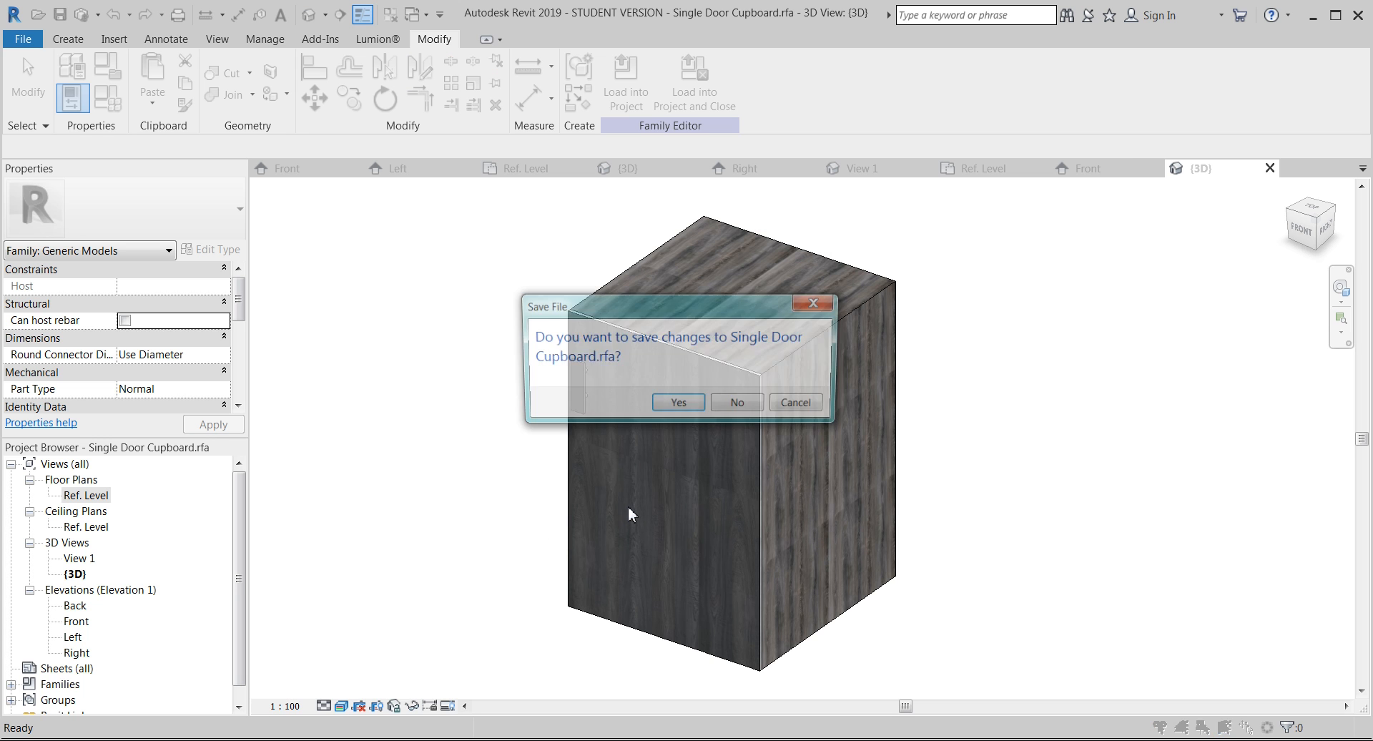
pyautogui.click(670, 403)
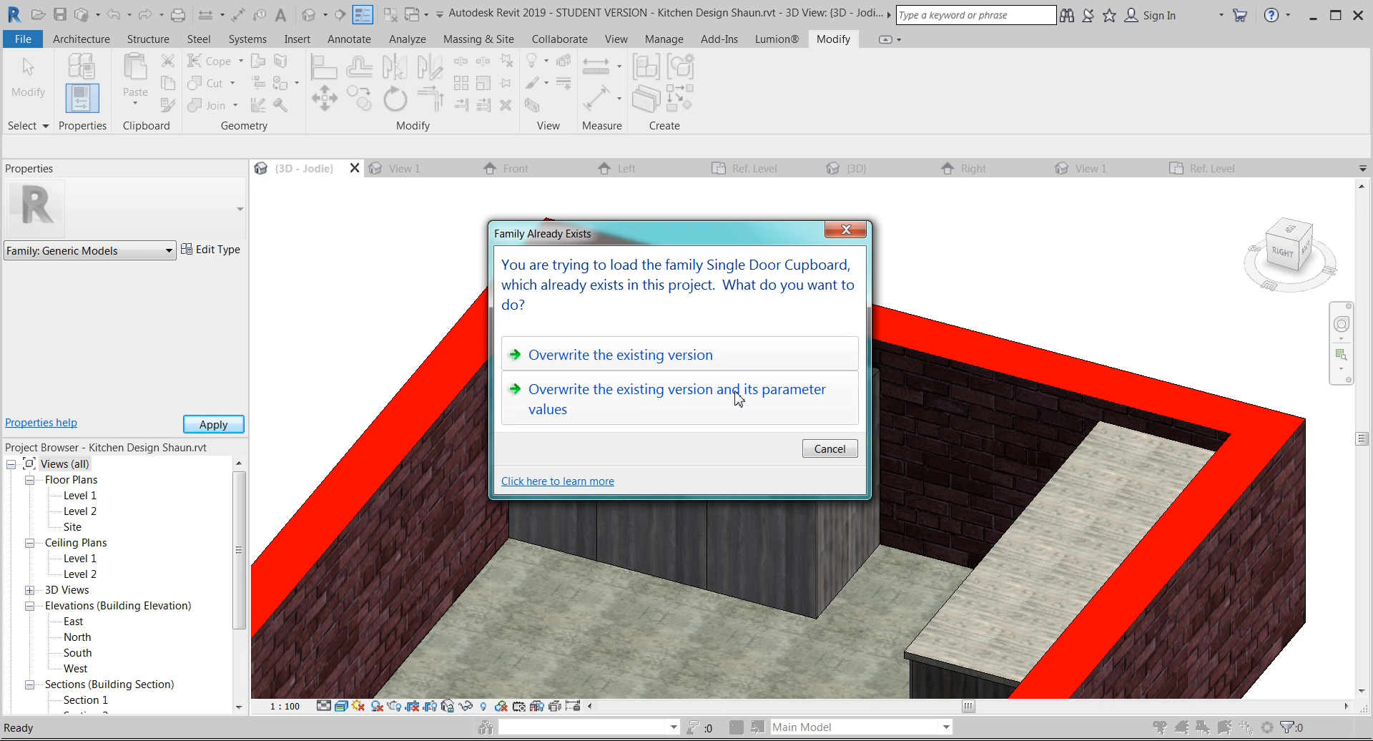
pyautogui.click(766, 404)
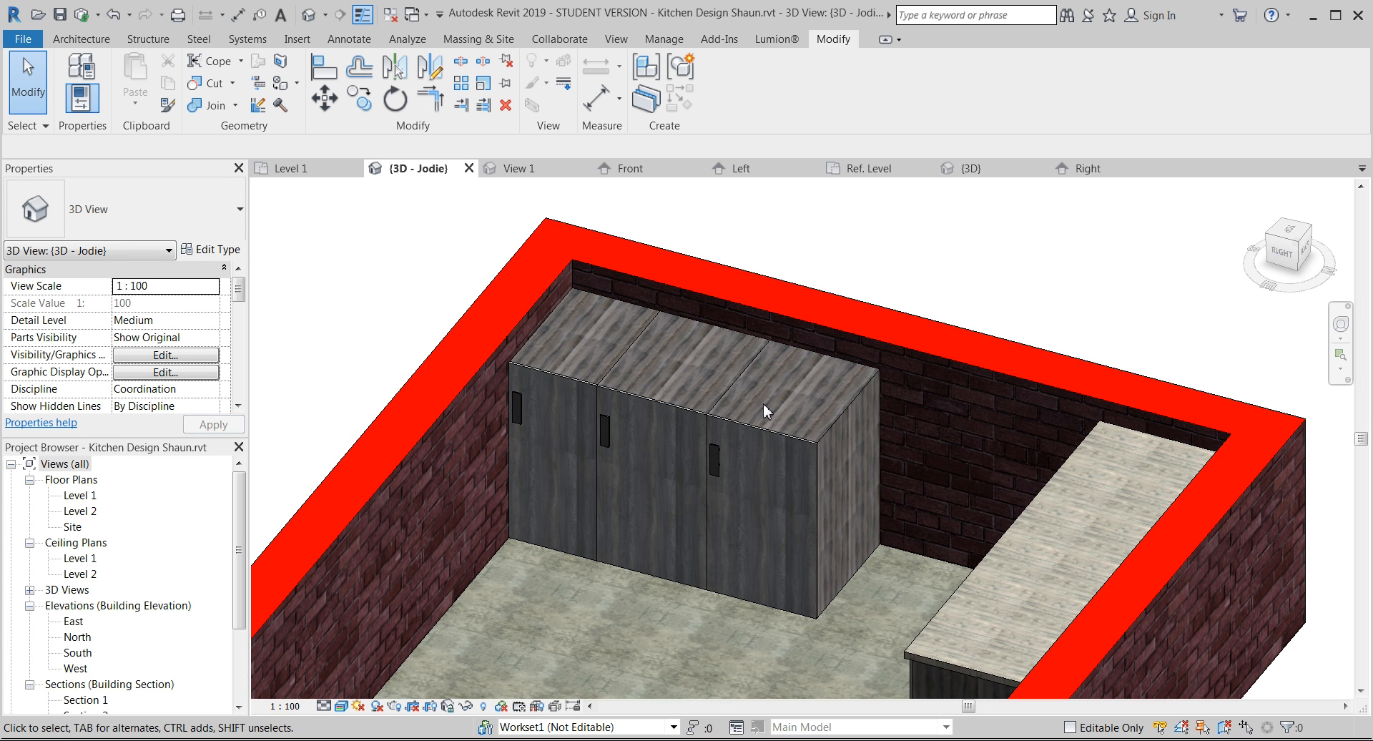
# - Examine the reloaded cupboards and their door handles around the kitchen in the project's 3D view
pyautogui.keyDown('shift'); pyautogui.moveTo(698, 577); pyautogui.dragTo(665, 662, button='middle'); pyautogui.keyUp('shift')
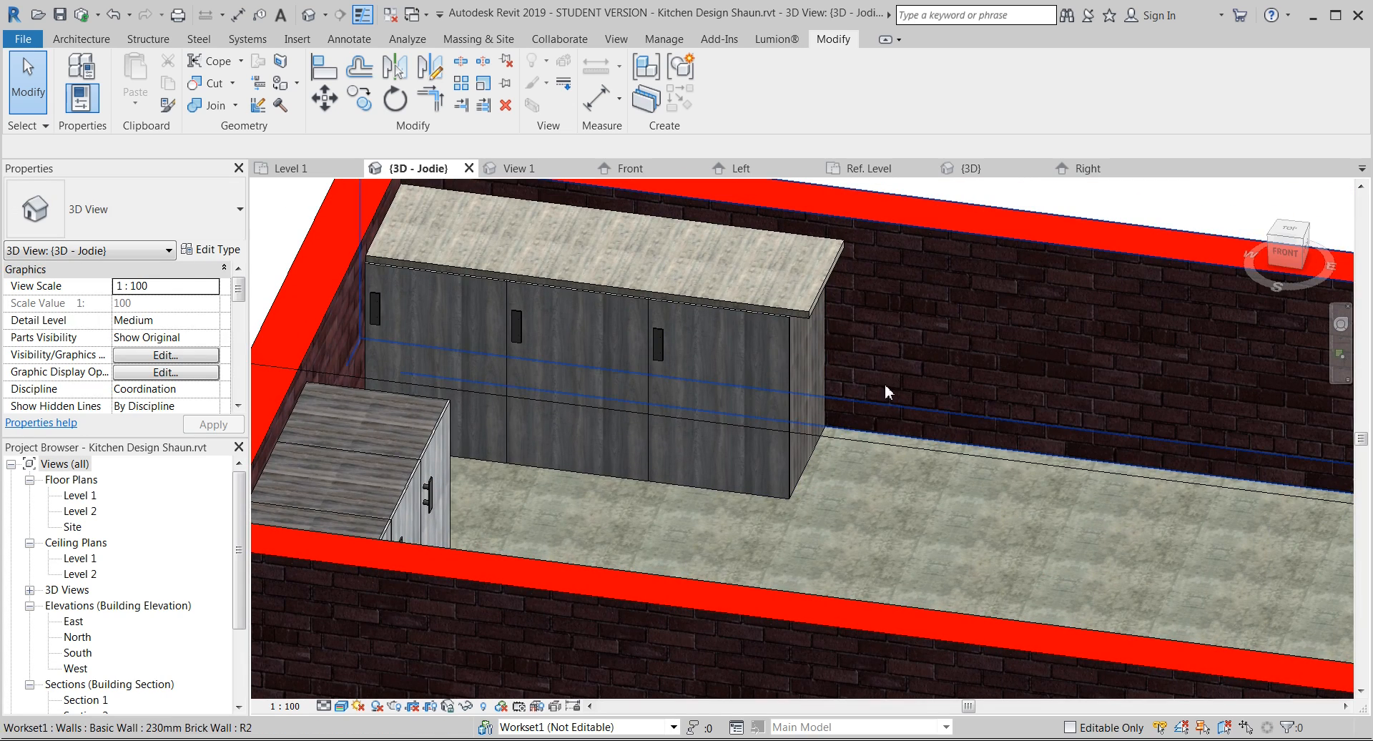
pyautogui.keyDown('shift'); pyautogui.moveTo(730, 450); pyautogui.dragTo(594, 422, button='middle'); pyautogui.keyUp('shift')
pyautogui.keyDown('shift'); pyautogui.moveTo(741, 606); pyautogui.dragTo(714, 580, button='middle'); pyautogui.keyUp('shift')
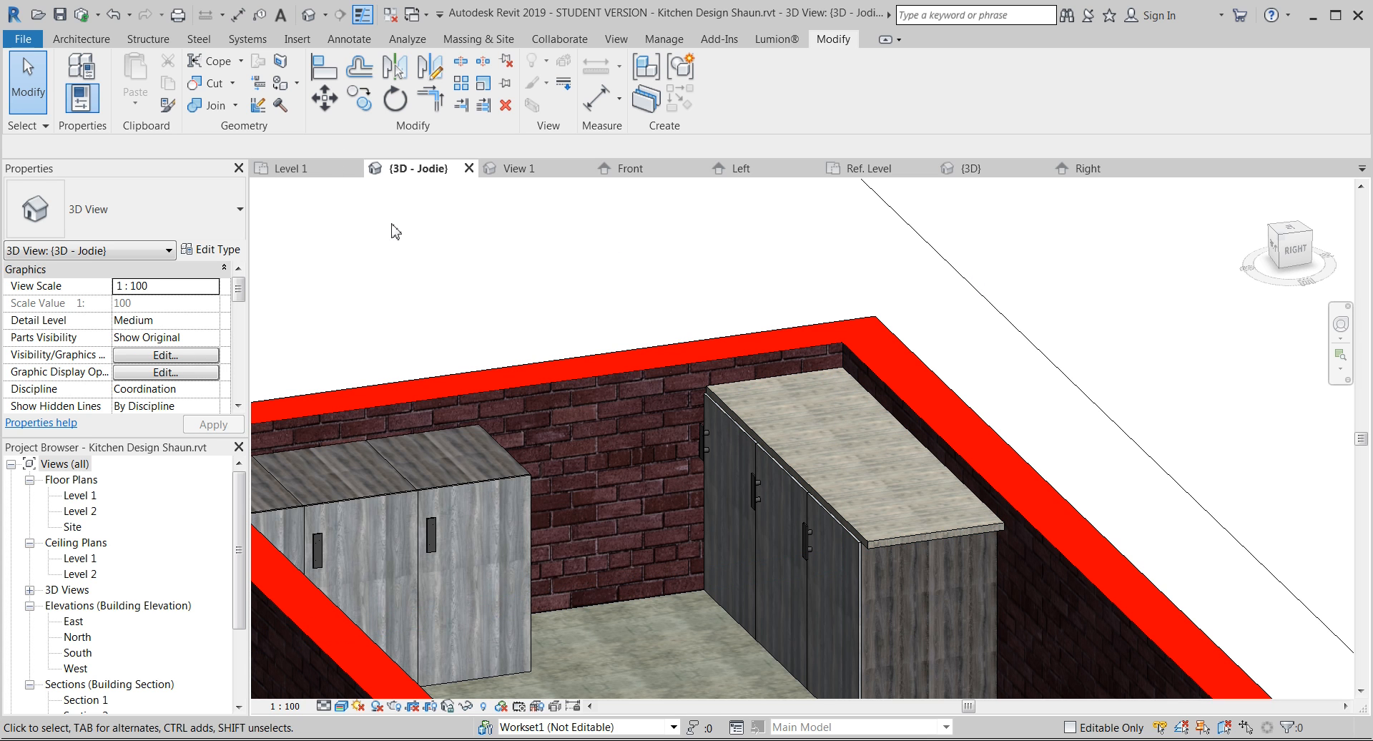
# - Open the Level 1 floor plan and bring up the settings of its Council Floor Plan view template
pyautogui.doubleClick(80, 496)
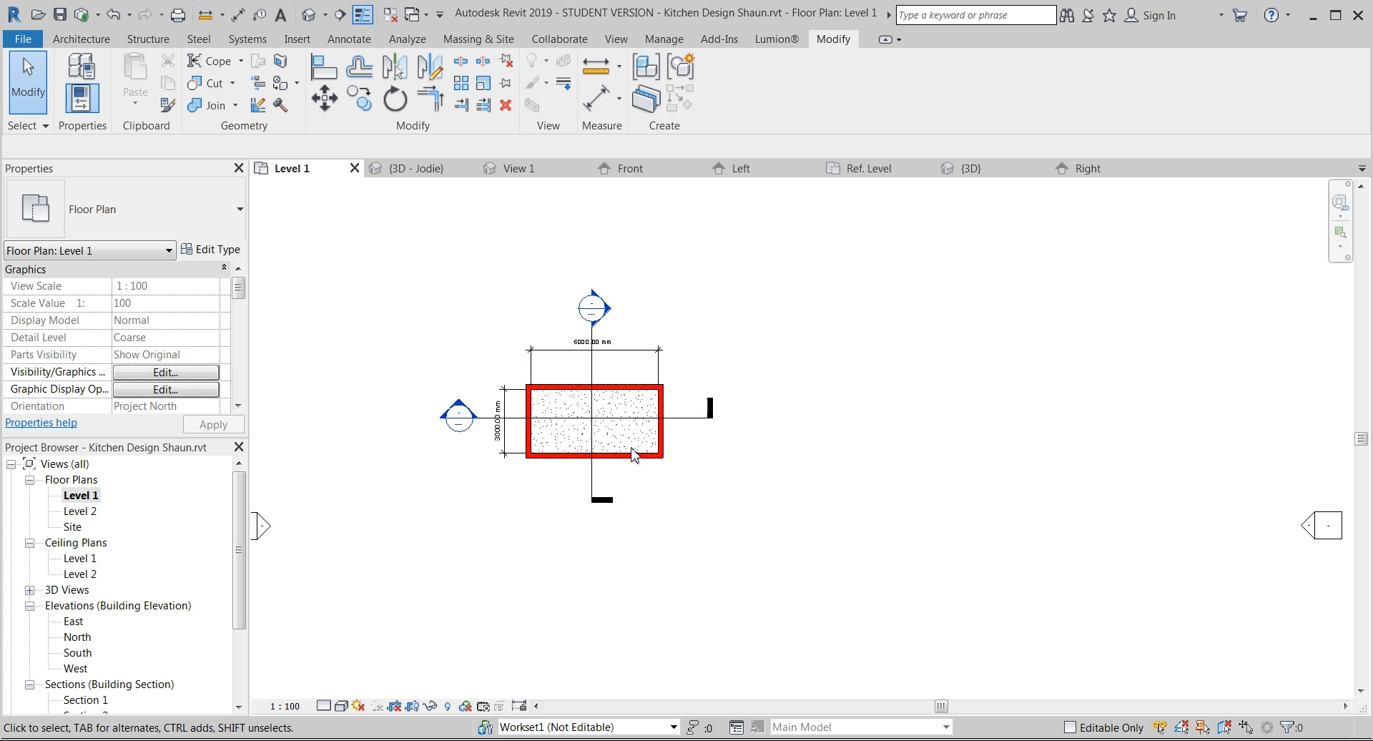
pyautogui.scroll(3, 519, 413)
pyautogui.moveTo(515, 407); pyautogui.dragTo(719, 404, button='middle')
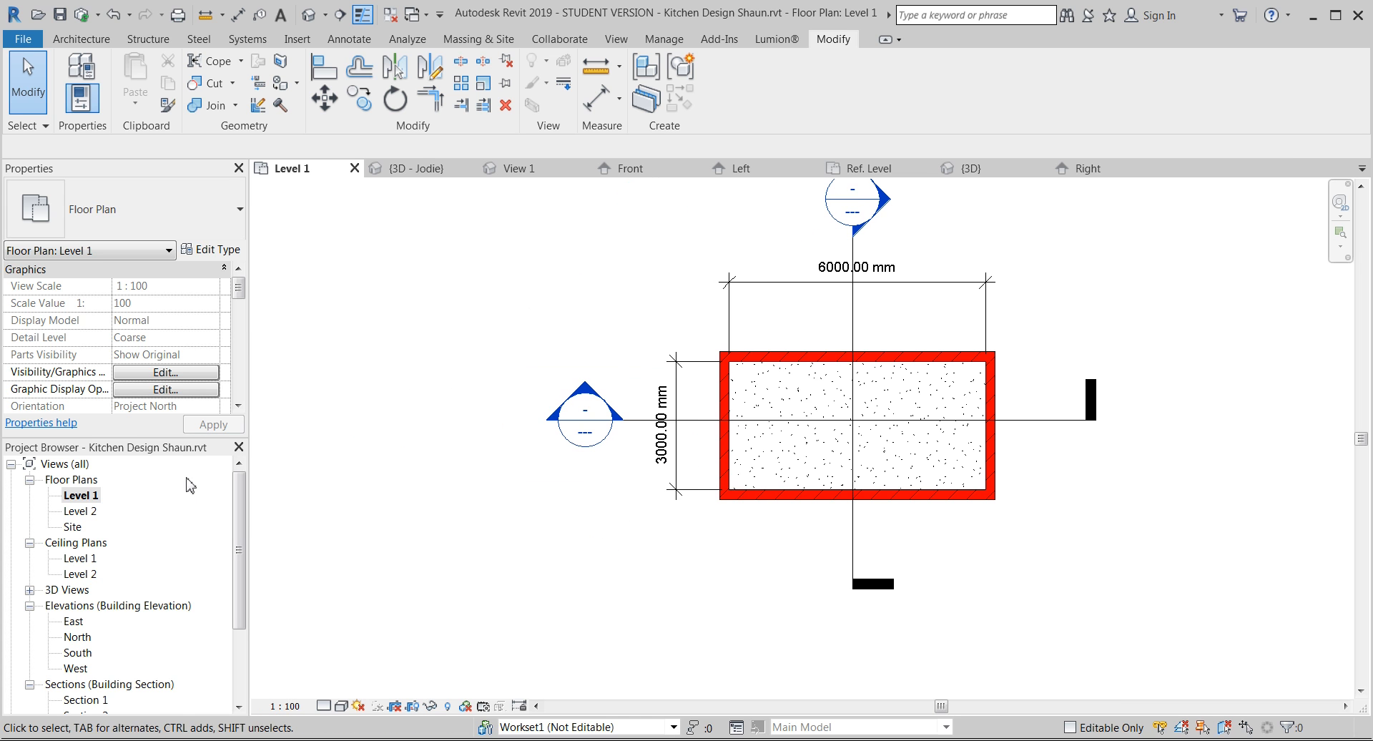
pyautogui.scroll(-3, 219, 350)
pyautogui.moveTo(239, 293); pyautogui.dragTo(241, 343)
pyautogui.scroll(-1, 241, 356)
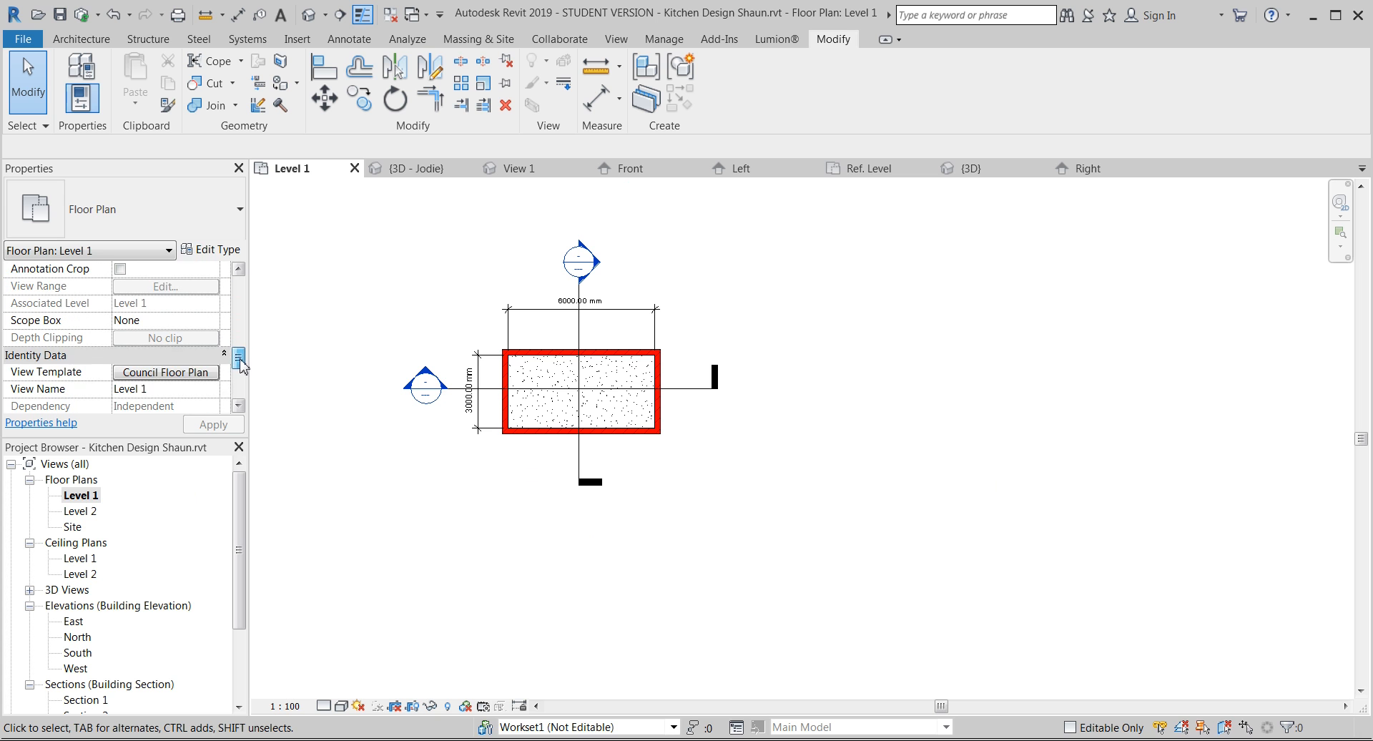
pyautogui.click(178, 372)
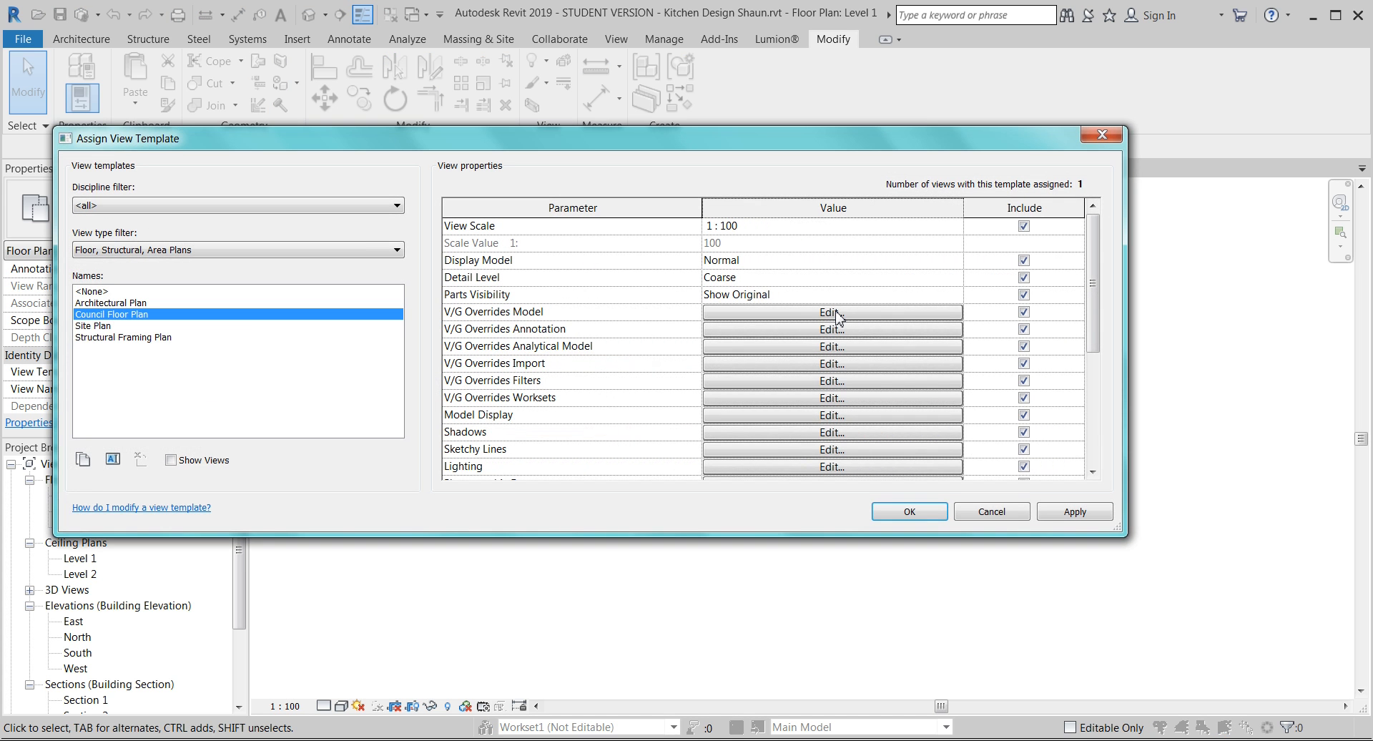
# - Turn on the Generic Models category in the Council Floor Plan template's model visibility overrides and apply it
pyautogui.click(836, 316)
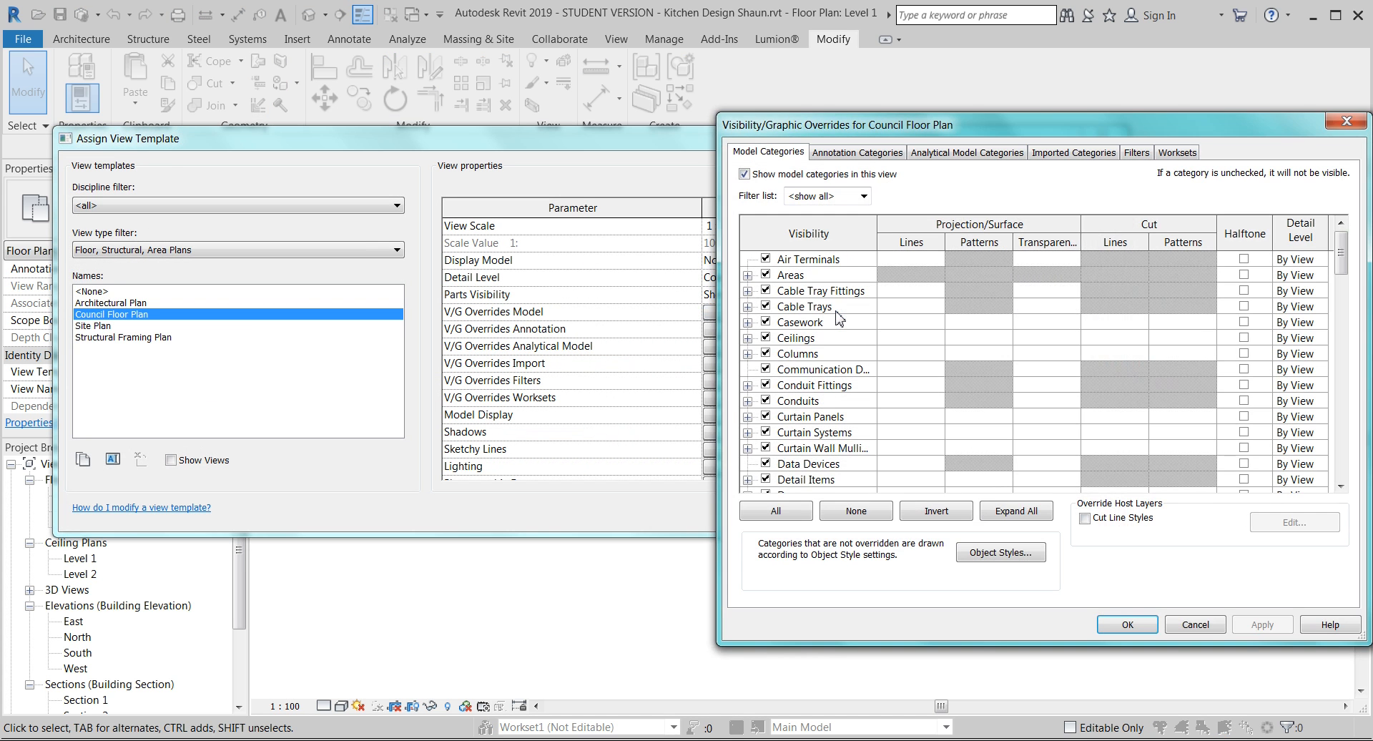
pyautogui.scroll(-4, 837, 319)
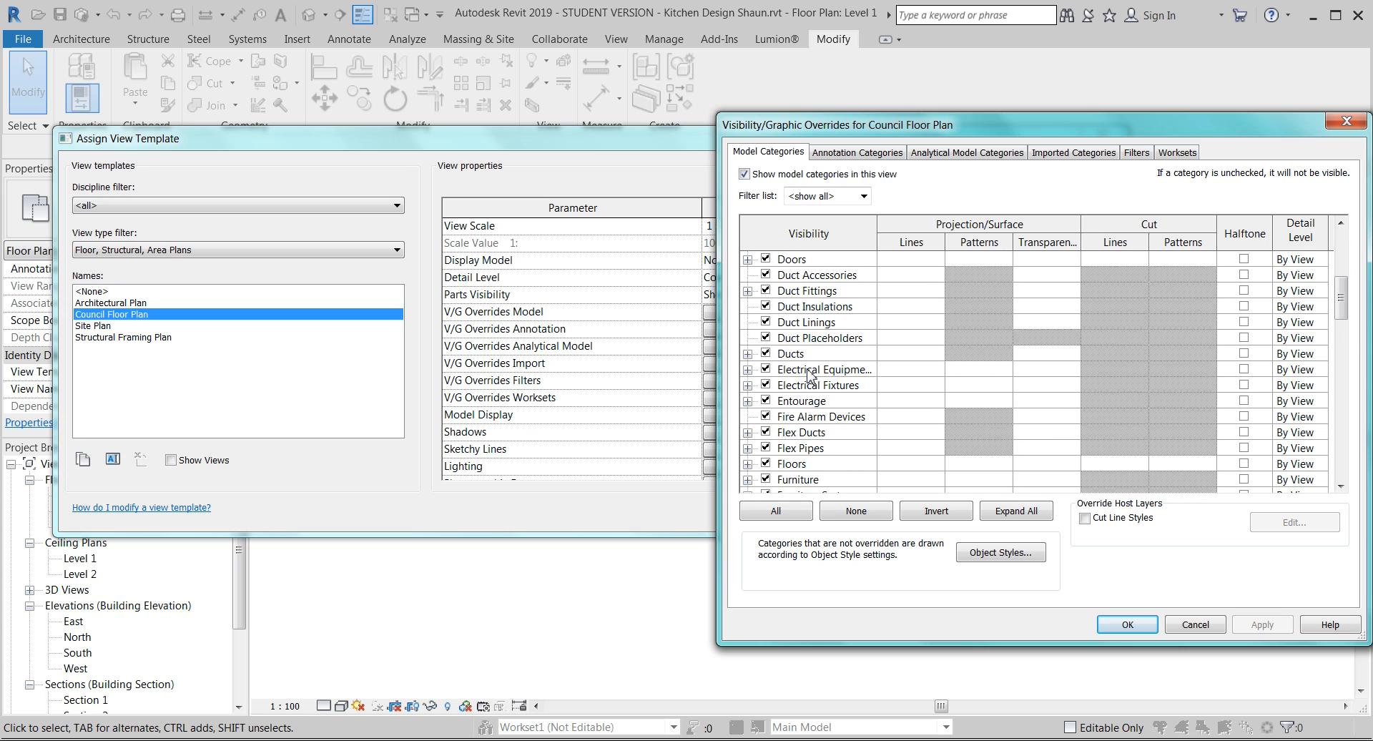
pyautogui.scroll(-3, 930, 379)
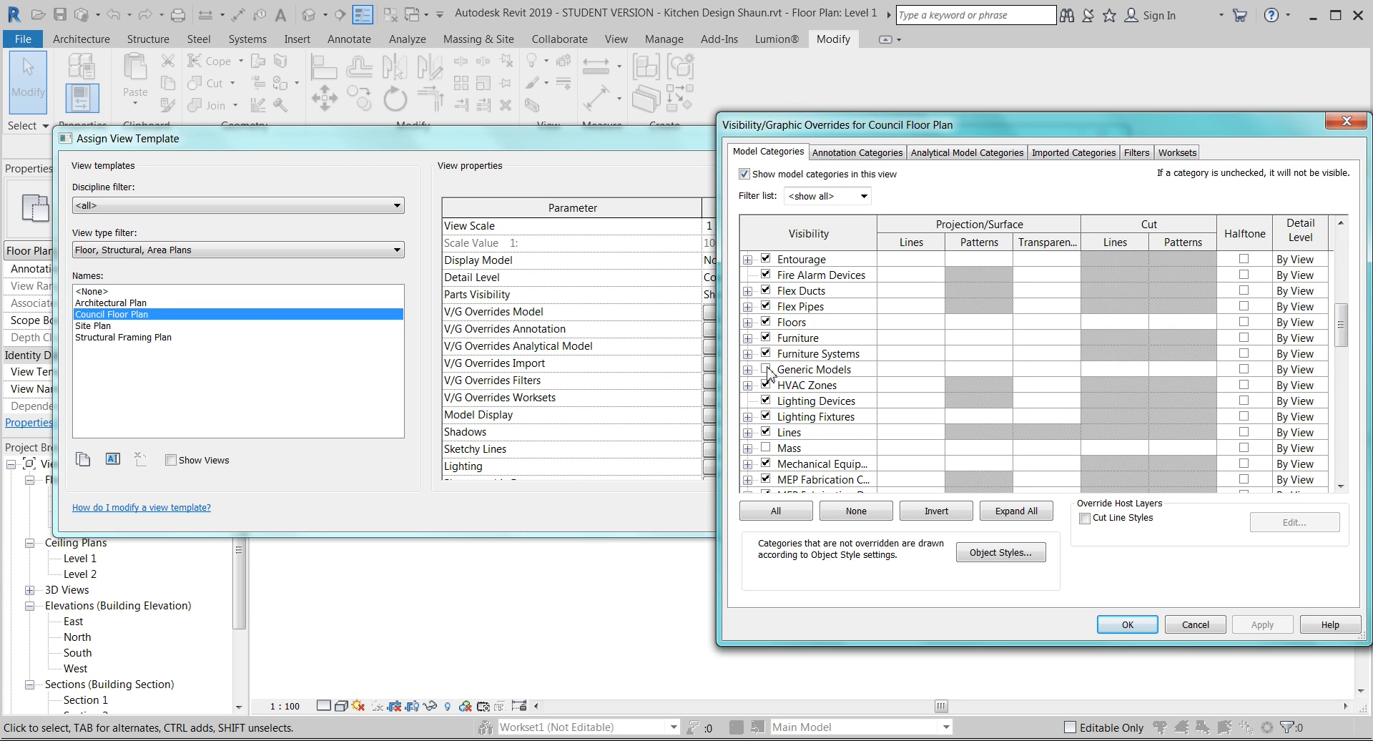
pyautogui.click(766, 369)
pyautogui.click(1262, 624)
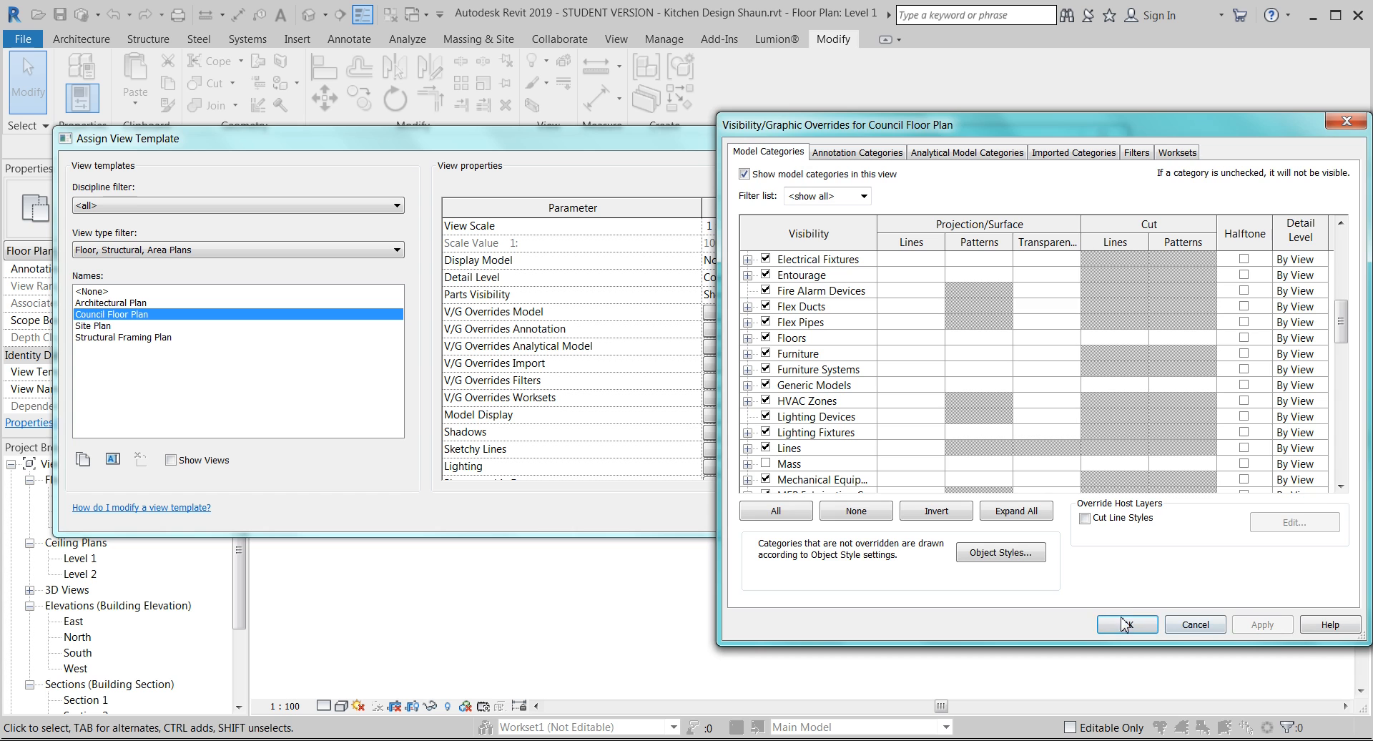
# - Accept the Generic Models visibility override and close the Council Floor Plan view template settings
pyautogui.click(1123, 624)
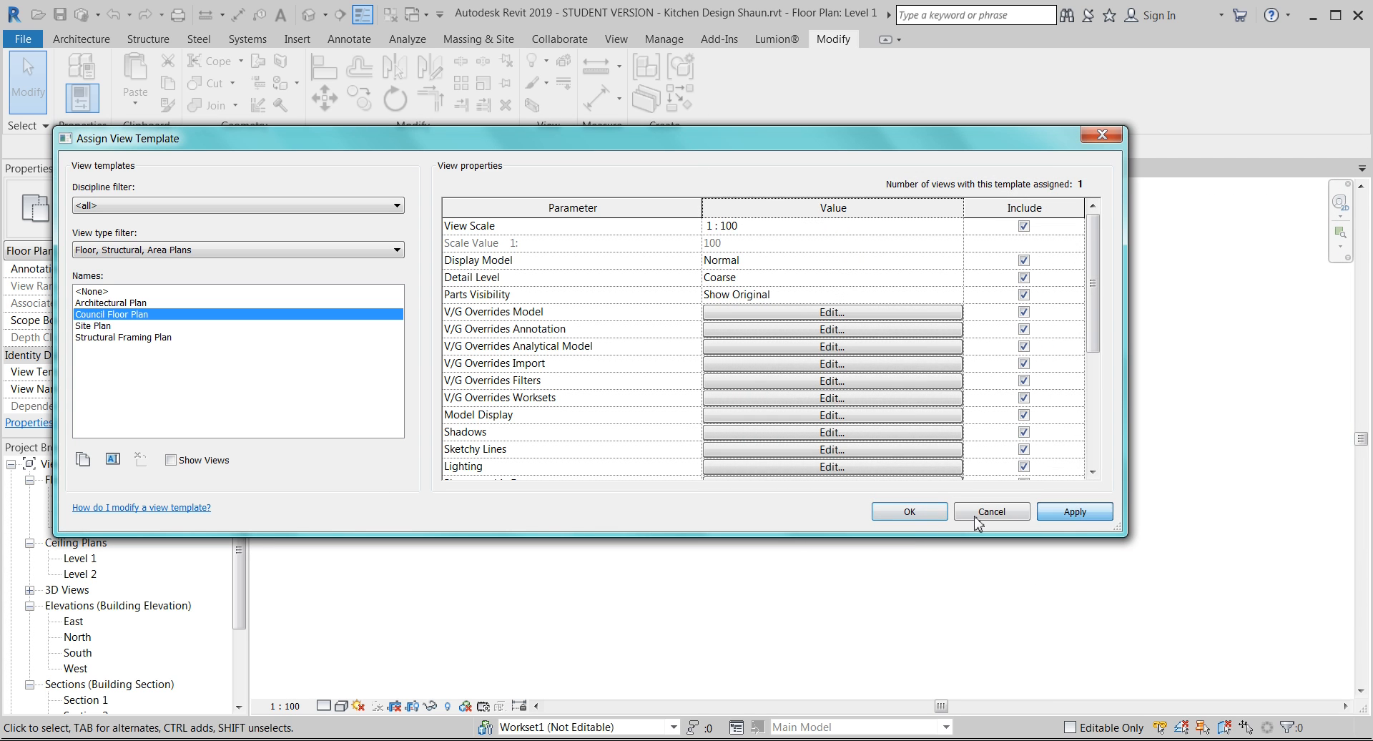
pyautogui.click(926, 517)
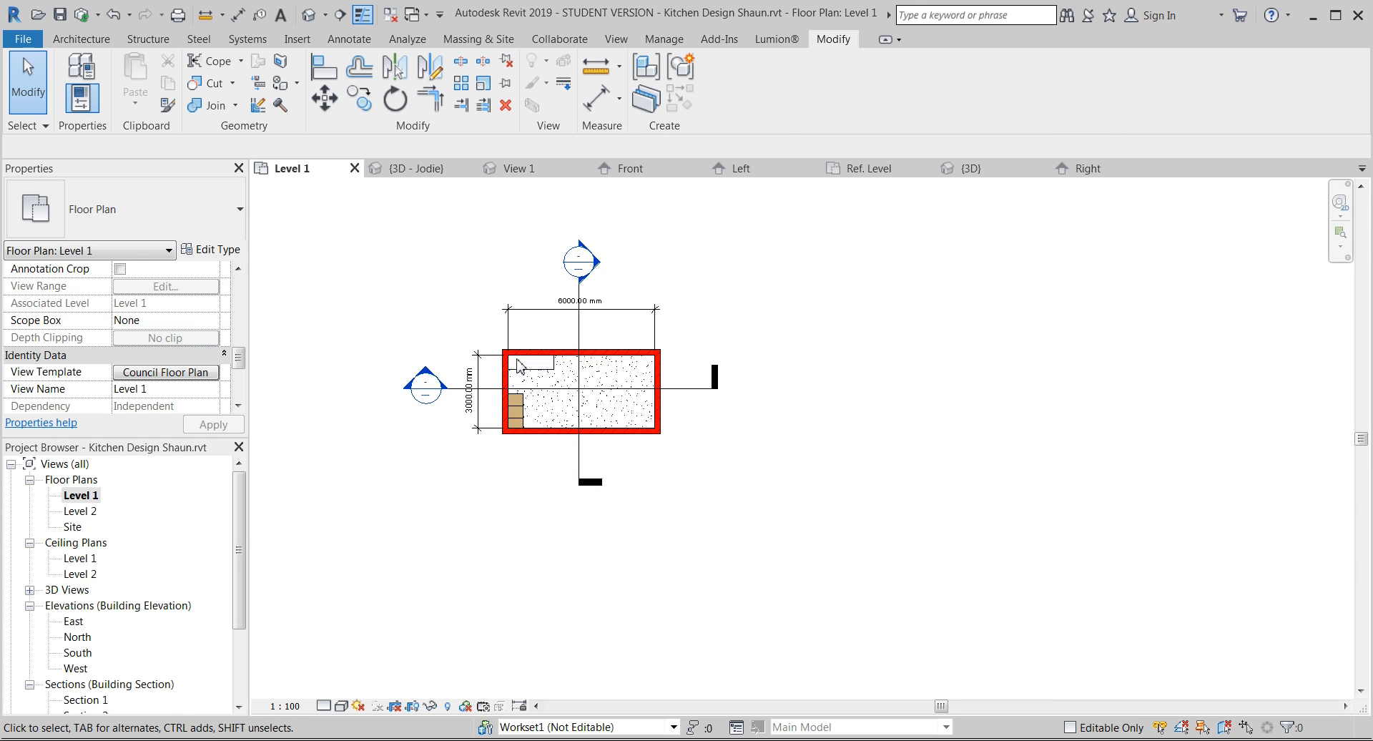
# - Stretch the upper-wall worktop's front edge past the cupboard doors to about 630 mm wide and shorten its free end towards the last cupboard
pyautogui.scroll(10, 529, 379)
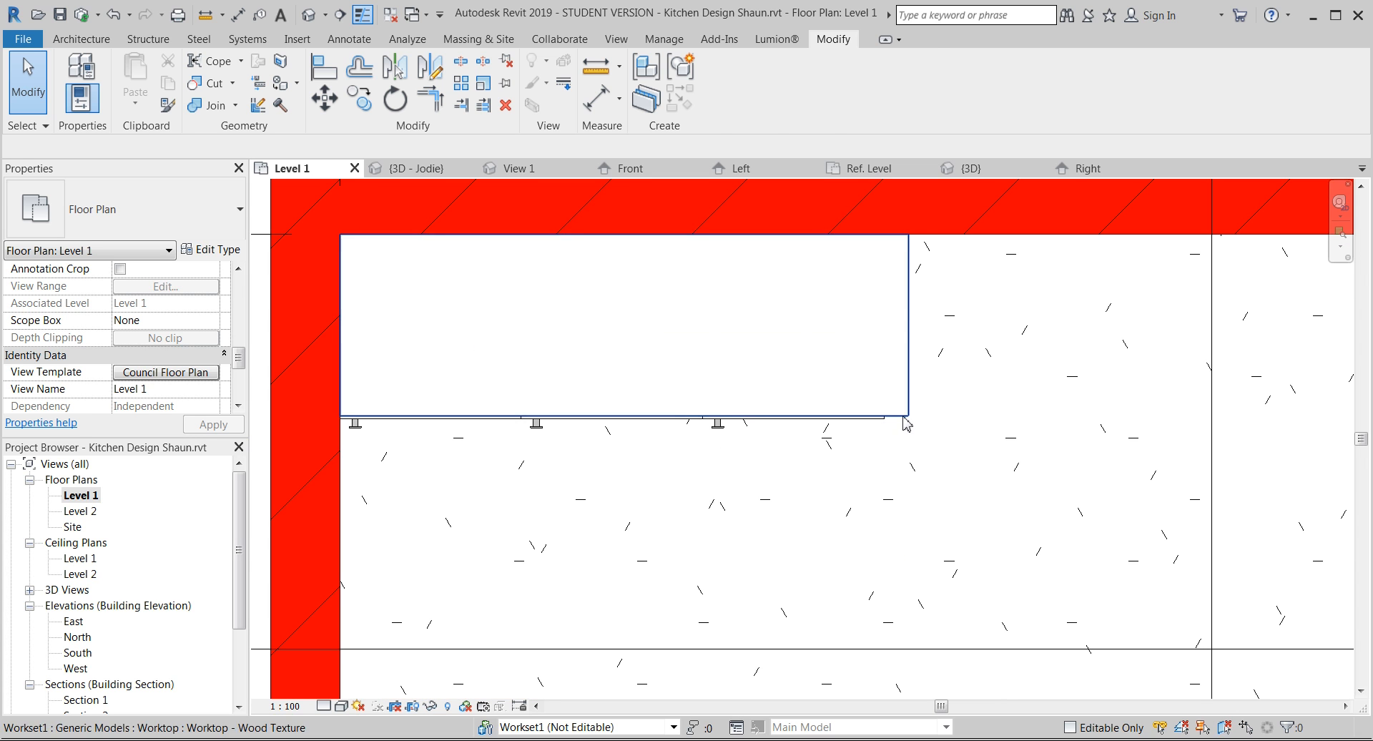
pyautogui.click(766, 422)
pyautogui.click(625, 427)
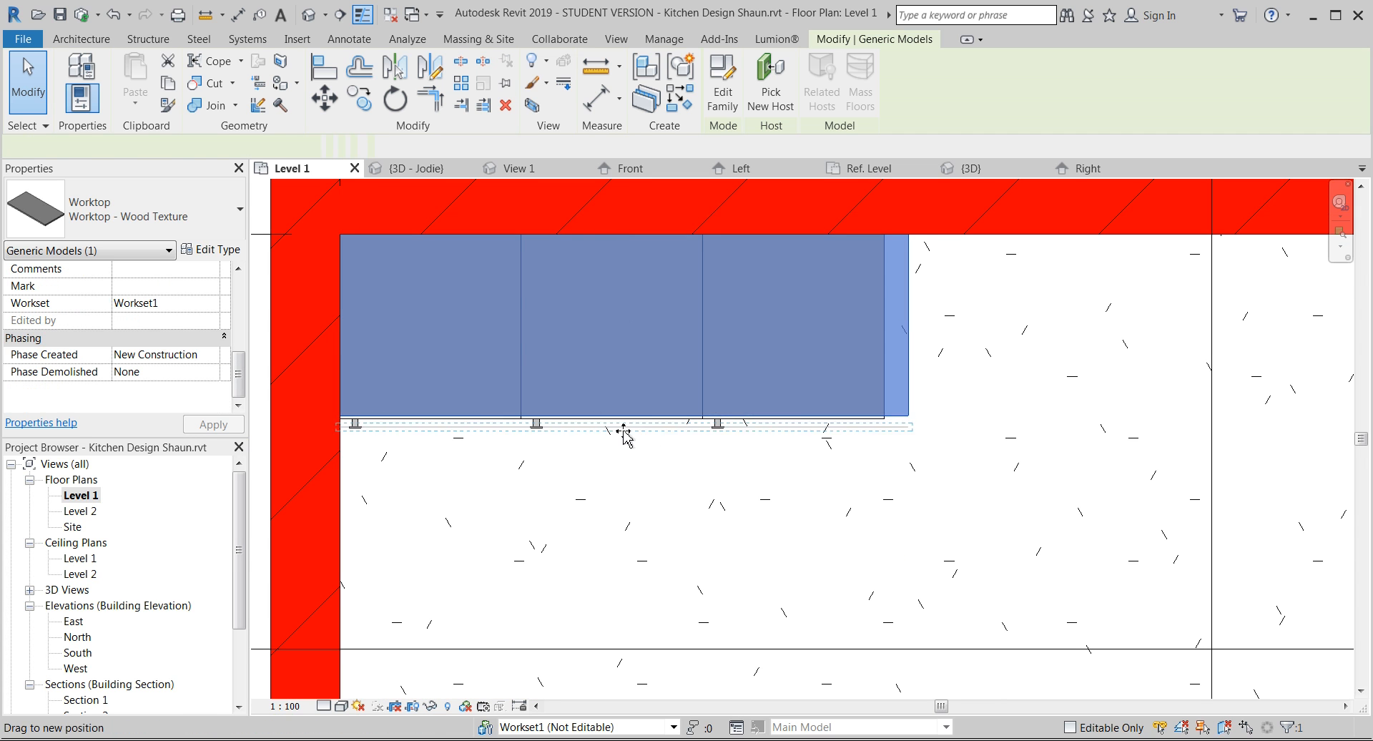
pyautogui.moveTo(624, 427); pyautogui.dragTo(616, 426)
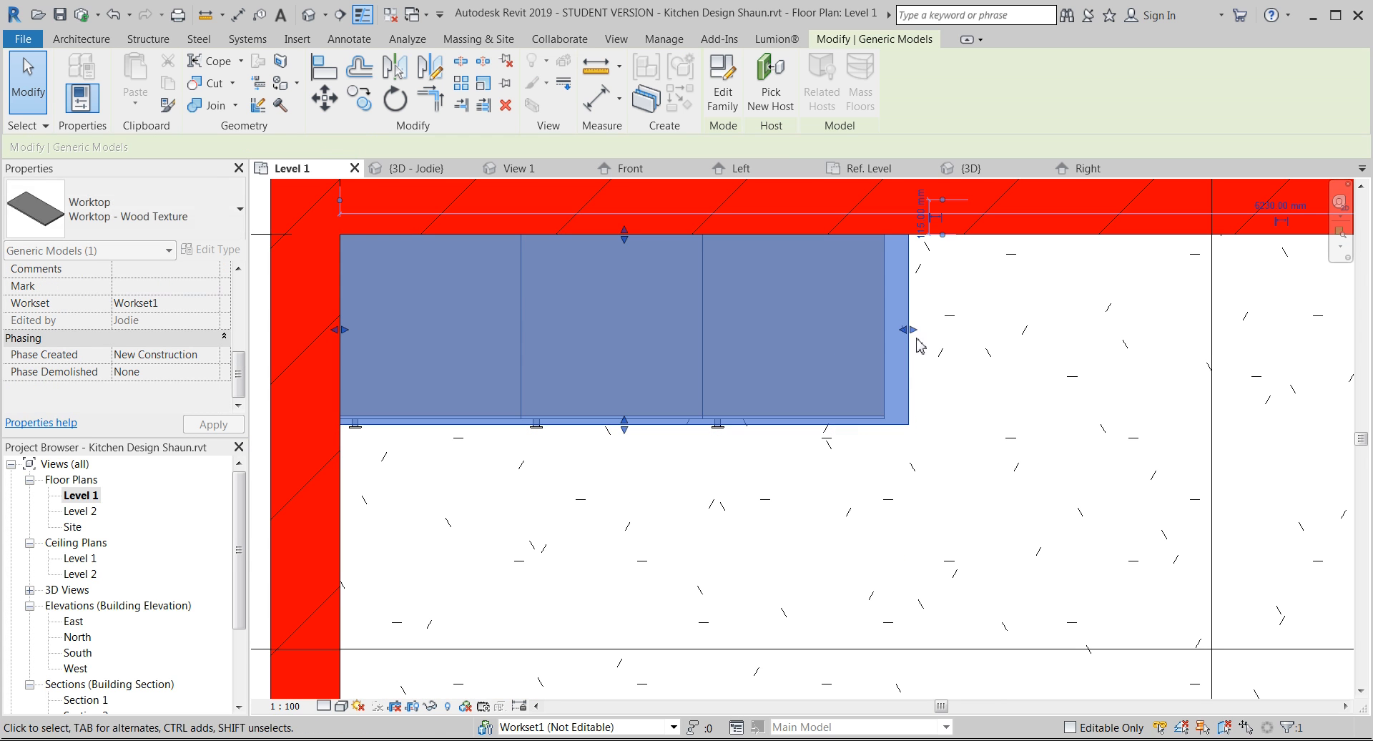
pyautogui.moveTo(908, 330); pyautogui.dragTo(895, 343)
pyautogui.click(953, 346)
pyautogui.scroll(-3, 954, 345)
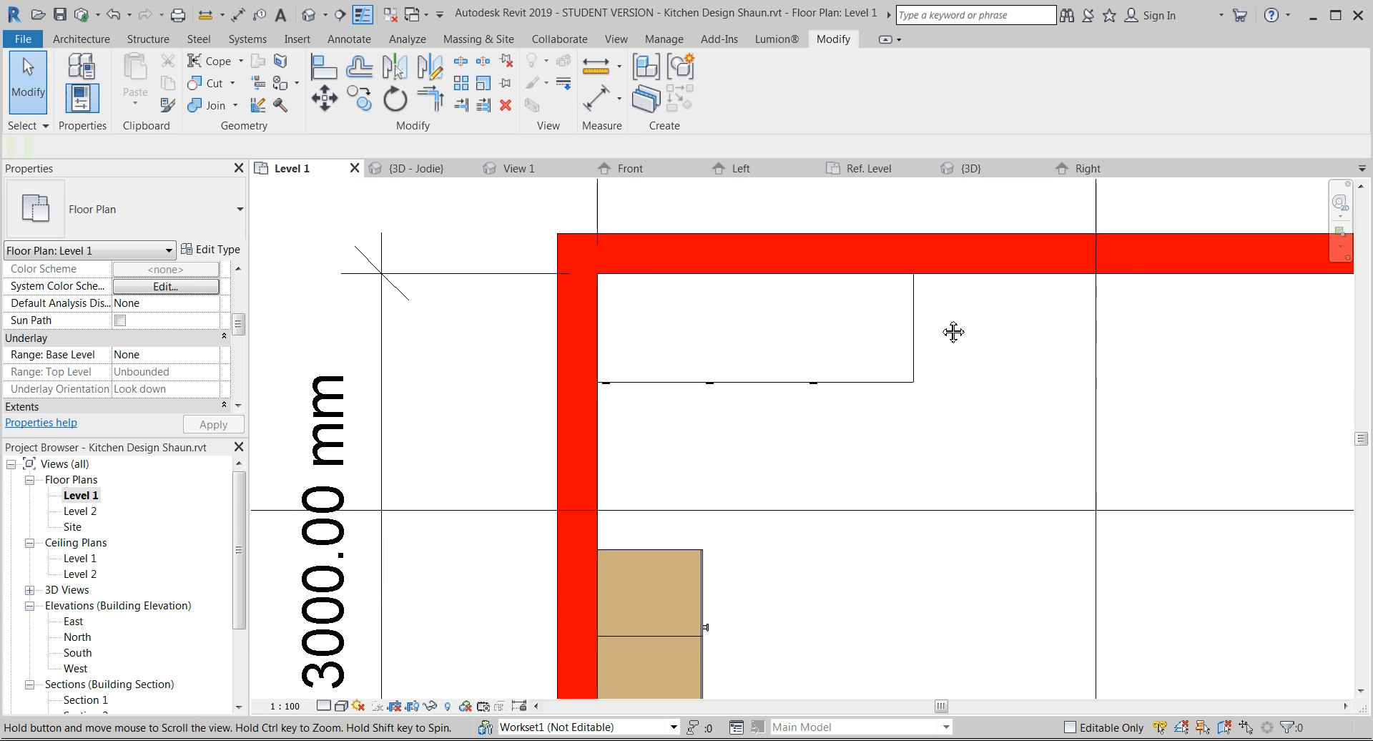
# - Create a similar Worktop - Wood Texture instance, rotated to run along the left wall, and place it over the cupboards from the room's lower-left corner
pyautogui.click(912, 349)
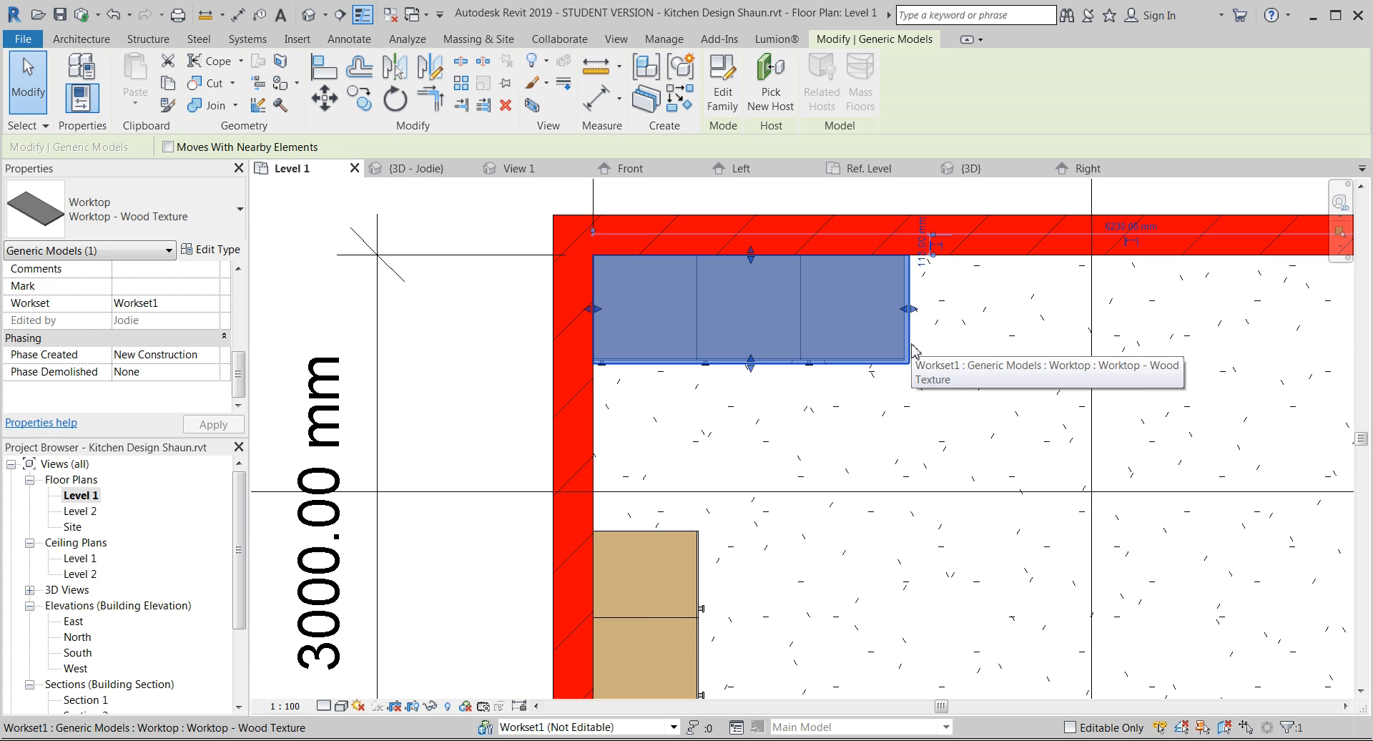
pyautogui.click(677, 103)
pyautogui.scroll(-2, 797, 394)
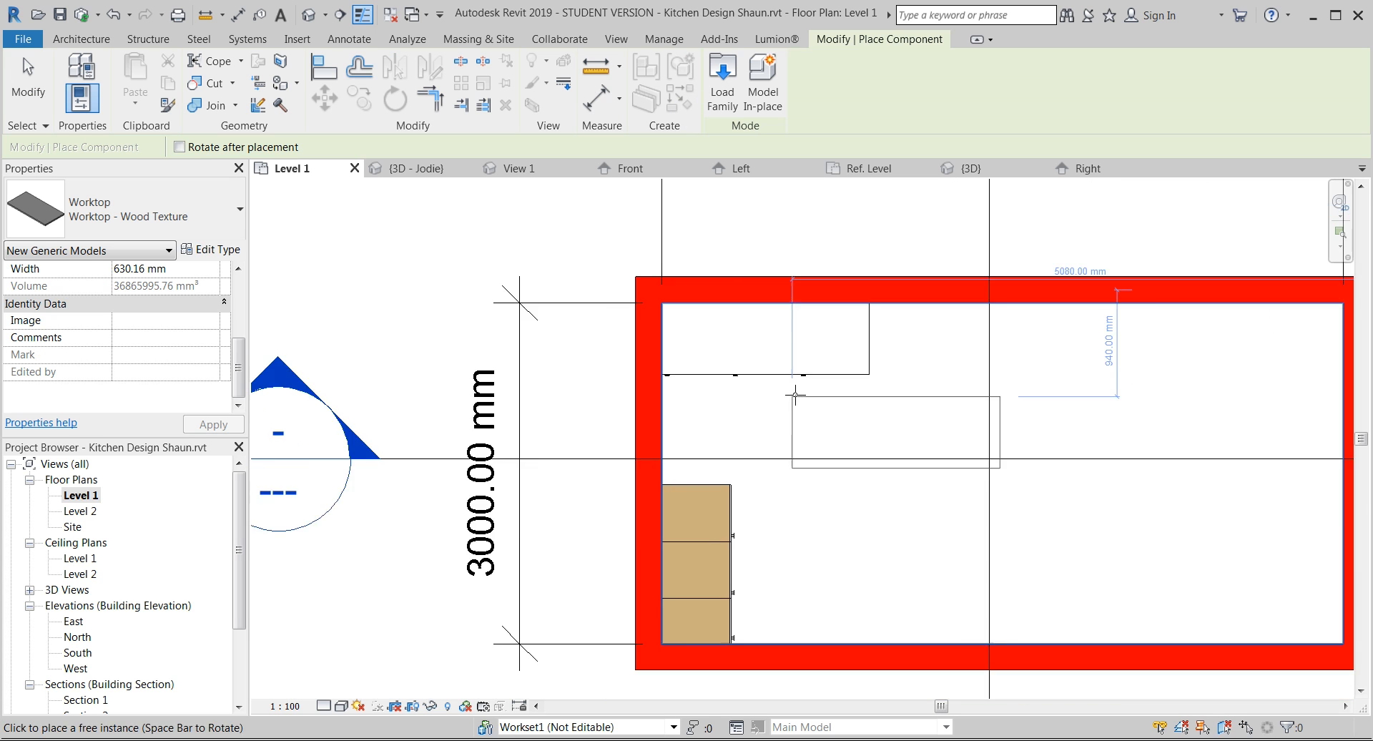
pyautogui.moveTo(802, 408); pyautogui.dragTo(831, 222, button='middle')
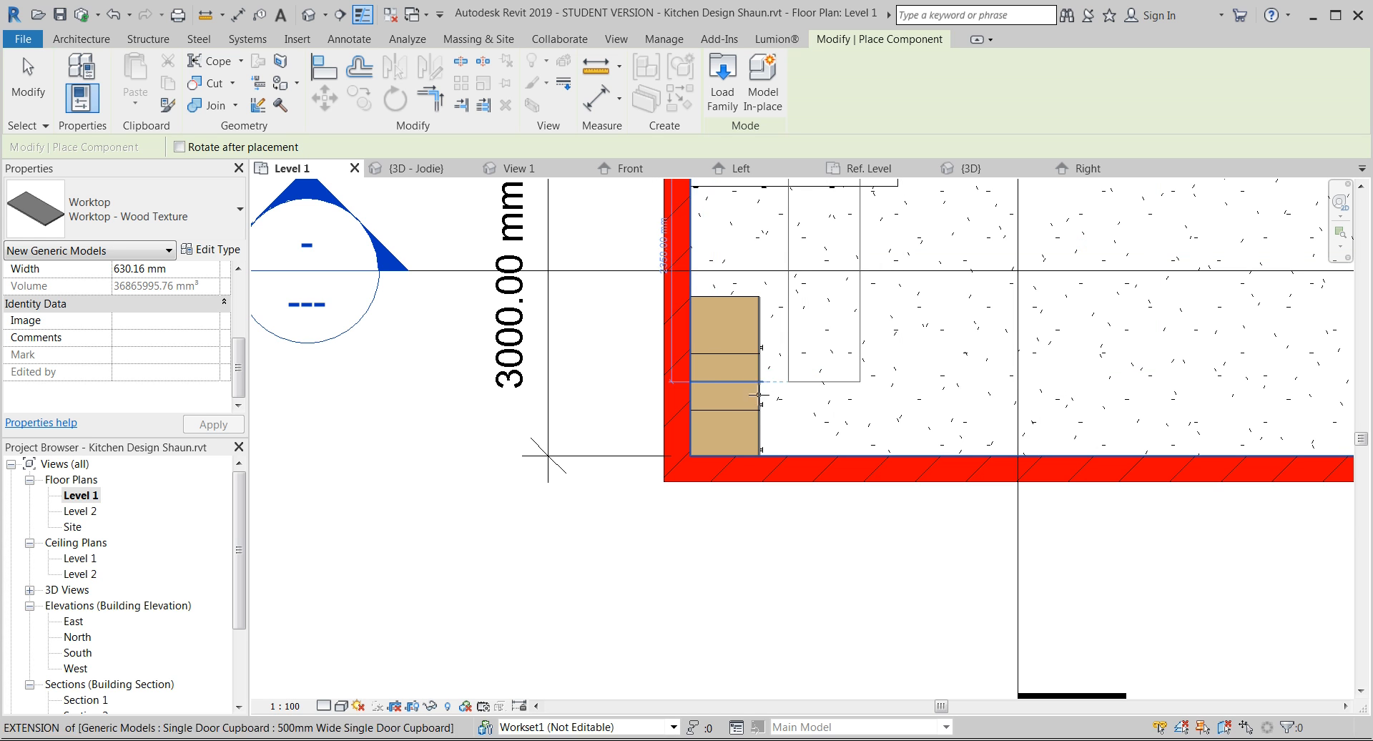
pyautogui.scroll(1, 757, 395)
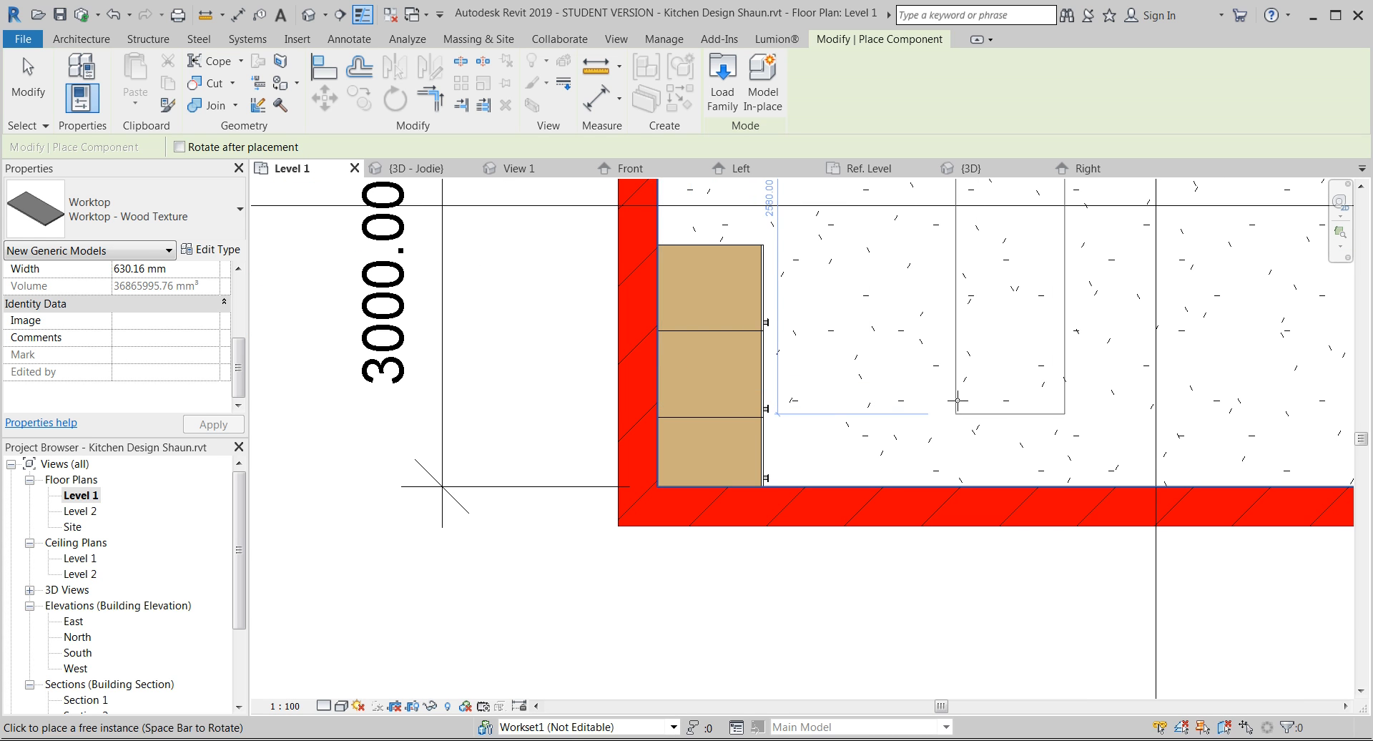
pyautogui.moveTo(796, 394); pyautogui.dragTo(906, 412, button='middle')
pyautogui.scroll(2, 778, 523)
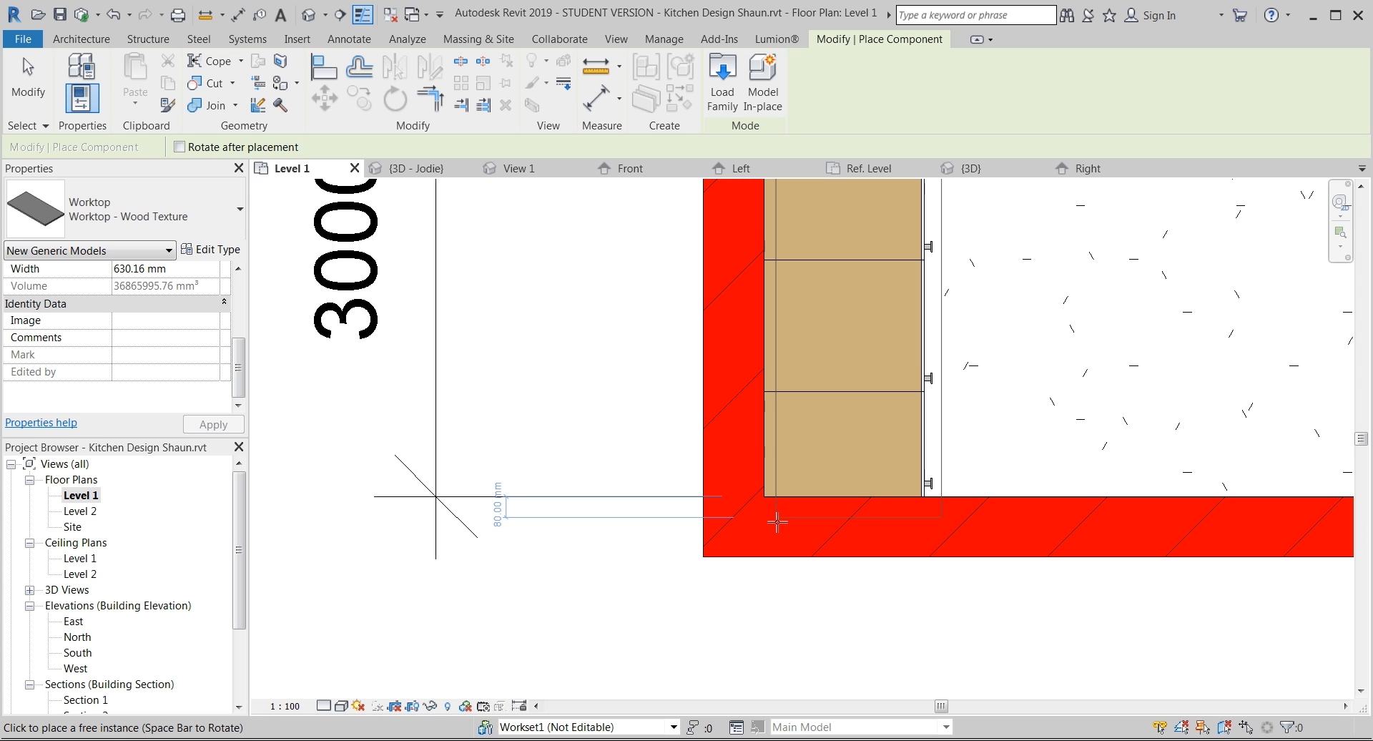
pyautogui.scroll(2, 777, 523)
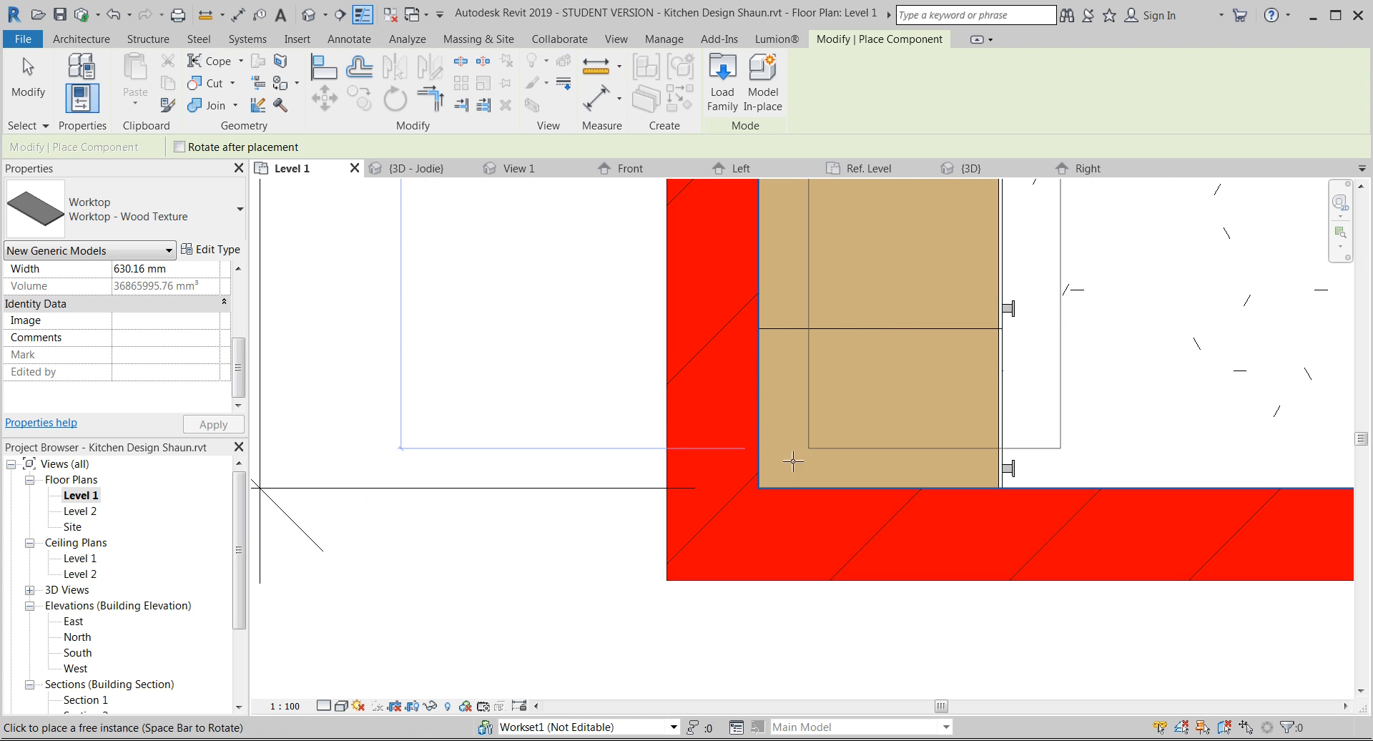
pyautogui.click(764, 489)
pyautogui.scroll(-3, 765, 493)
pyautogui.scroll(1, 1044, 585)
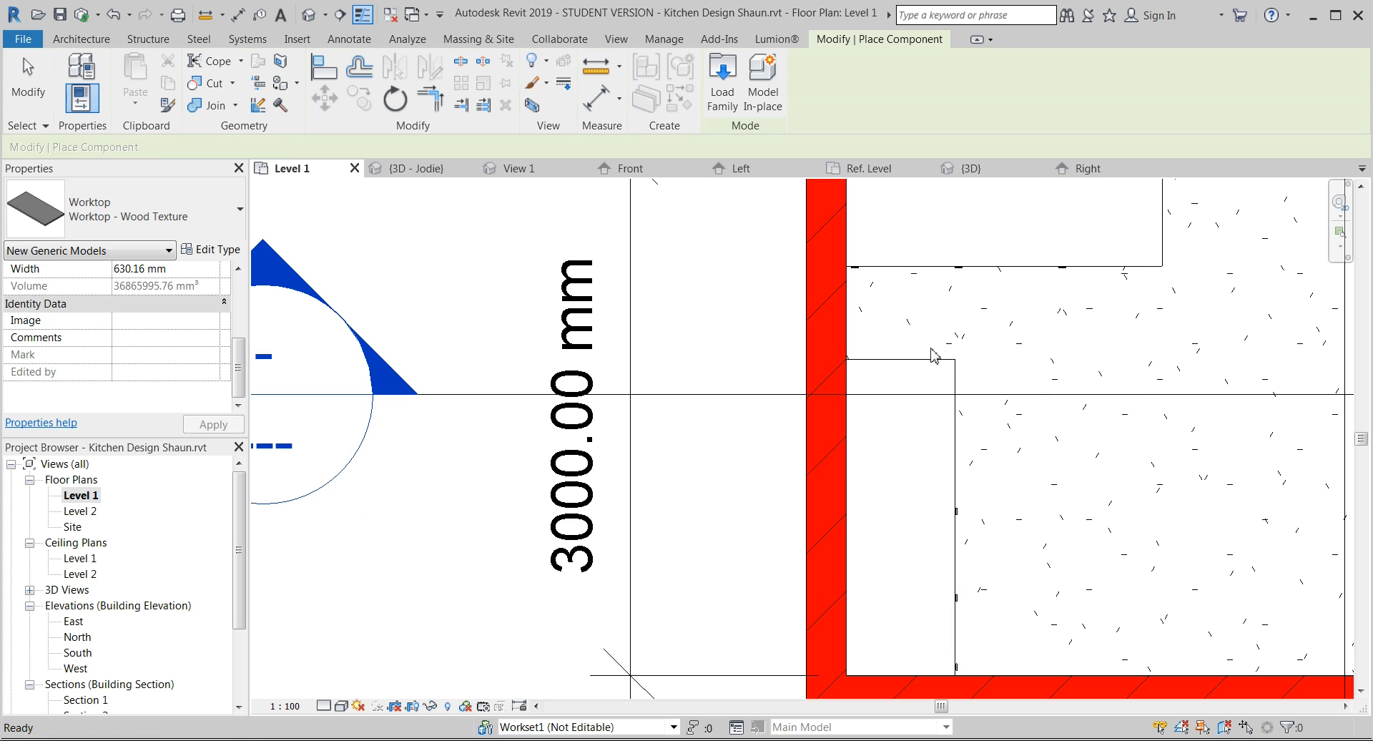
pyautogui.press('Escape')
pyautogui.press('Escape')
# - Shorten the new left-wall worktop by pulling its upper end back to the end of the cupboards
pyautogui.click(927, 370)
pyautogui.scroll(4, 927, 370)
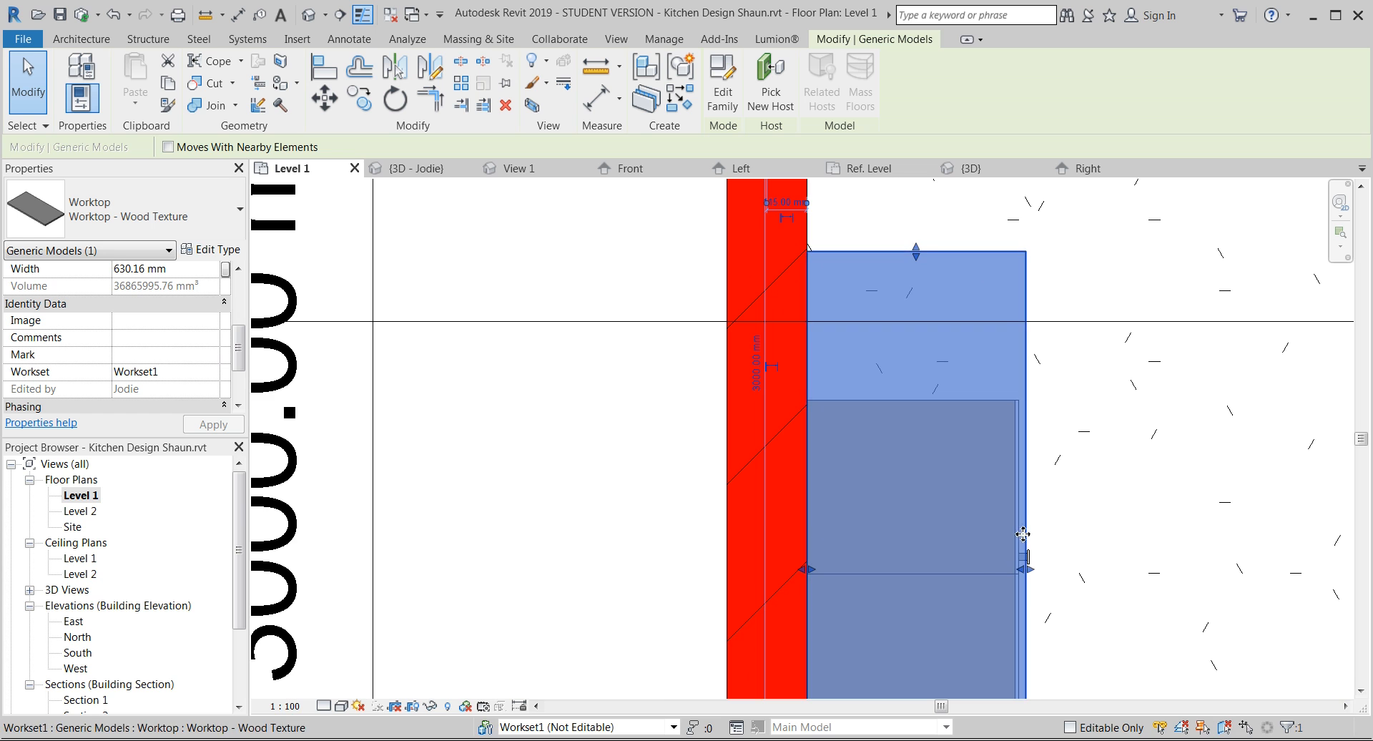
pyautogui.scroll(-2, 1051, 533)
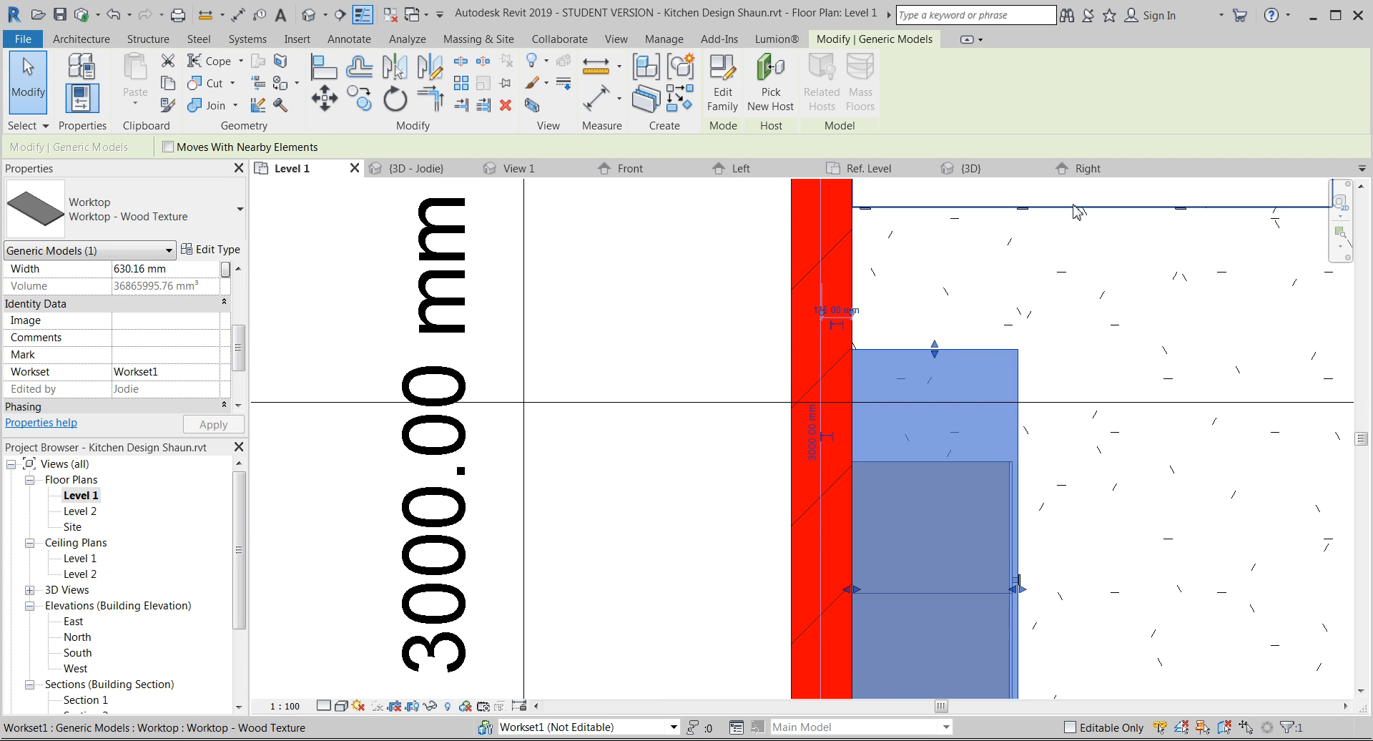
pyautogui.moveTo(935, 363); pyautogui.dragTo(929, 461)
pyautogui.press('Escape')
pyautogui.scroll(-3, 857, 227)
pyautogui.scroll(-2, 866, 243)
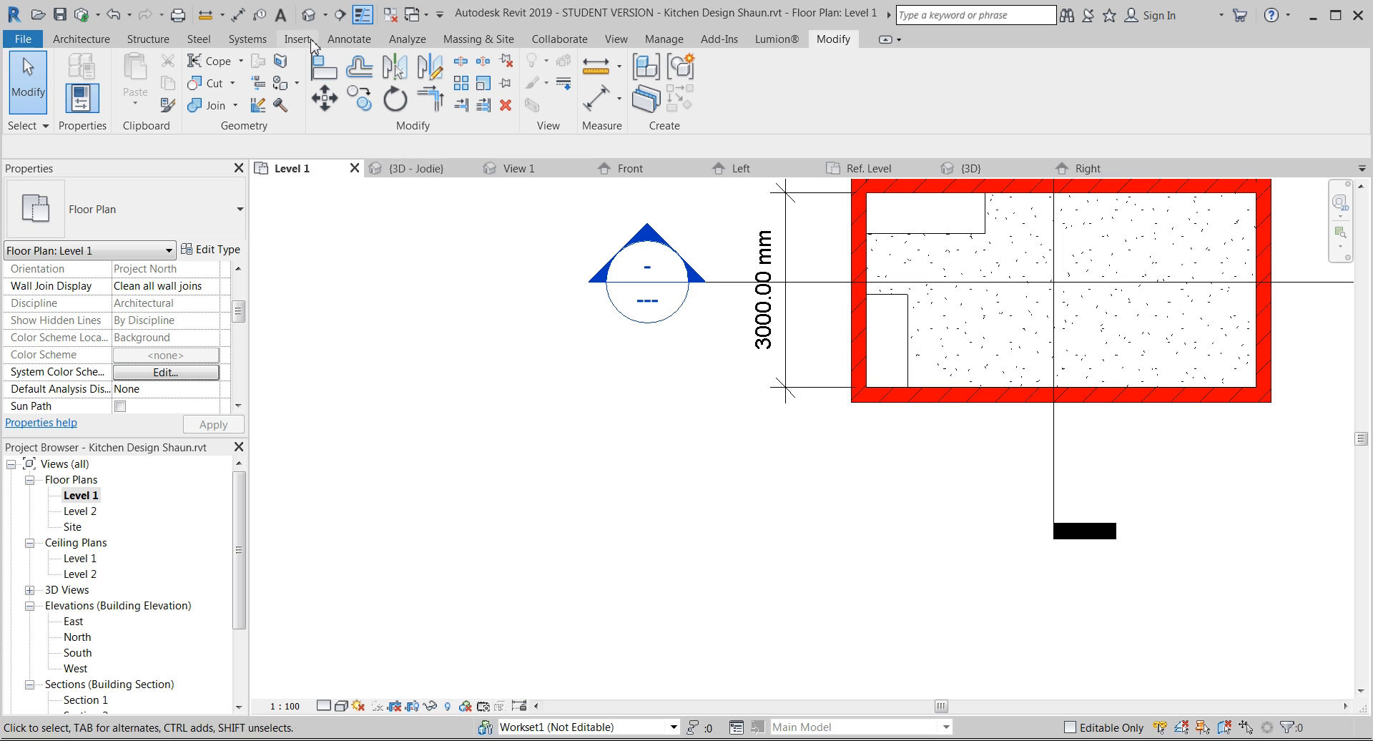
# - Examine both worktops on their cupboards from another angle in the project's 3D view
pyautogui.click(417, 169)
pyautogui.click(767, 629)
pyautogui.keyDown('shift'); pyautogui.moveTo(711, 552); pyautogui.dragTo(526, 545, button='middle'); pyautogui.keyUp('shift')
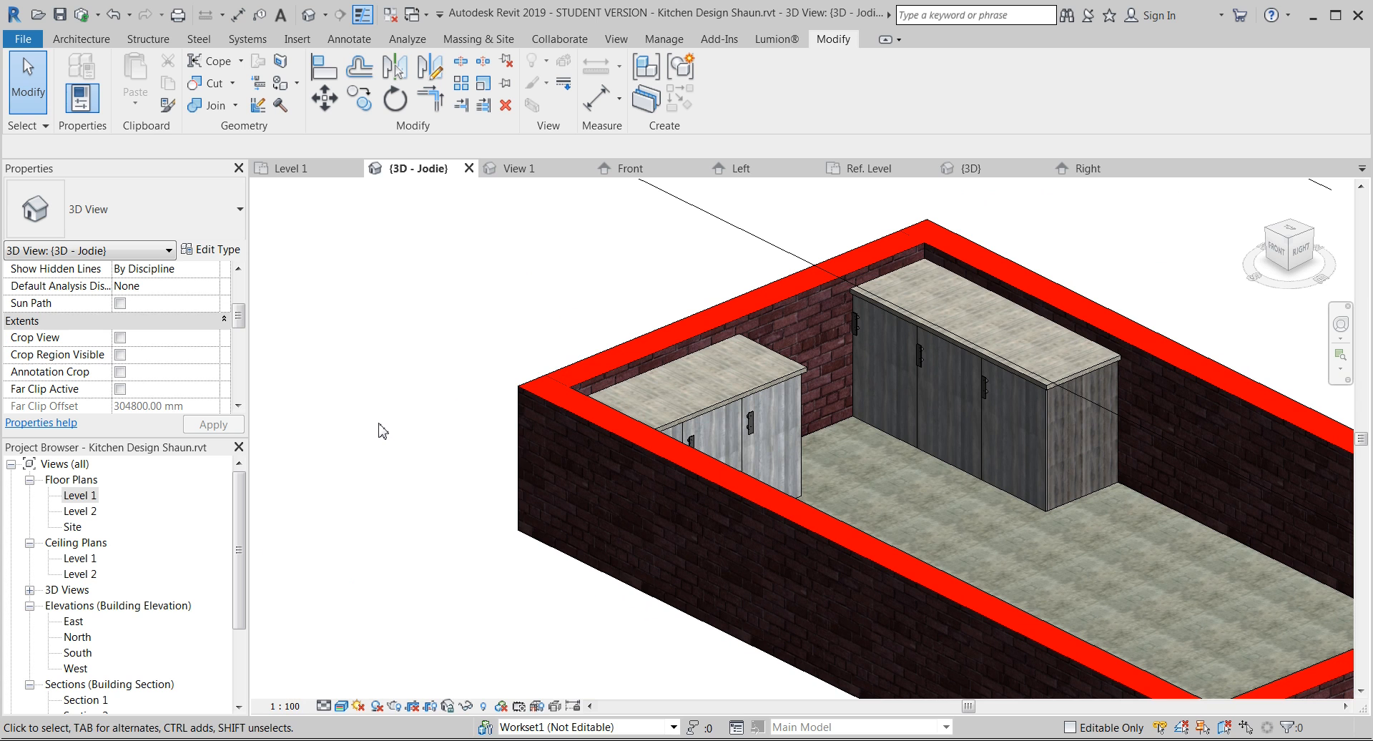
# - Place a perspective camera in the Level 1 plan at the room's lower-right corner, aimed past the upper-left walls towards both cupboard runs
pyautogui.doubleClick(90, 498)
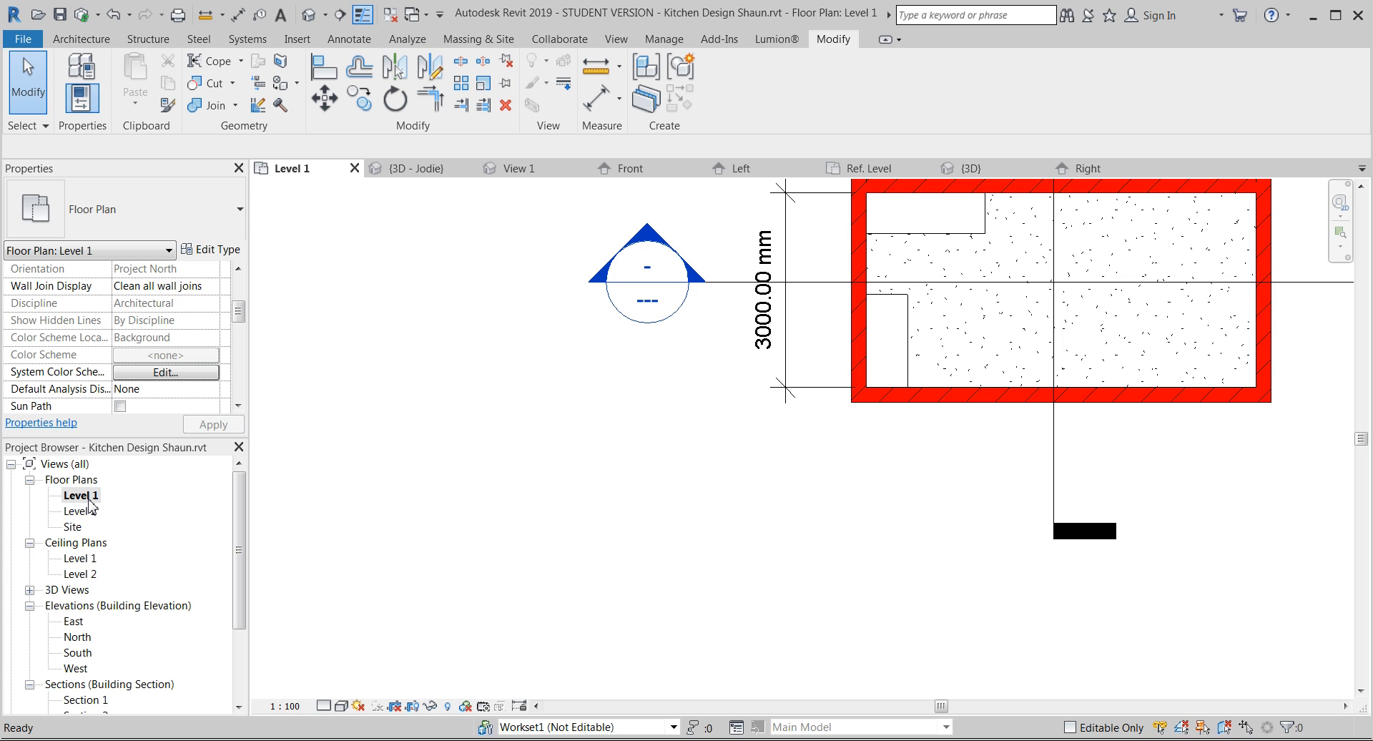
pyautogui.scroll(-1, 603, 444)
pyautogui.moveTo(602, 443); pyautogui.dragTo(412, 606, button='middle')
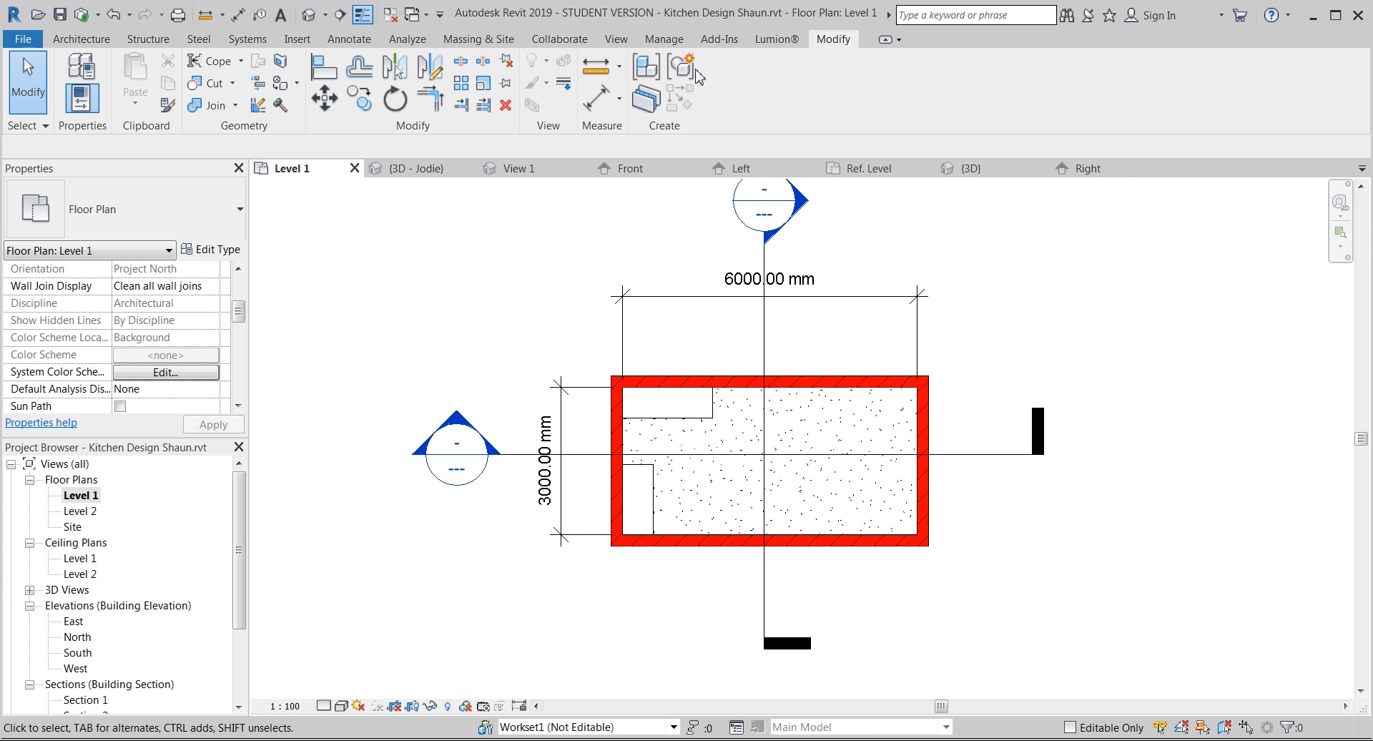
pyautogui.click(628, 40)
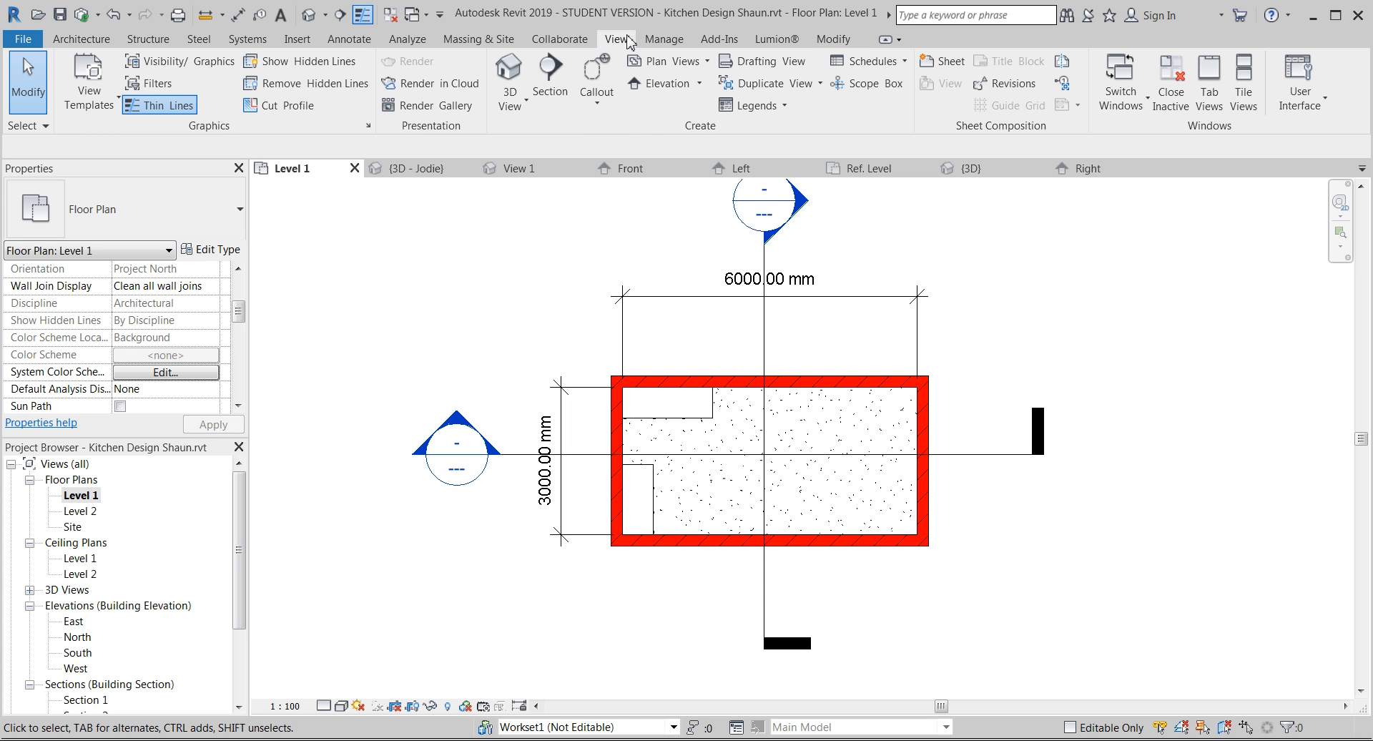
pyautogui.click(509, 106)
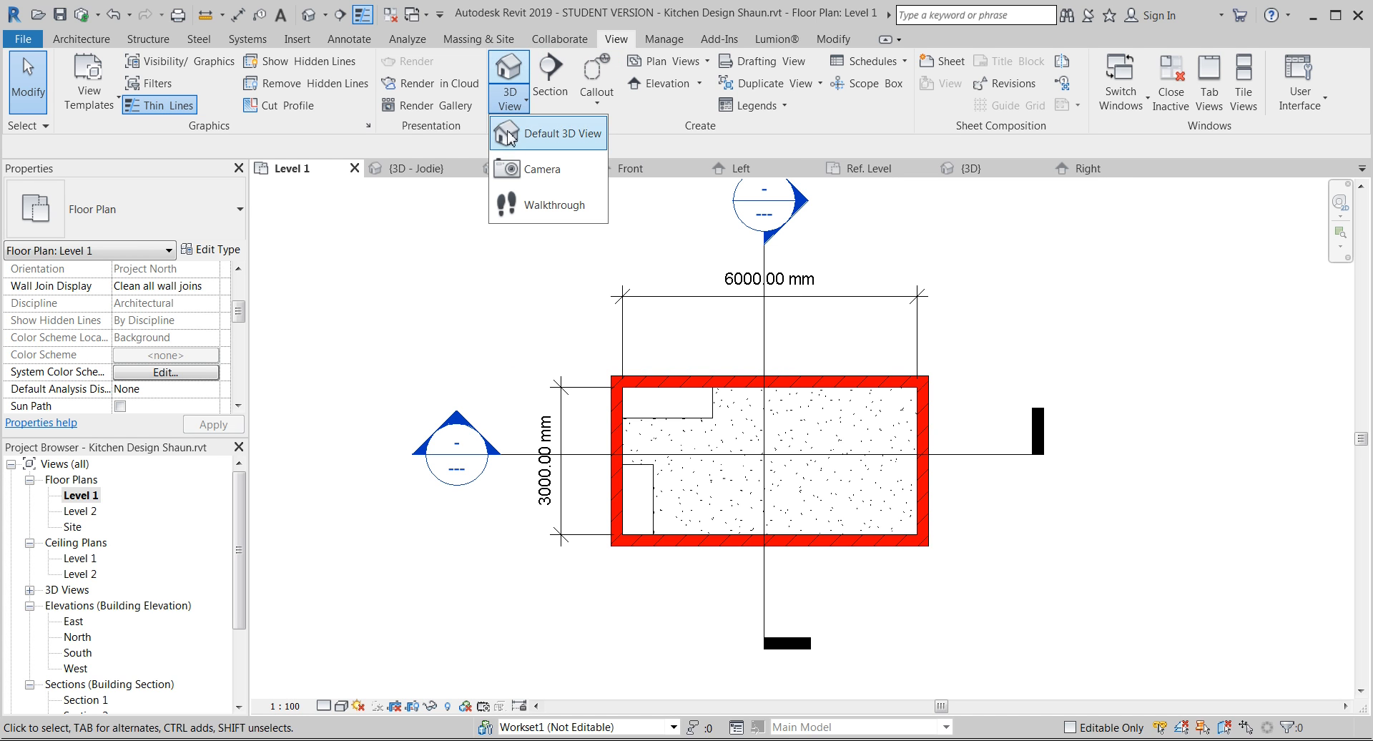
pyautogui.click(535, 173)
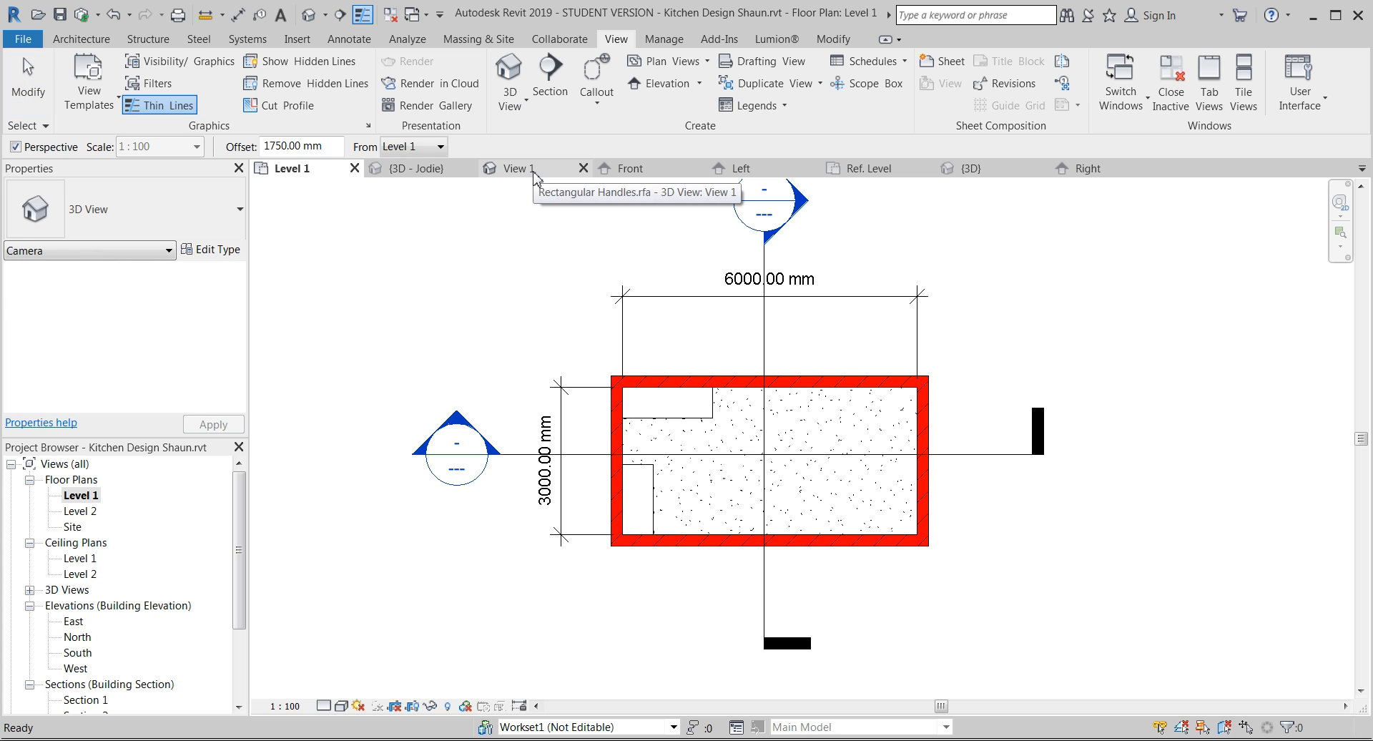
pyautogui.click(904, 528)
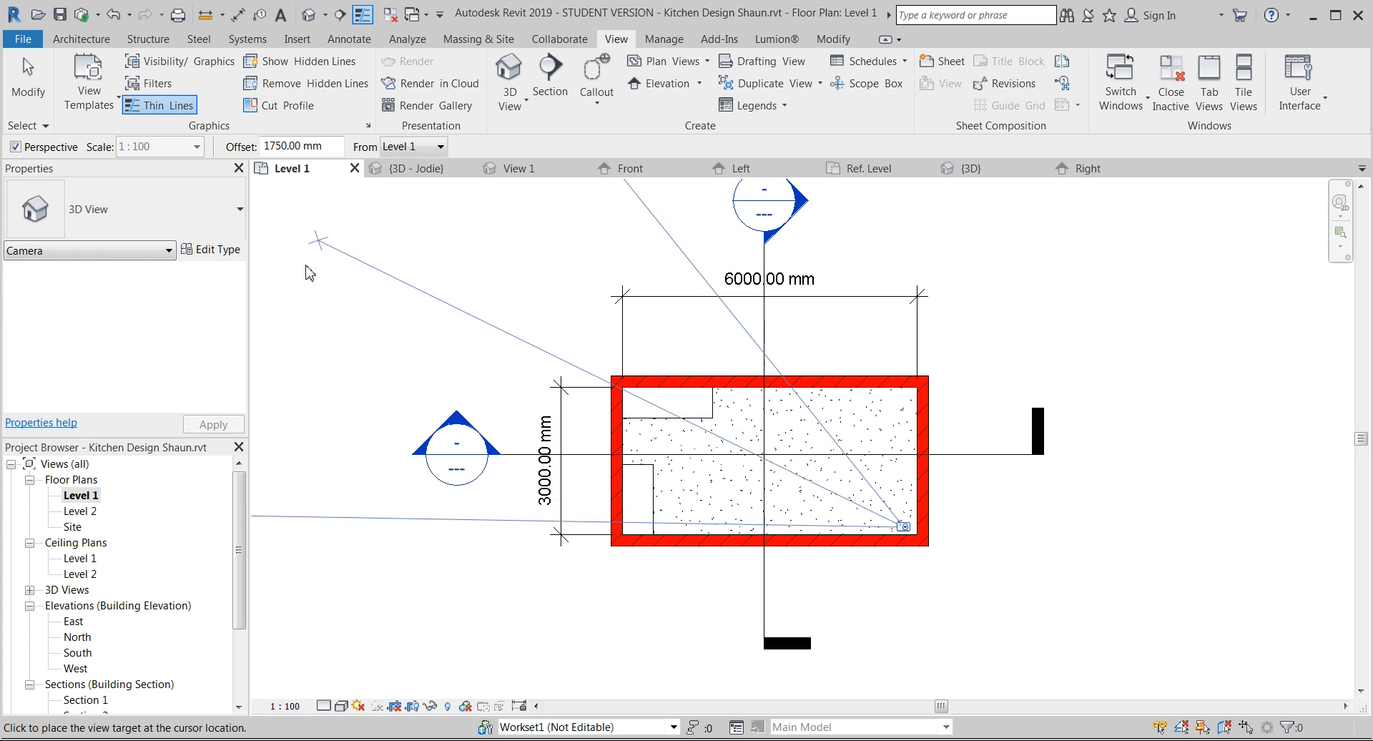
pyautogui.moveTo(336, 315); pyautogui.dragTo(545, 356, button='middle')
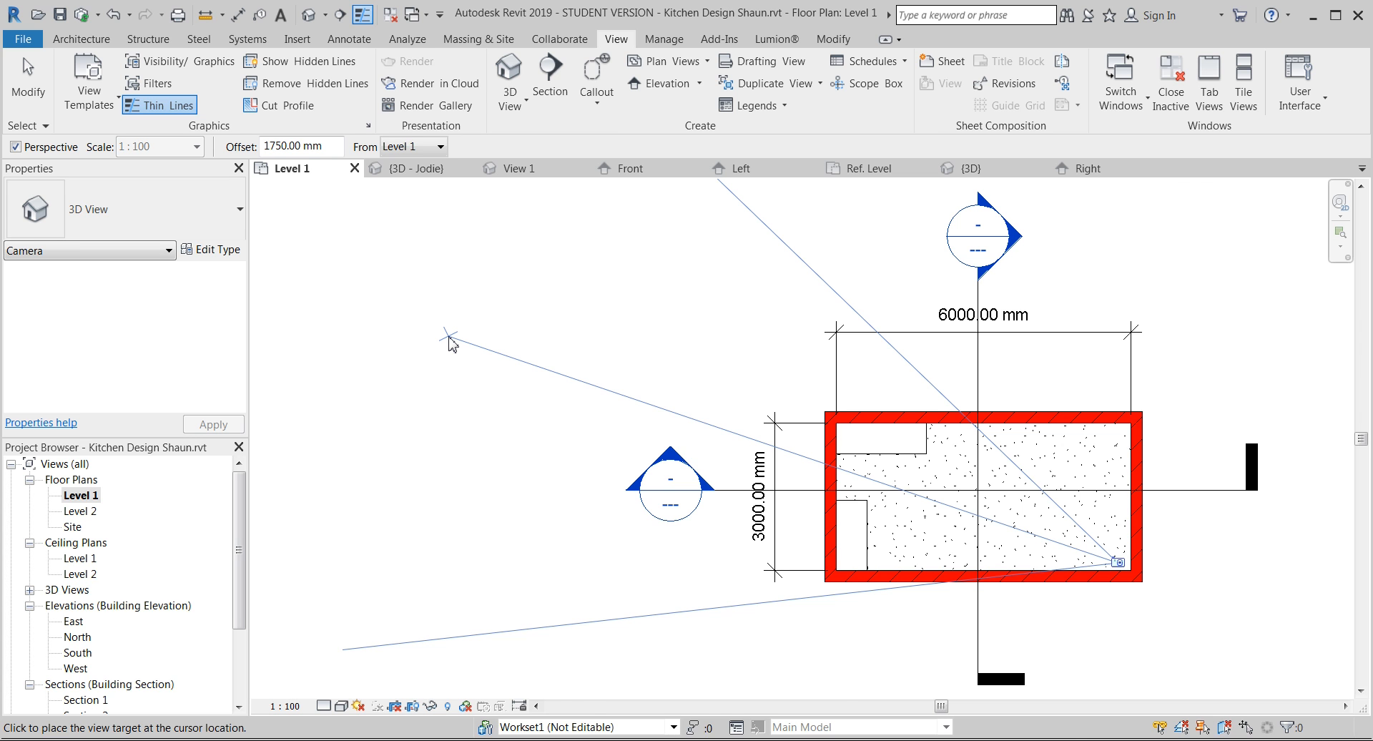
pyautogui.click(449, 343)
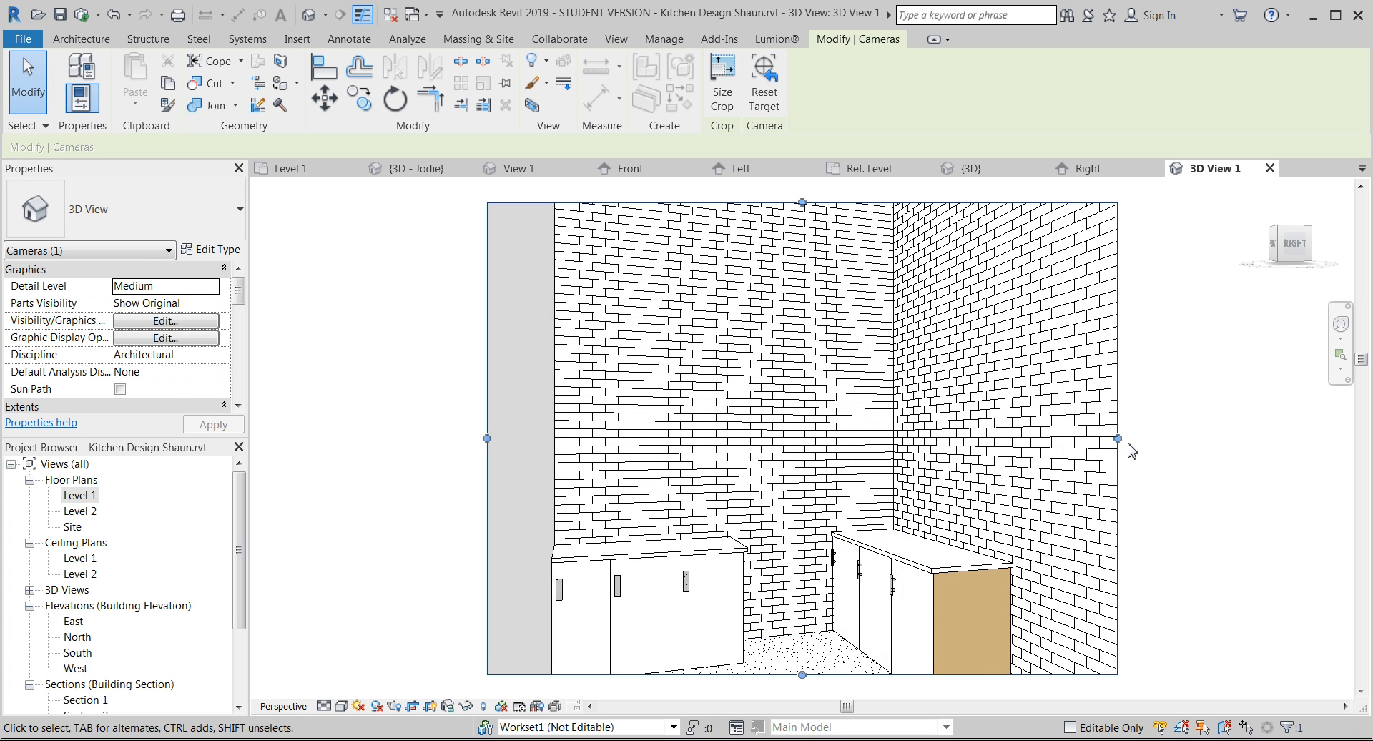
# - Resize the camera view's crop region: lower its upper edge, extend it downward to include the floor, and widen it on the right
pyautogui.moveTo(802, 204); pyautogui.dragTo(802, 423)
pyautogui.scroll(-3, 989, 401)
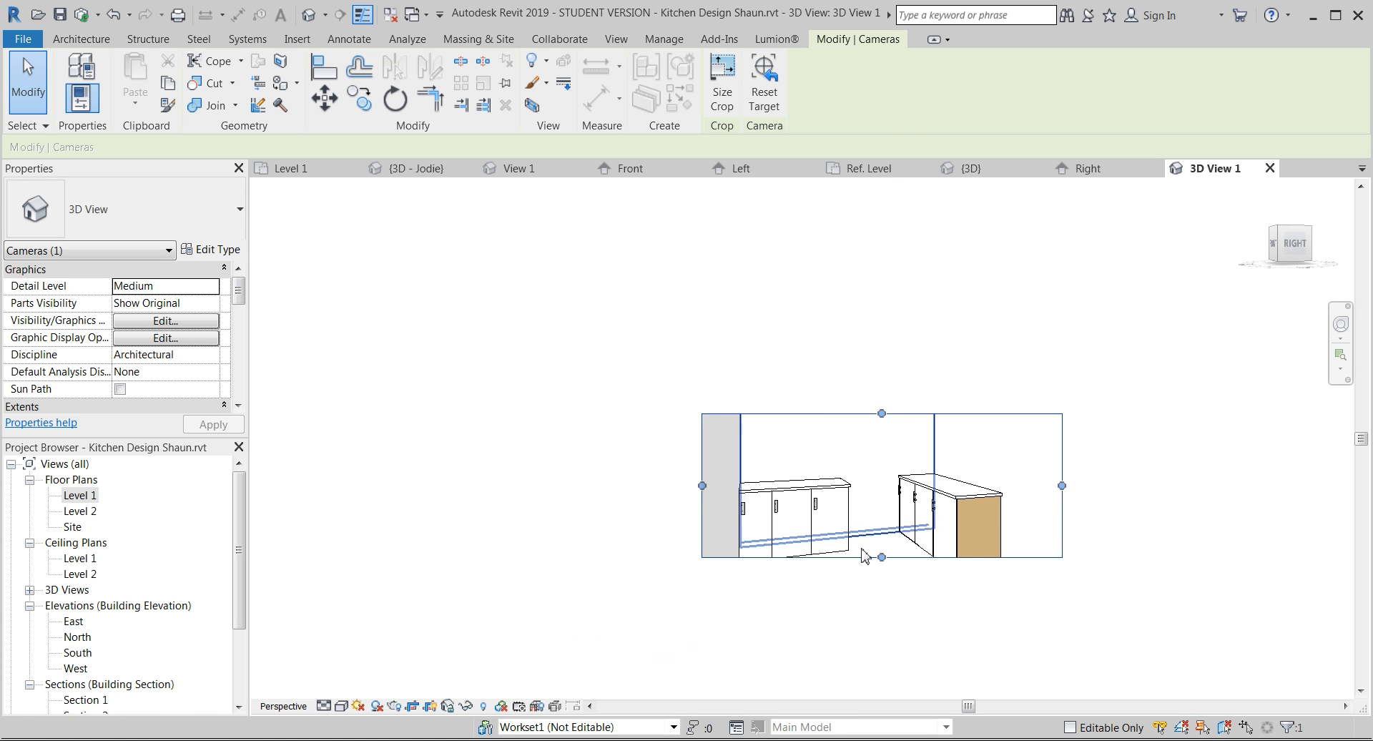
pyautogui.scroll(3, 887, 579)
pyautogui.moveTo(905, 522); pyautogui.dragTo(907, 605)
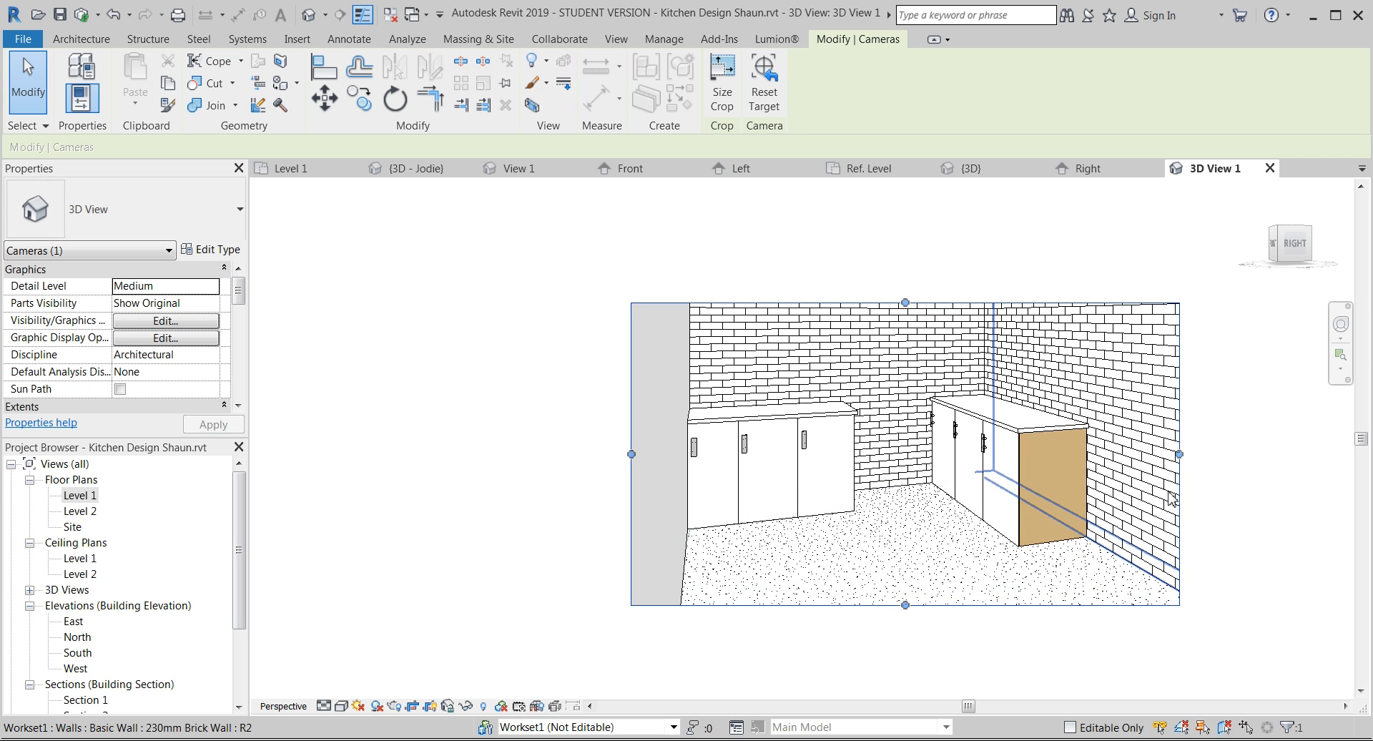
pyautogui.moveTo(1180, 454); pyautogui.dragTo(1213, 454)
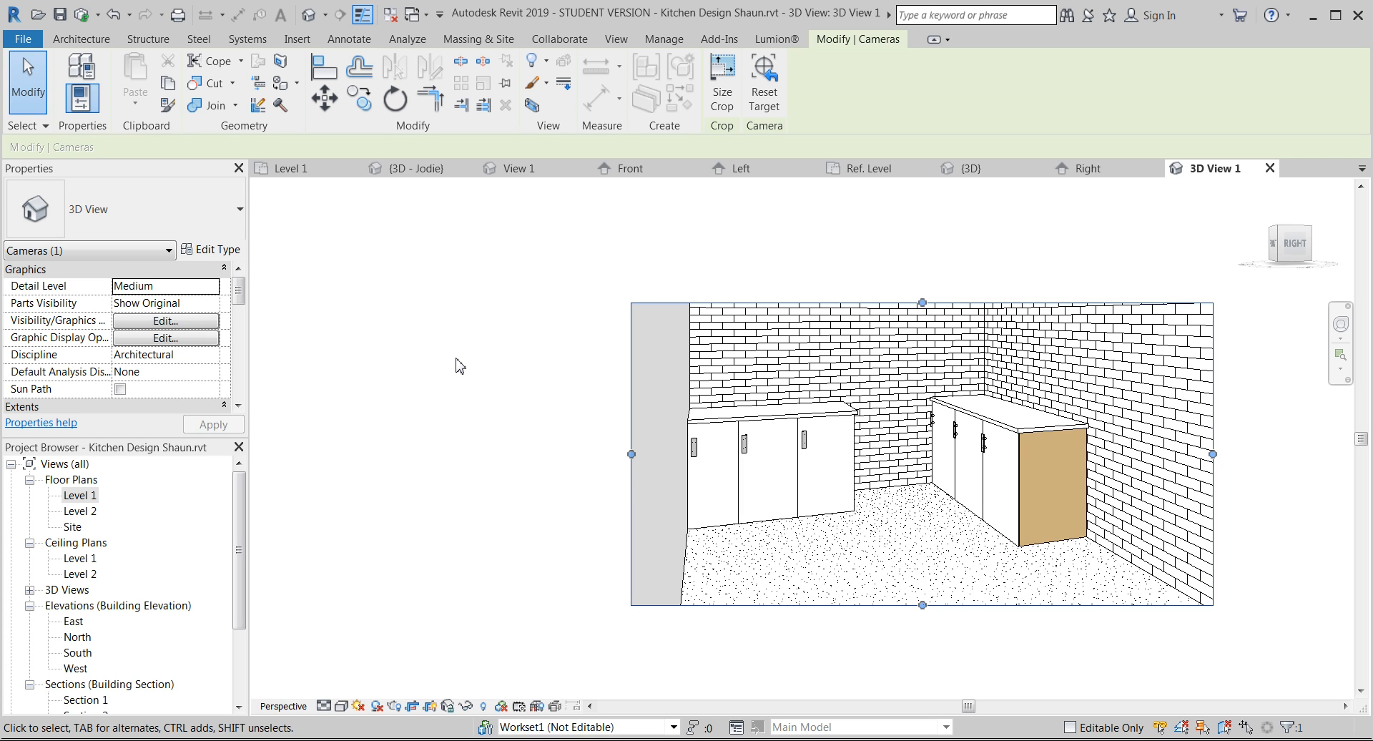
# - Set the camera view's visual style to Realistic and raise the crop region's upper edge slightly
pyautogui.click(342, 707)
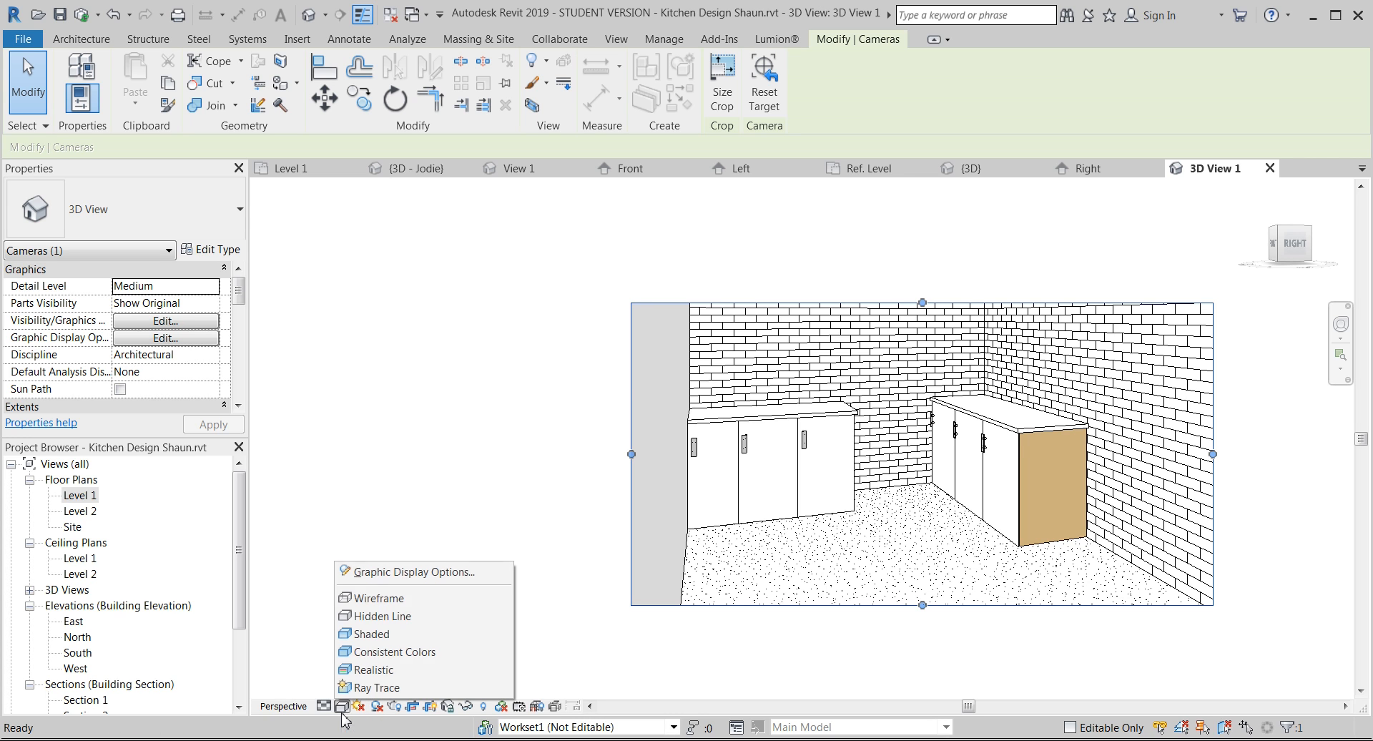
pyautogui.click(372, 669)
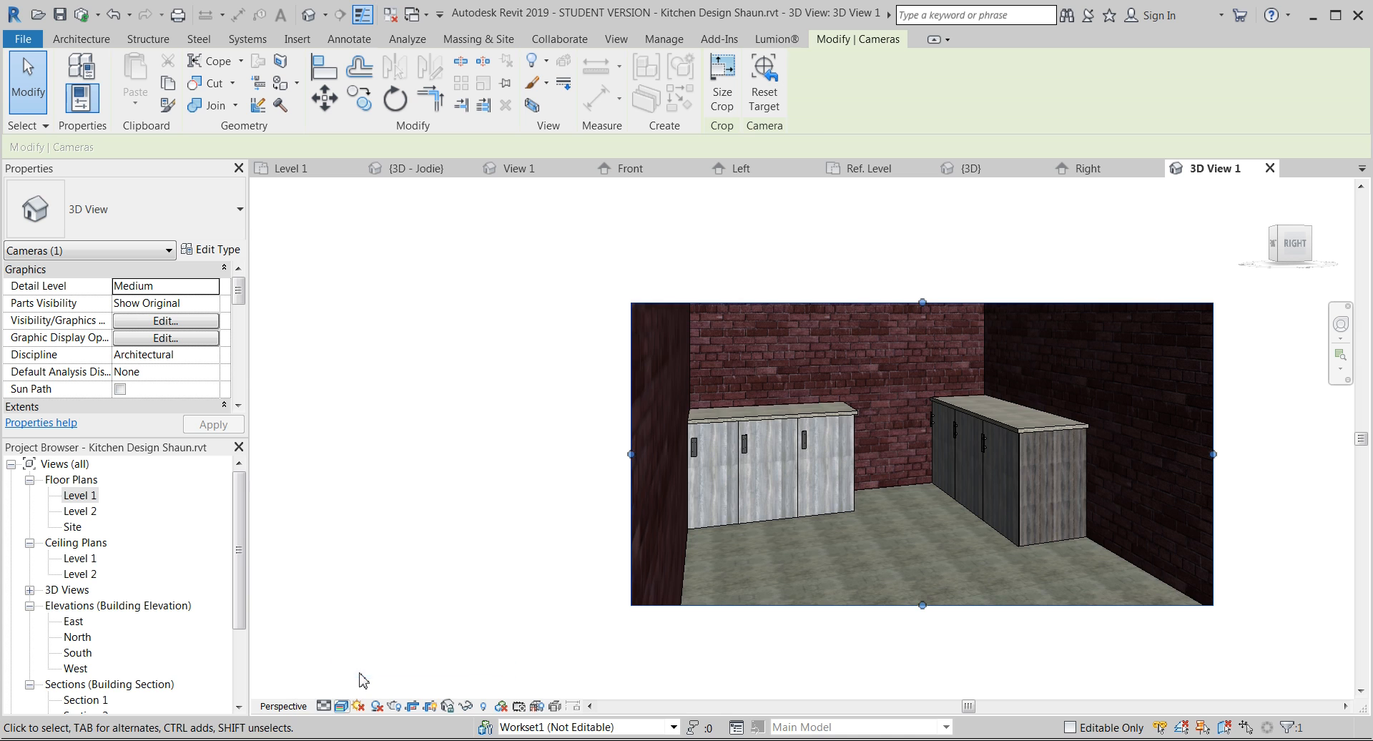
pyautogui.moveTo(922, 301); pyautogui.dragTo(926, 284)
pyautogui.click(445, 482)
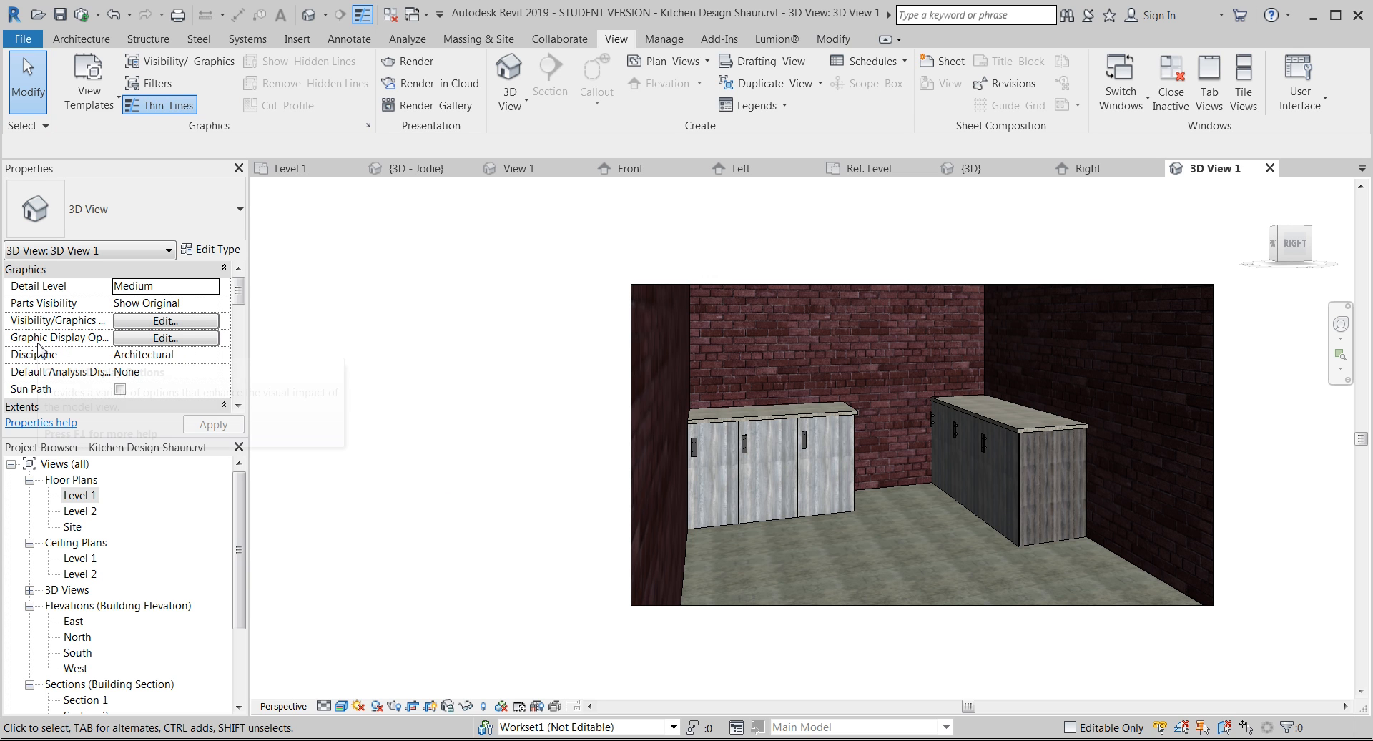
# - Turn on smooth lines with anti-aliasing in the camera view's graphic display options and apply it
pyautogui.click(155, 344)
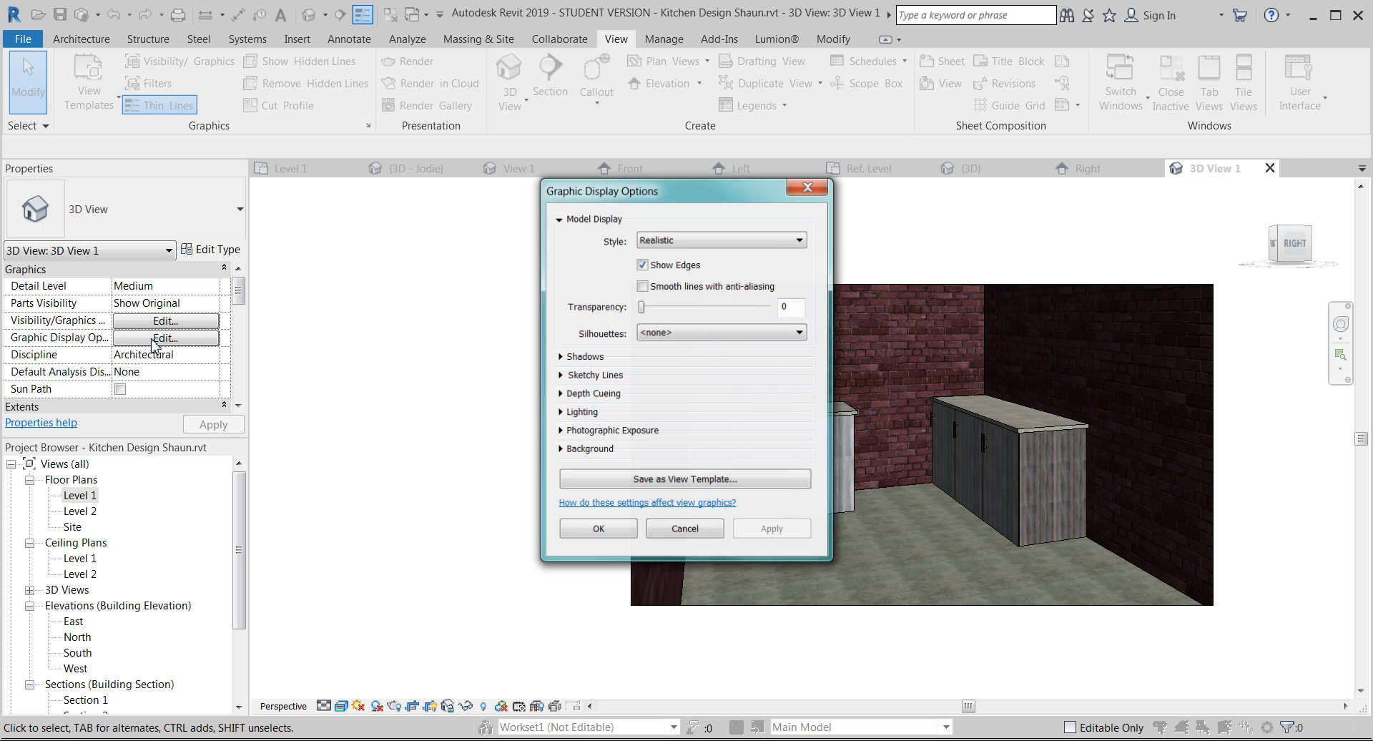
pyautogui.moveTo(648, 189); pyautogui.dragTo(357, 105)
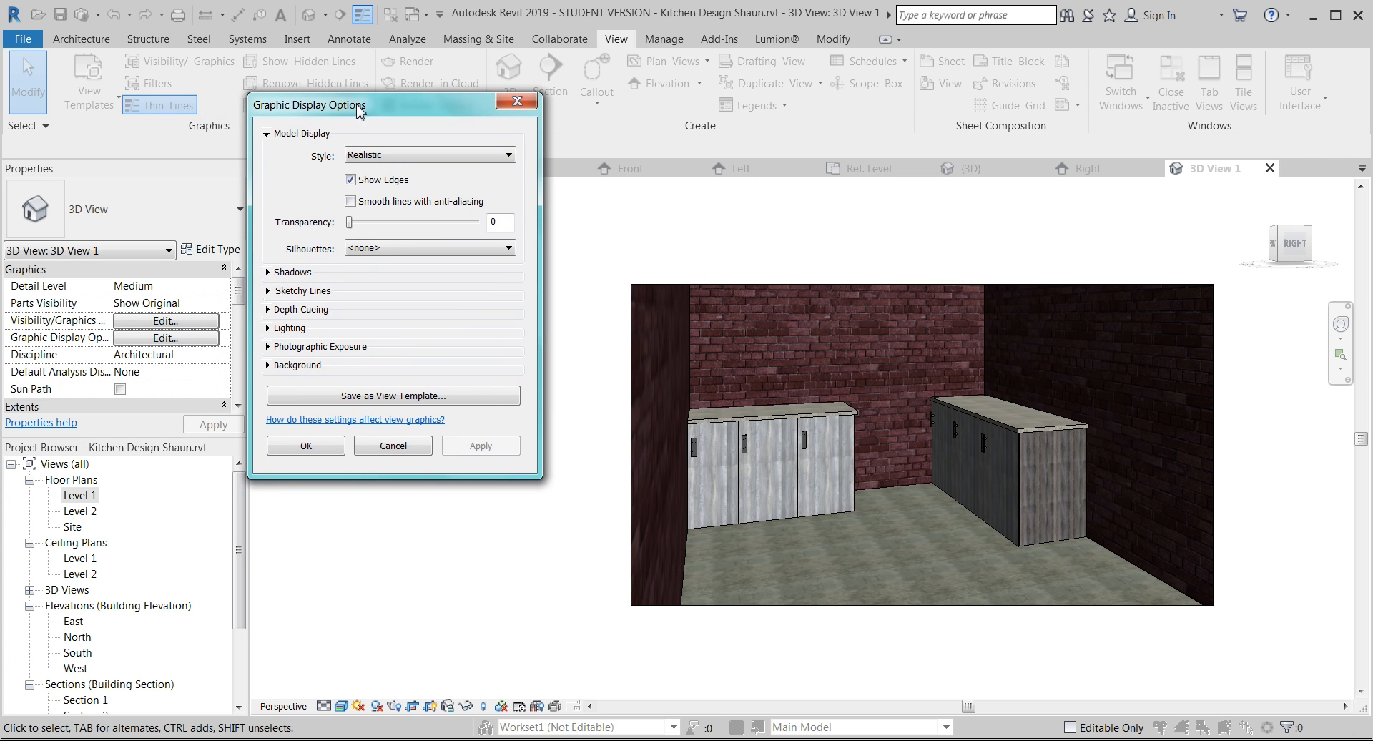
pyautogui.click(351, 202)
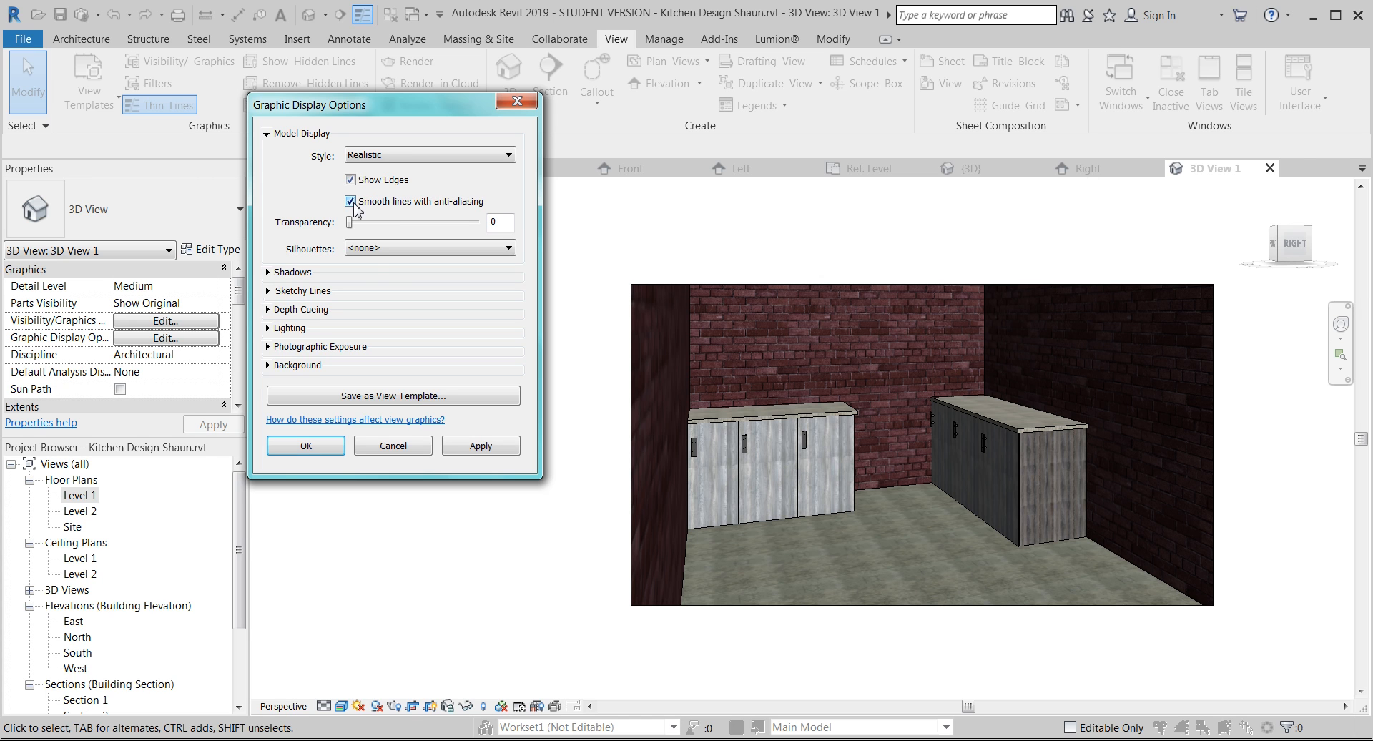
pyautogui.click(479, 447)
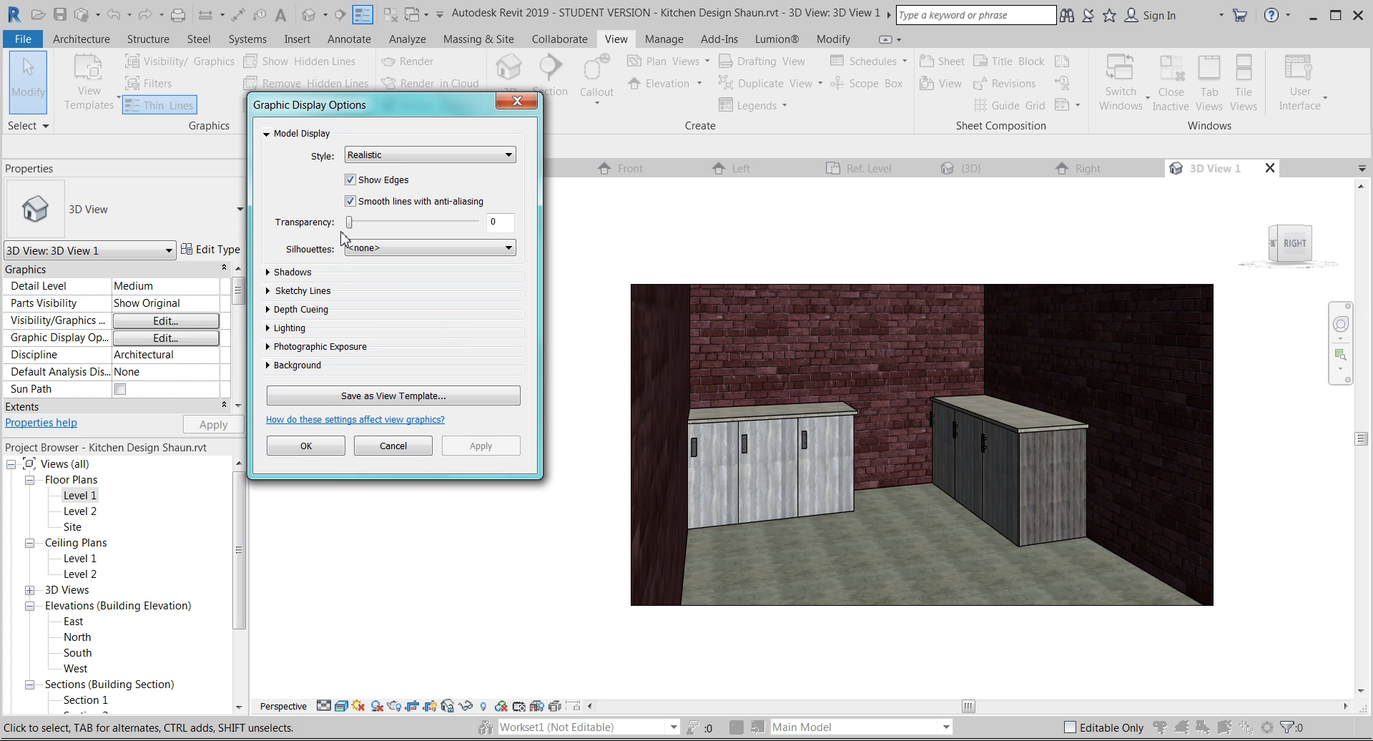
# - Try a model display transparency of 100 on the camera view and return it to 0, keeping silhouettes at none
pyautogui.moveTo(350, 222); pyautogui.dragTo(488, 227)
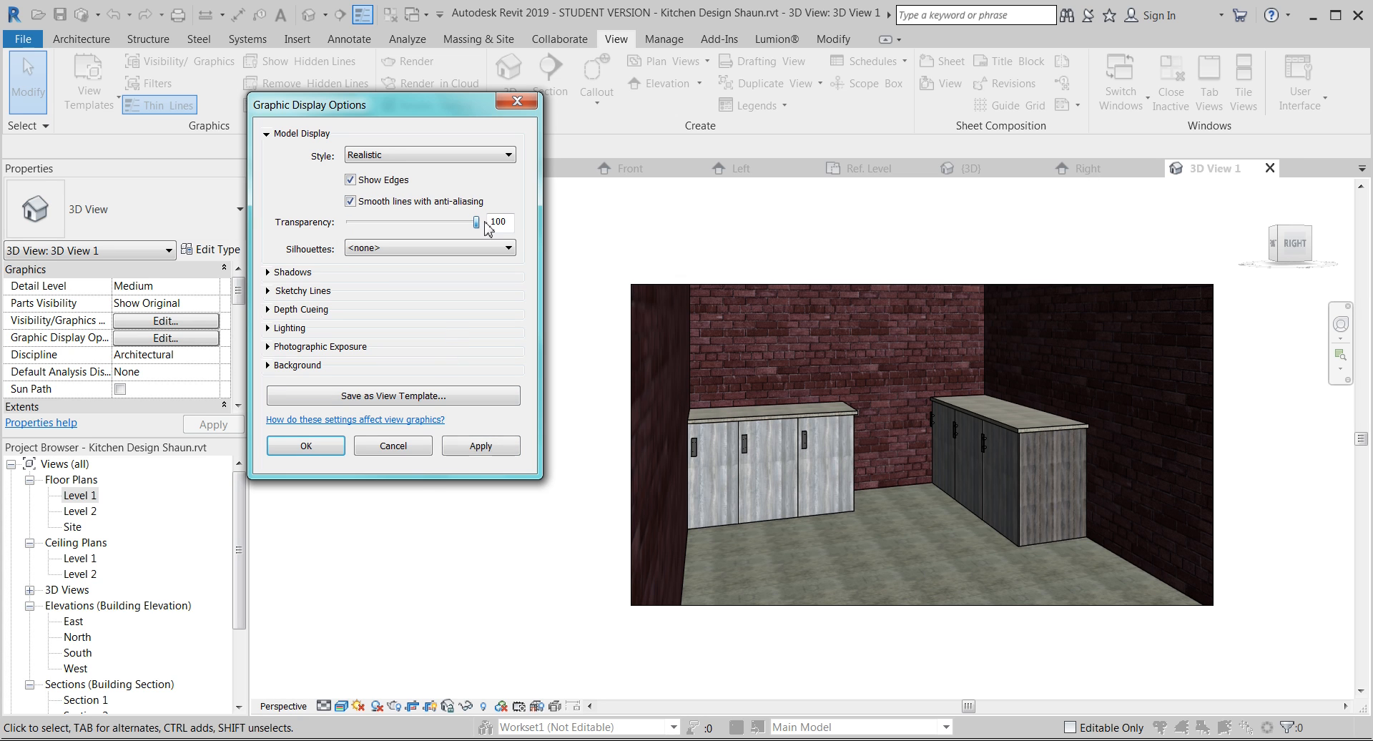
pyautogui.click(480, 447)
pyautogui.moveTo(476, 222); pyautogui.dragTo(349, 222)
pyautogui.click(461, 447)
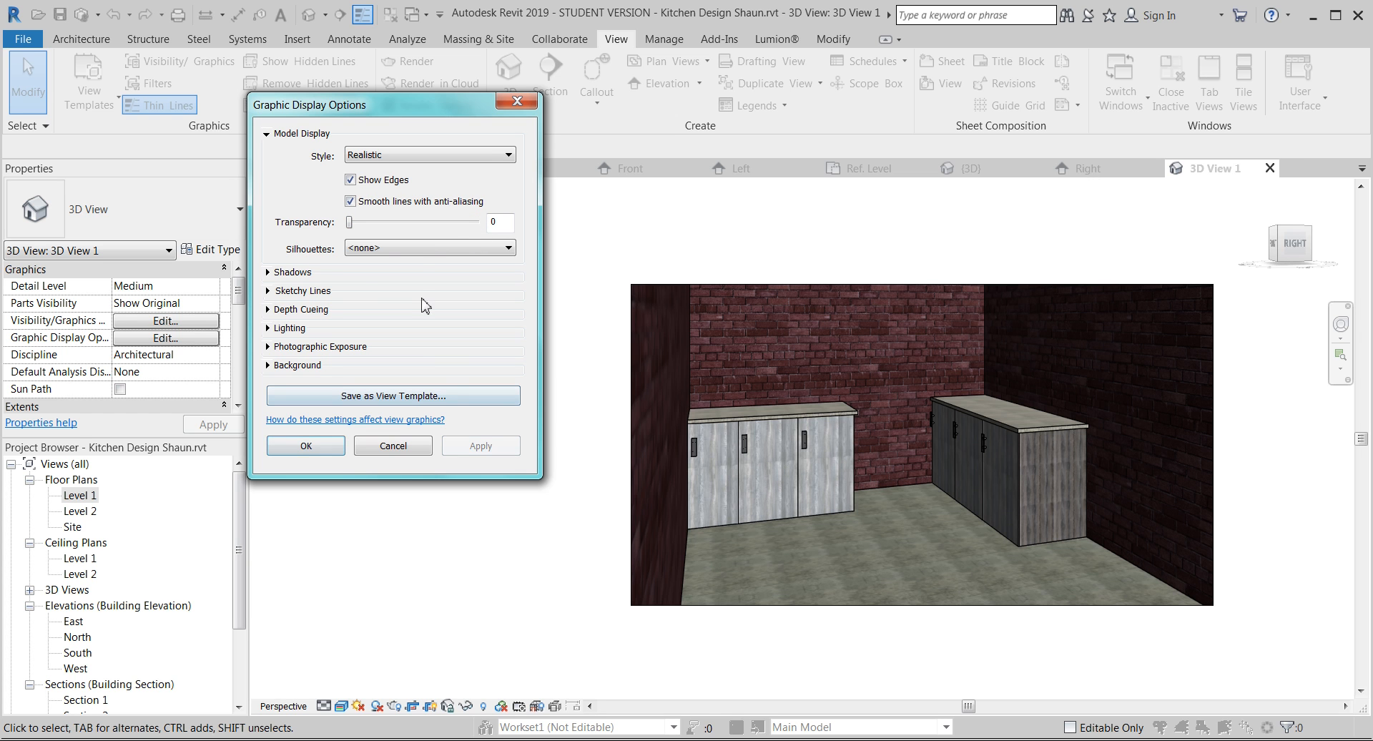
pyautogui.click(419, 251)
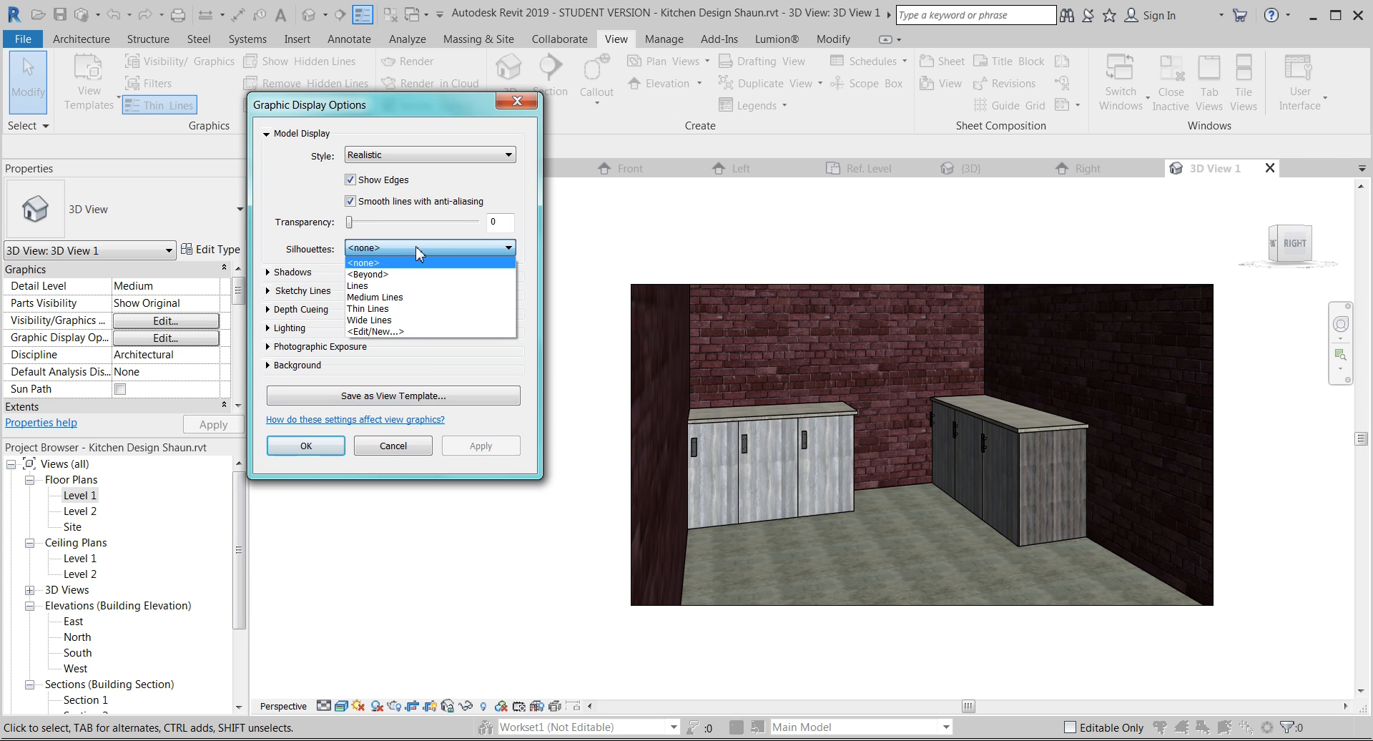
pyautogui.click(419, 250)
# - Turn on cast shadows and ambient shadows in the camera view's graphic display options and apply them
pyautogui.click(268, 273)
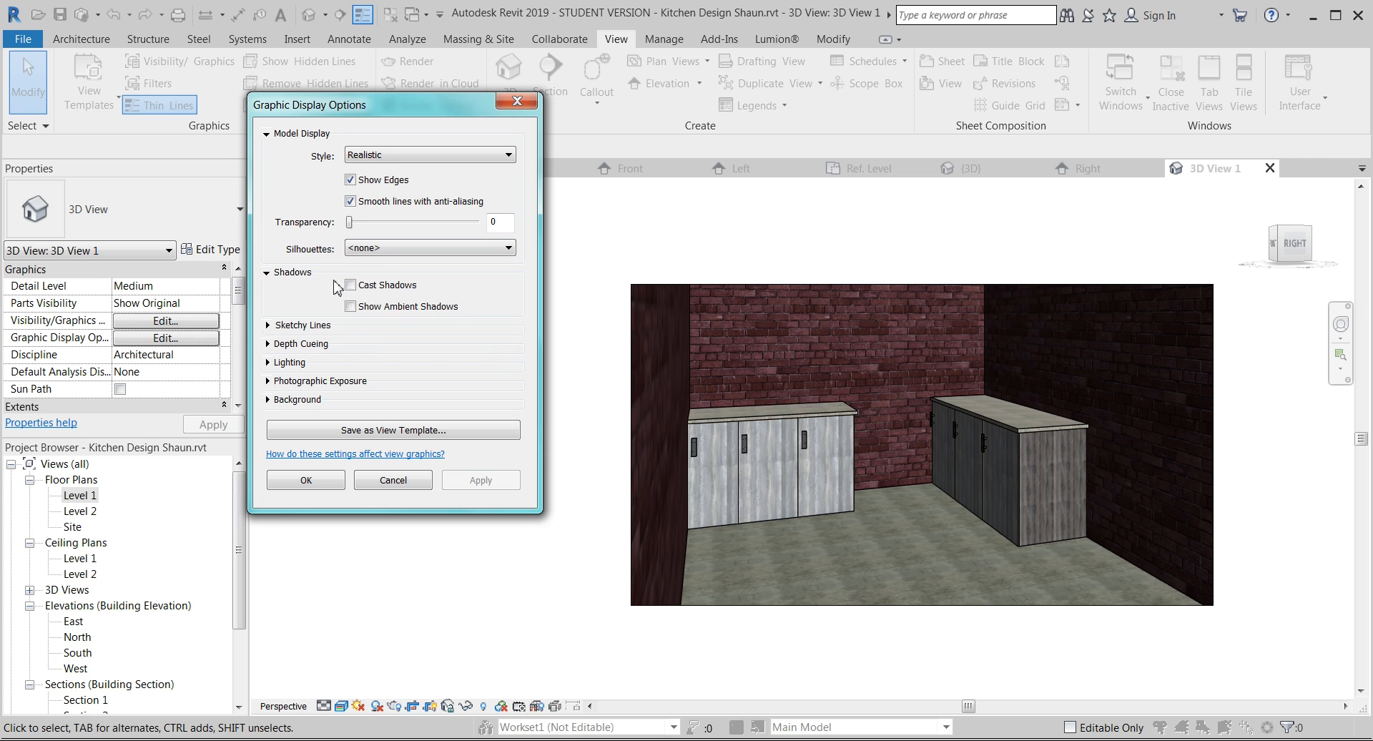
pyautogui.click(350, 285)
pyautogui.click(350, 307)
pyautogui.click(483, 483)
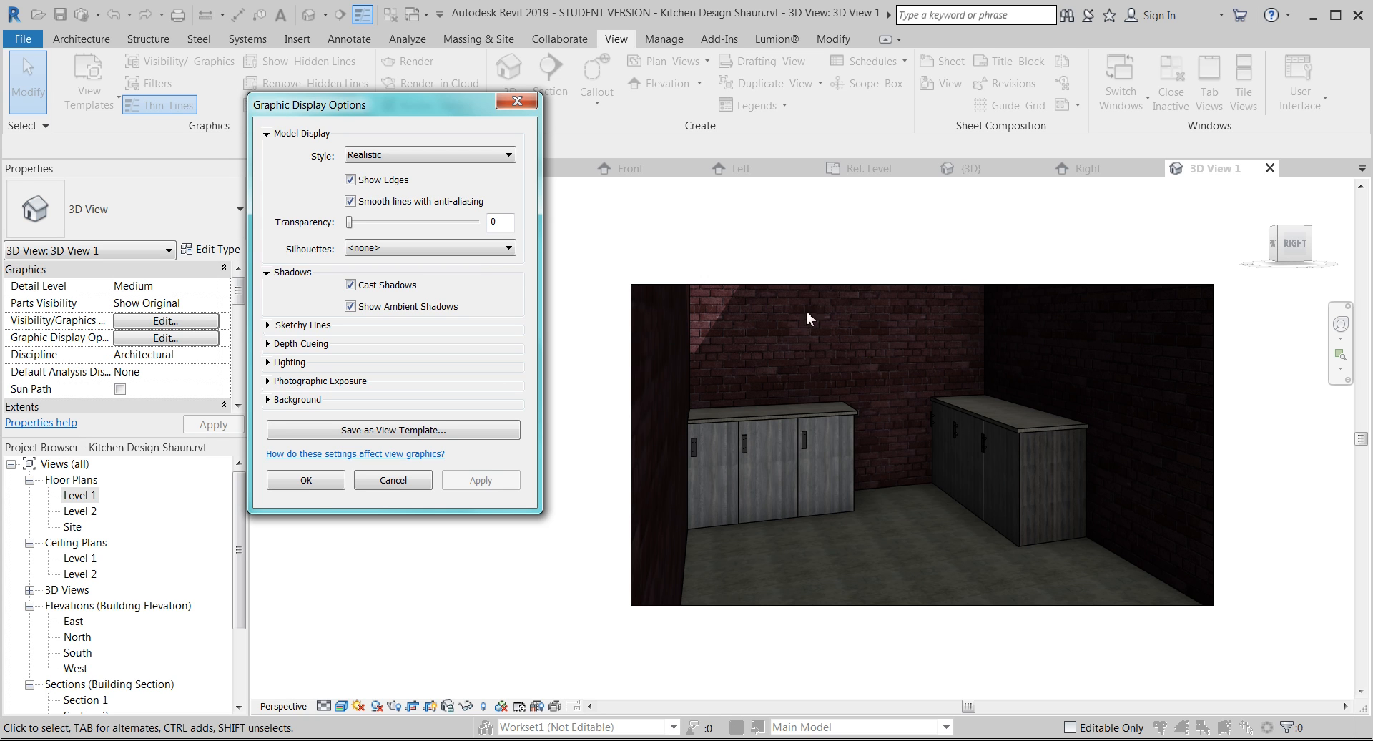
# - Try sketchy lines on the camera view and disable them again
pyautogui.click(267, 326)
pyautogui.click(350, 346)
pyautogui.click(482, 547)
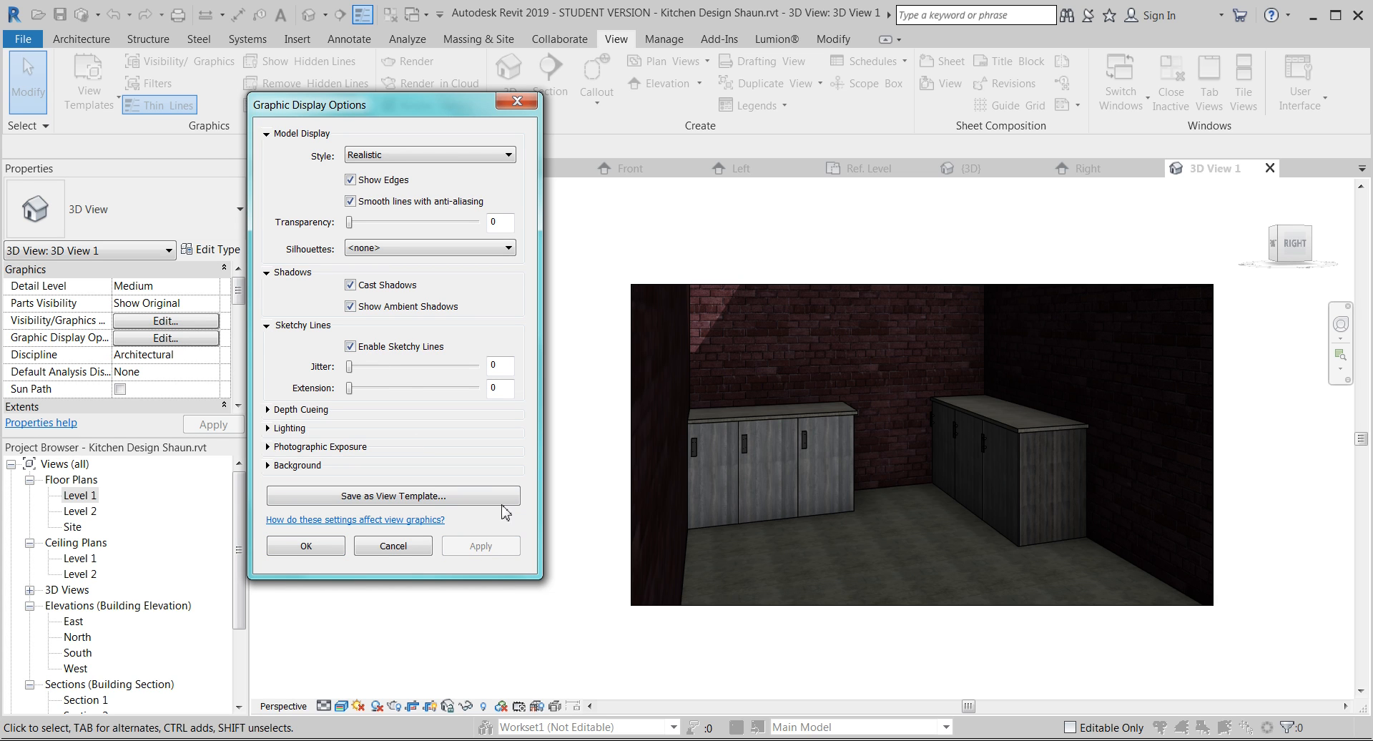
pyautogui.click(351, 346)
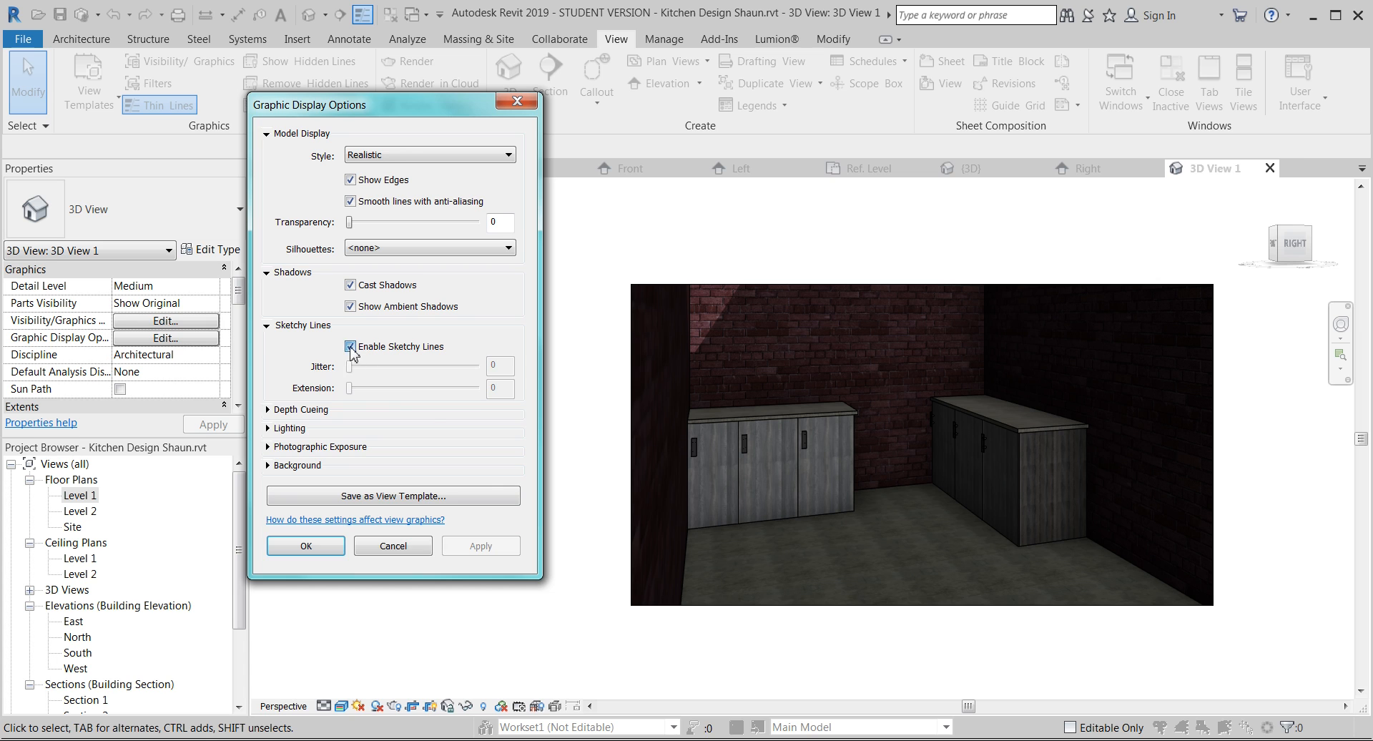
# - Keep the Exterior: Sun only lighting scheme and switch the sun settings' solar study to Still
pyautogui.click(268, 410)
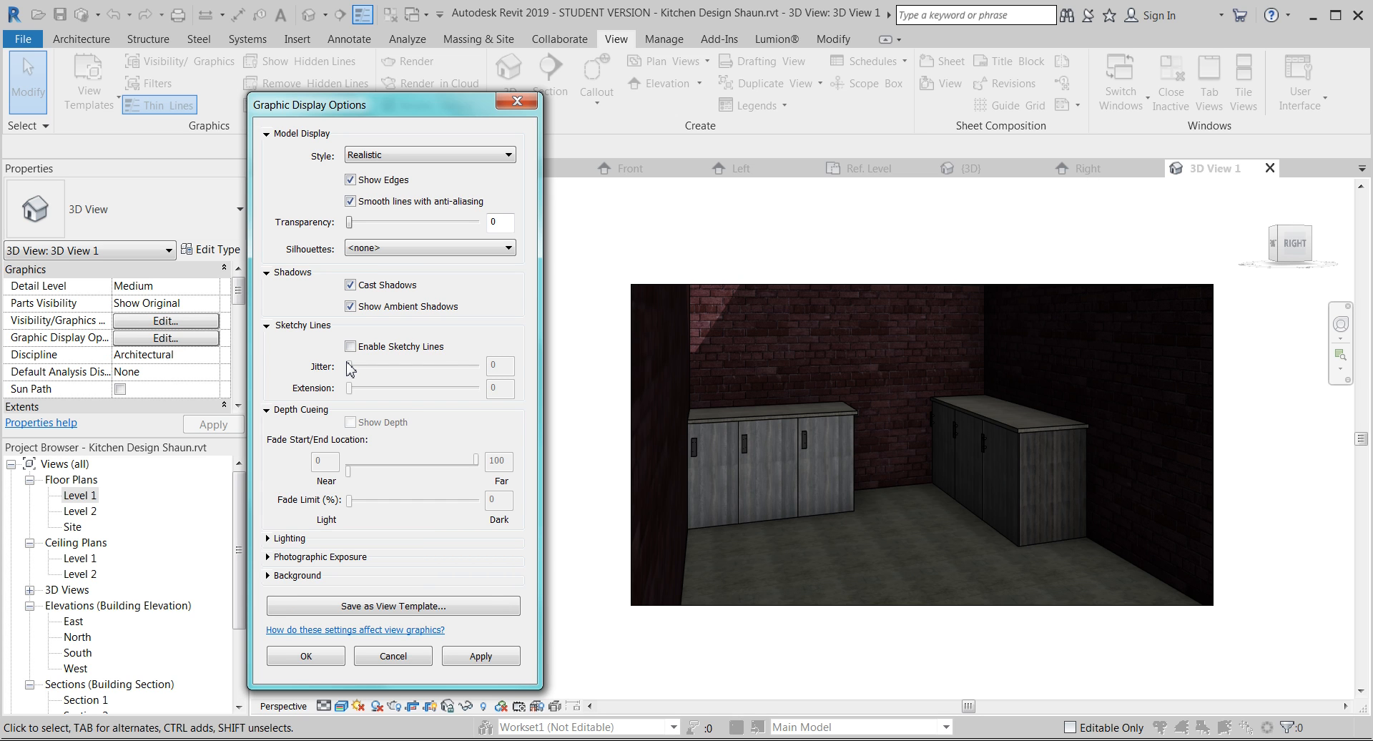
pyautogui.click(266, 540)
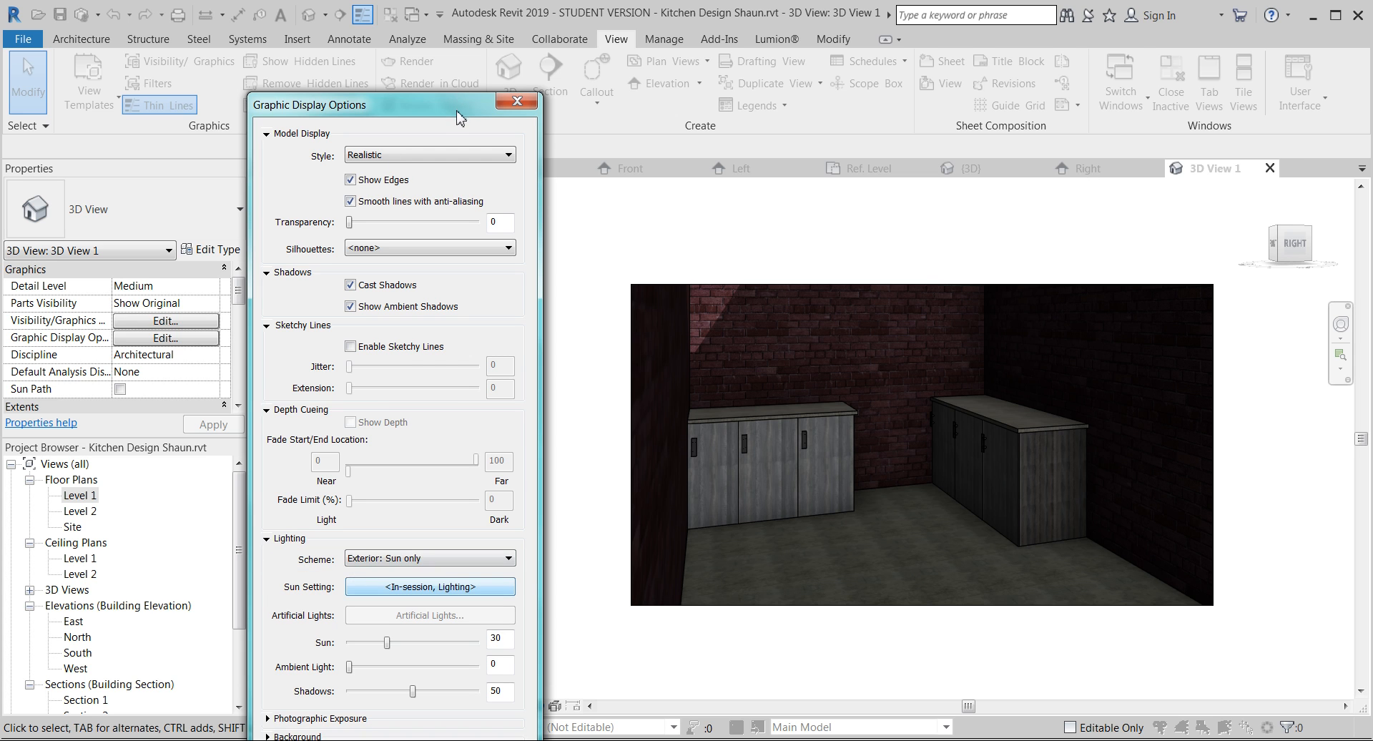
pyautogui.click(266, 134)
pyautogui.click(266, 152)
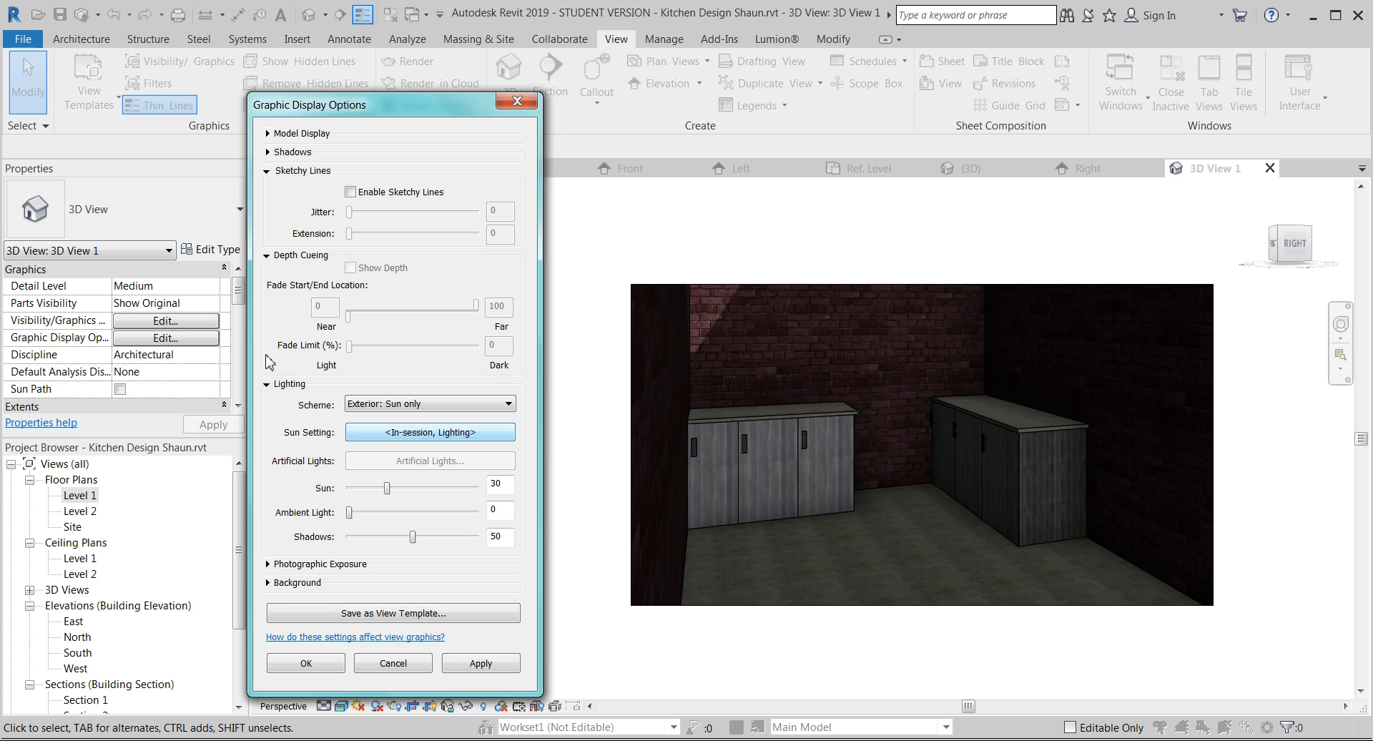
pyautogui.click(265, 256)
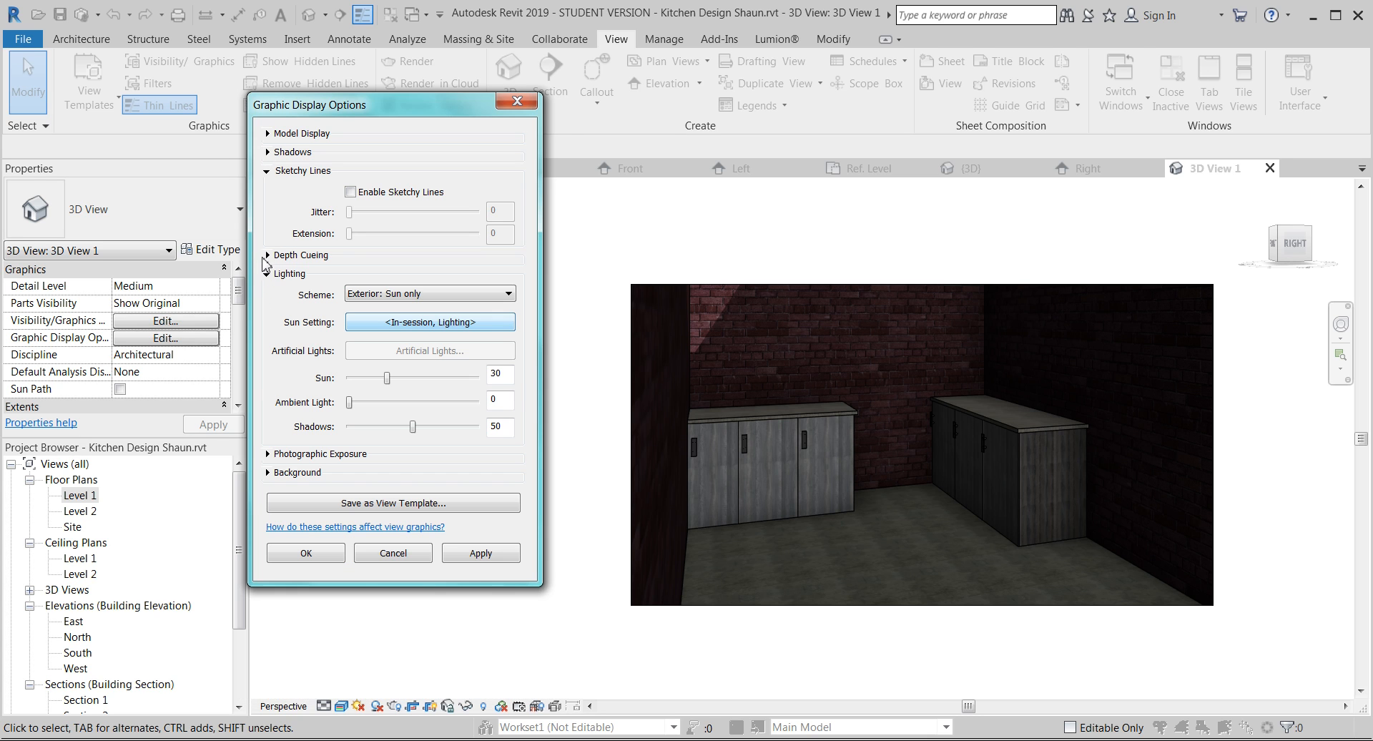
pyautogui.click(447, 294)
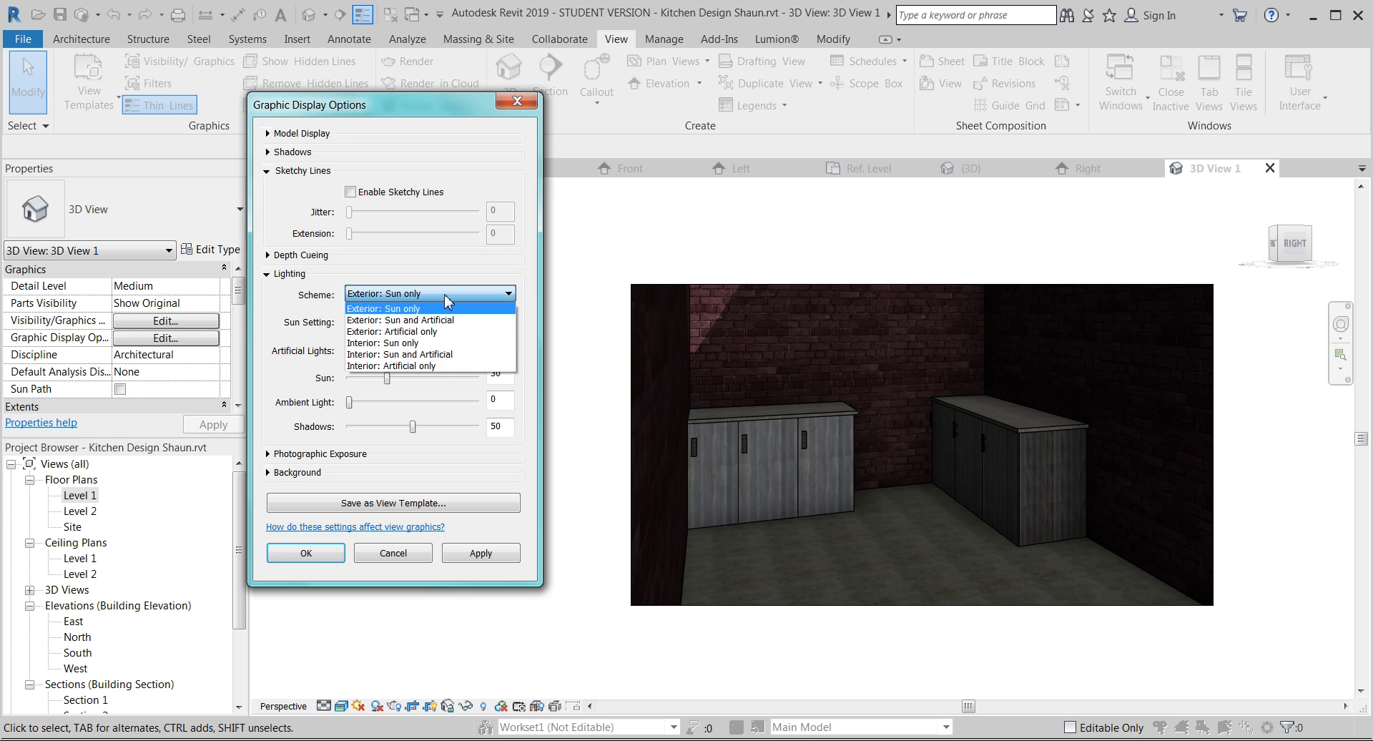
pyautogui.click(445, 309)
pyautogui.click(423, 323)
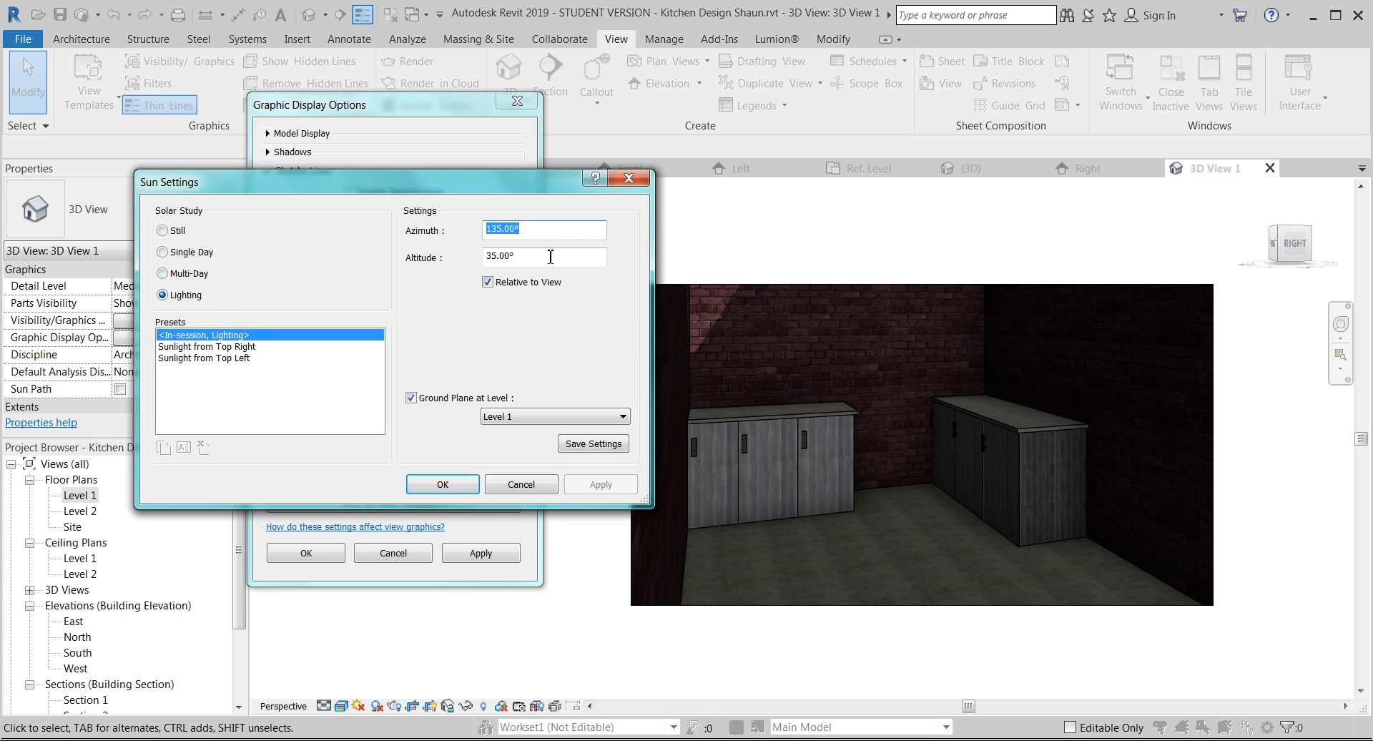
pyautogui.click(165, 252)
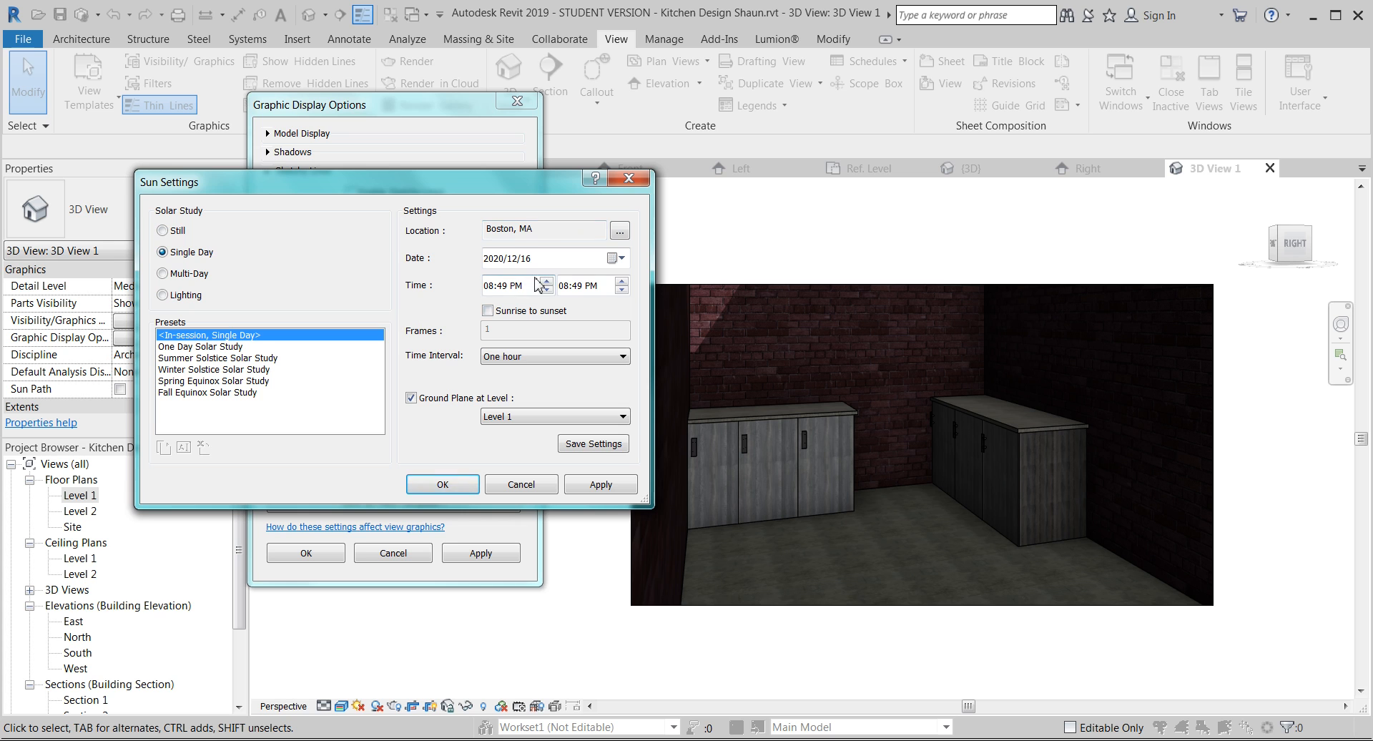
pyautogui.click(163, 230)
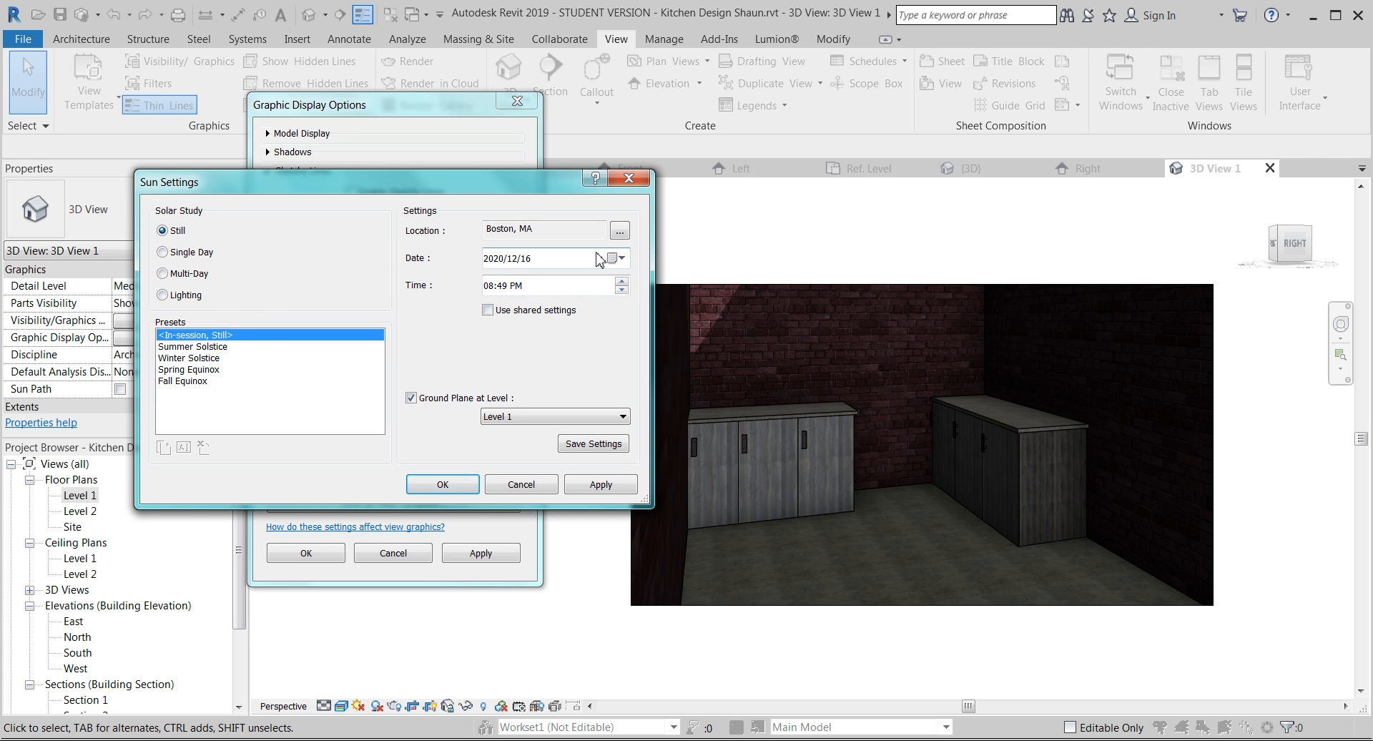
# - Set the sun study's project location to Africa, South Africa by searching for South Africa, and confirm it
pyautogui.click(620, 231)
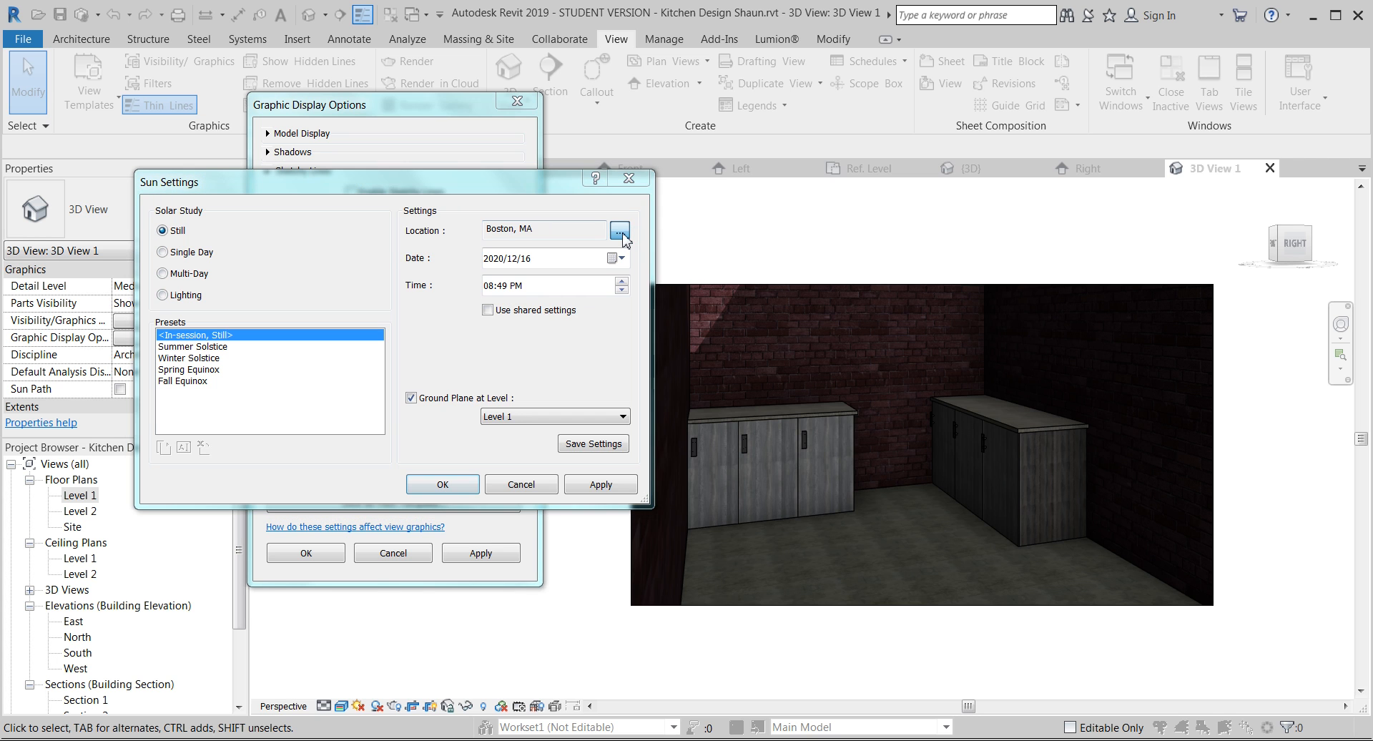
pyautogui.click(570, 240)
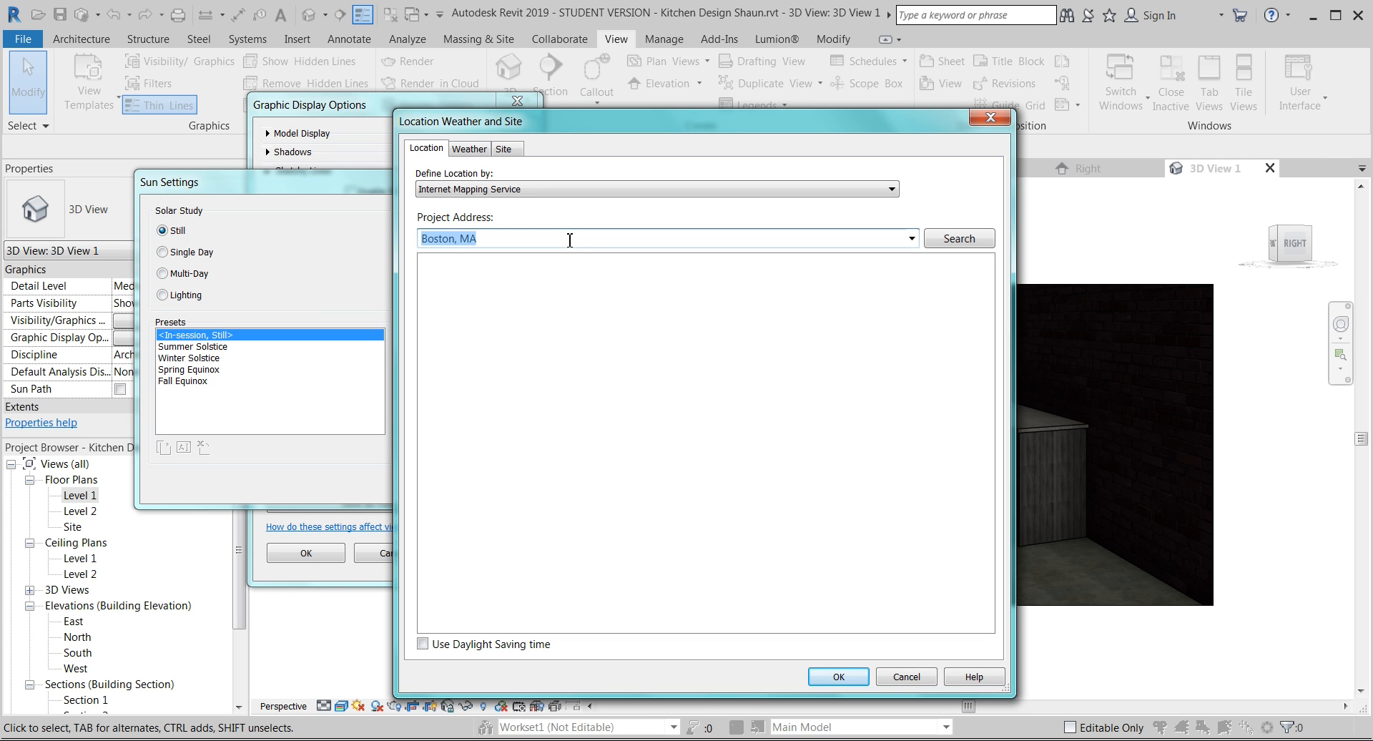
pyautogui.write('South Af')
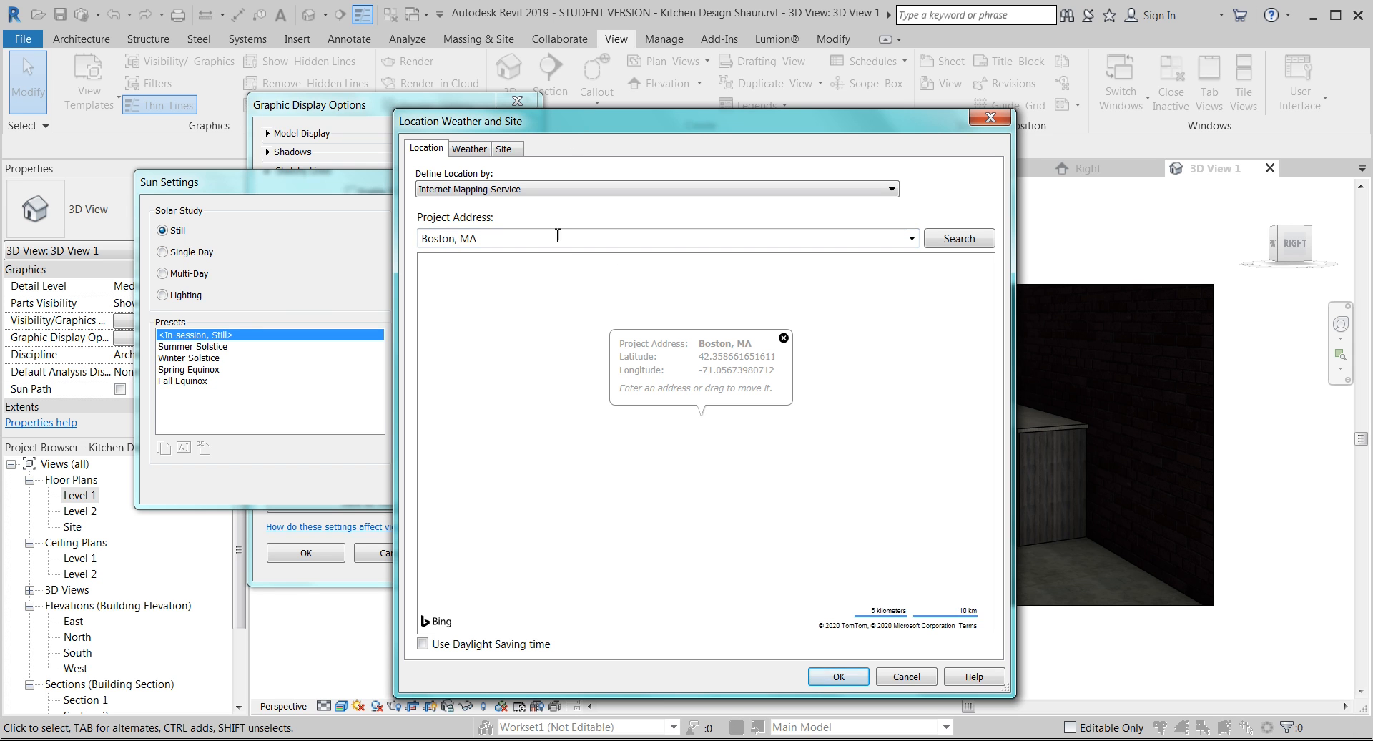
pyautogui.write('South Africa')
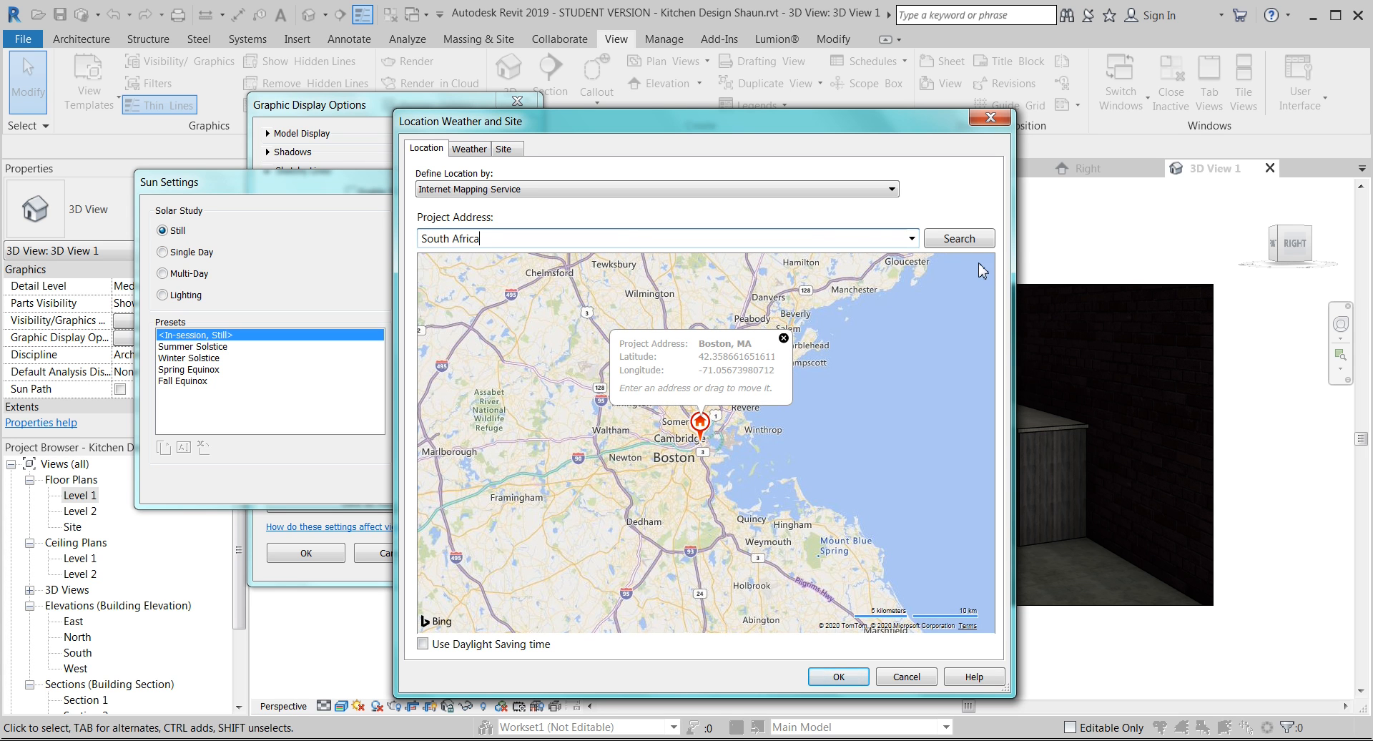
pyautogui.click(969, 242)
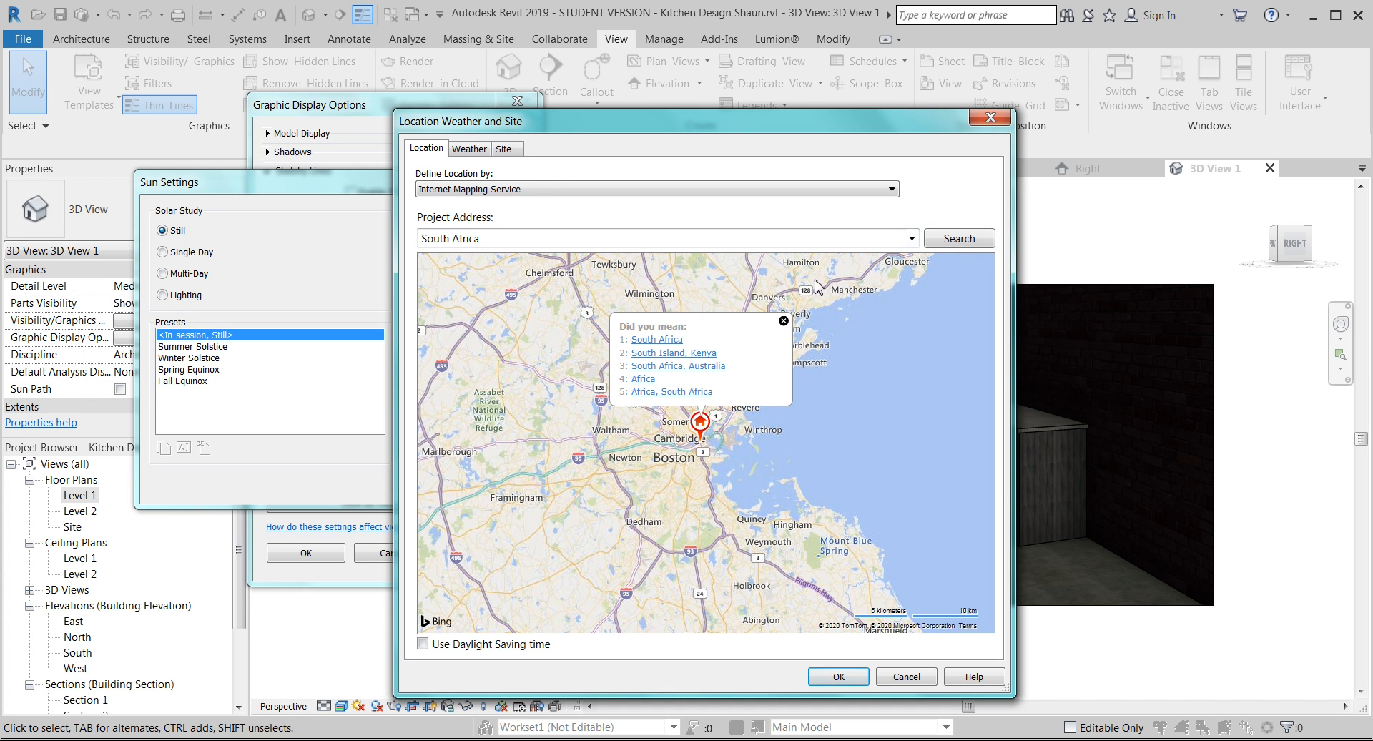
pyautogui.click(672, 392)
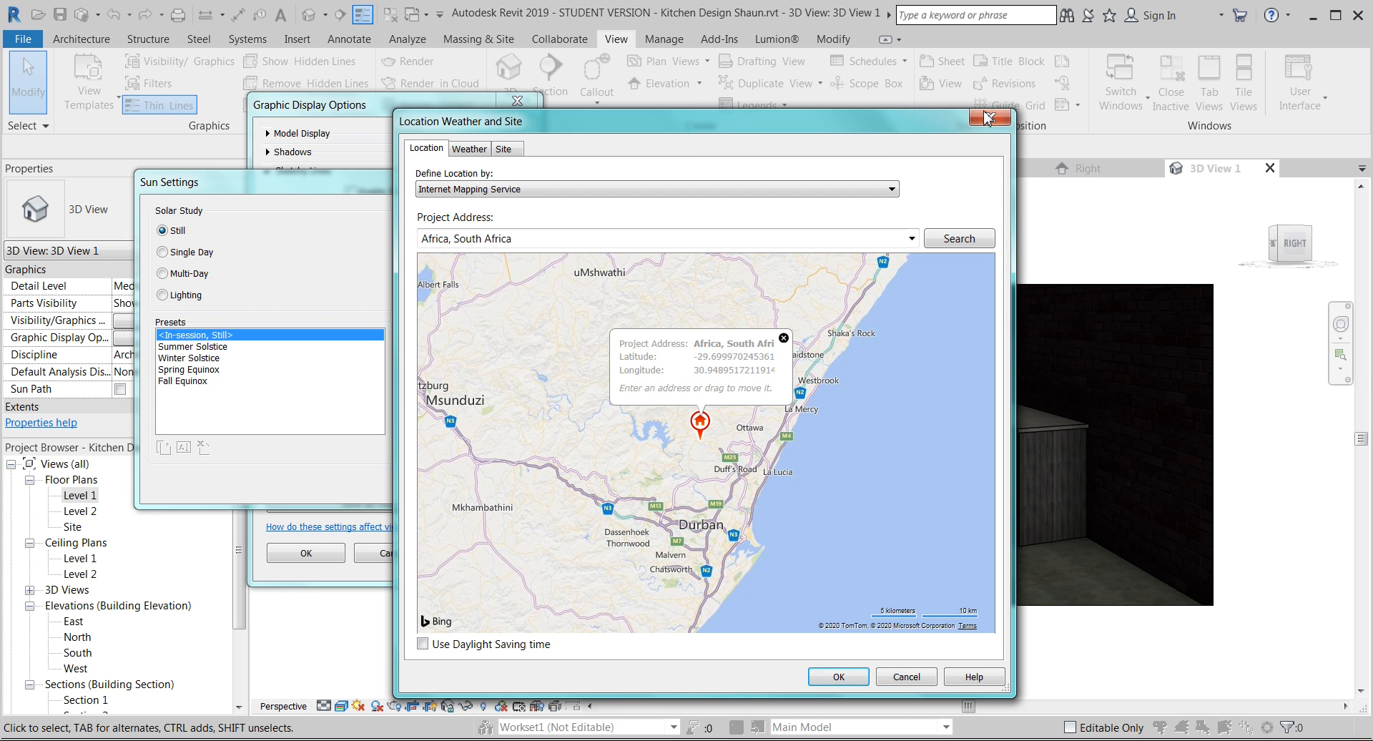
pyautogui.click(839, 677)
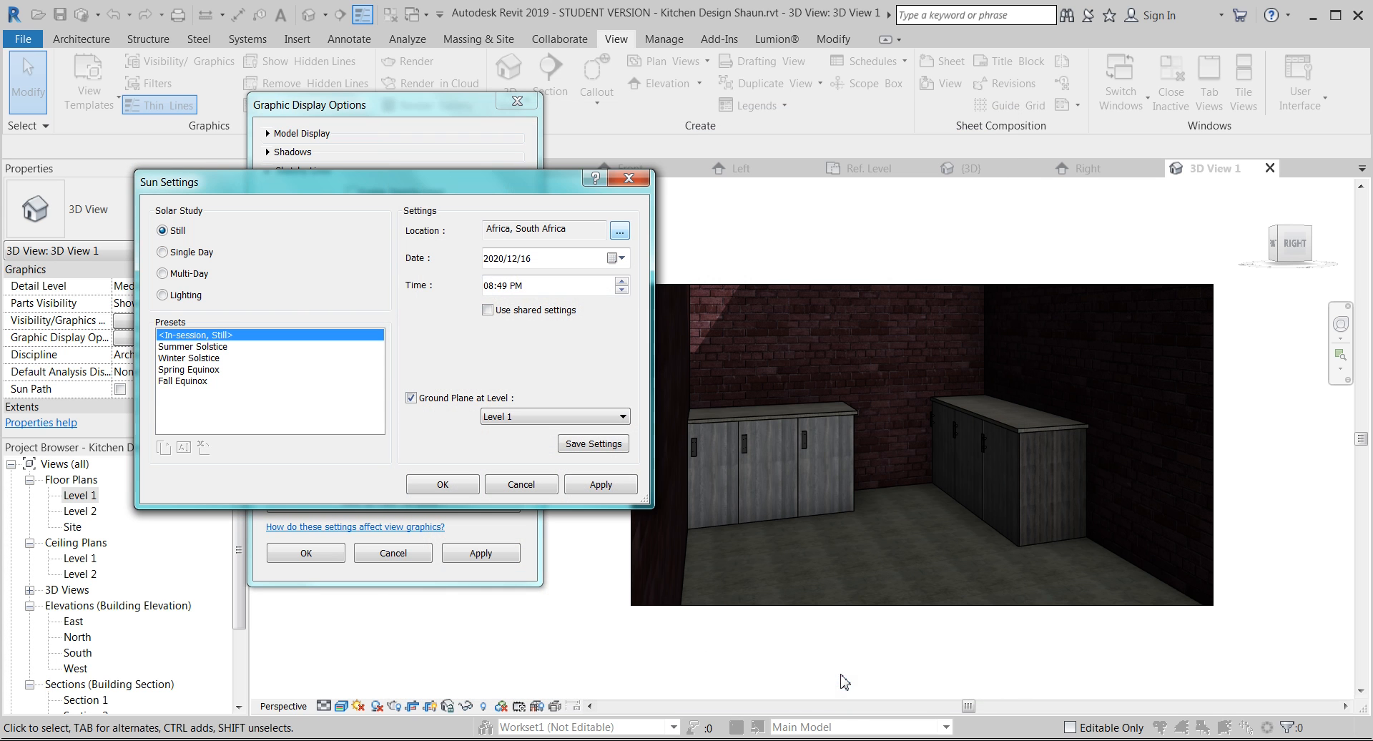
# - Try still sun times of 10:49 PM, 09:49 PM and 08:49 PM on the camera view
pyautogui.click(621, 281)
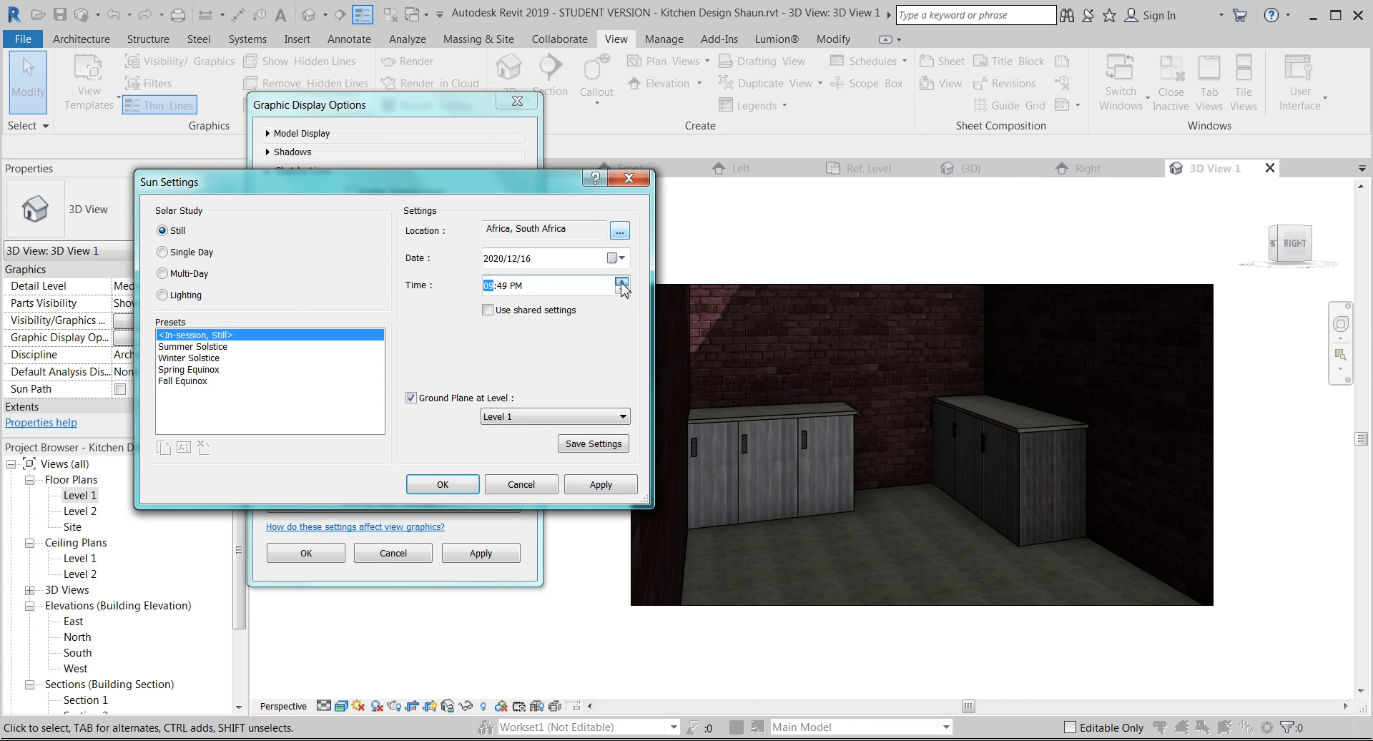
pyautogui.click(603, 485)
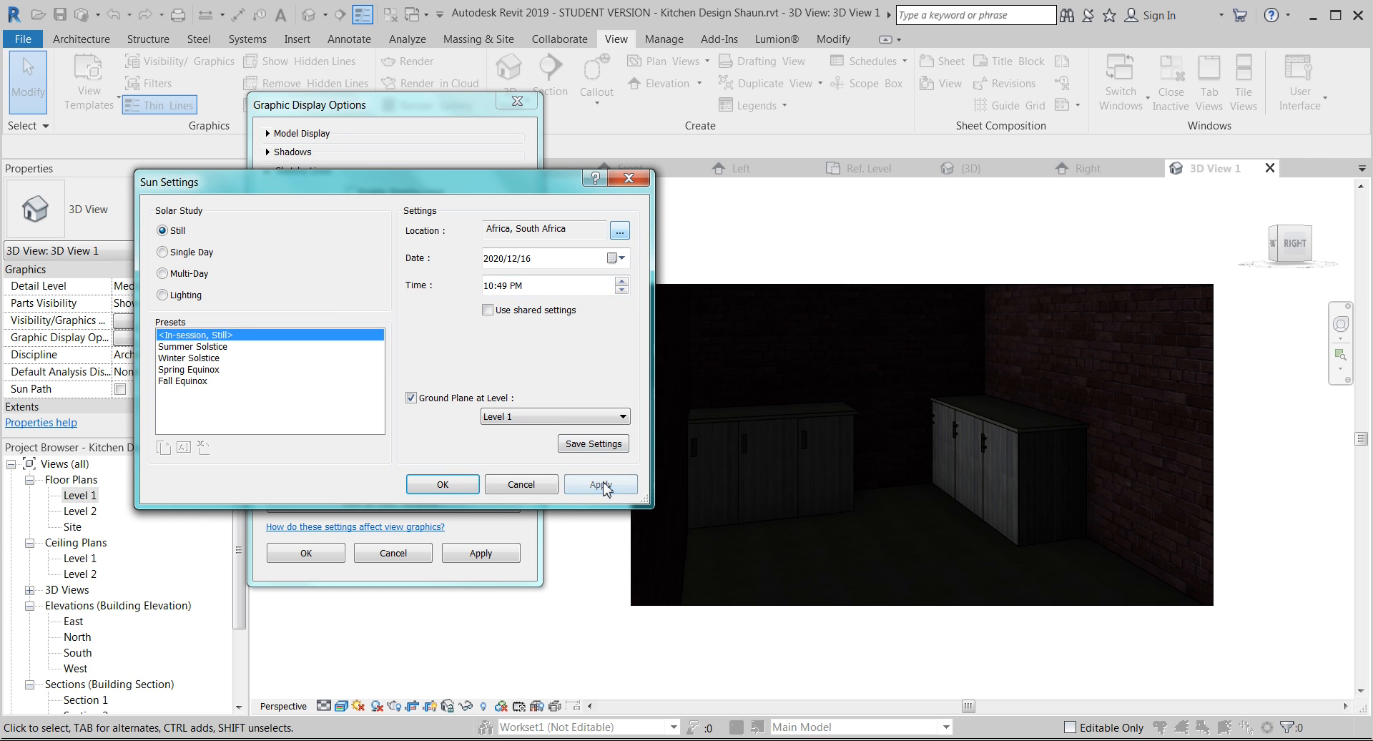
pyautogui.click(621, 289)
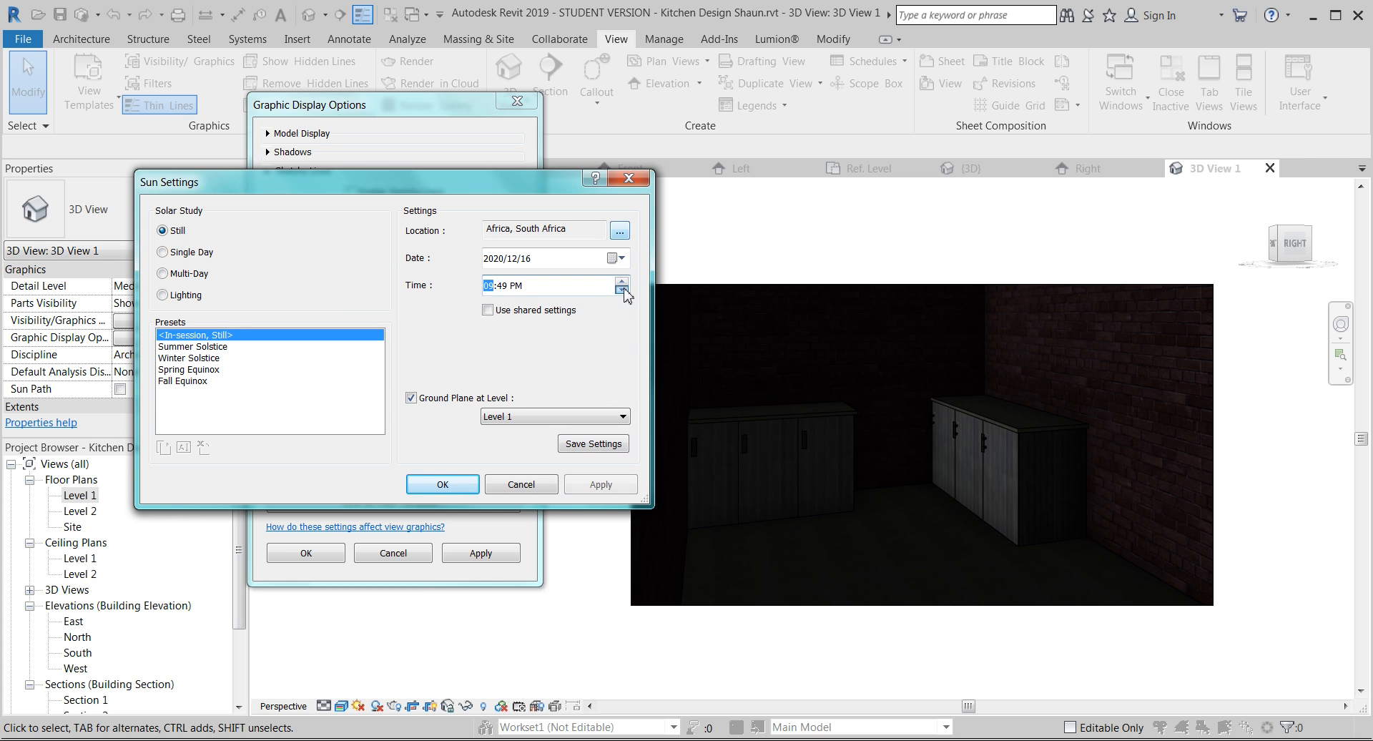
pyautogui.click(611, 488)
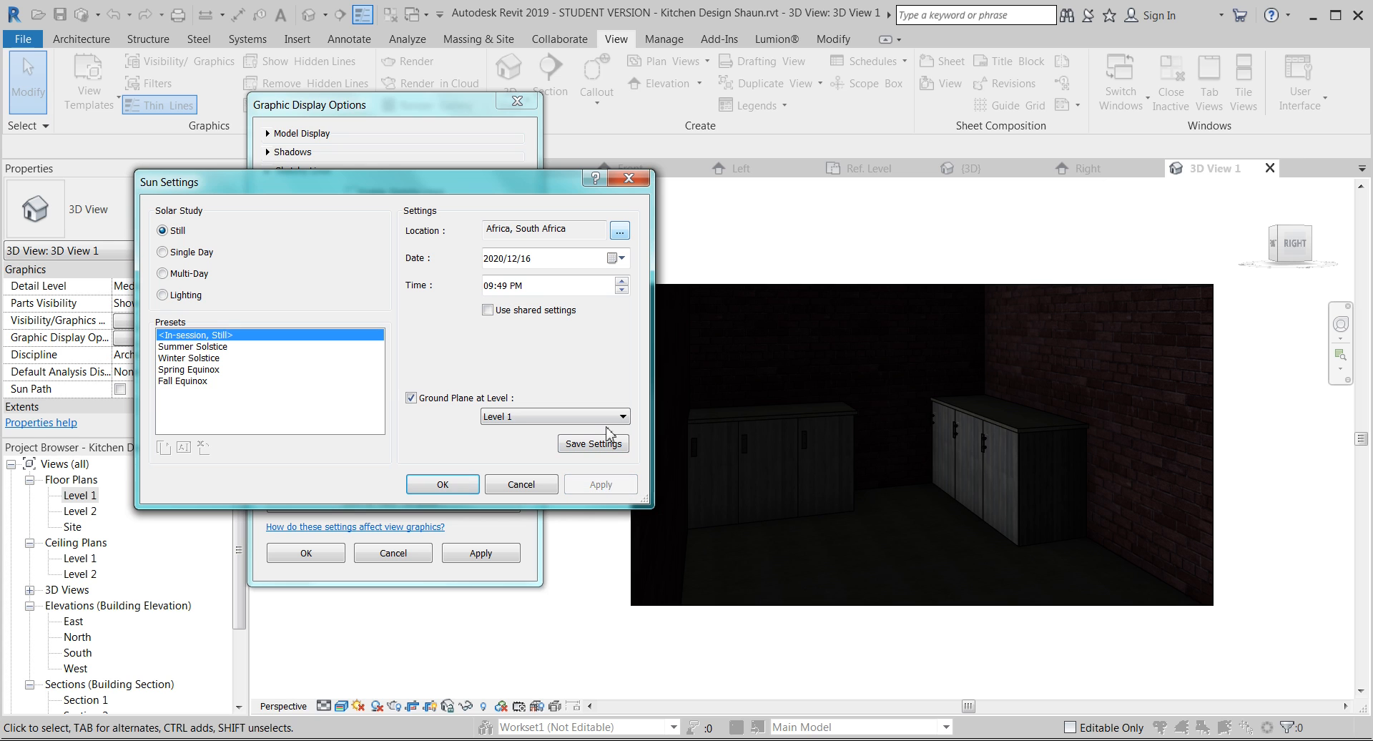
pyautogui.click(621, 290)
pyautogui.click(599, 485)
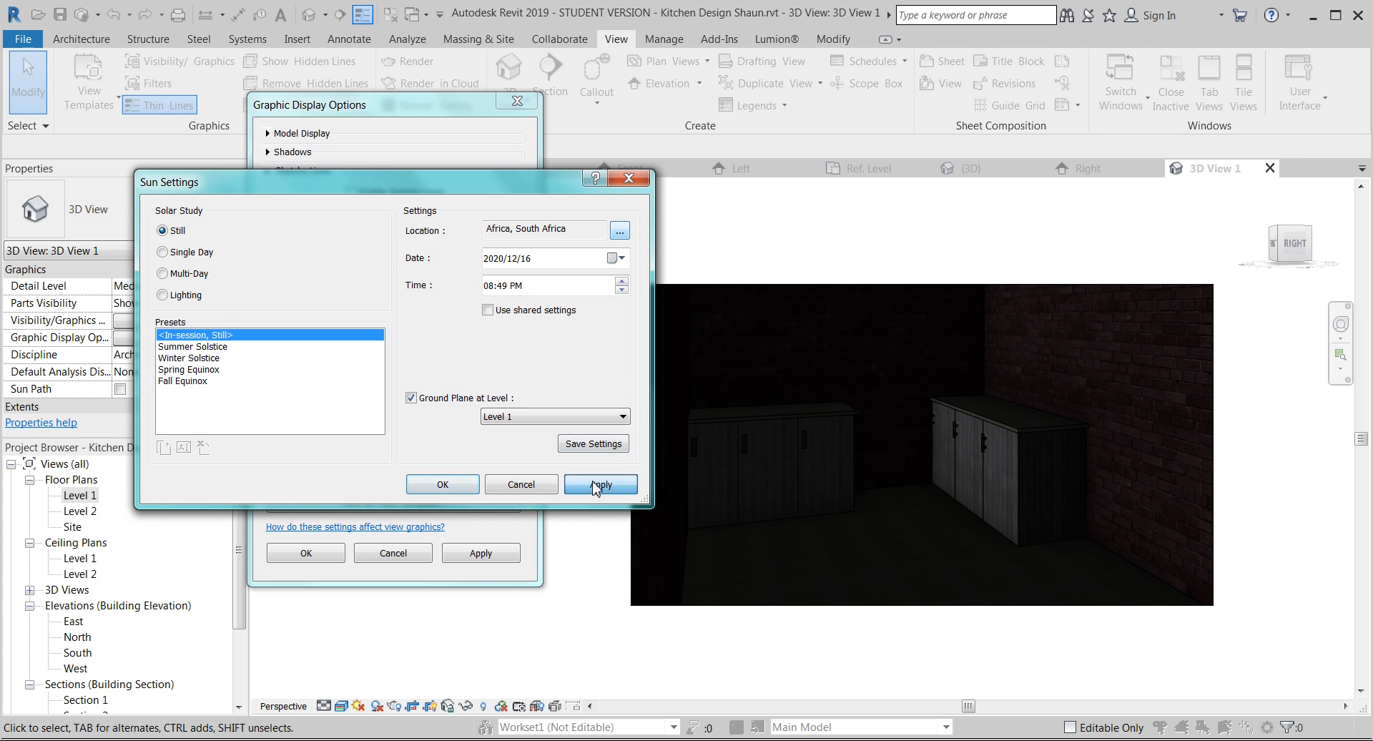
# - Set the still sun study's time to 09:49 AM and apply it to the view
pyautogui.click(621, 291)
pyautogui.click(621, 290)
pyautogui.click(621, 290)
pyautogui.click(620, 290)
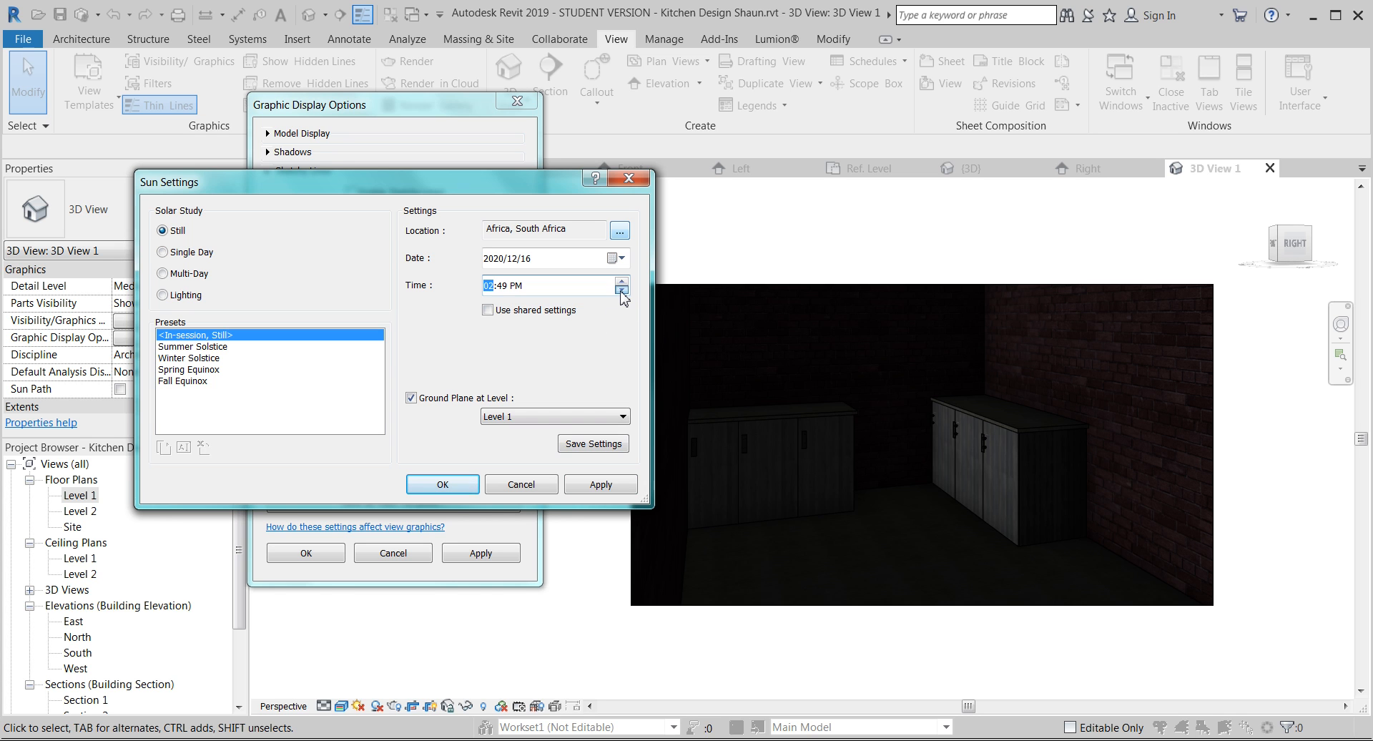
pyautogui.click(610, 483)
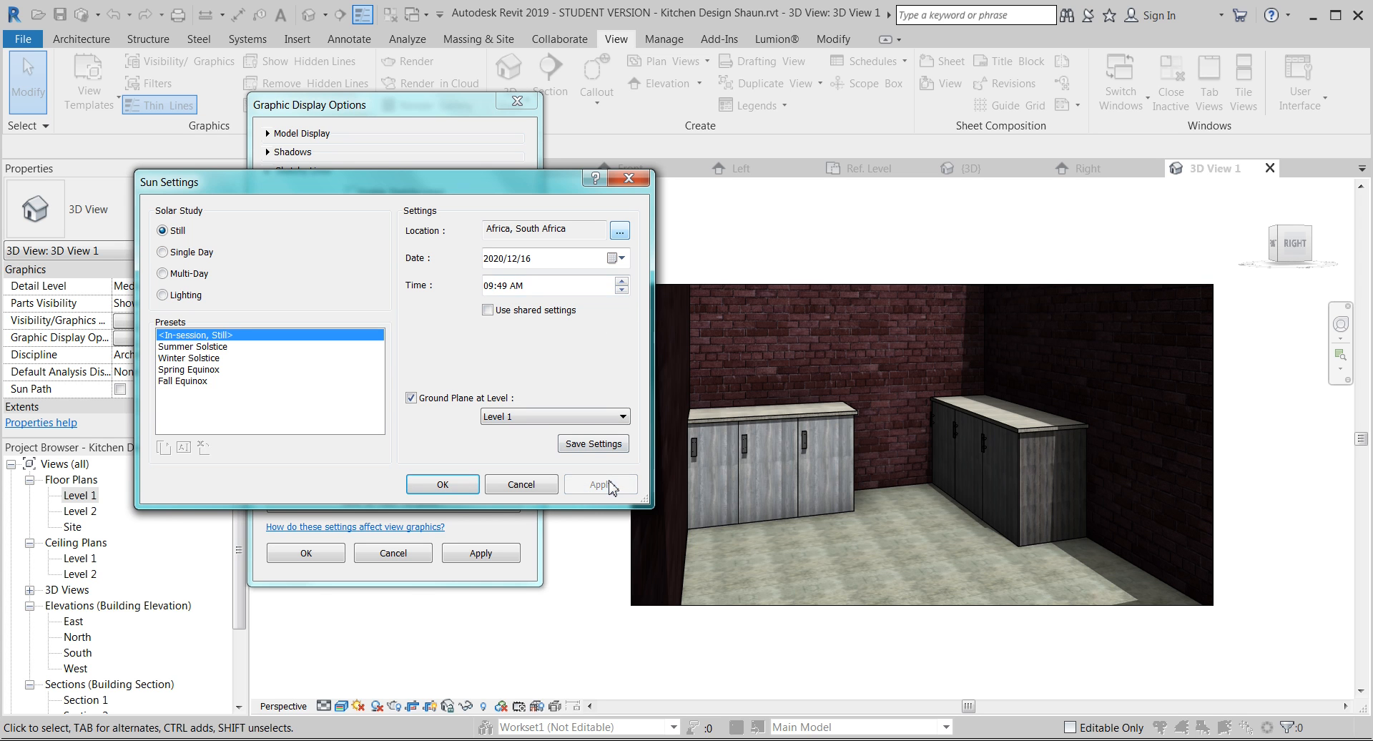
# - Set the sun time to 10:49 AM, comparing it with the following hour, and confirm the sun settings
pyautogui.click(621, 281)
pyautogui.click(610, 483)
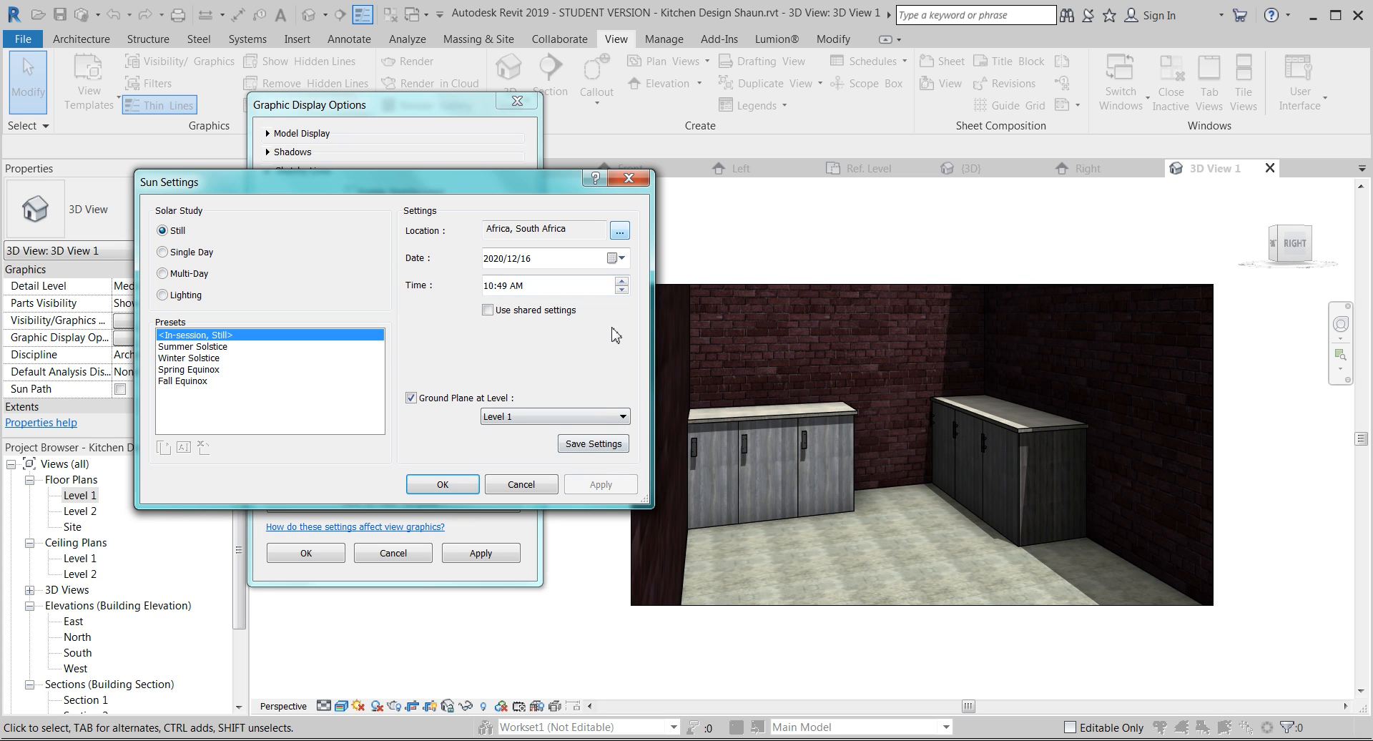
pyautogui.click(621, 281)
pyautogui.click(613, 484)
pyautogui.click(623, 289)
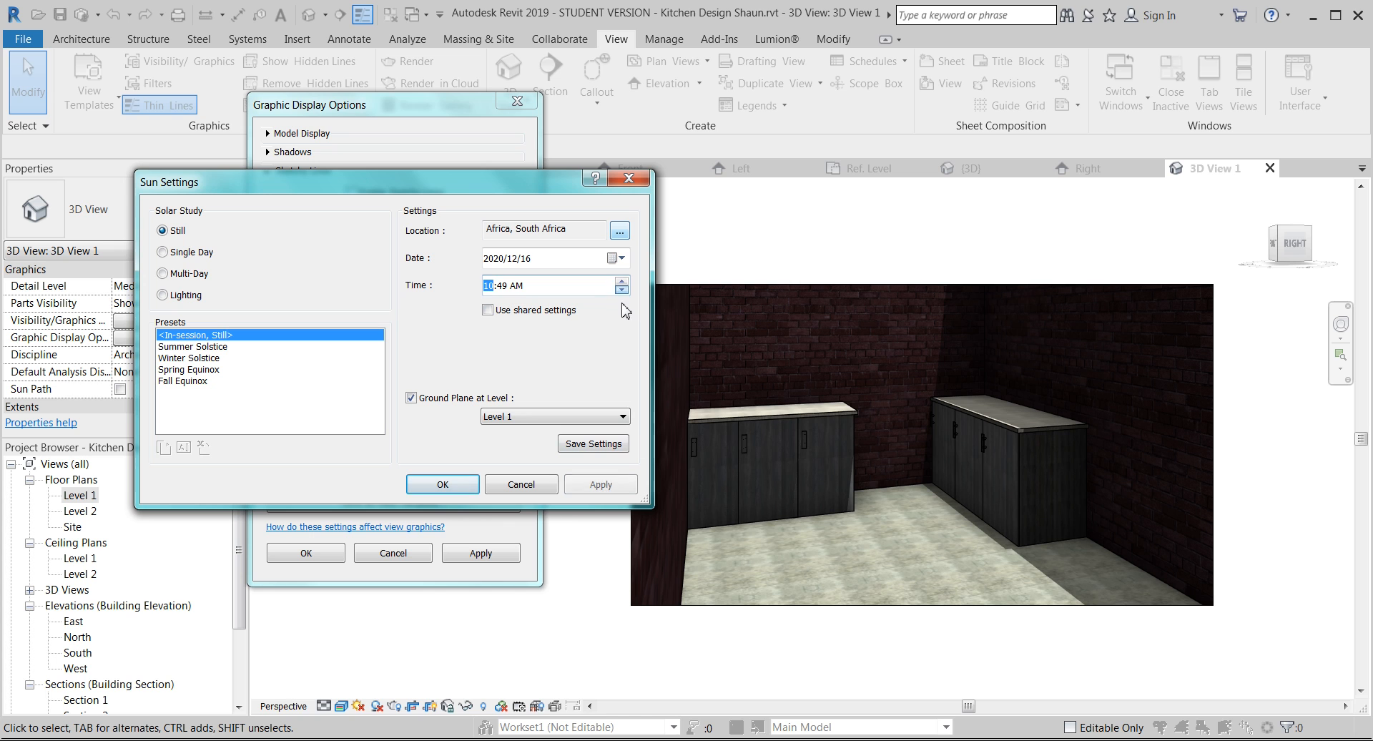
pyautogui.click(613, 484)
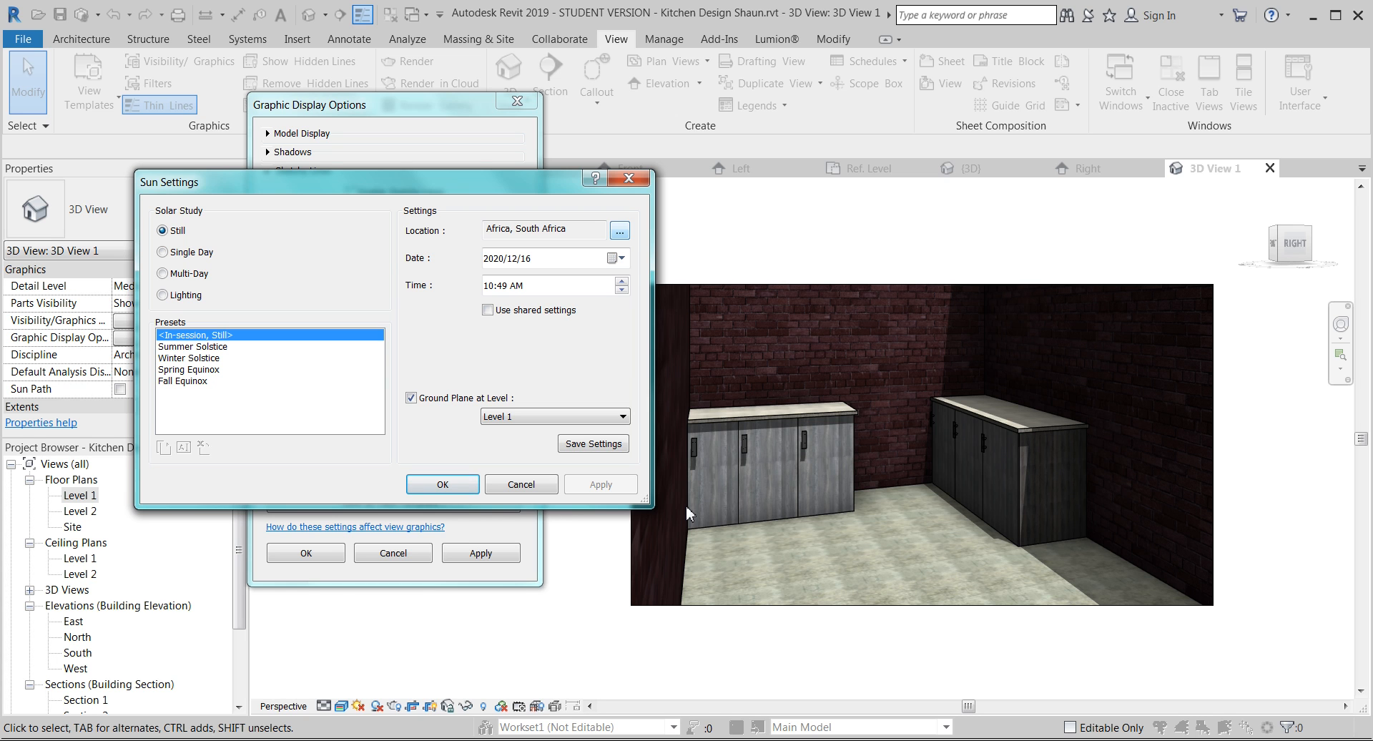
pyautogui.click(452, 484)
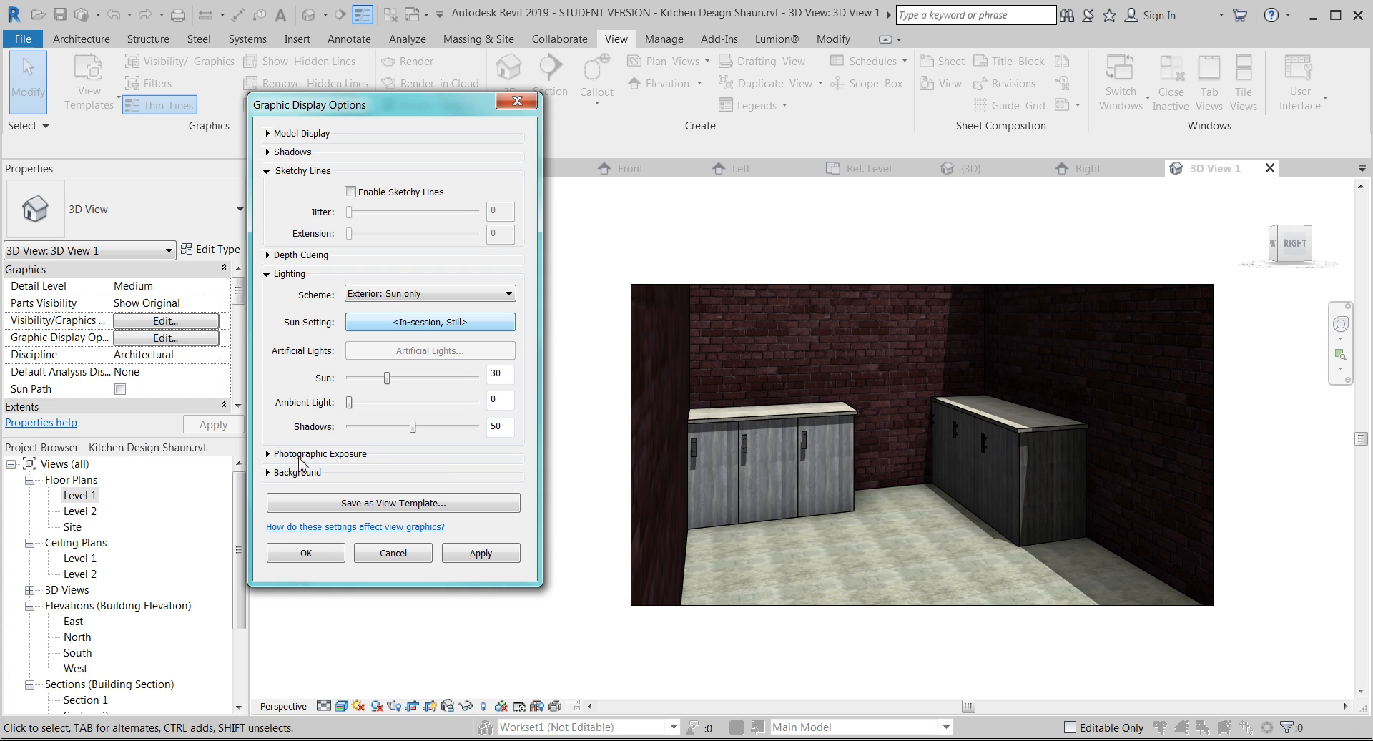
# - Enable photographic exposure for the camera view and set its color correction to highlights 0.60 and shadows 0.80
pyautogui.click(267, 455)
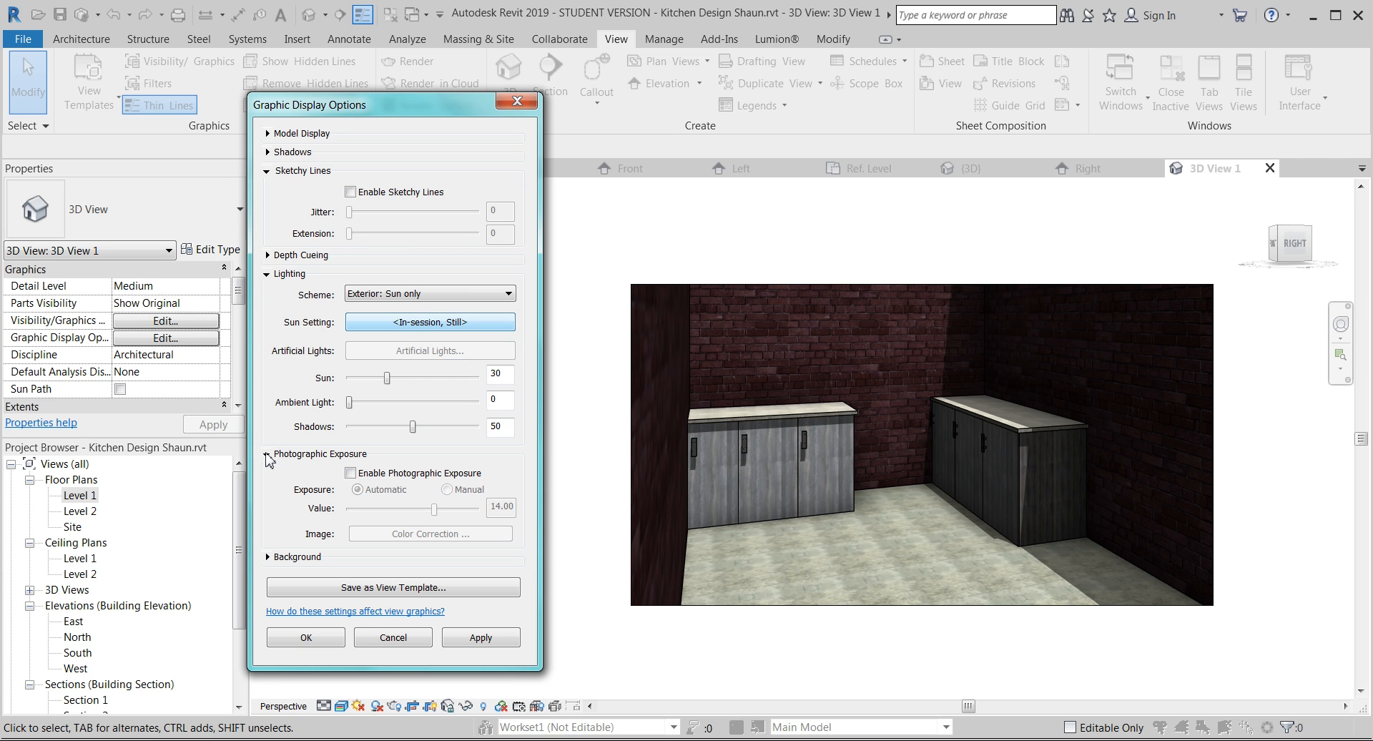
pyautogui.click(351, 474)
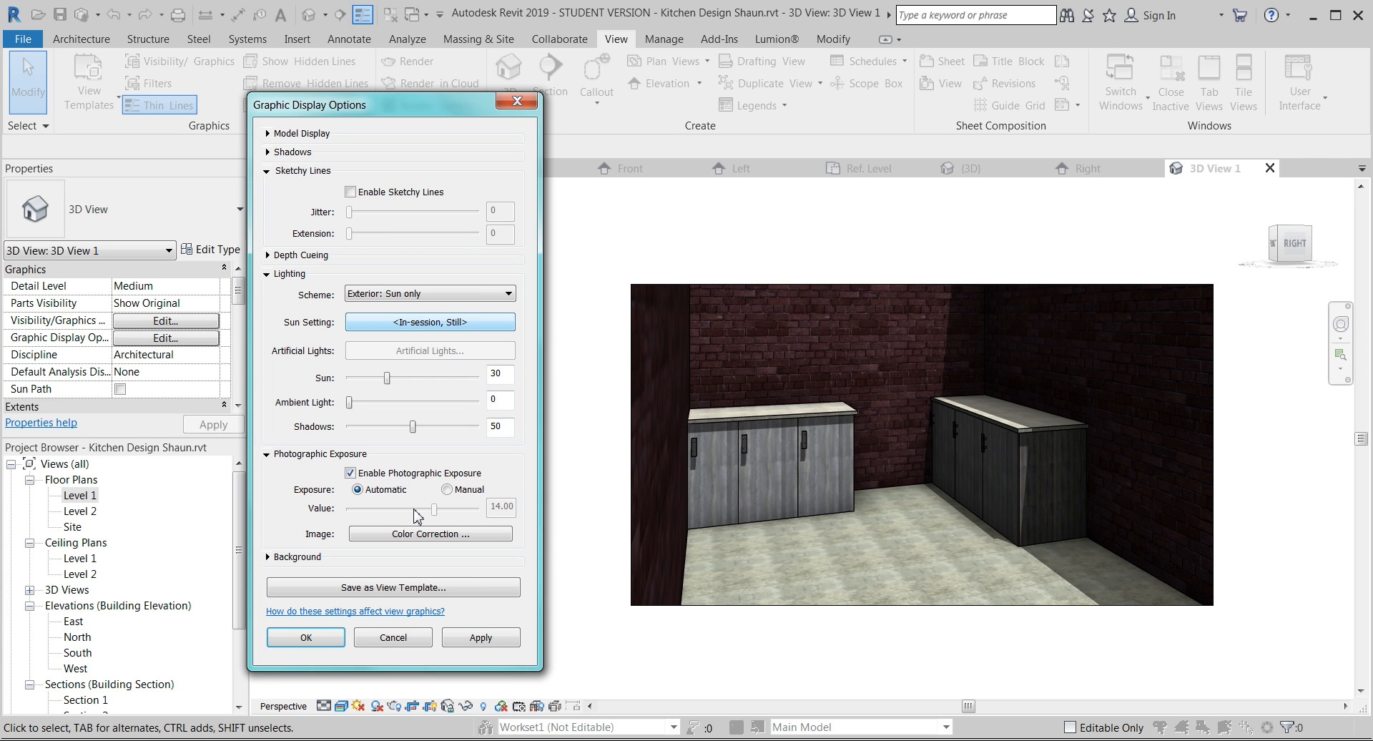
pyautogui.click(397, 535)
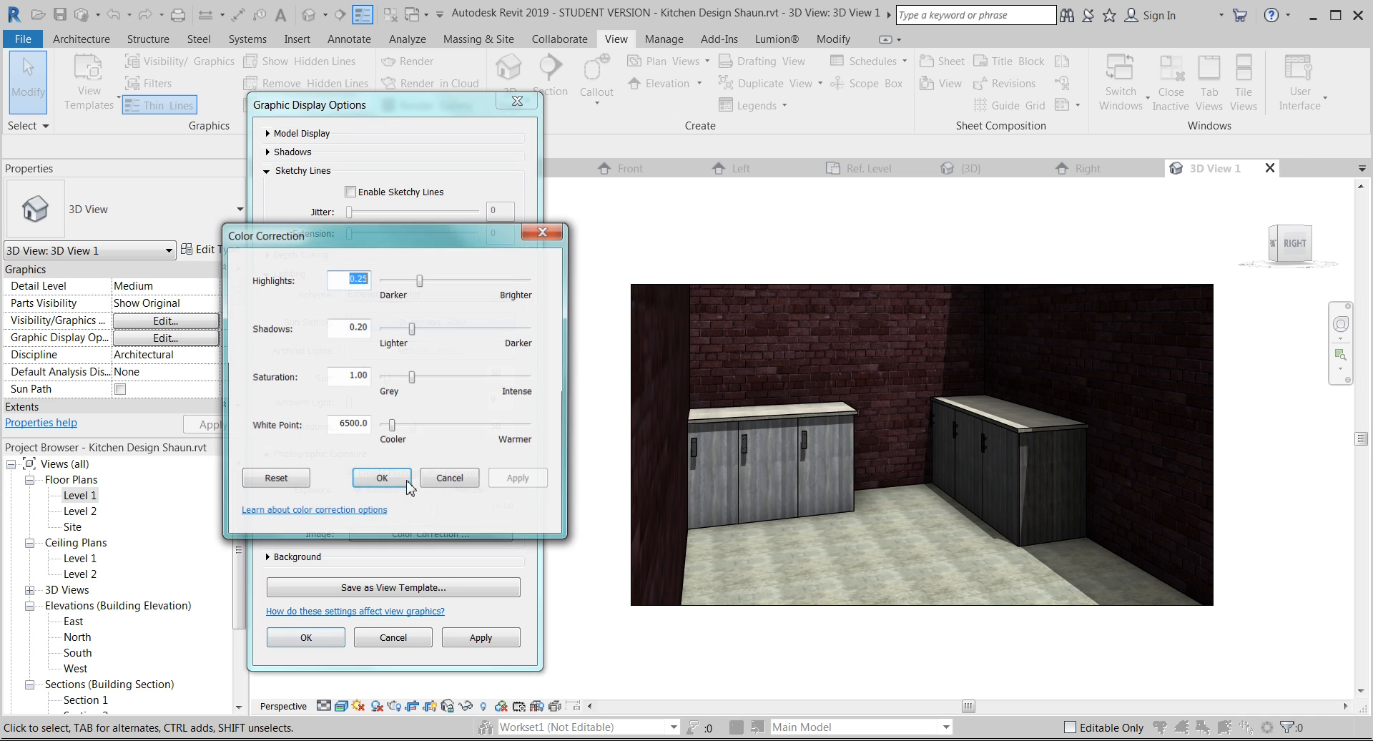
pyautogui.moveTo(420, 282); pyautogui.dragTo(471, 280)
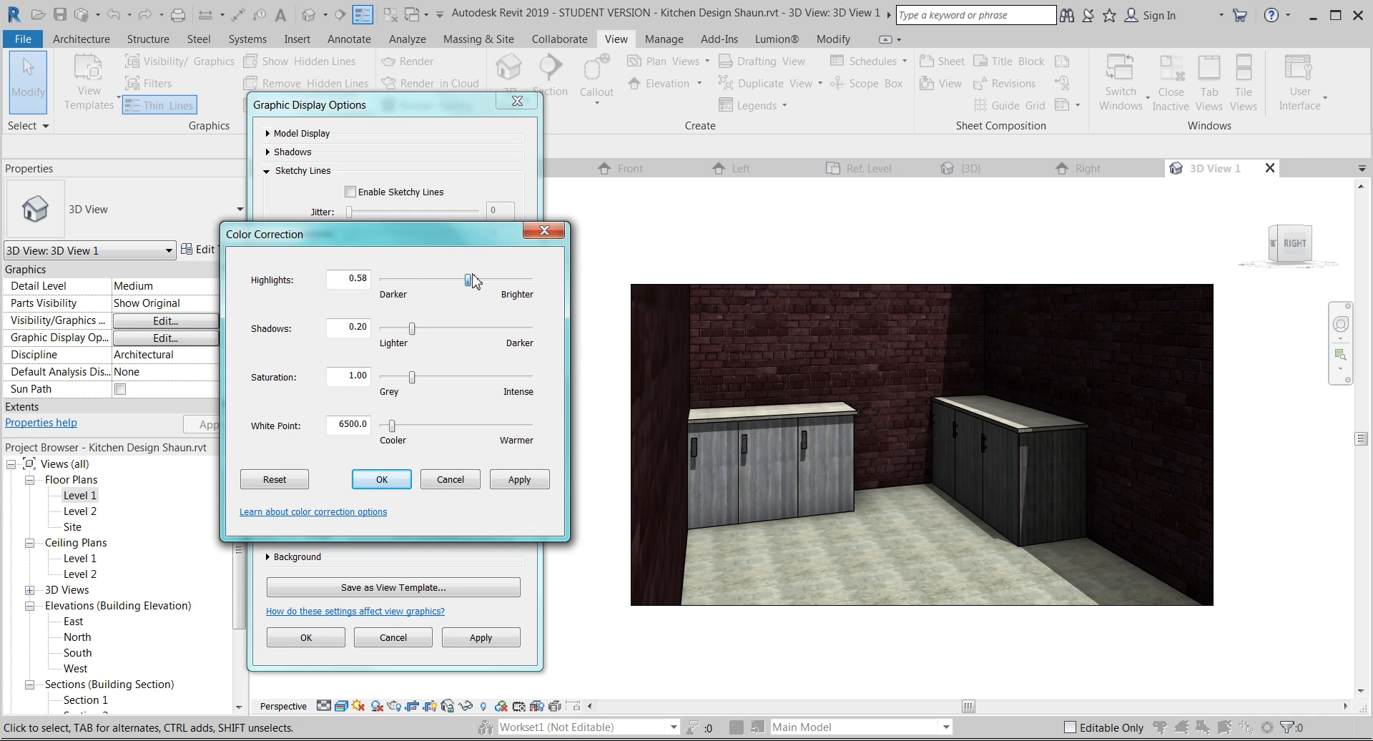
pyautogui.click(520, 479)
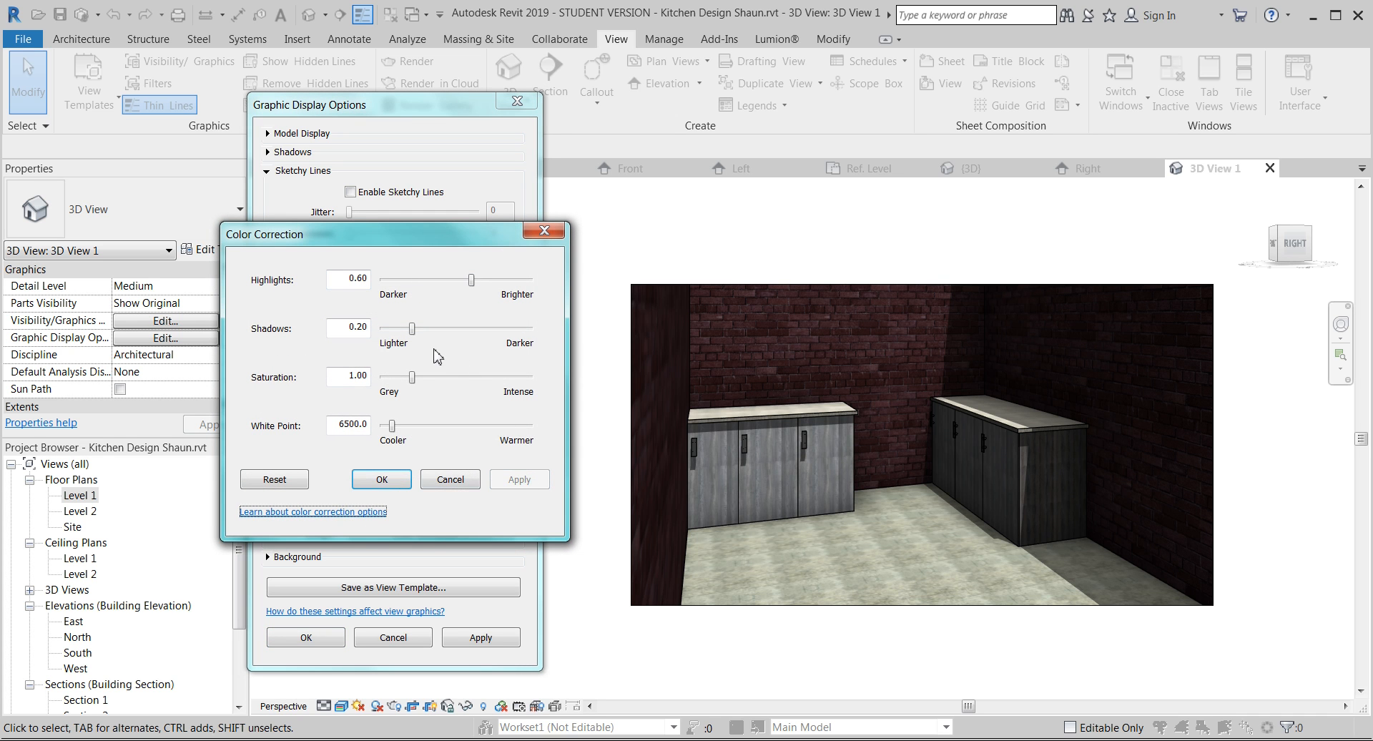
pyautogui.moveTo(423, 333); pyautogui.dragTo(488, 336)
pyautogui.click(530, 480)
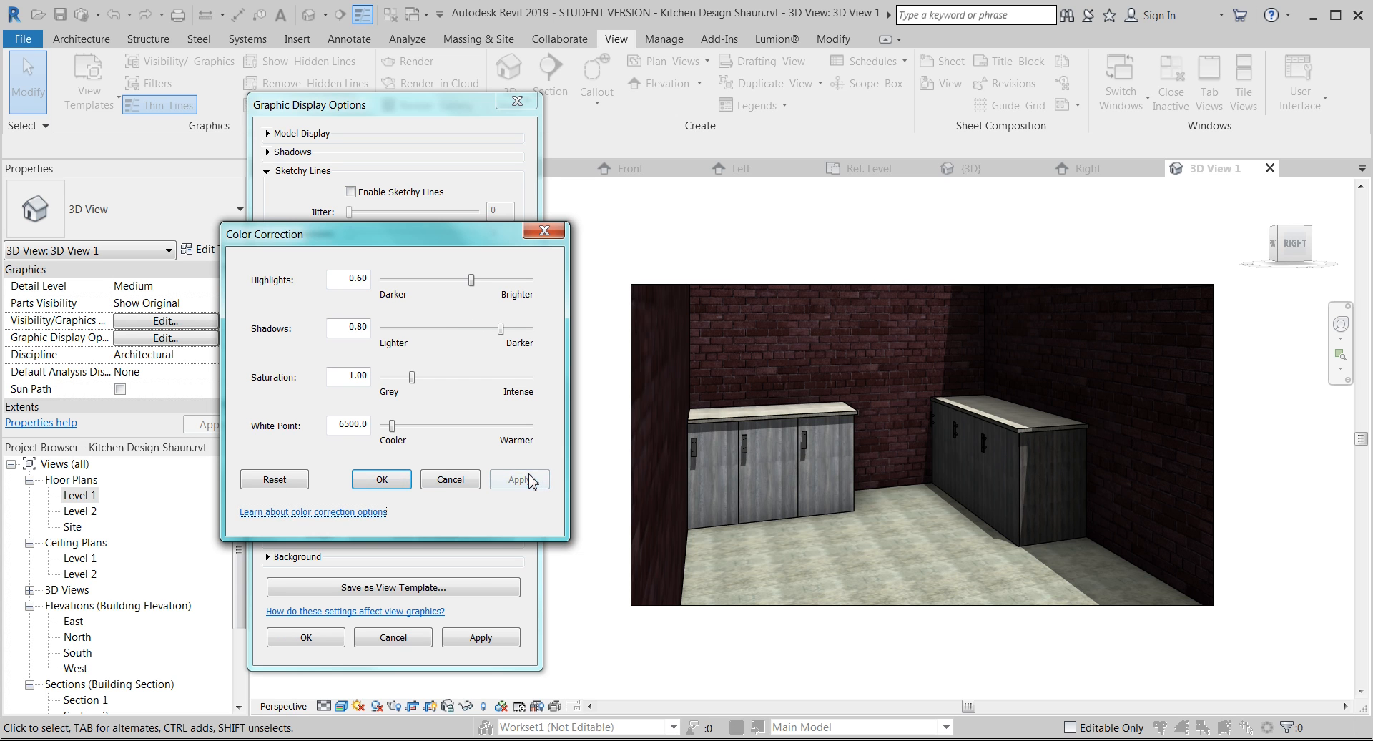
pyautogui.click(383, 475)
# - Set the view background to Gradient and apply the graphic display options to the camera view
pyautogui.click(268, 557)
pyautogui.click(394, 585)
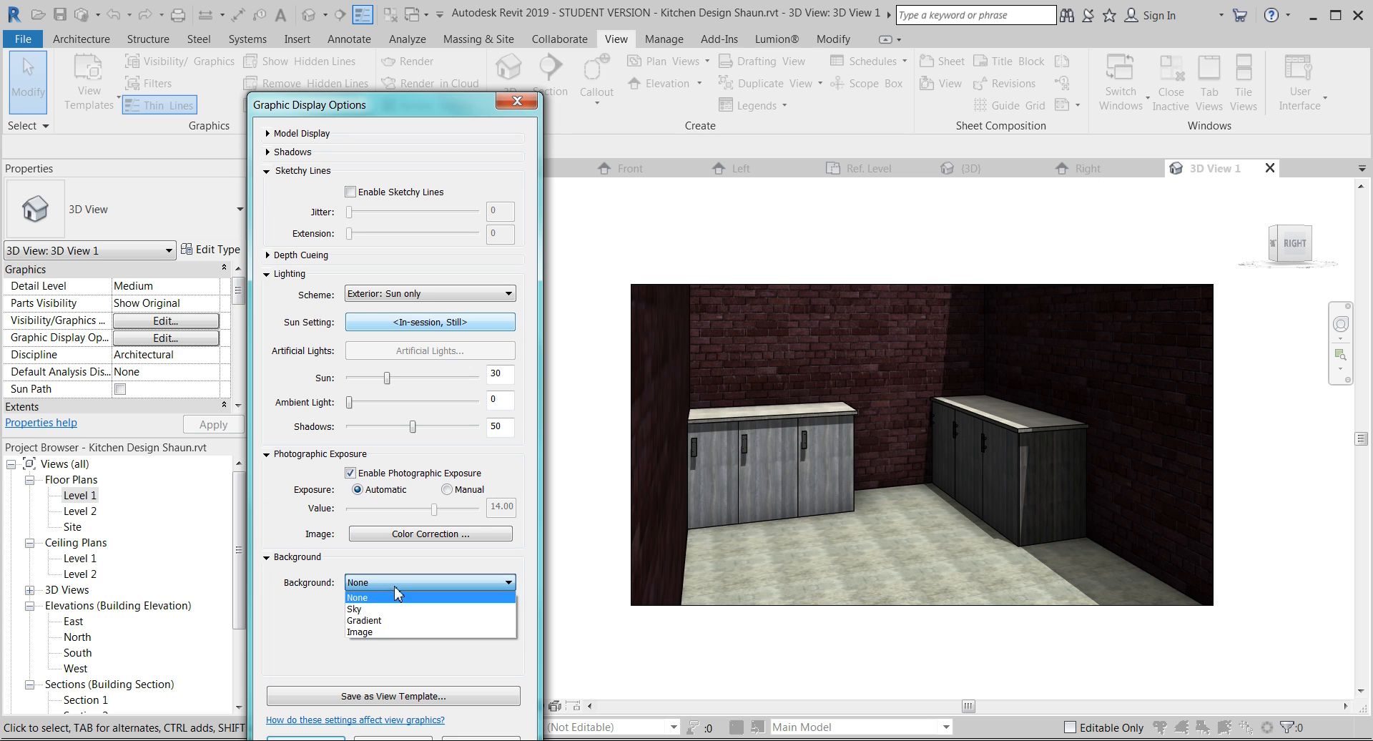
pyautogui.click(374, 621)
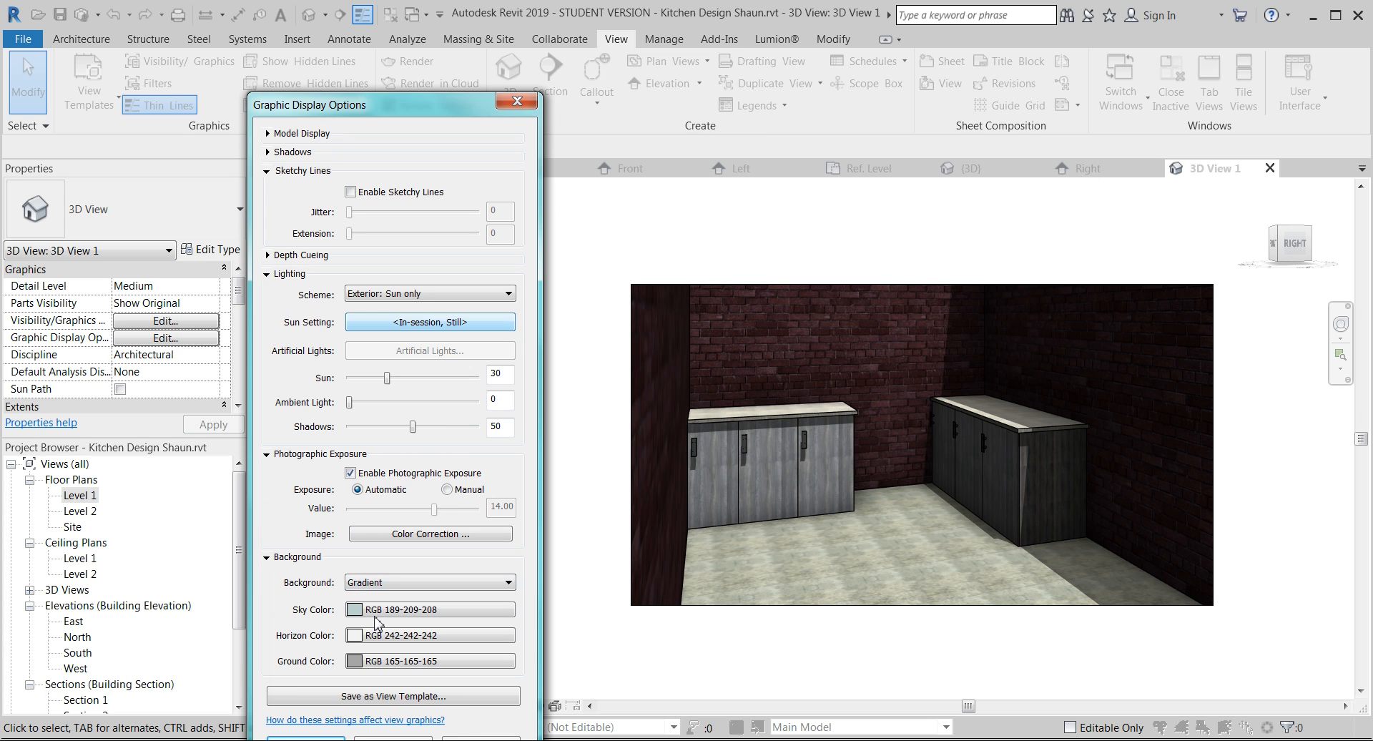
pyautogui.click(481, 739)
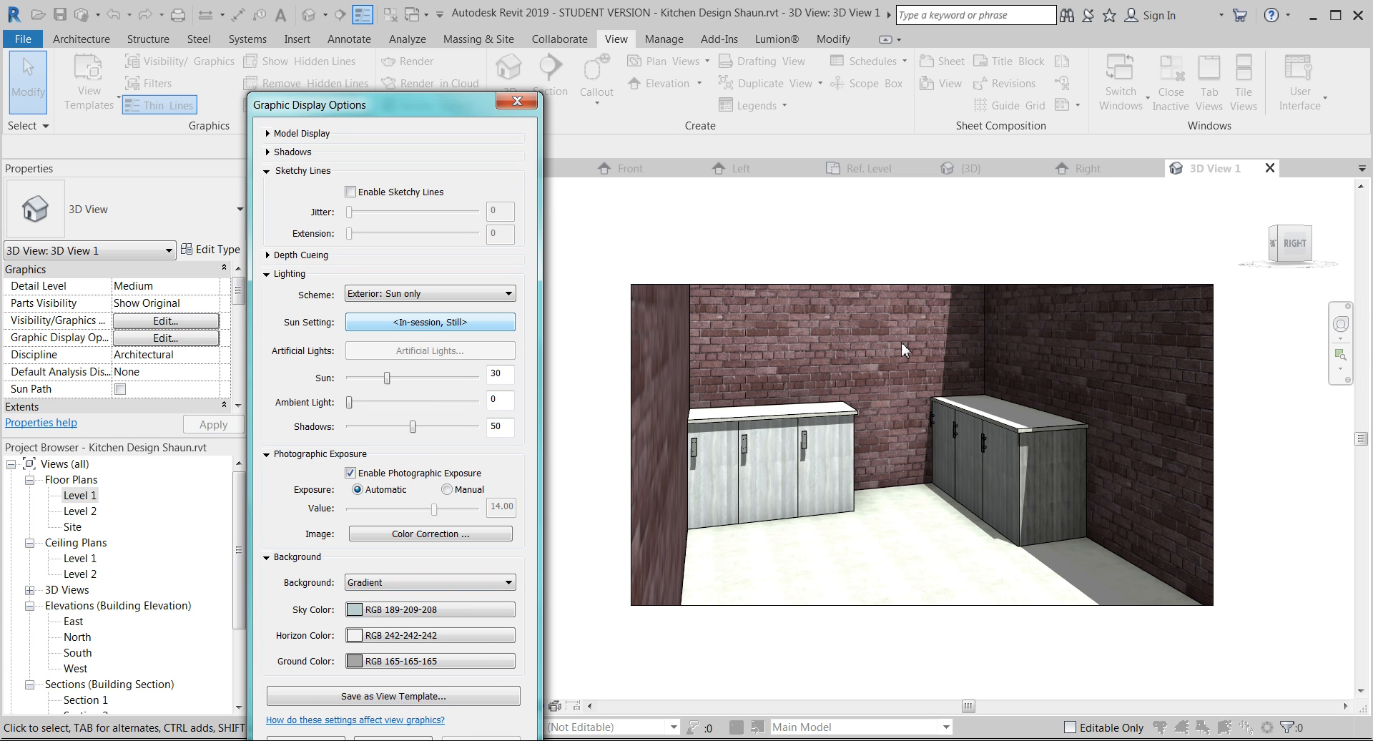
# - Change the gradient's horizon color to RGB 153-153-153, and return the background setting to None
pyautogui.click(403, 637)
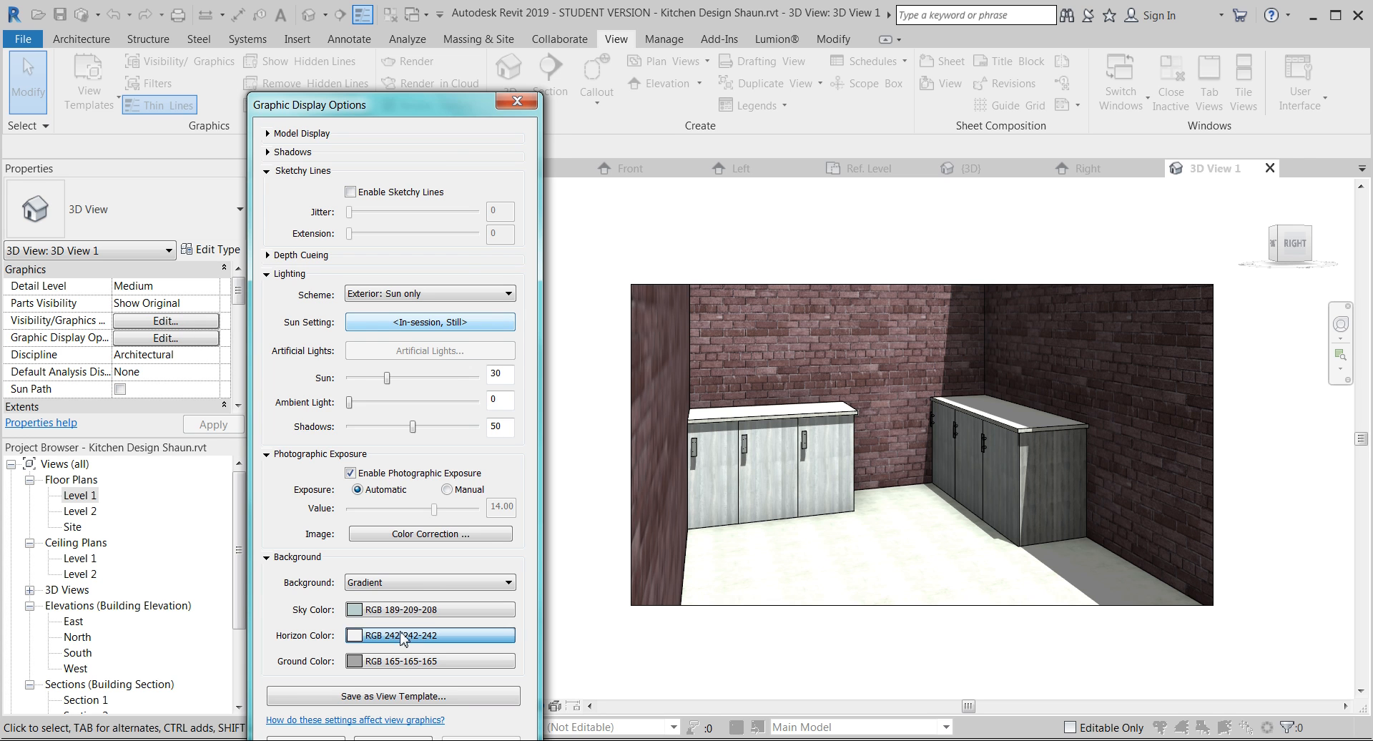
pyautogui.click(582, 371)
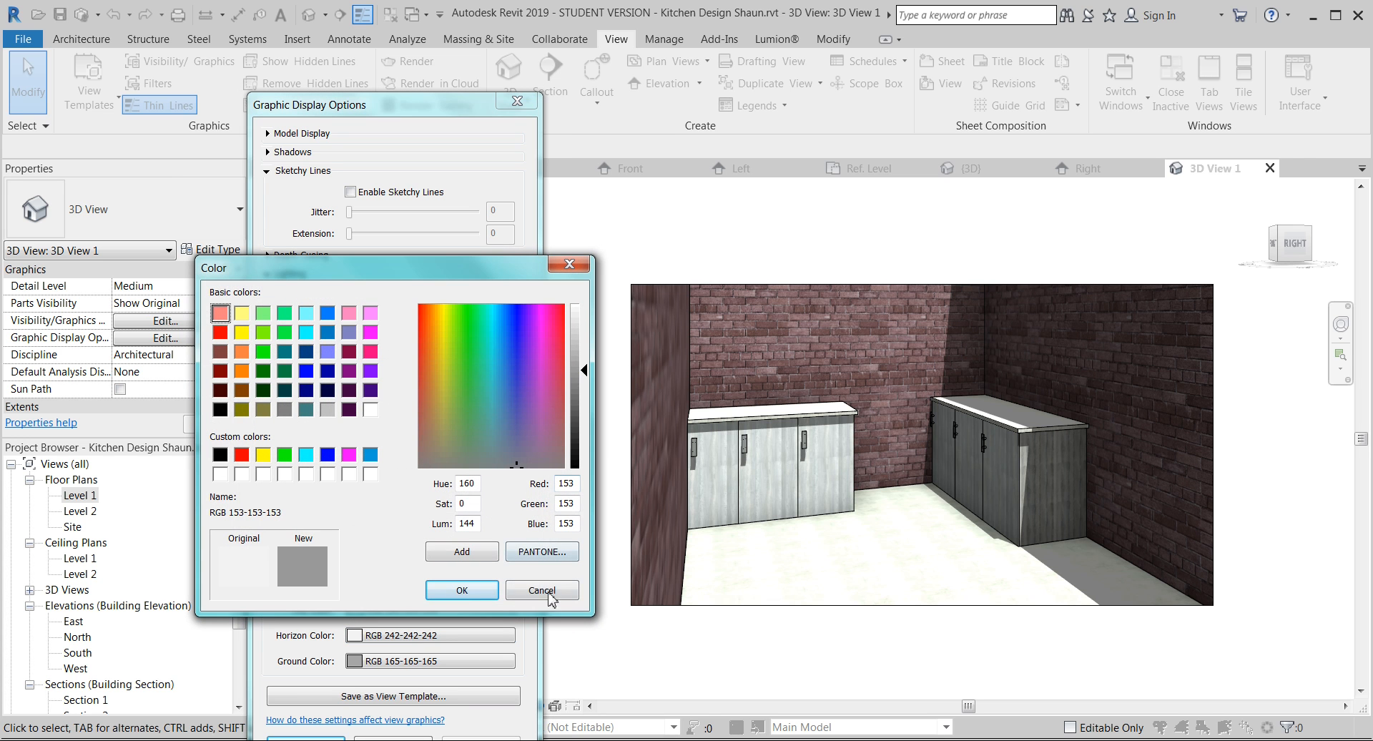
pyautogui.click(463, 589)
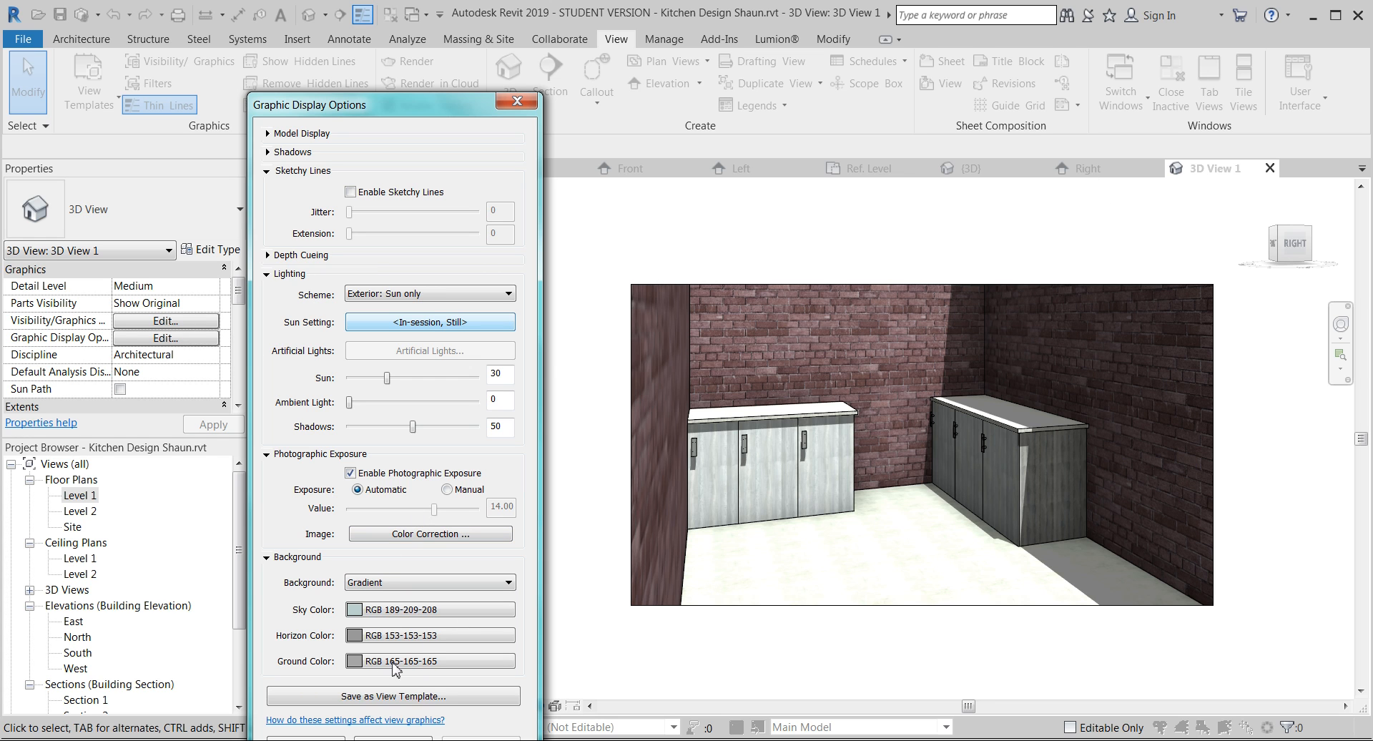
pyautogui.click(393, 582)
pyautogui.click(400, 598)
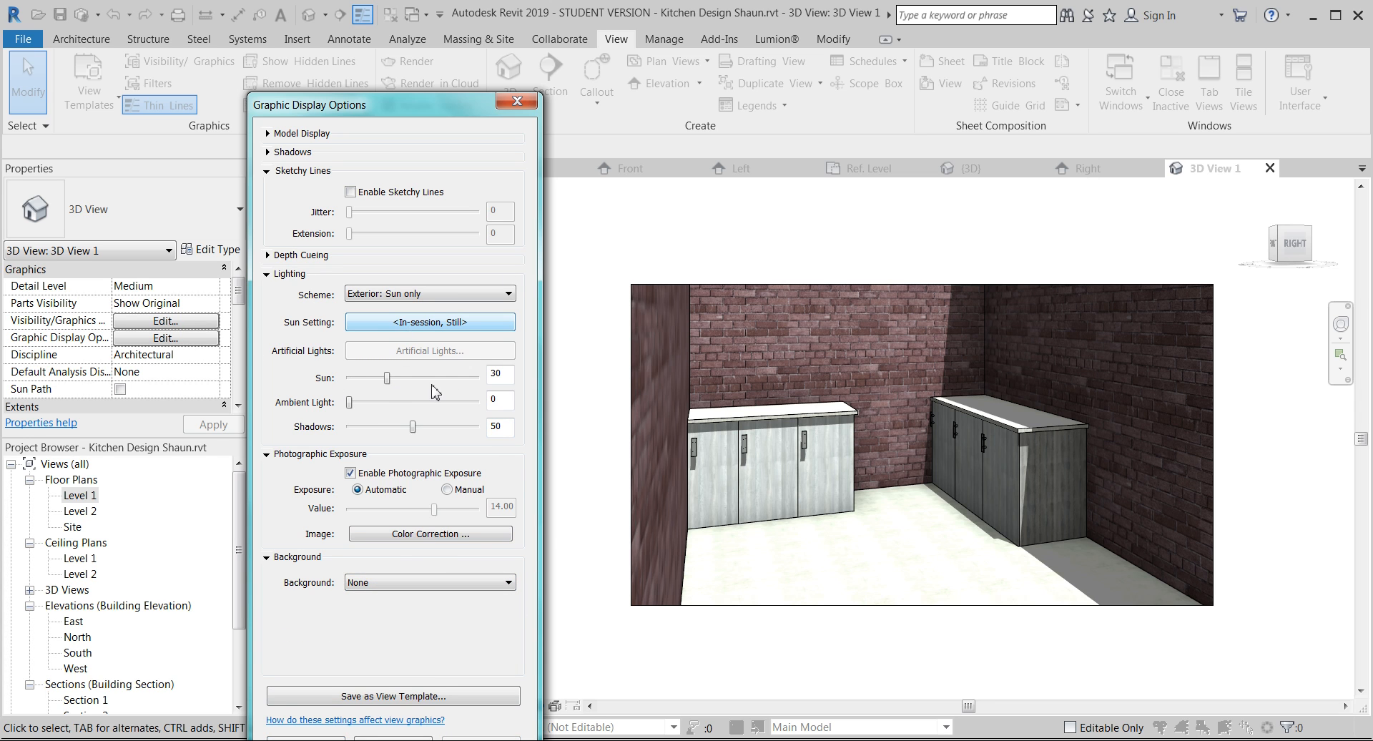
# - Try highlights of 0.48 and lighter shadows in the color correction, and reset its values to the defaults and confirm
pyautogui.click(435, 536)
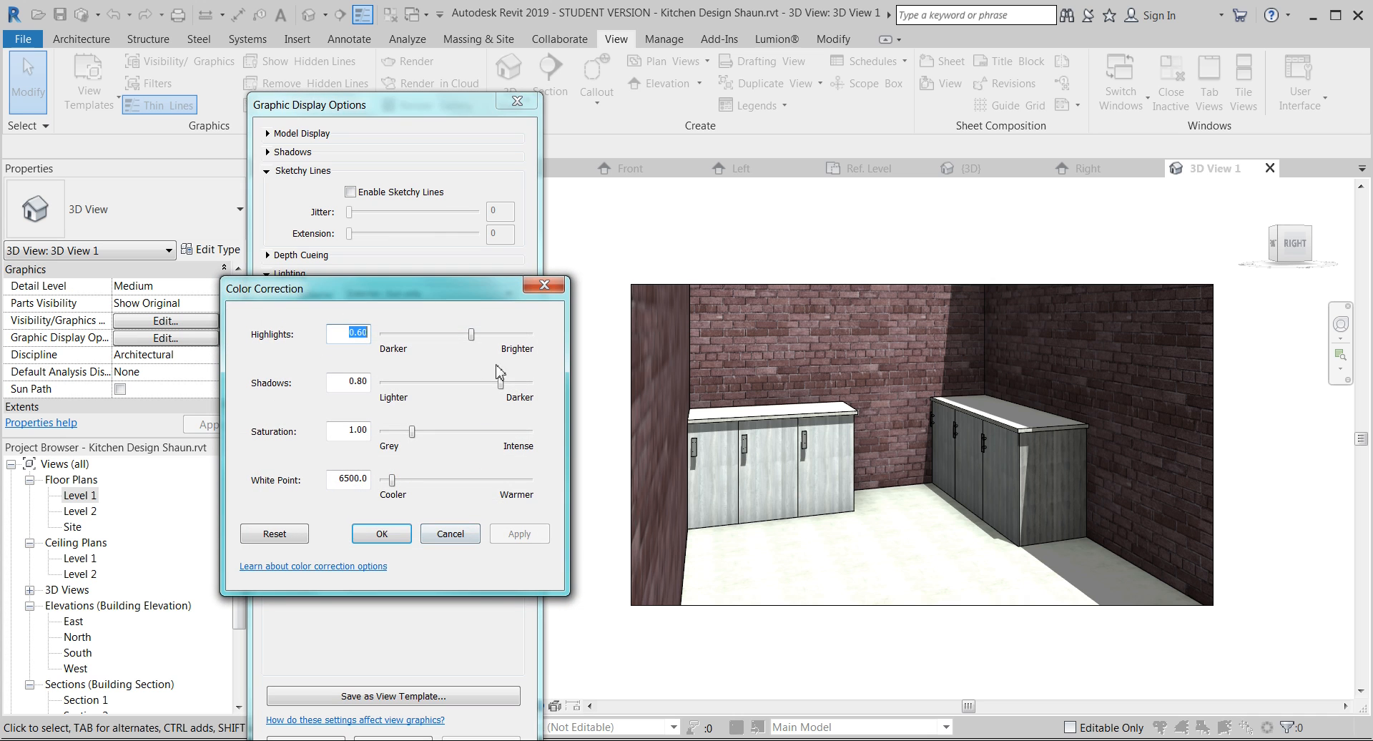
pyautogui.moveTo(471, 334)
pyautogui.mouseDown()
pyautogui.moveTo(431, 334)
pyautogui.moveTo(455, 344)
pyautogui.mouseUp()
pyautogui.click(534, 535)
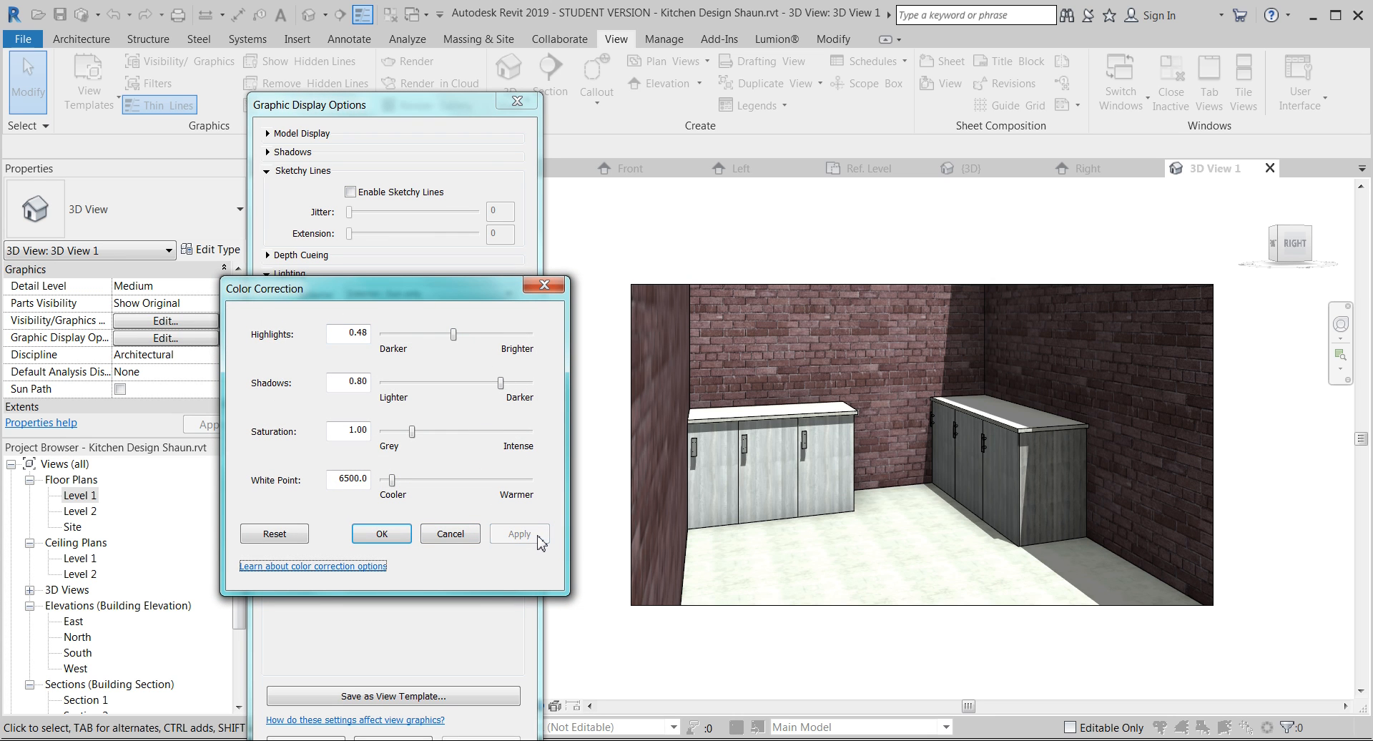
pyautogui.moveTo(500, 384); pyautogui.dragTo(441, 384)
pyautogui.click(521, 534)
pyautogui.click(292, 535)
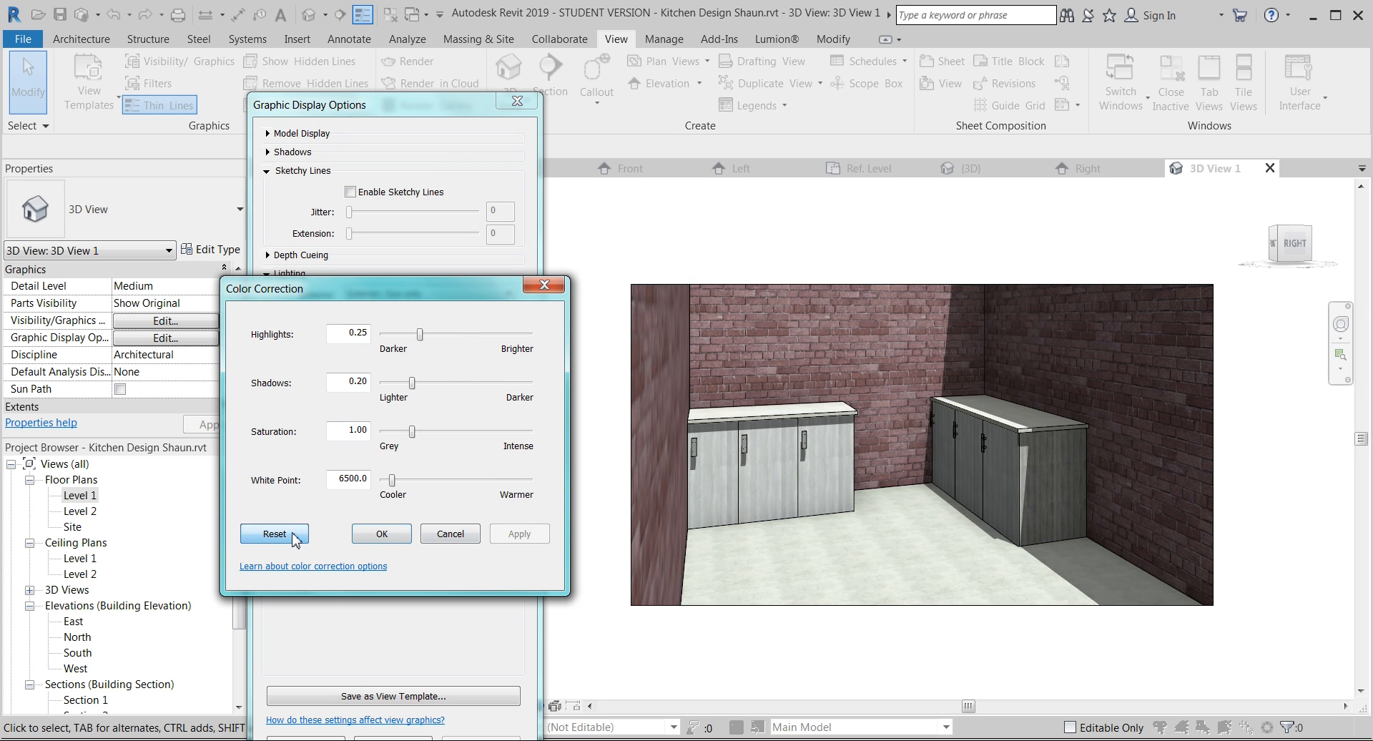
pyautogui.click(409, 536)
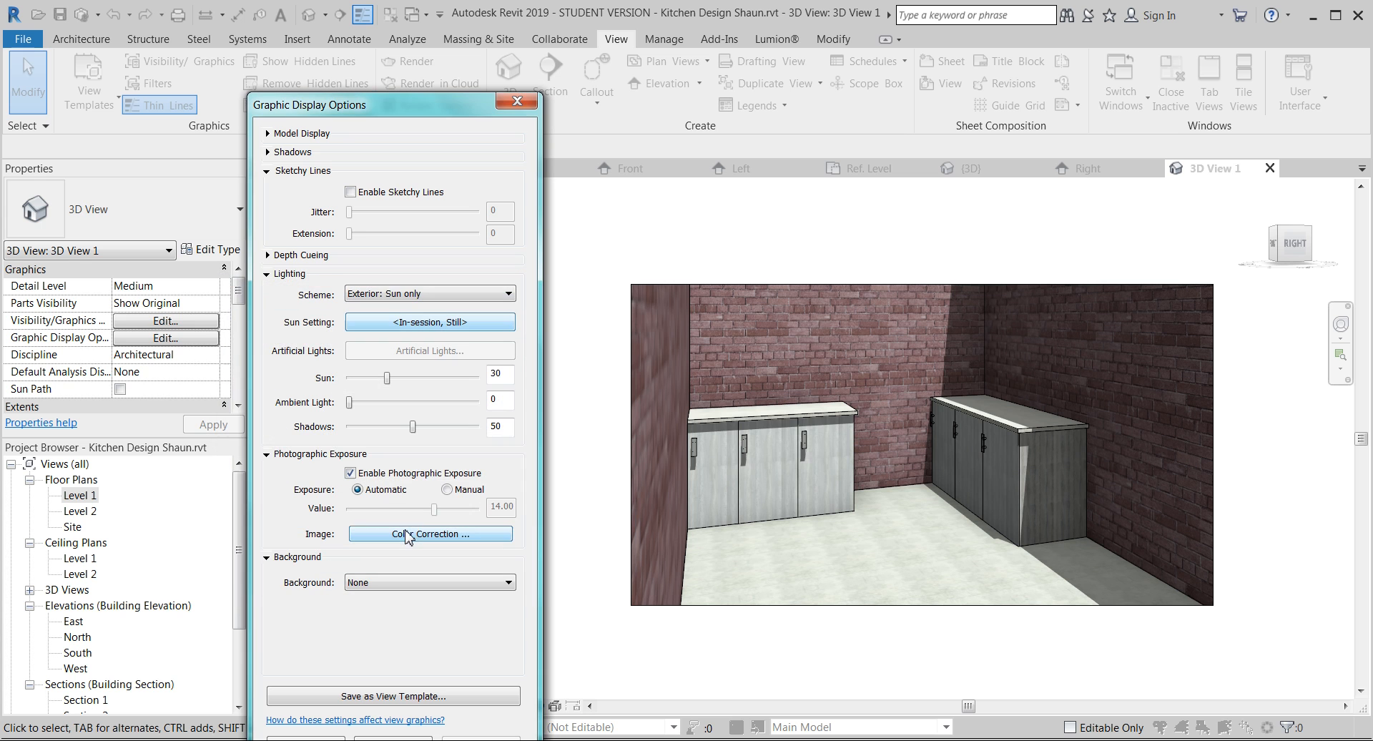
# - Try still sun times of 09:49 AM and 11:49 AM on the view, and return to 10:49 AM and confirm
pyautogui.click(432, 318)
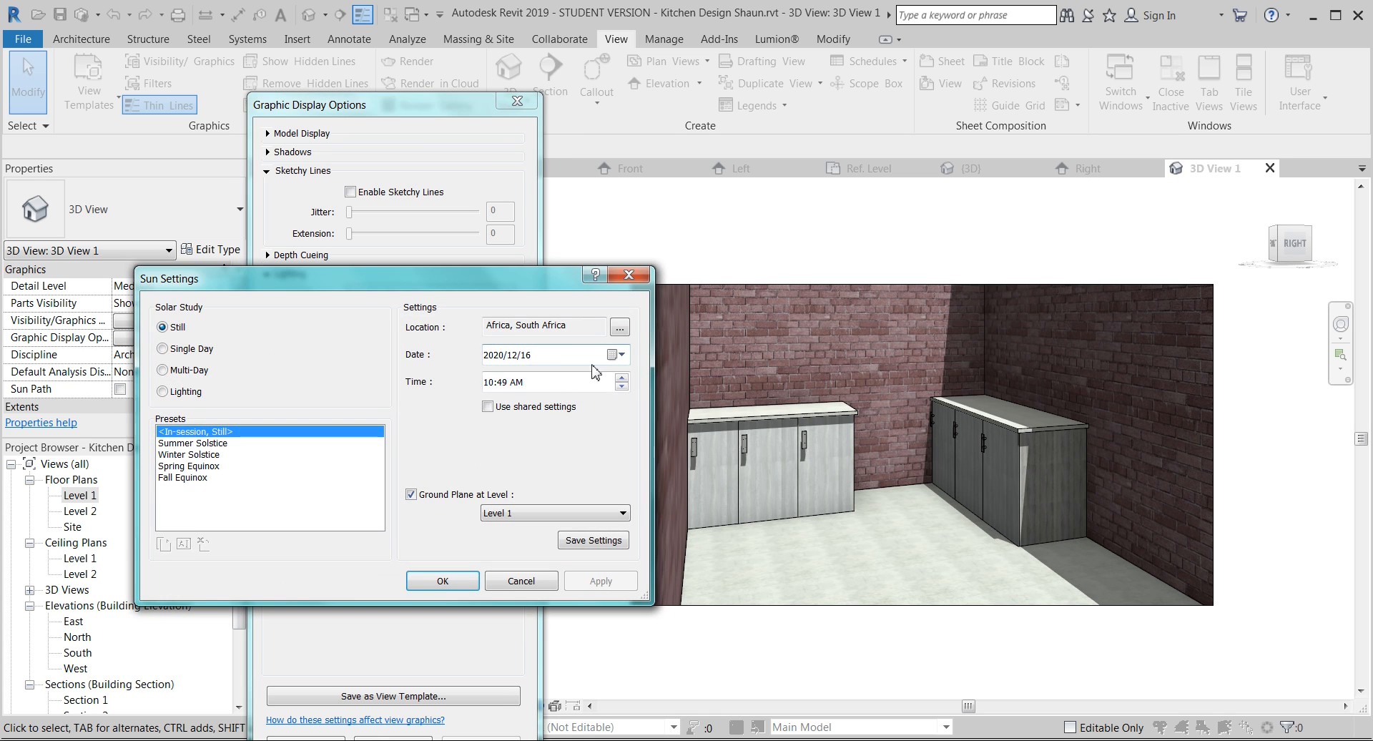
pyautogui.click(621, 387)
pyautogui.click(608, 581)
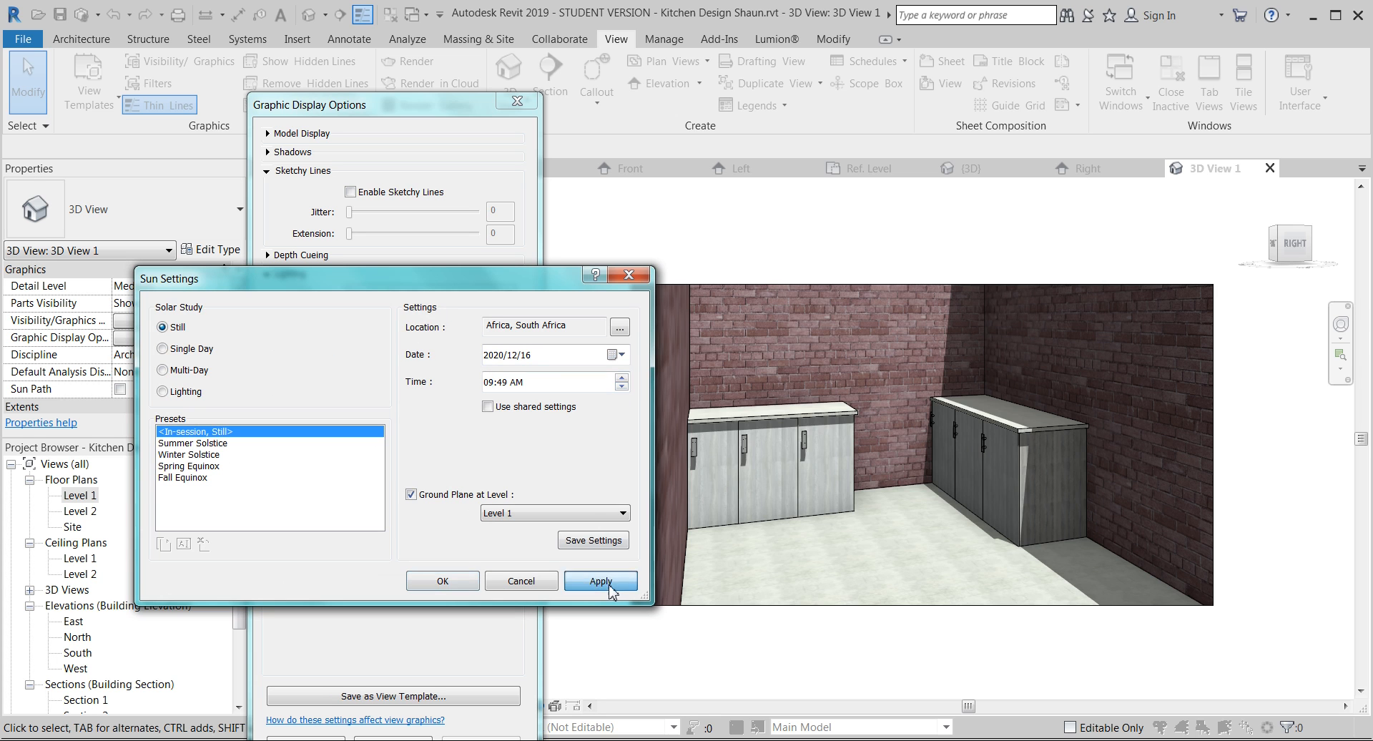
pyautogui.click(622, 378)
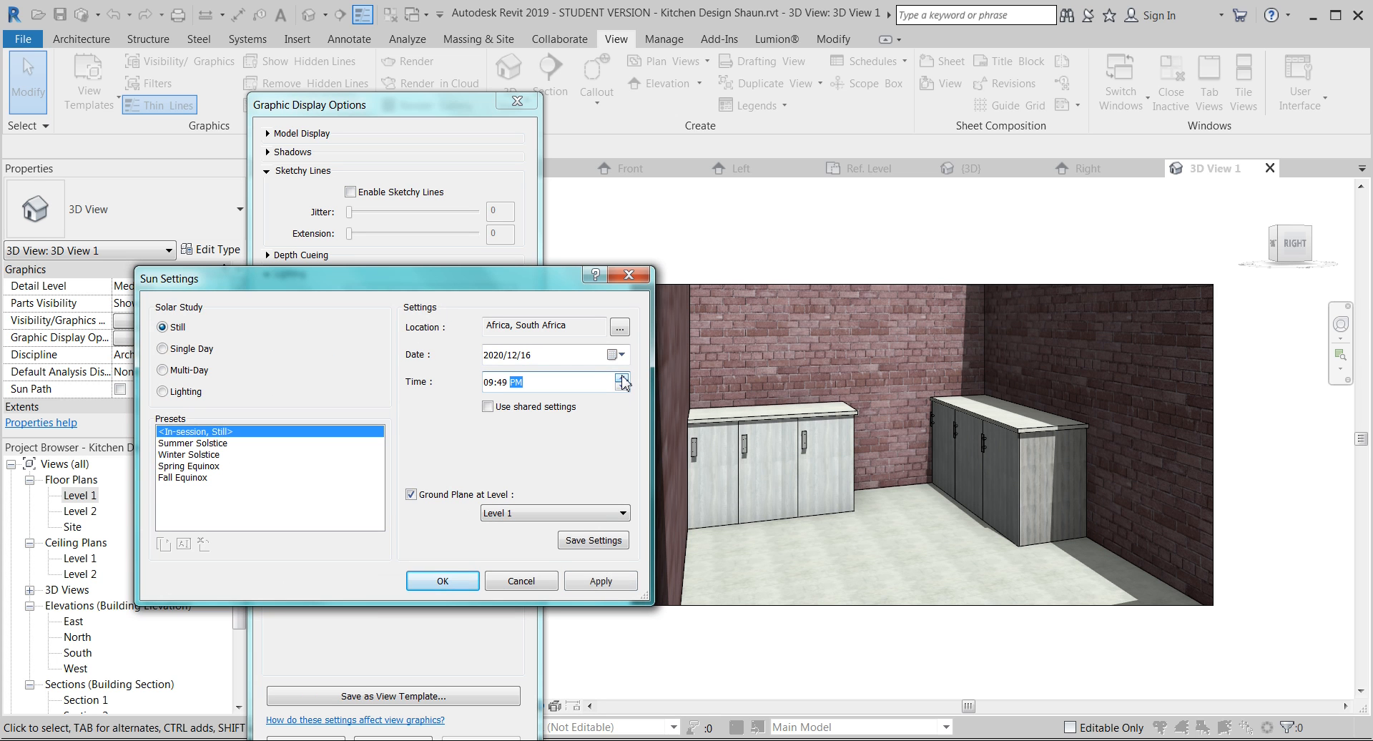
pyautogui.click(487, 379)
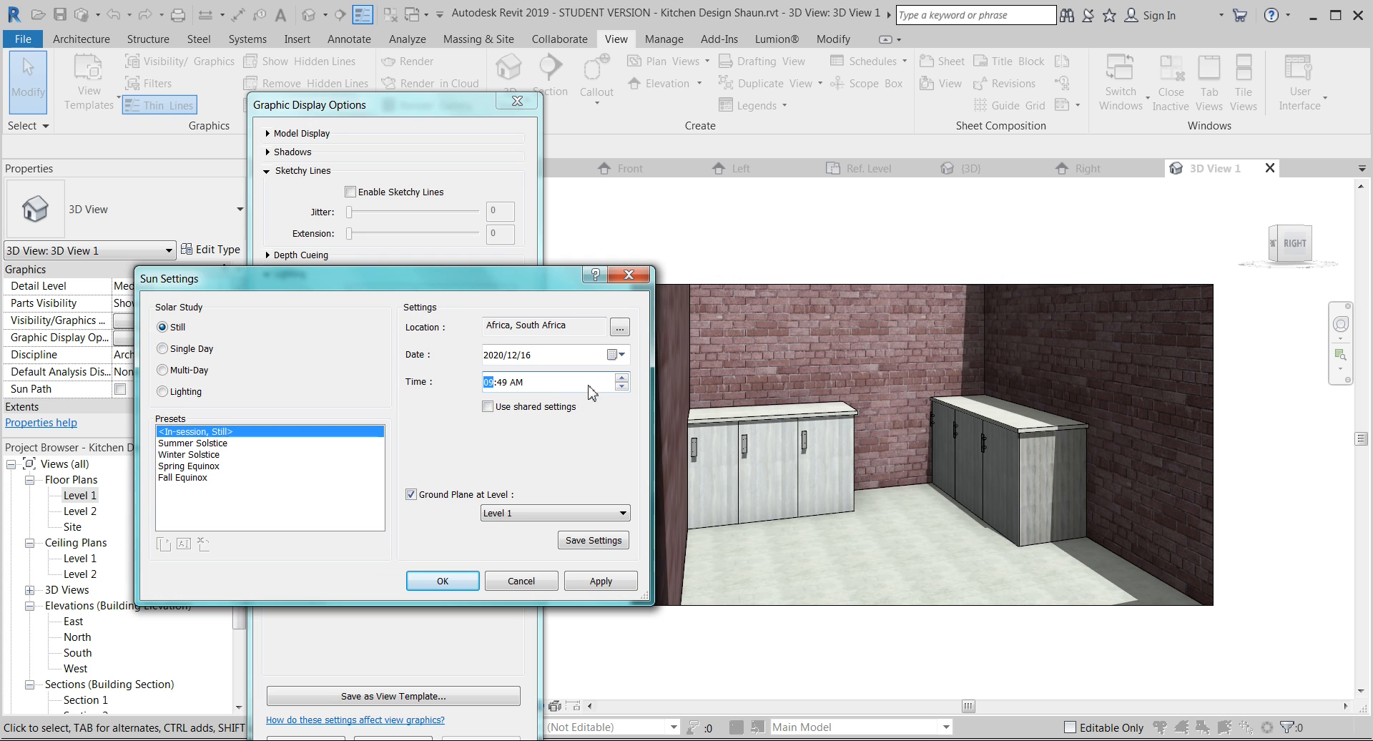
pyautogui.click(622, 378)
pyautogui.click(605, 581)
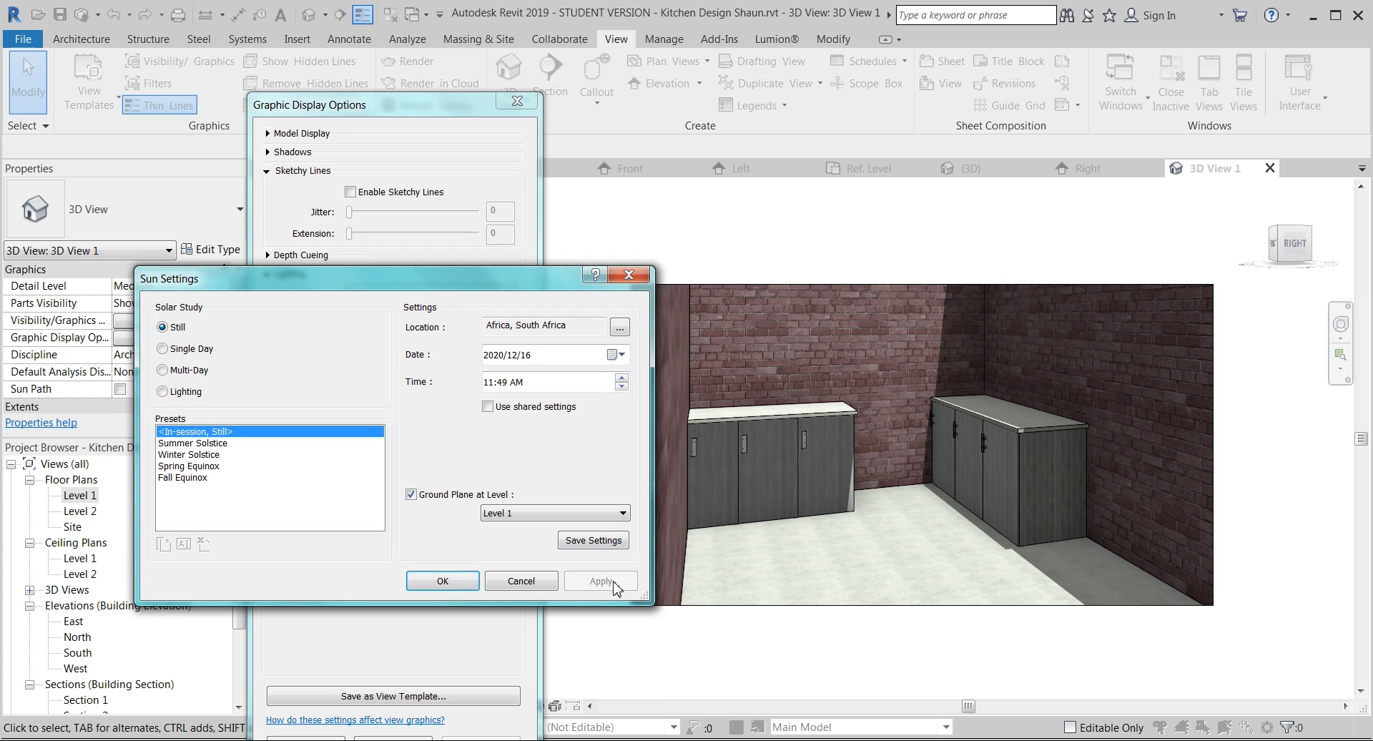
pyautogui.click(622, 386)
pyautogui.click(604, 581)
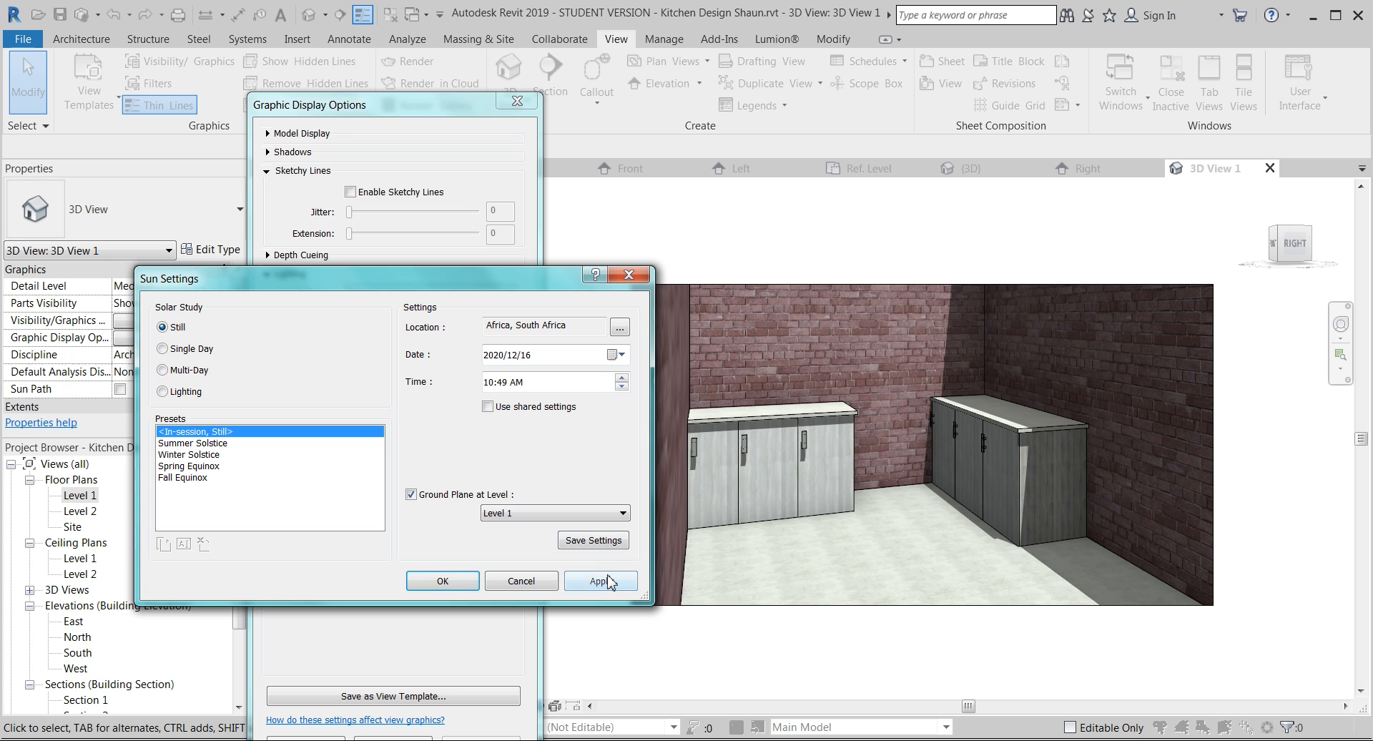
pyautogui.click(442, 581)
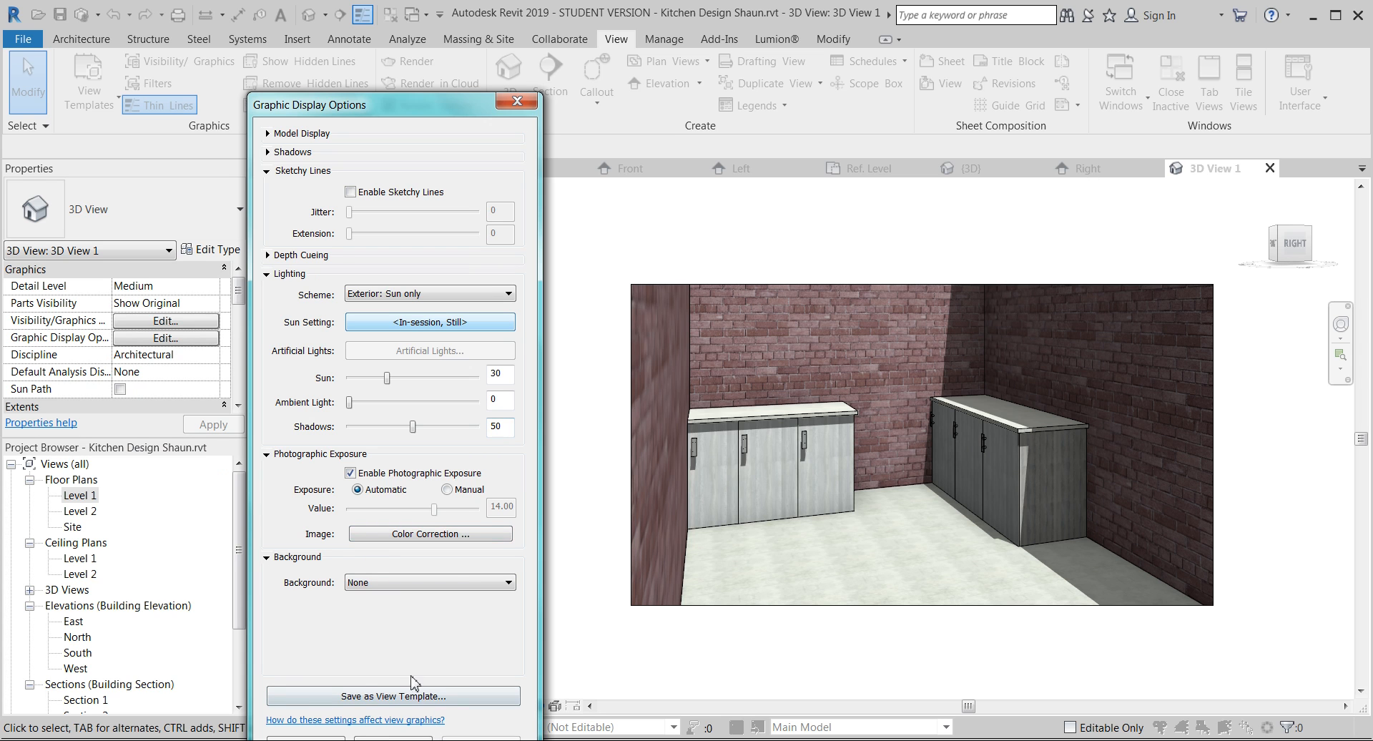
# - Save the current graphic display settings as a new view template named "3D interio renders"
pyautogui.click(380, 697)
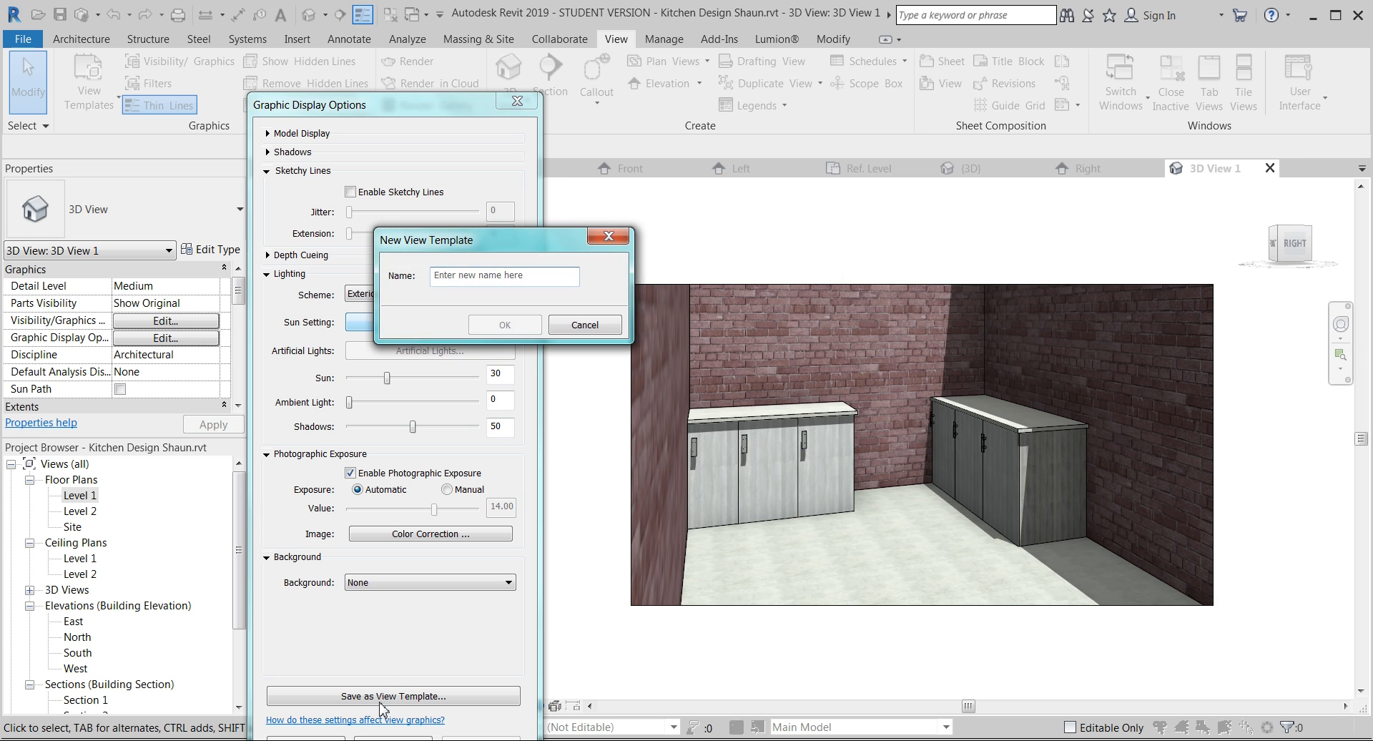
pyautogui.click(470, 273)
pyautogui.write('3D interio renders')
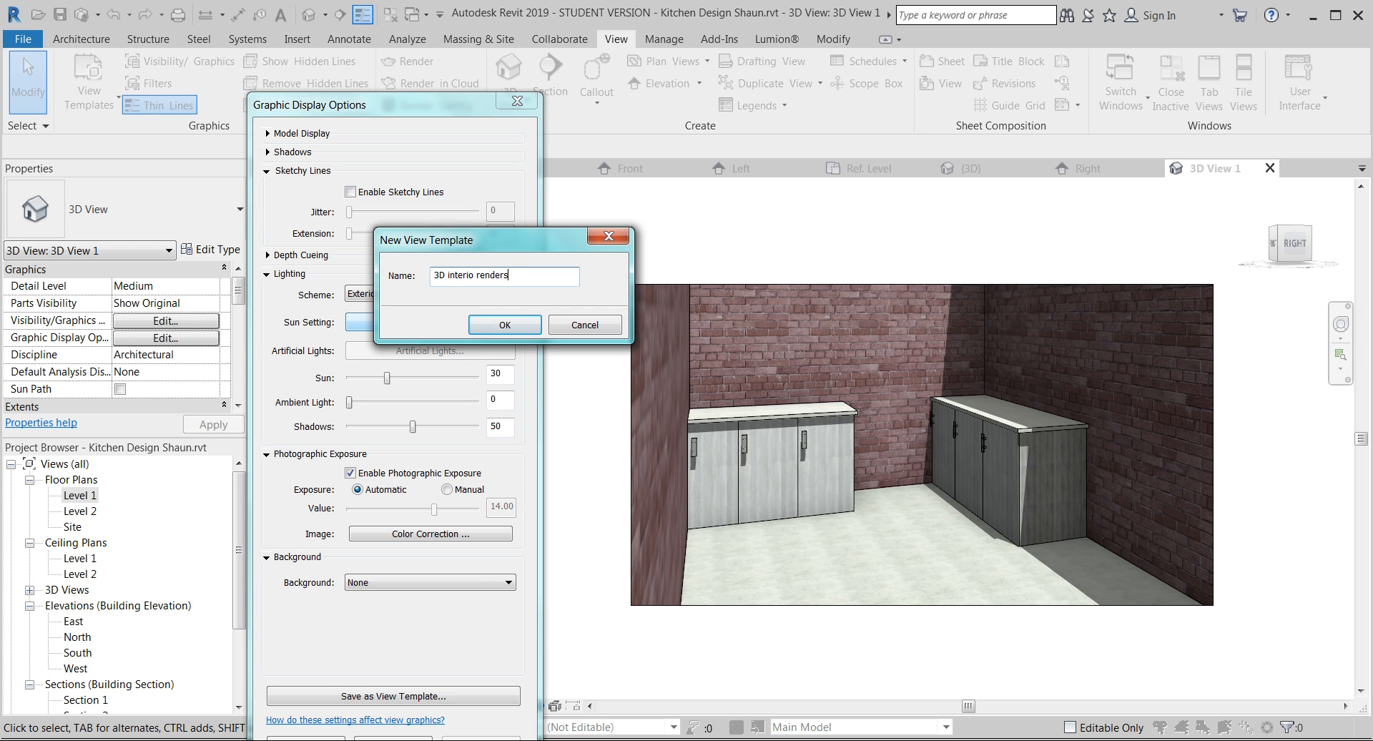
pyautogui.click(502, 326)
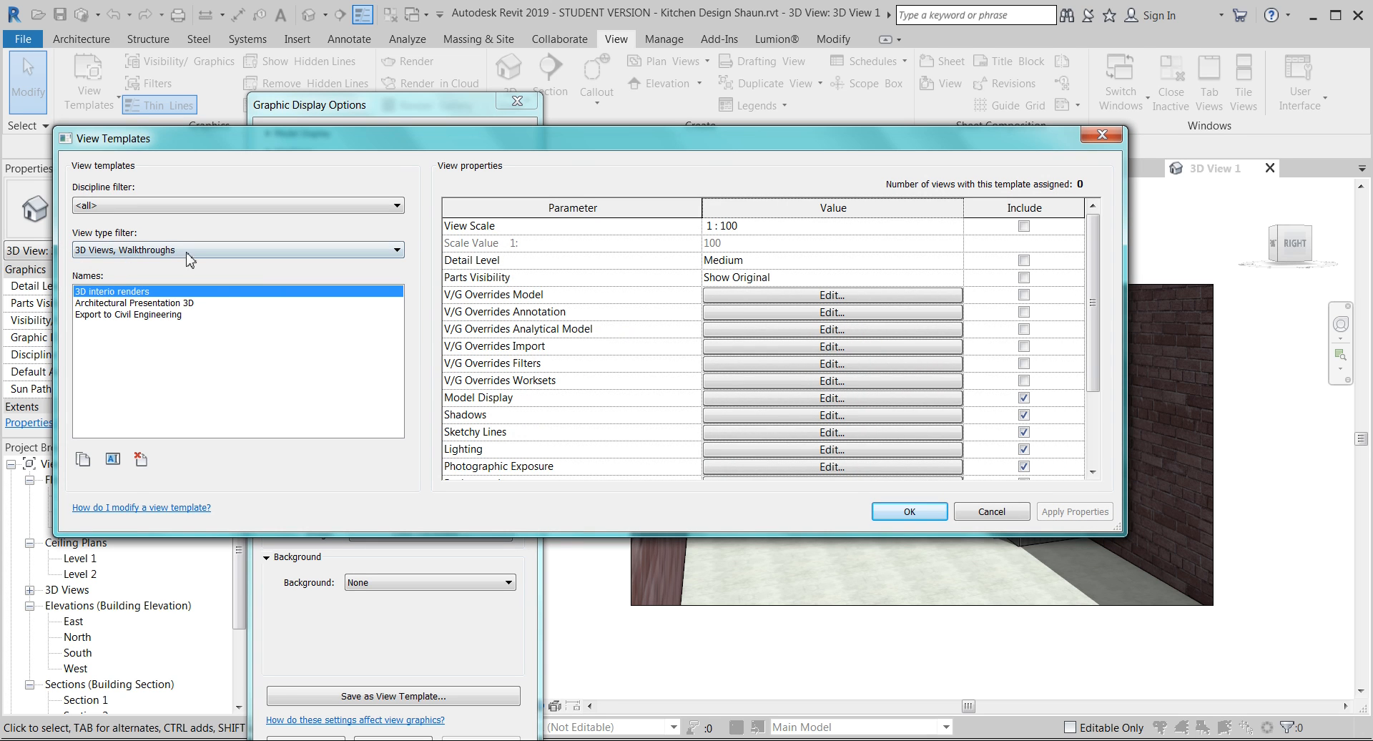
# - Correct the new view template's name to "3D interior renders"
pyautogui.click(112, 458)
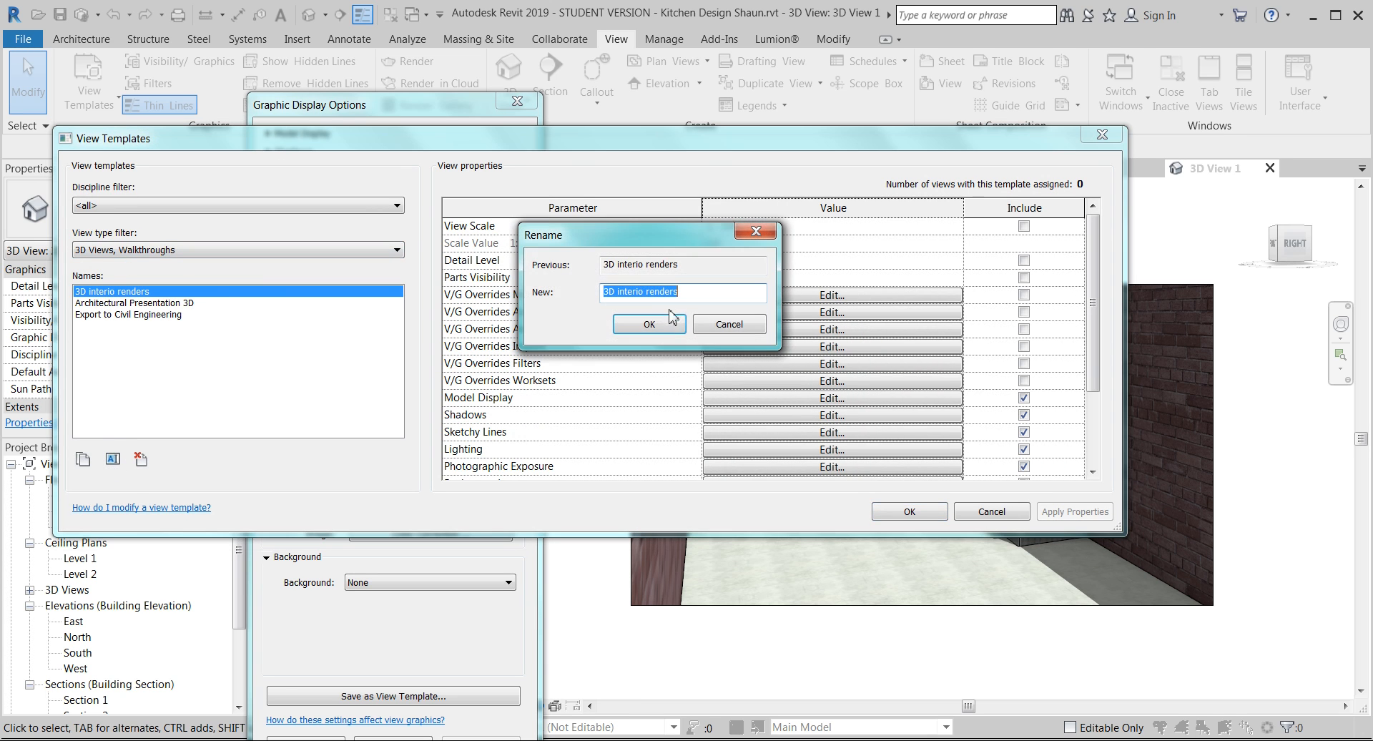
pyautogui.click(646, 293)
pyautogui.write('r')
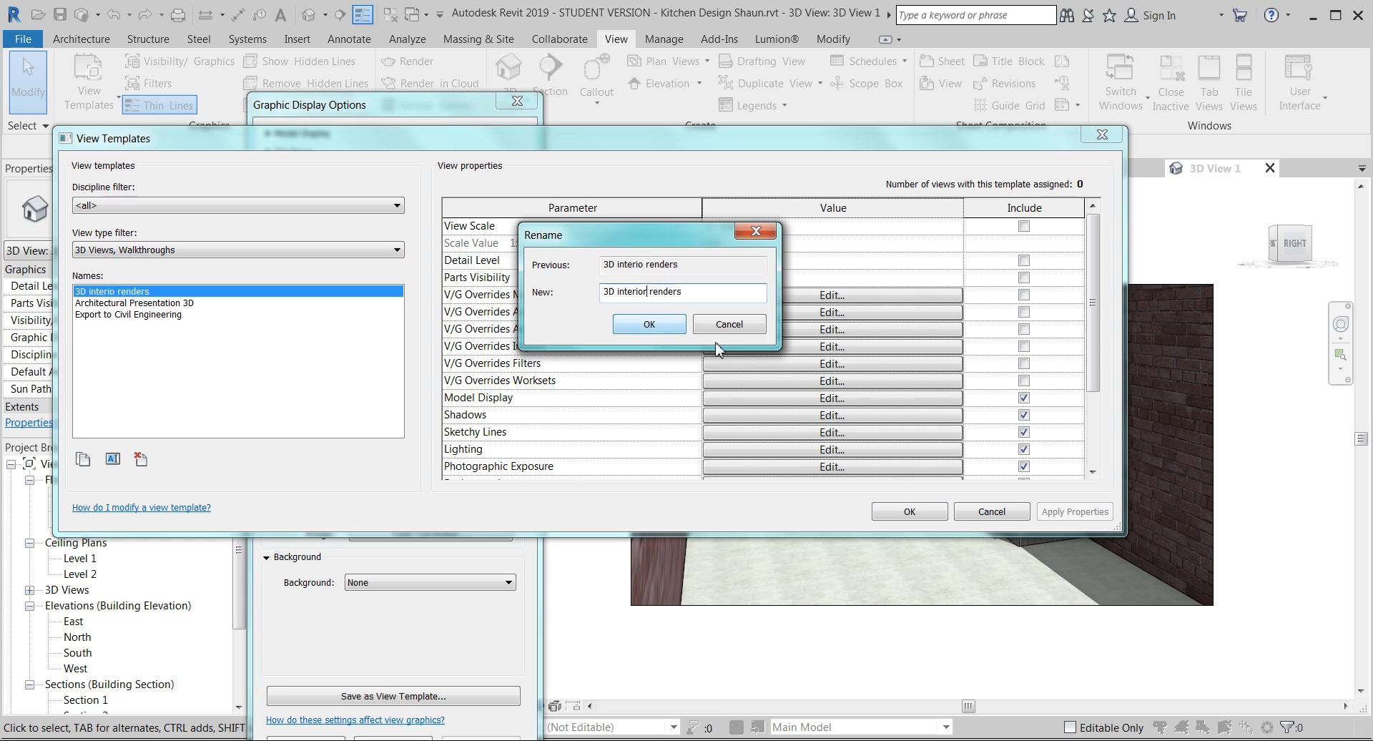
pyautogui.click(650, 325)
# - Review the template's model visibility overrides and included properties, and accept the view template and the graphic display options
pyautogui.click(854, 296)
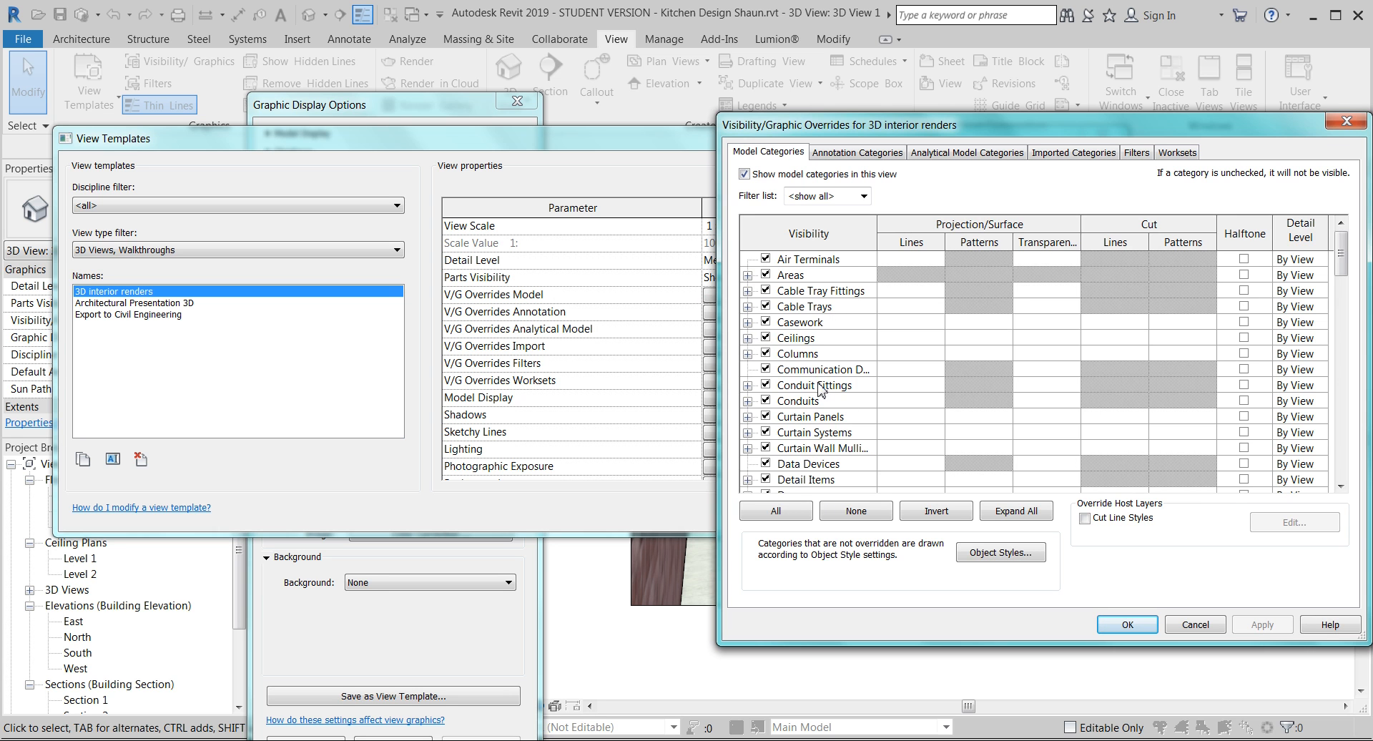
pyautogui.scroll(-2, 820, 389)
pyautogui.click(1127, 624)
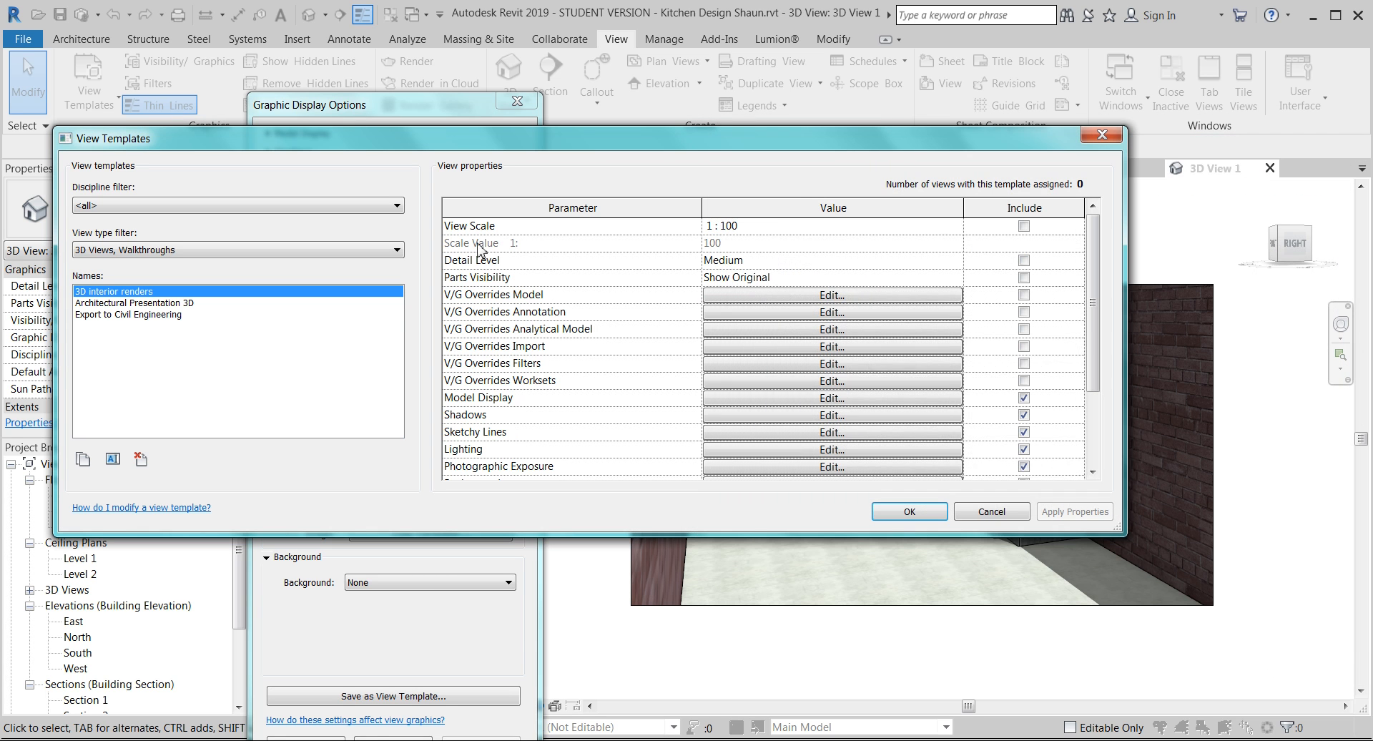
pyautogui.scroll(-2, 863, 472)
pyautogui.click(907, 511)
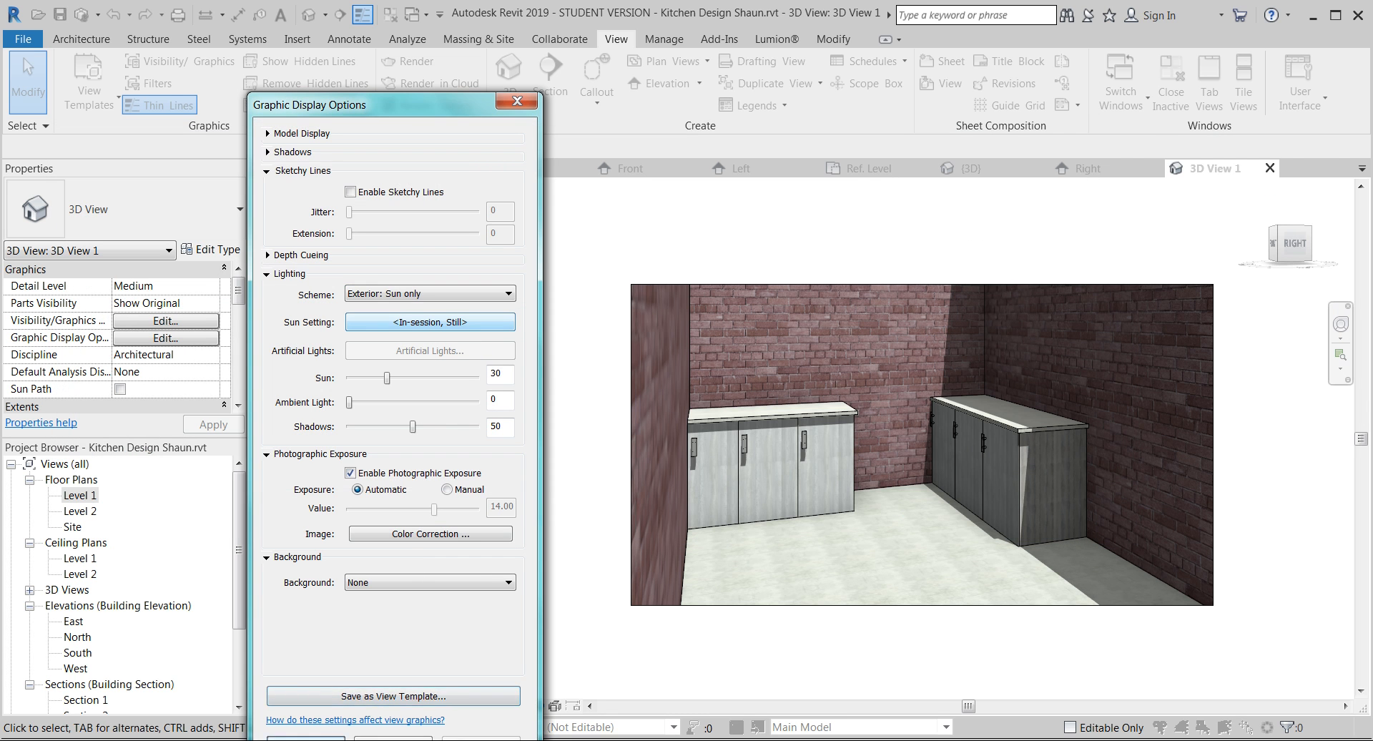
pyautogui.click(306, 739)
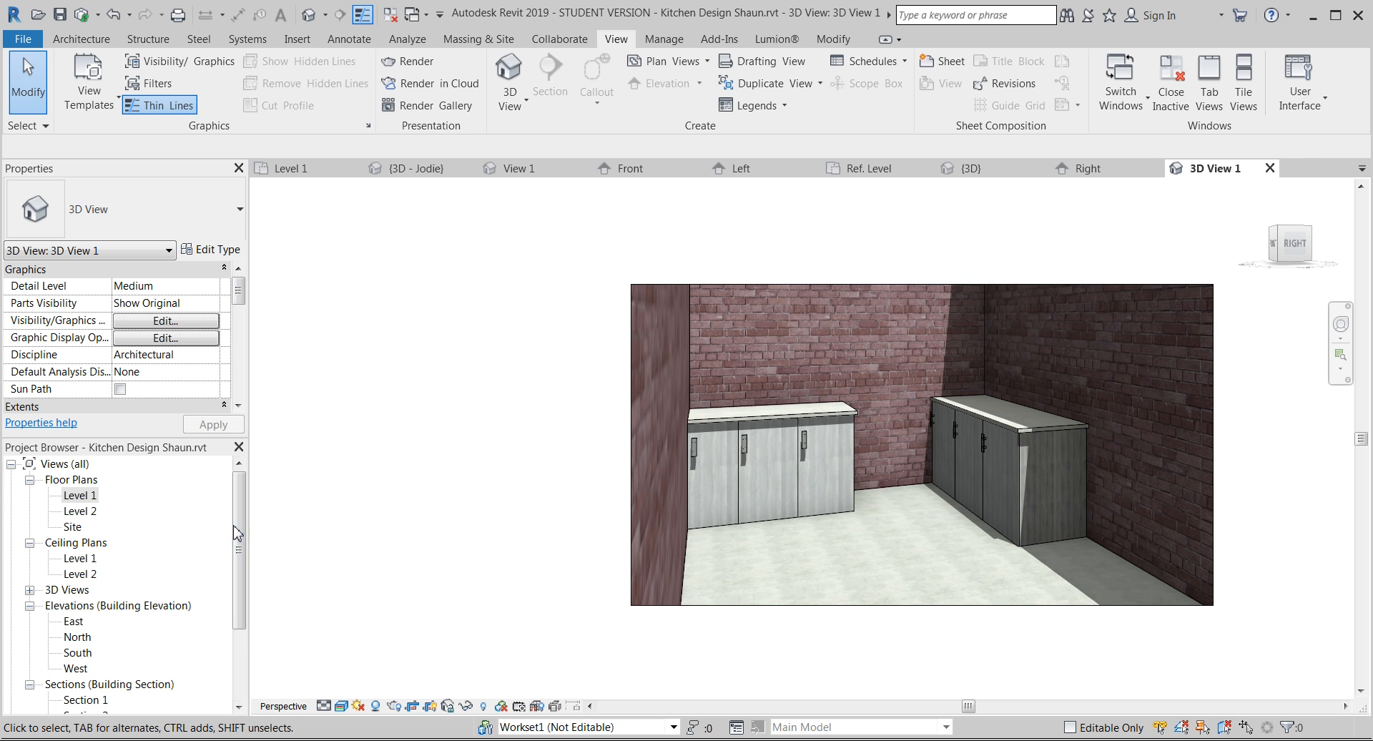
pyautogui.moveTo(239, 530); pyautogui.dragTo(240, 586)
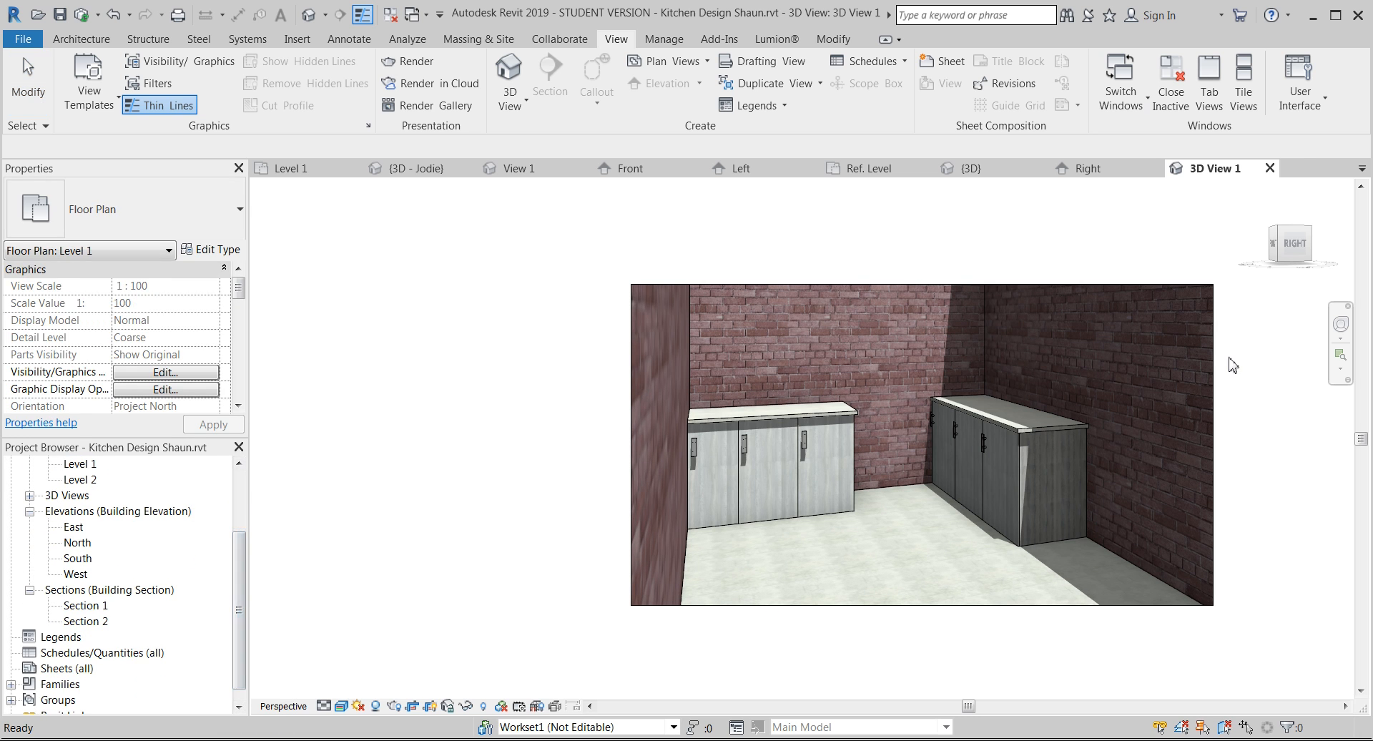
pyautogui.scroll(-1, 163, 529)
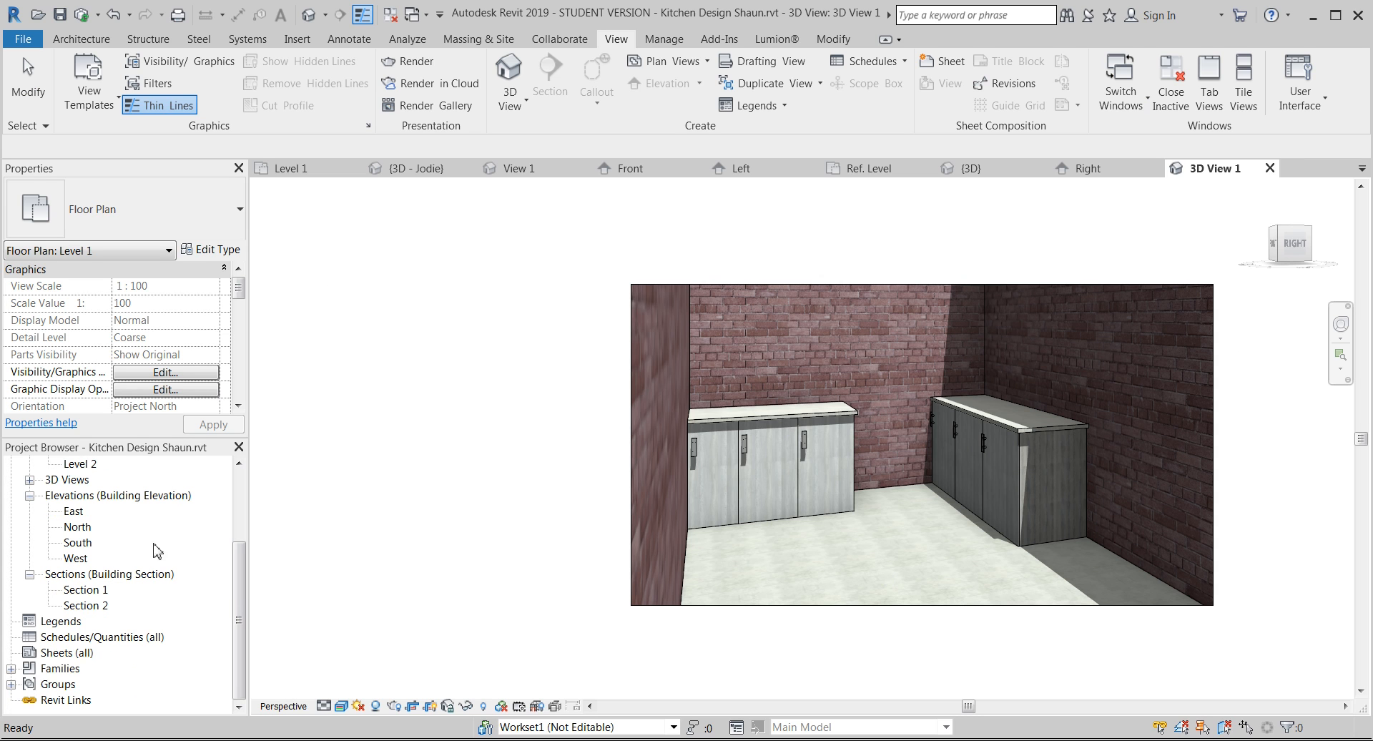
# - Create a new sheet with the E1 30 x 42 Horizontal titleblock and expand the list of project sheets
pyautogui.click(70, 654)
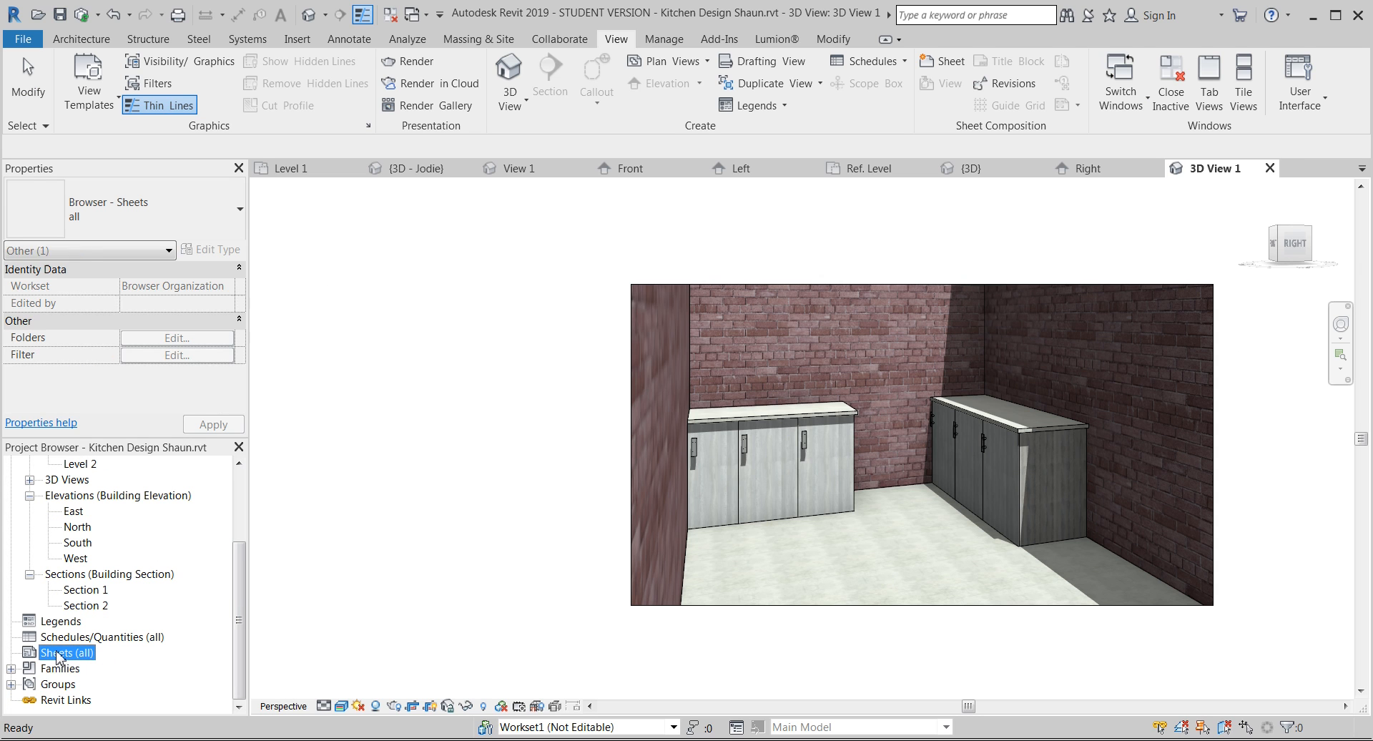
pyautogui.moveTo(238, 569); pyautogui.dragTo(239, 614)
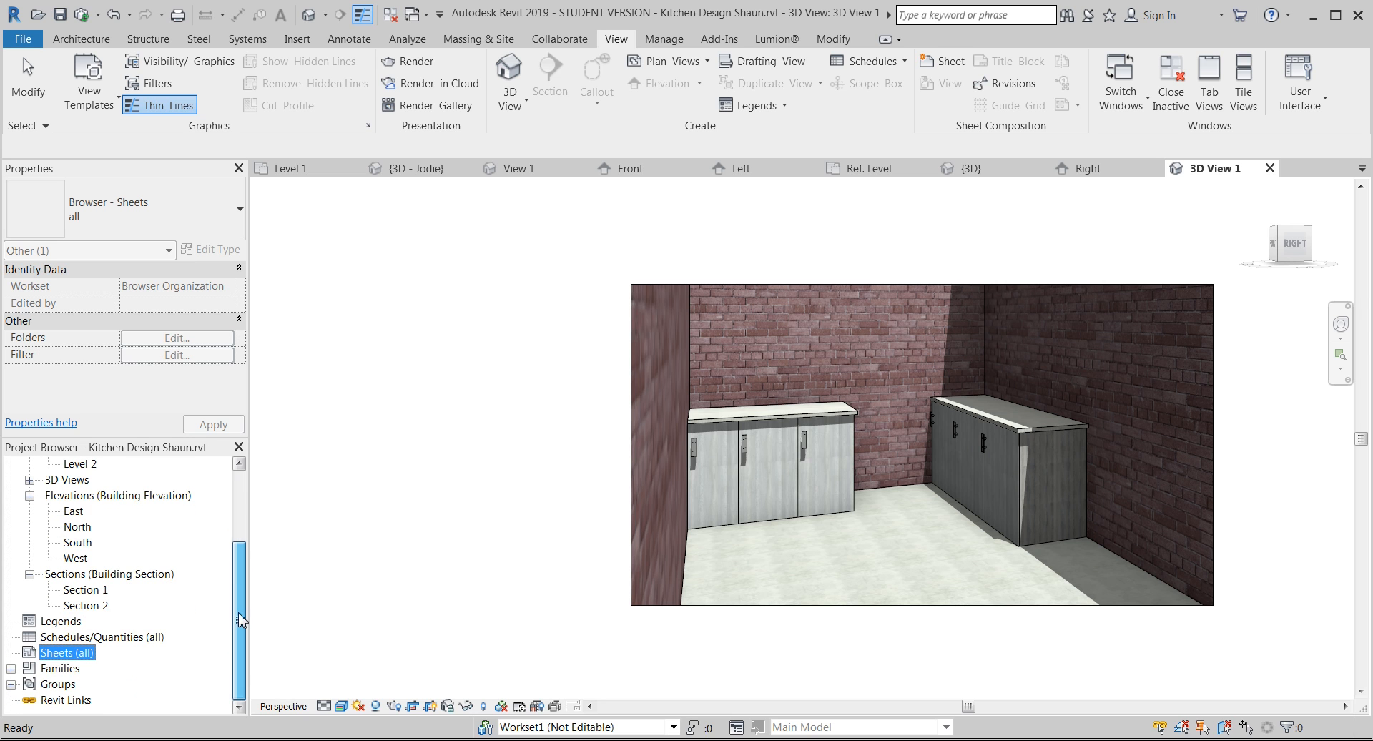
pyautogui.rightClick(69, 658)
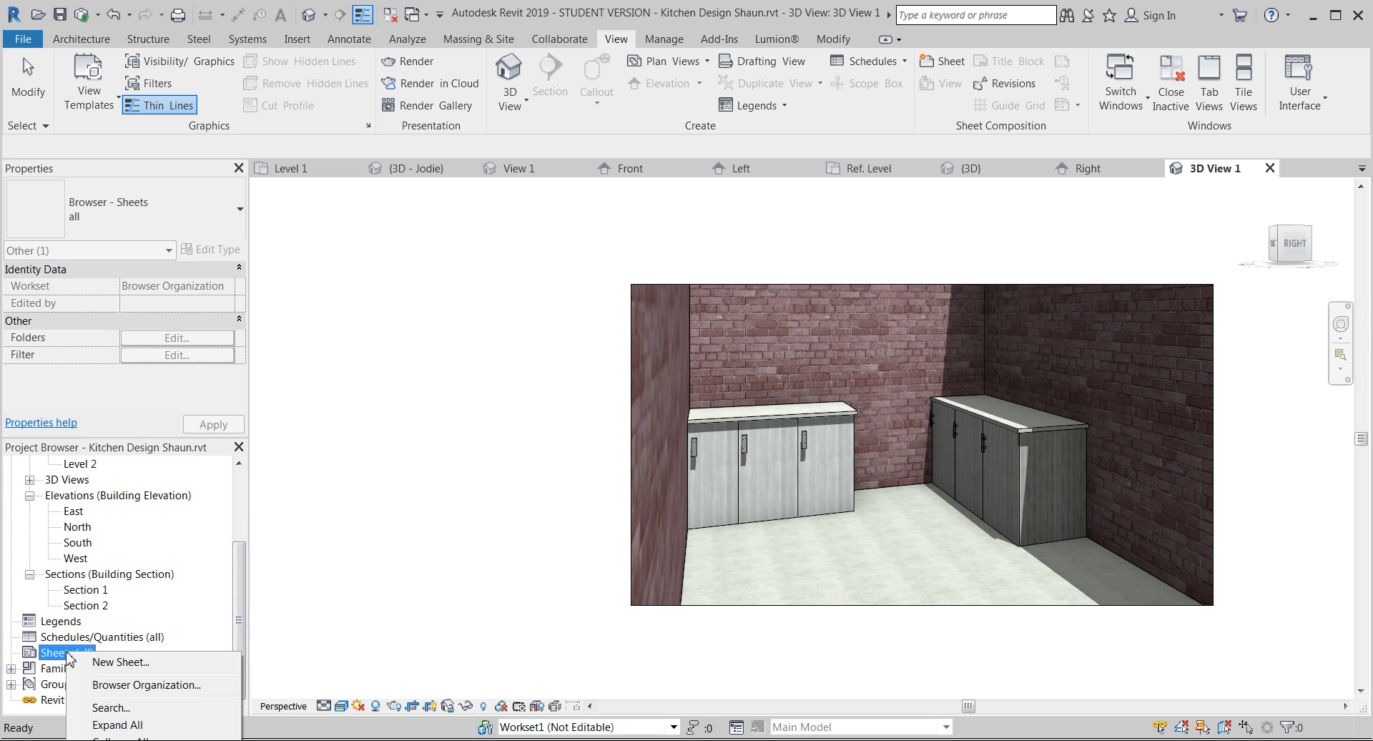
pyautogui.click(134, 665)
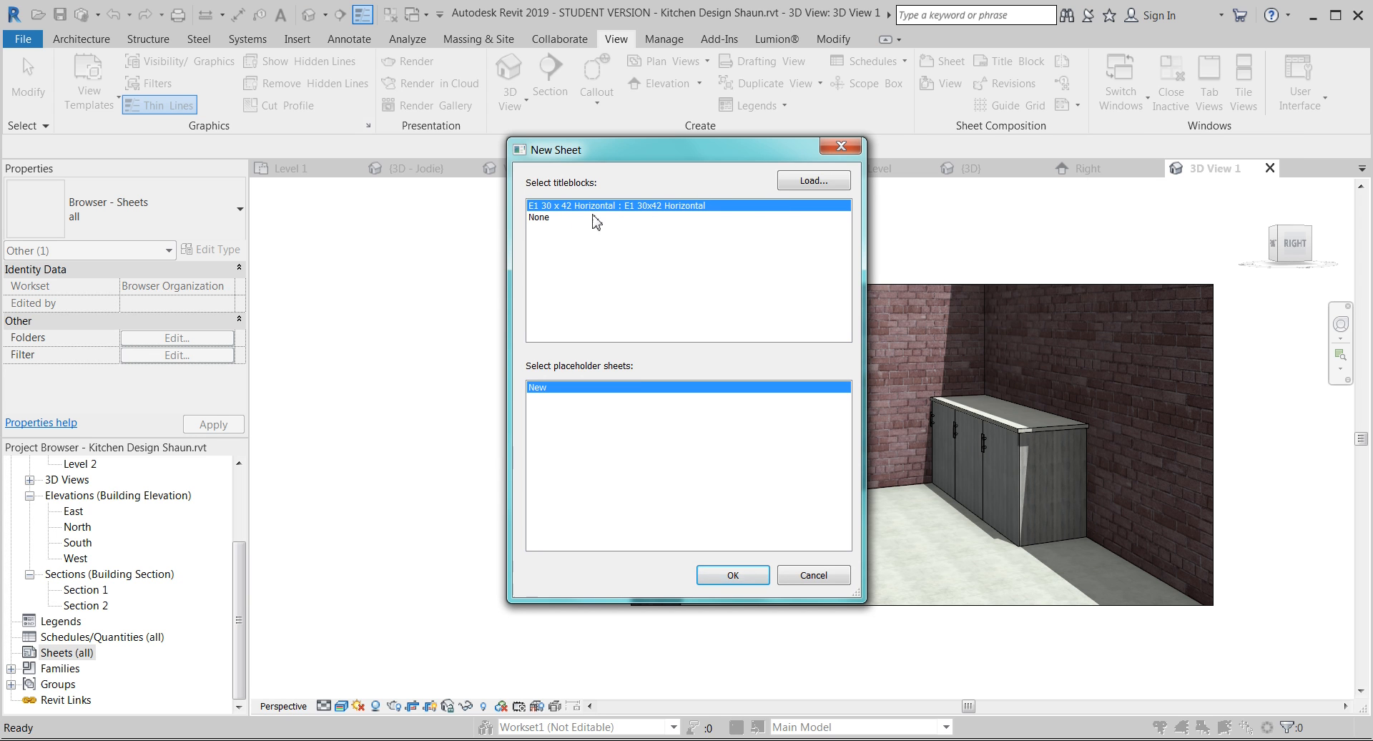
pyautogui.click(724, 577)
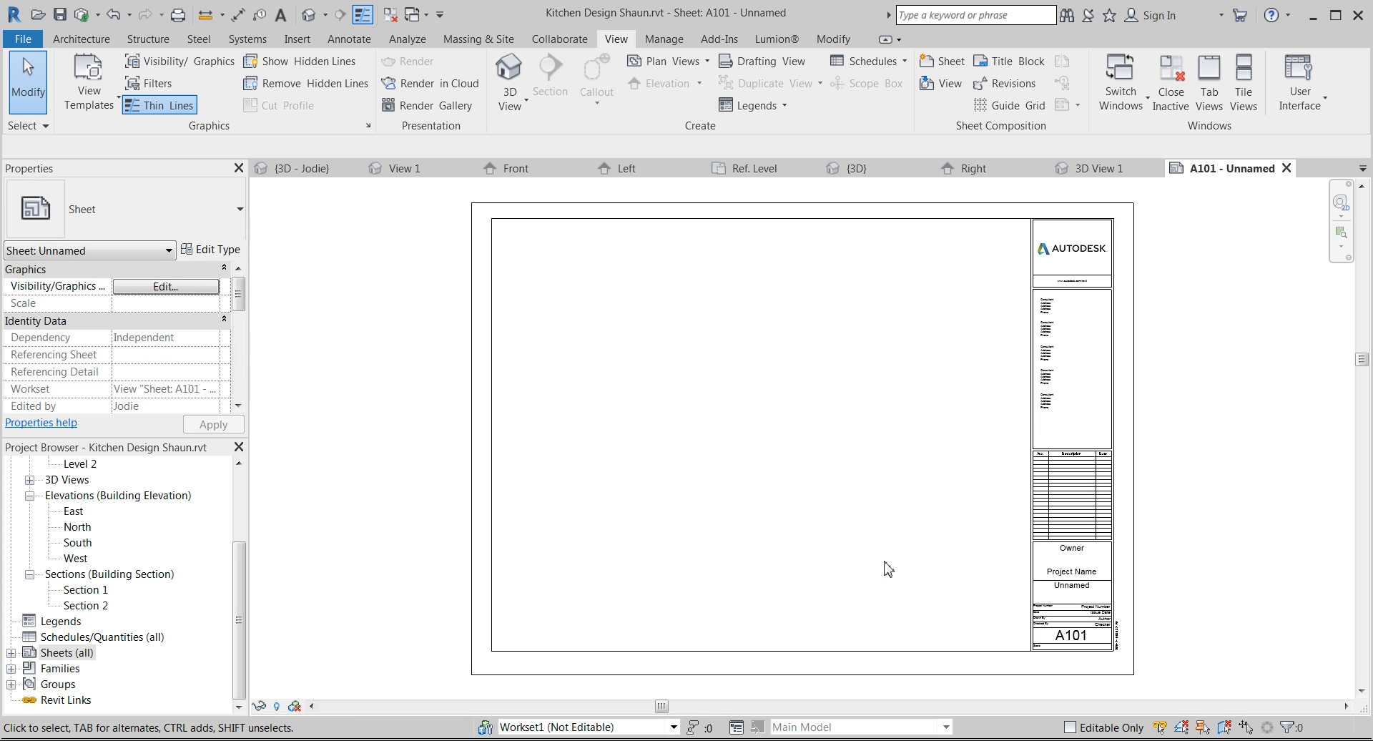
pyautogui.moveTo(887, 568); pyautogui.dragTo(813, 543, button='middle')
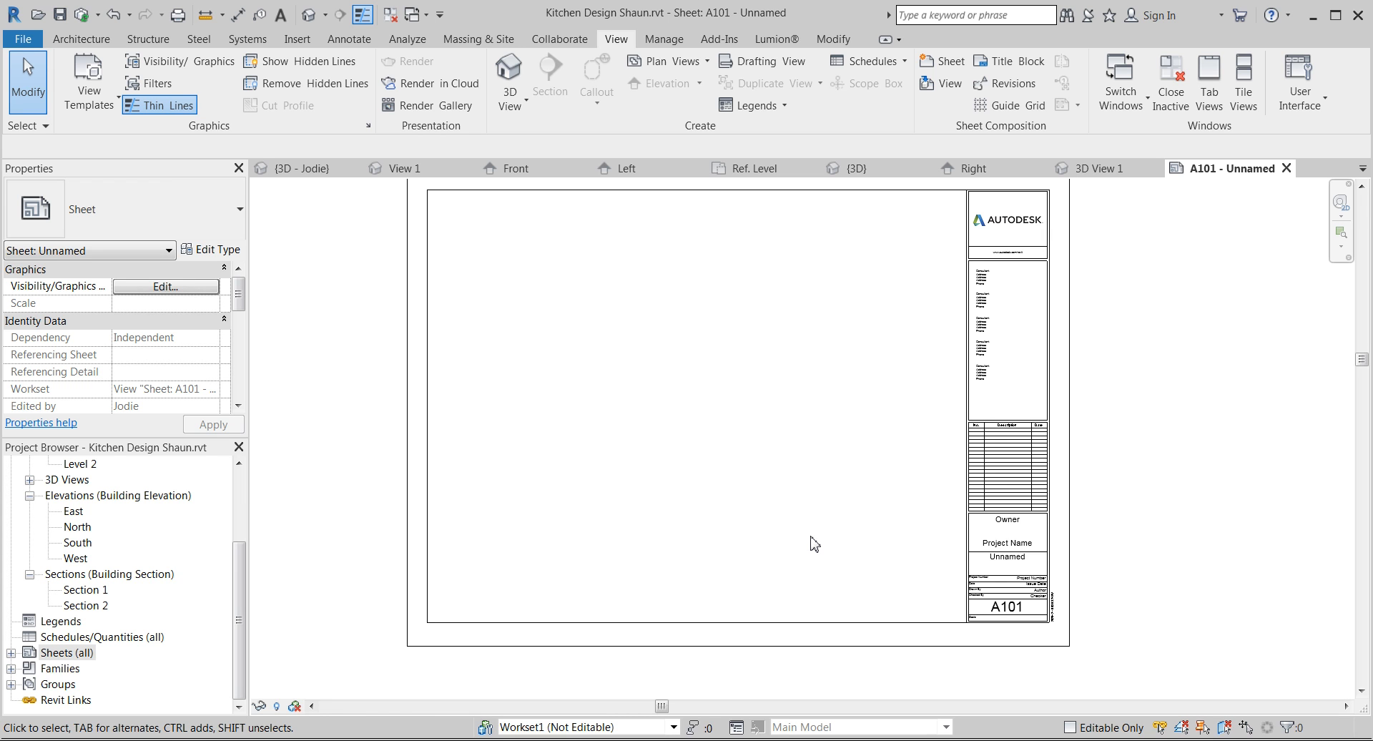
pyautogui.click(10, 652)
pyautogui.click(85, 653)
pyautogui.doubleClick(114, 670)
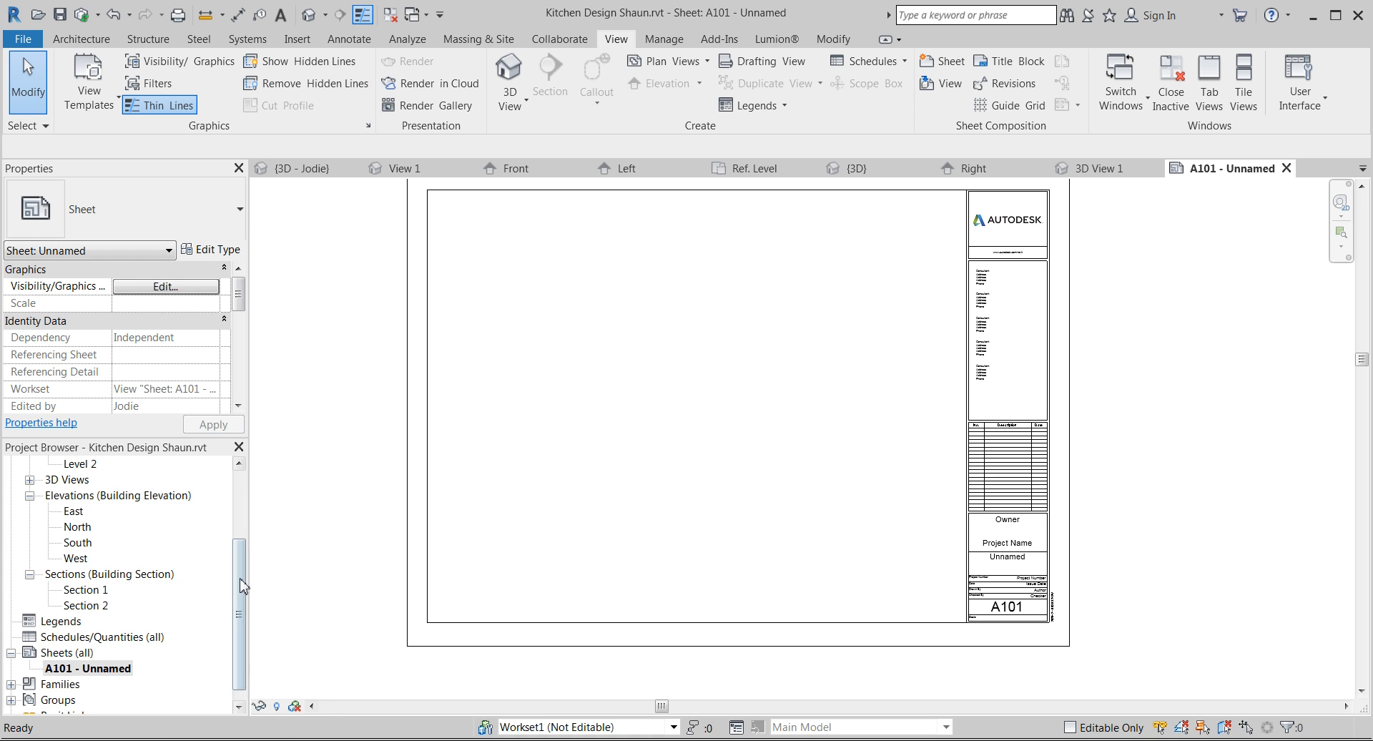
# - Place the 3D View 1 camera view on the sheet near its lower-left corner
pyautogui.moveTo(244, 587); pyautogui.dragTo(250, 478)
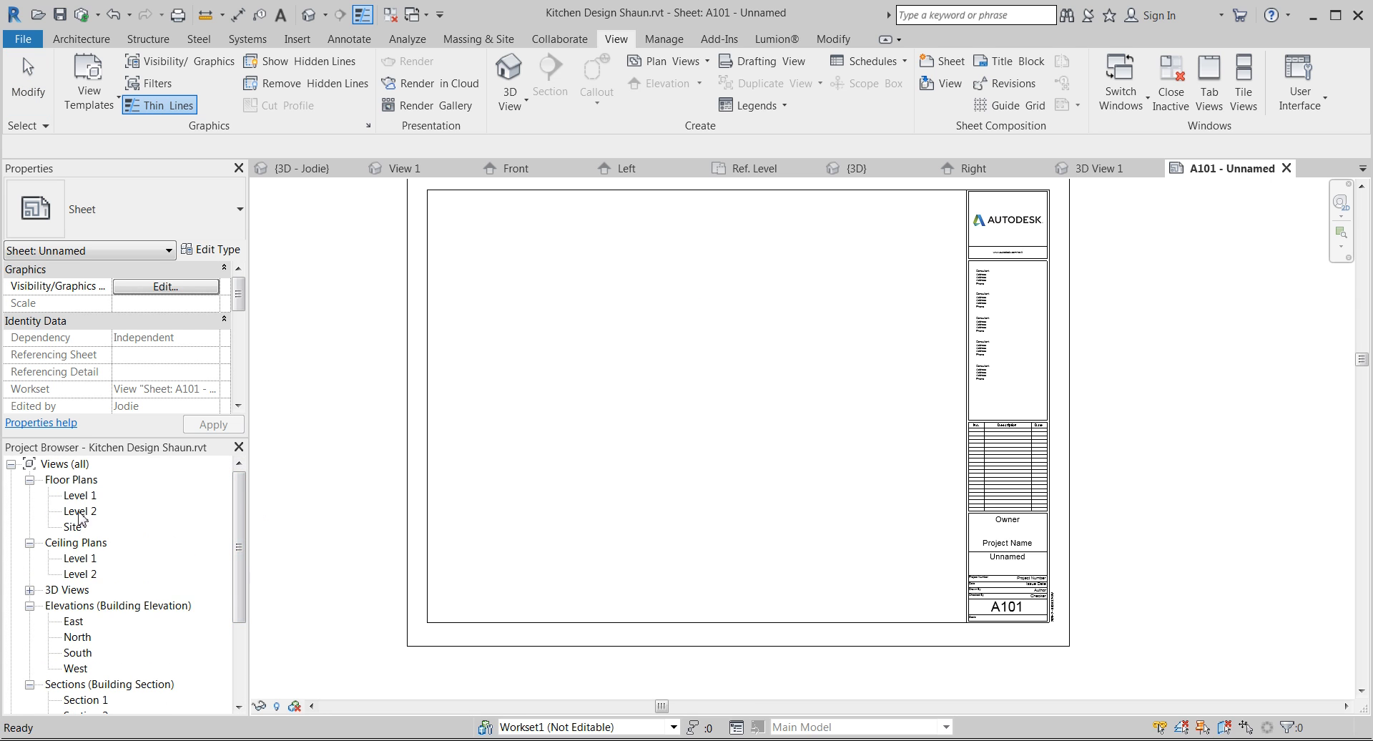
pyautogui.scroll(-1, 111, 541)
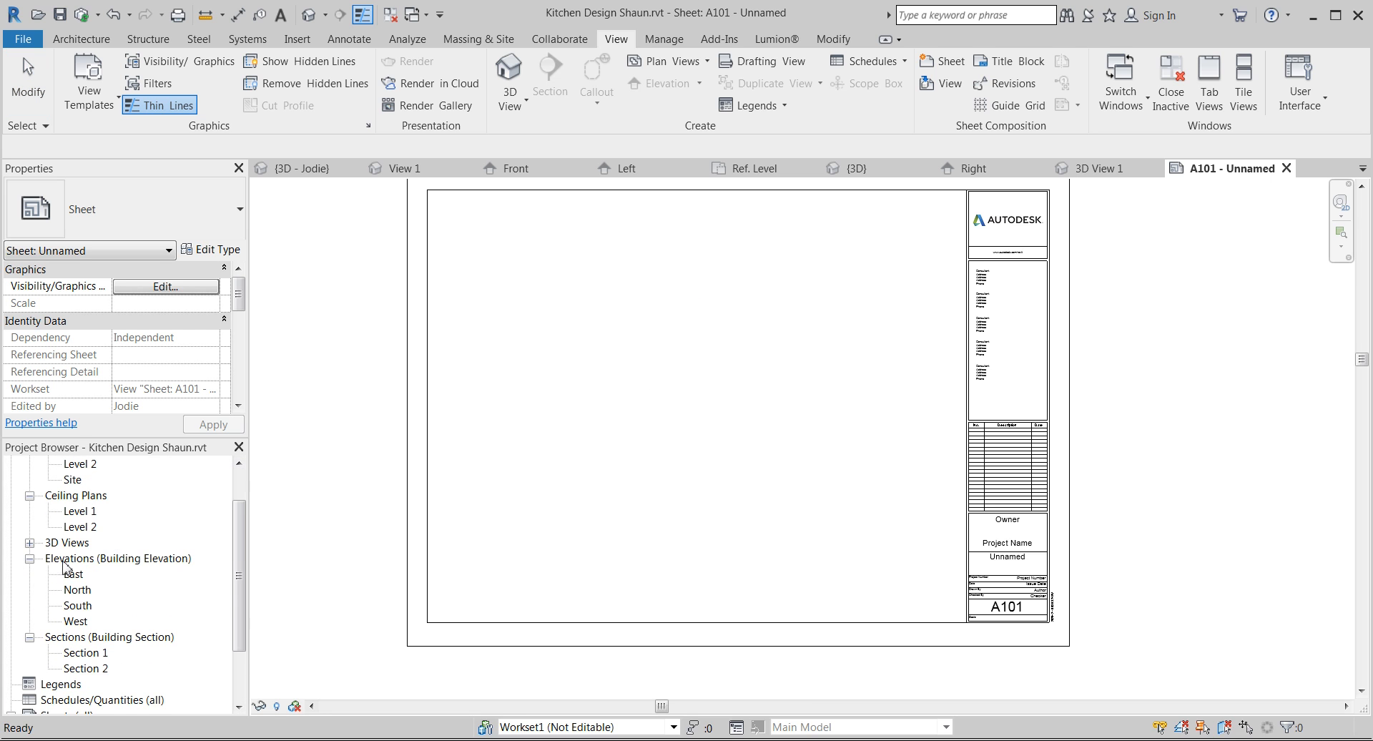
pyautogui.click(30, 543)
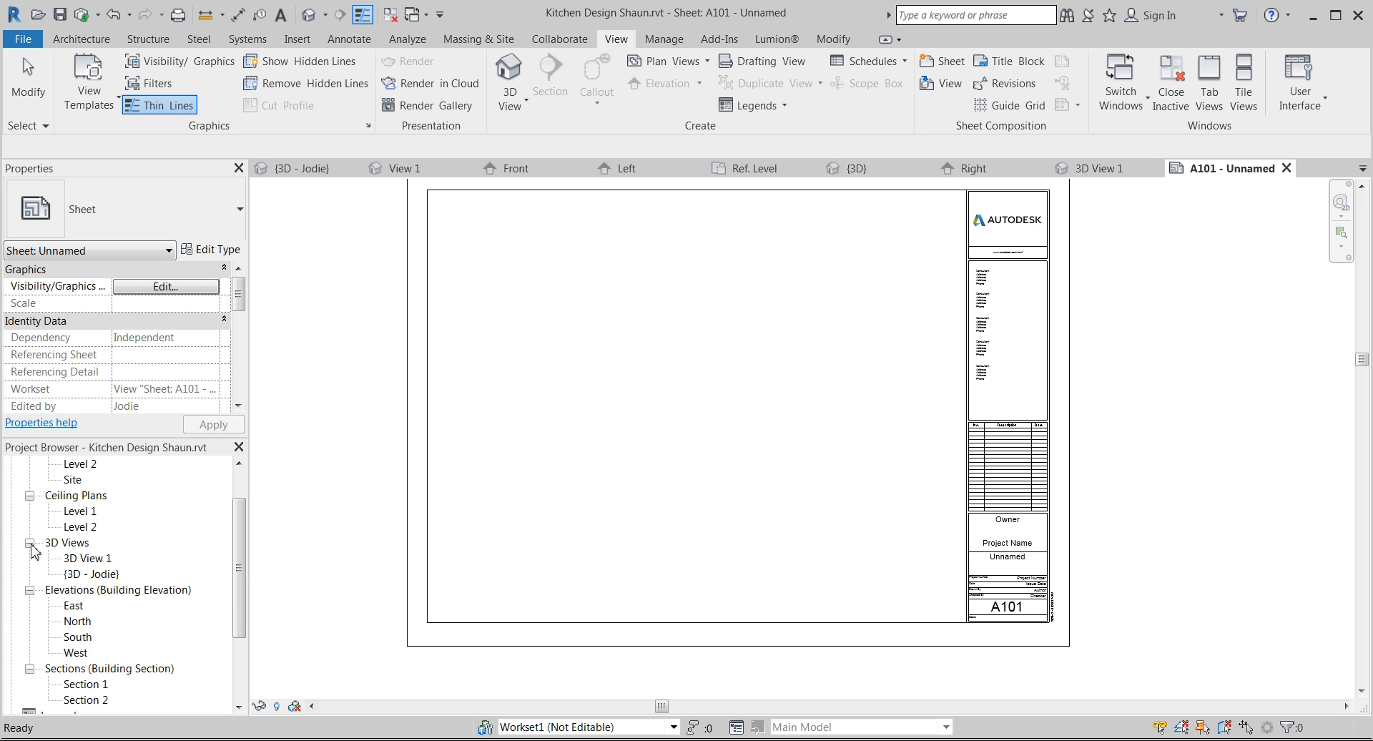
pyautogui.click(97, 560)
pyautogui.moveTo(97, 560); pyautogui.dragTo(680, 393)
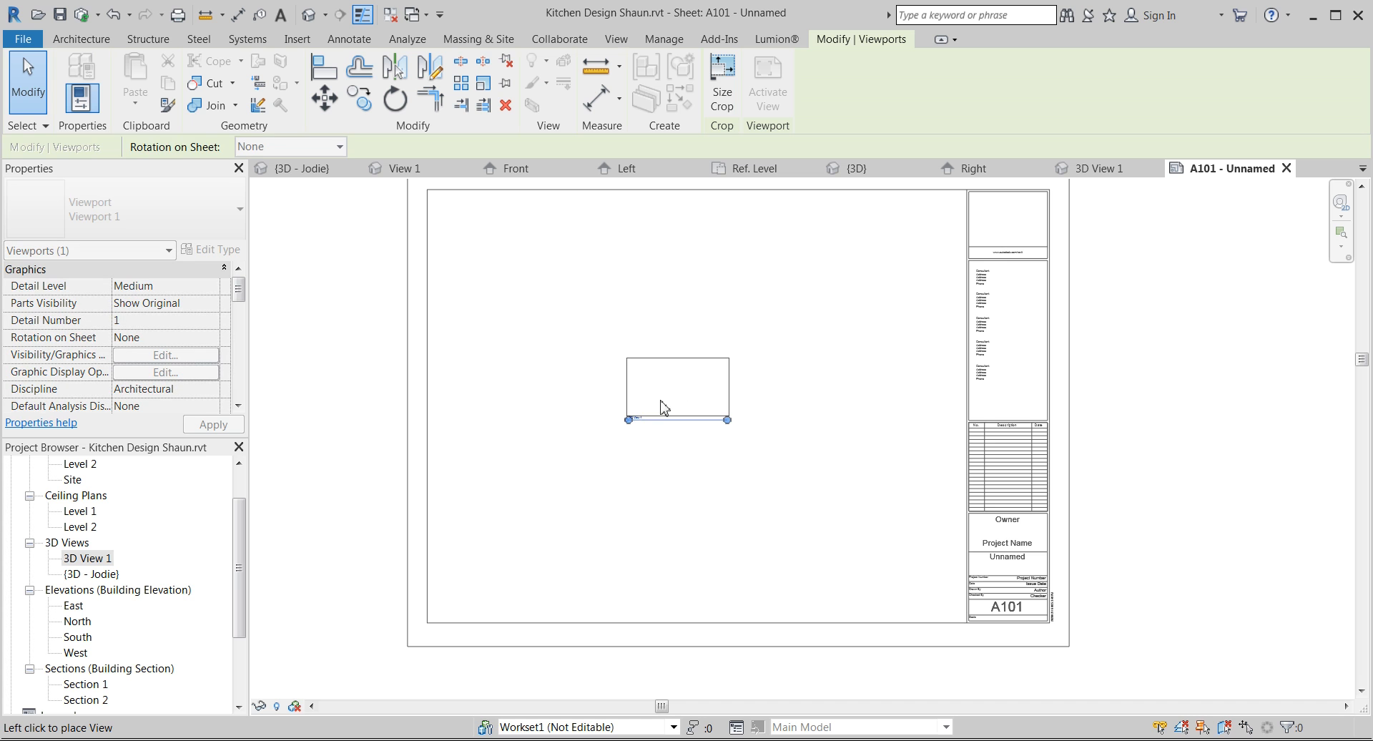
pyautogui.click(526, 547)
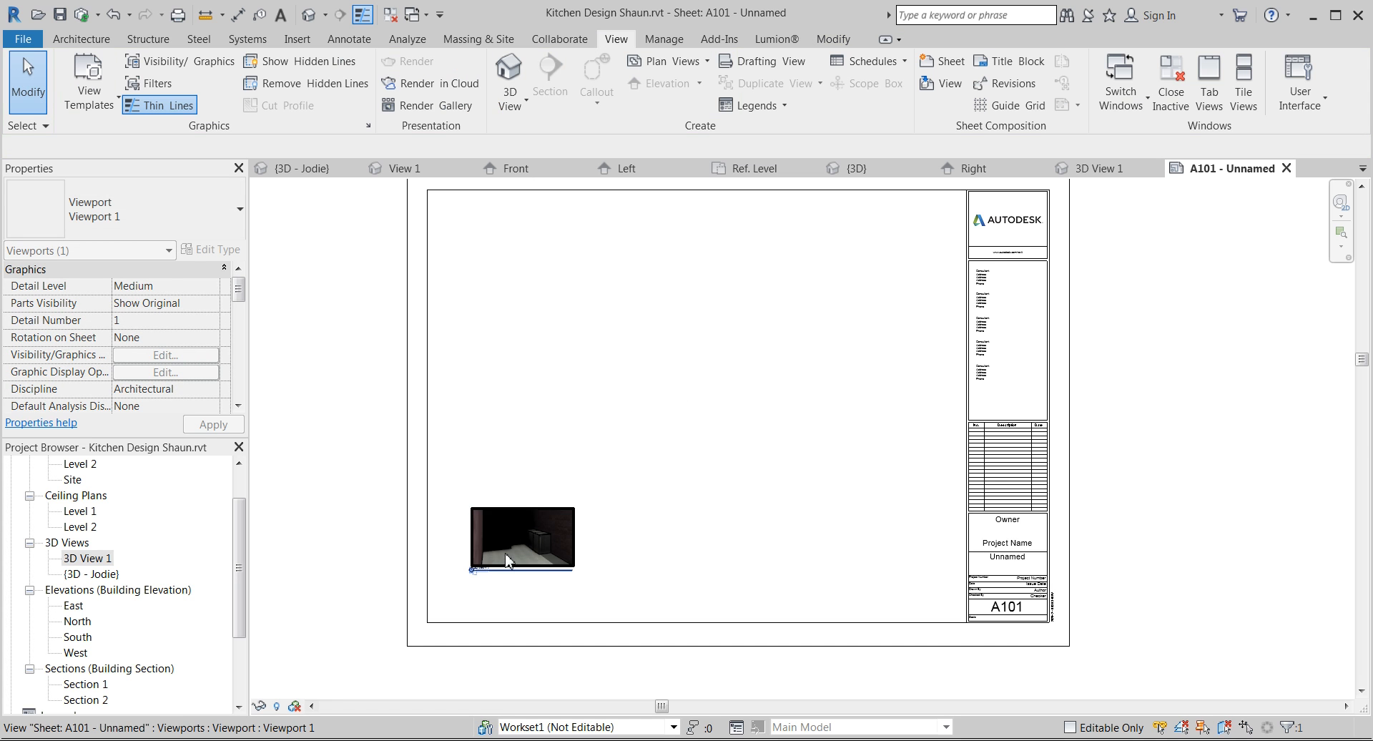
pyautogui.scroll(5, 501, 551)
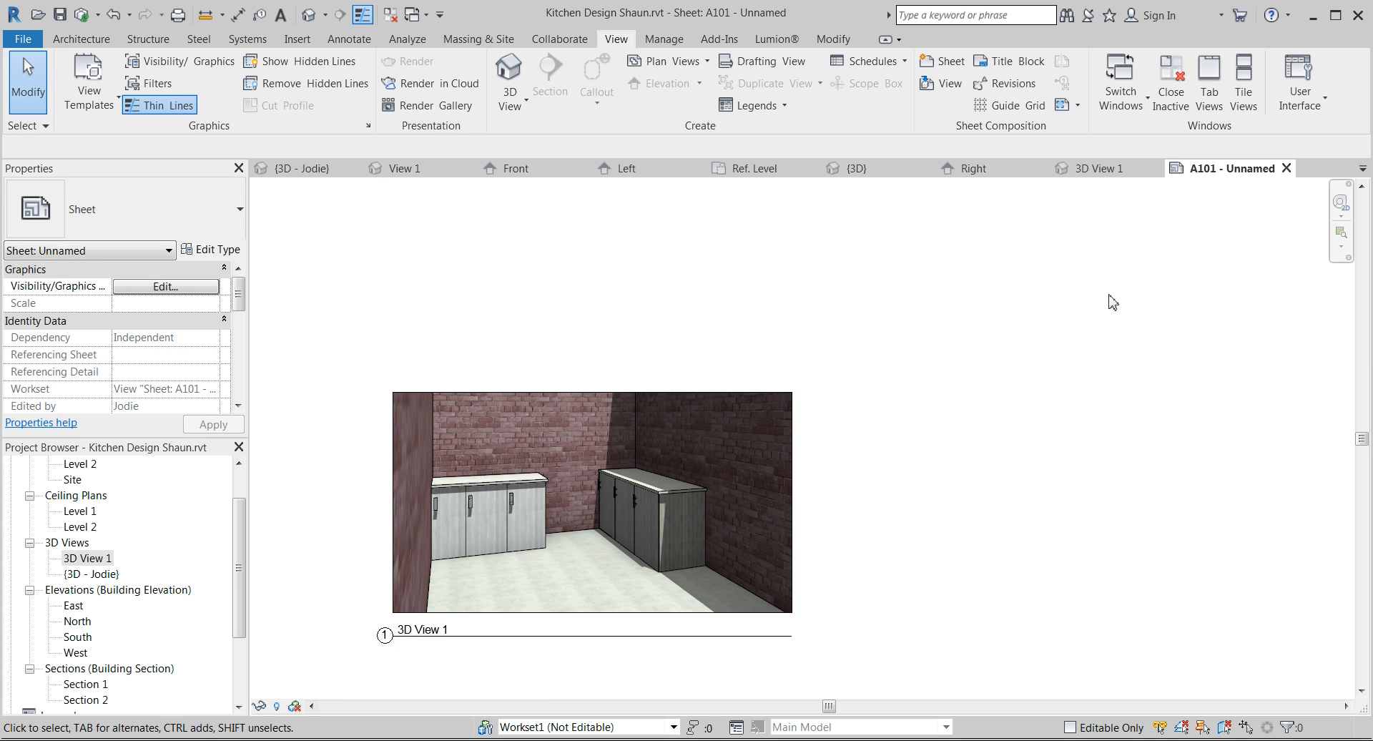
# - Select the 3D View 1 viewport on the sheet and examine its properties
pyautogui.scroll(-4, 1112, 301)
pyautogui.scroll(1, 996, 407)
pyautogui.click(779, 416)
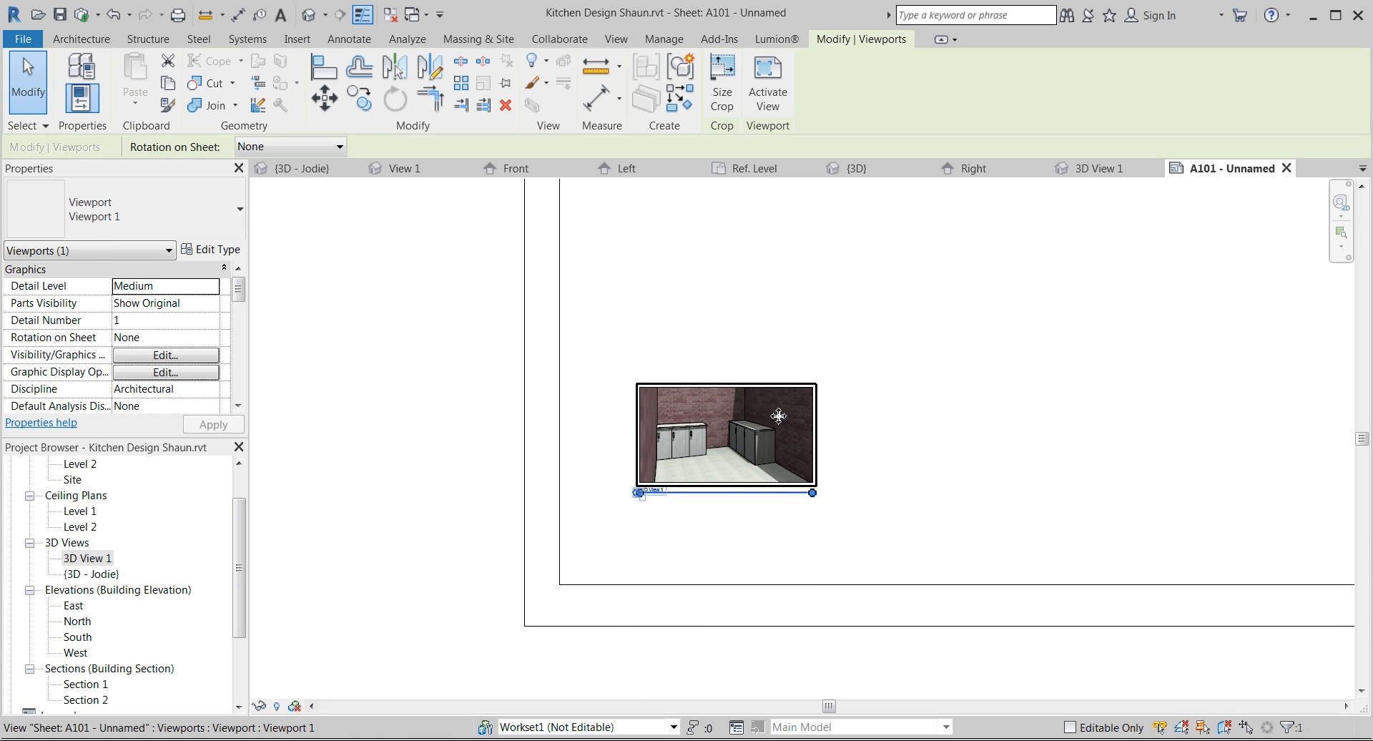
pyautogui.scroll(1, 172, 329)
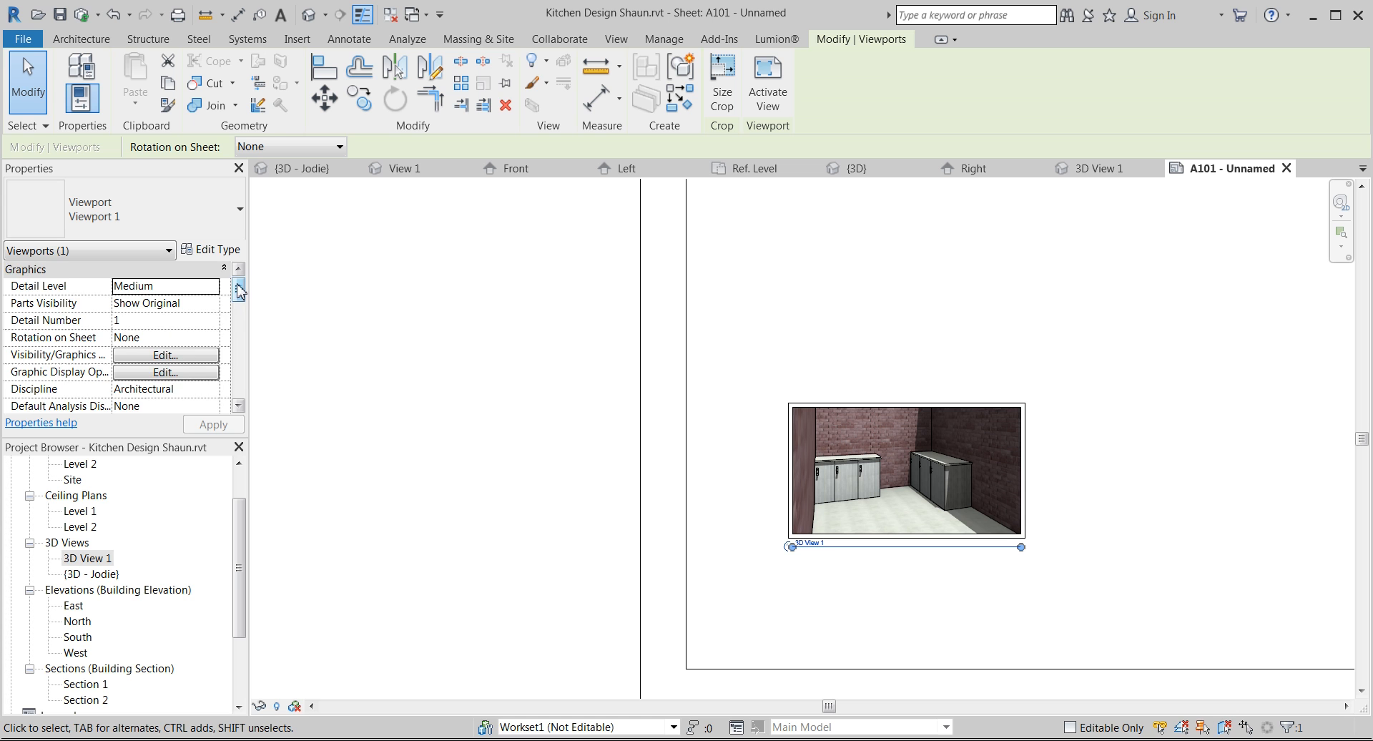
pyautogui.moveTo(240, 299); pyautogui.dragTo(238, 400)
pyautogui.scroll(-2, 677, 572)
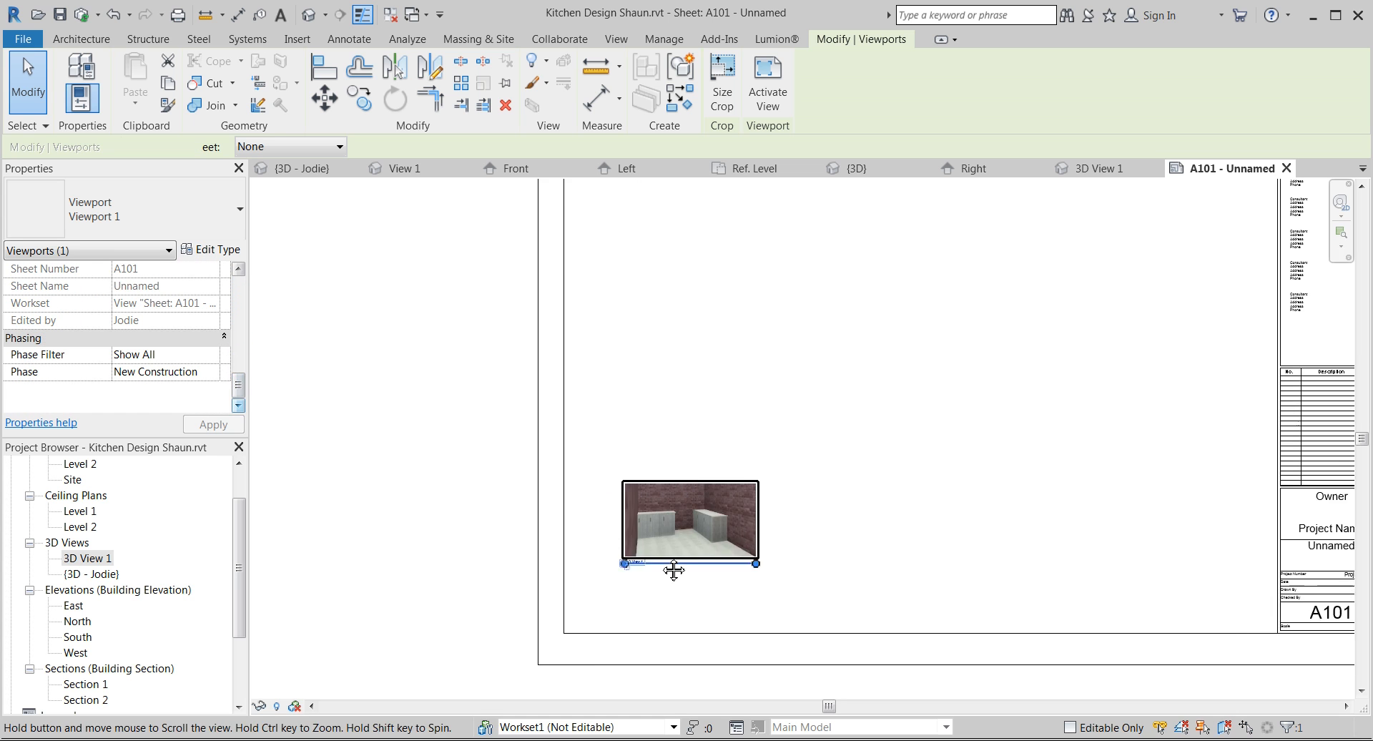
# - Activate the 3D View 1 viewport and assign the "3D interior renders" template to new views of its 3D View type
pyautogui.doubleClick(670, 537)
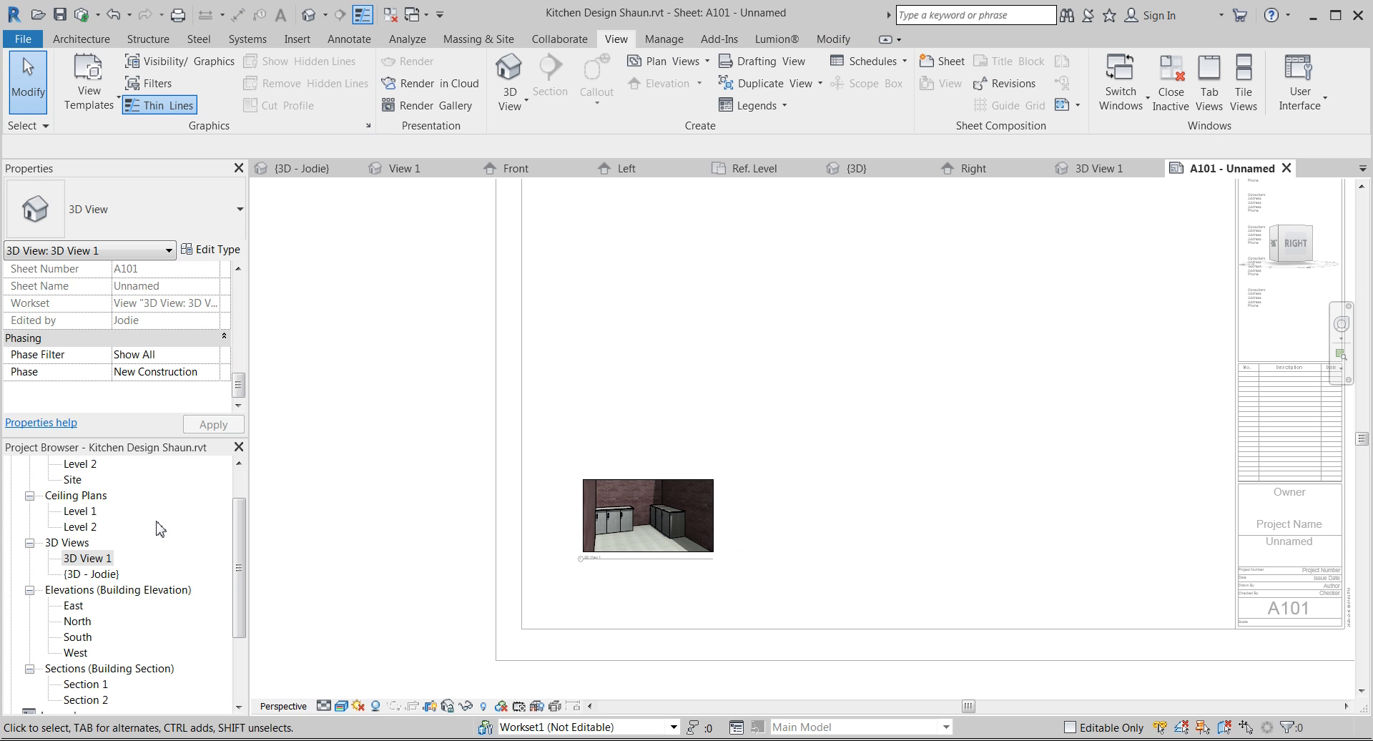
pyautogui.click(218, 250)
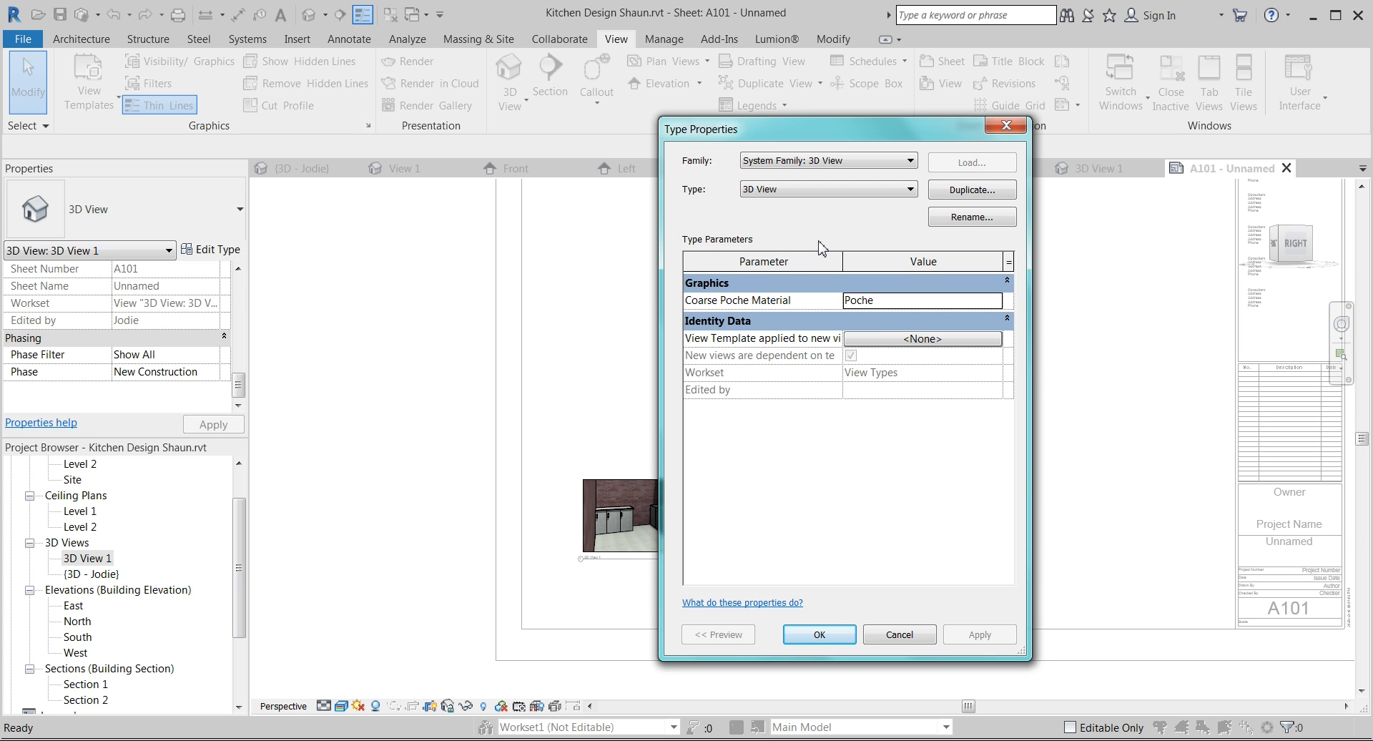
pyautogui.click(900, 339)
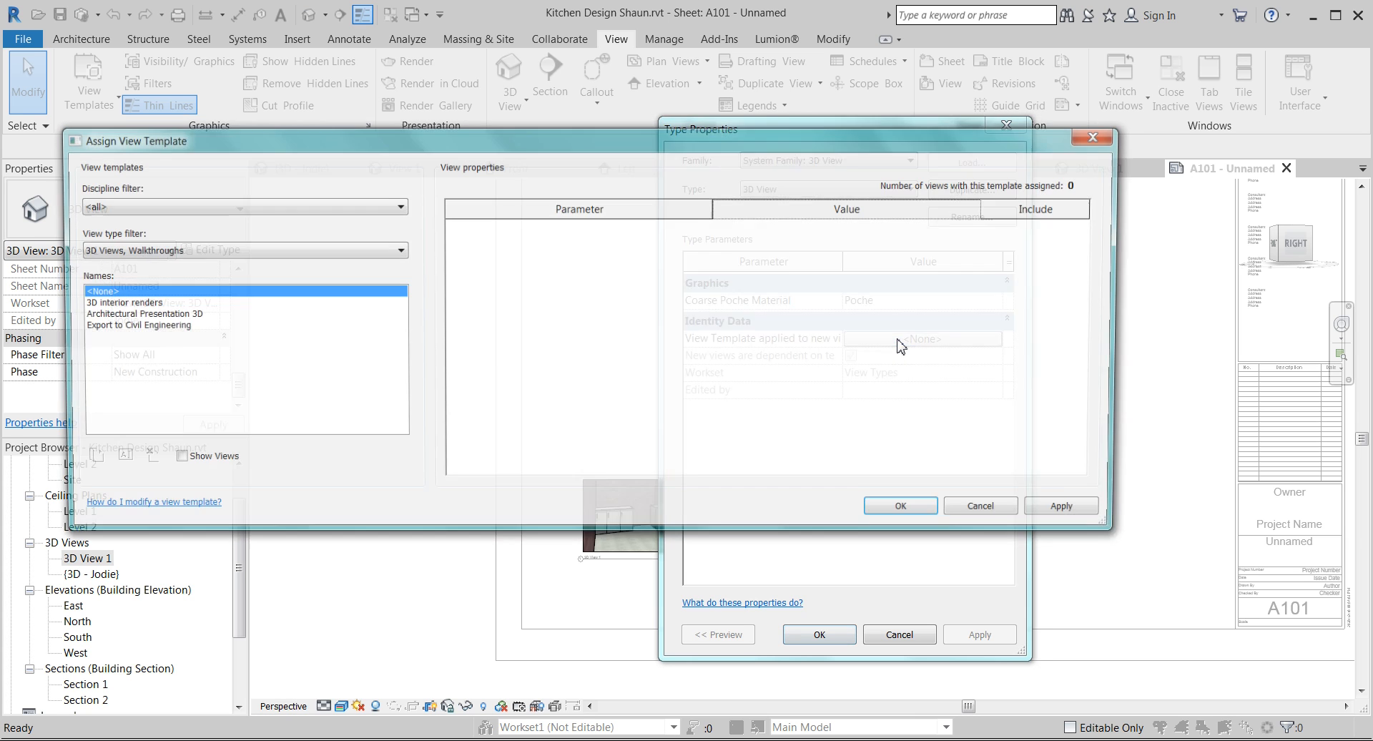
pyautogui.click(133, 303)
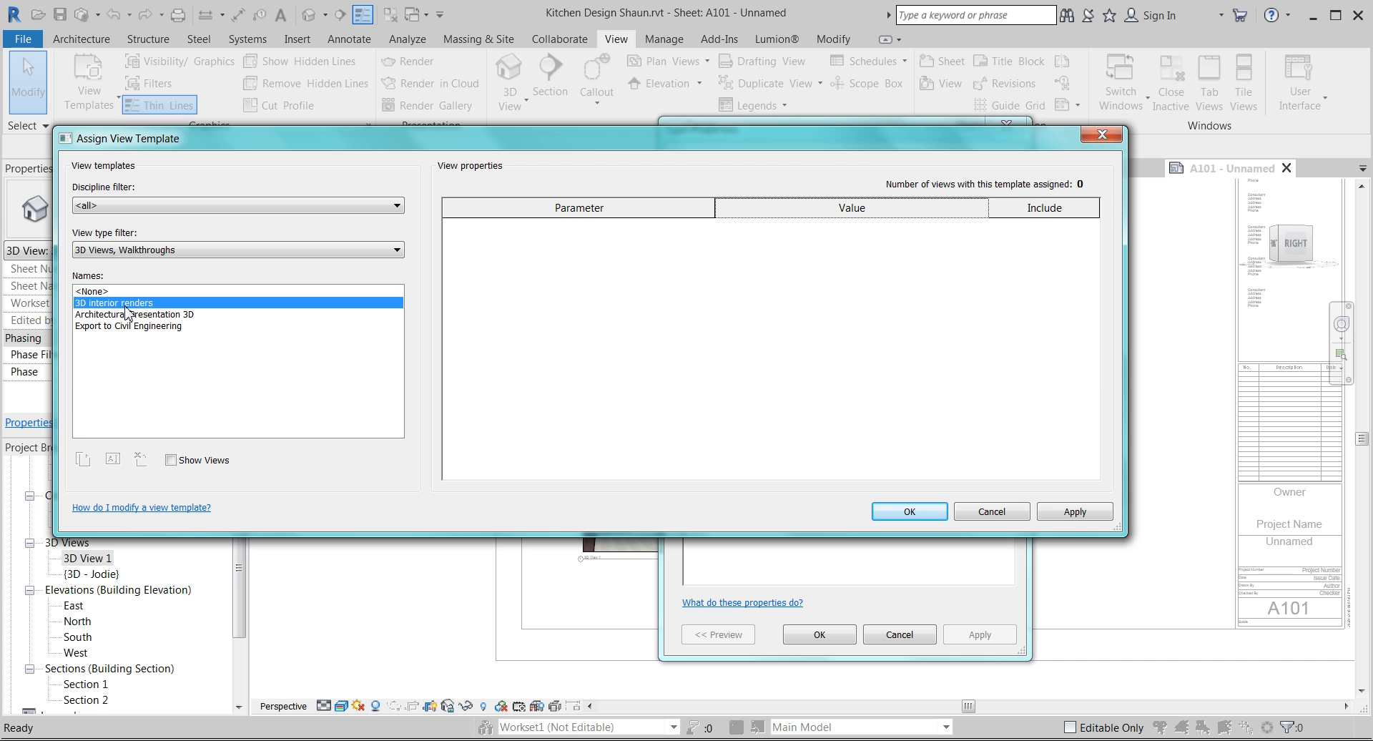
pyautogui.click(1070, 512)
pyautogui.click(932, 511)
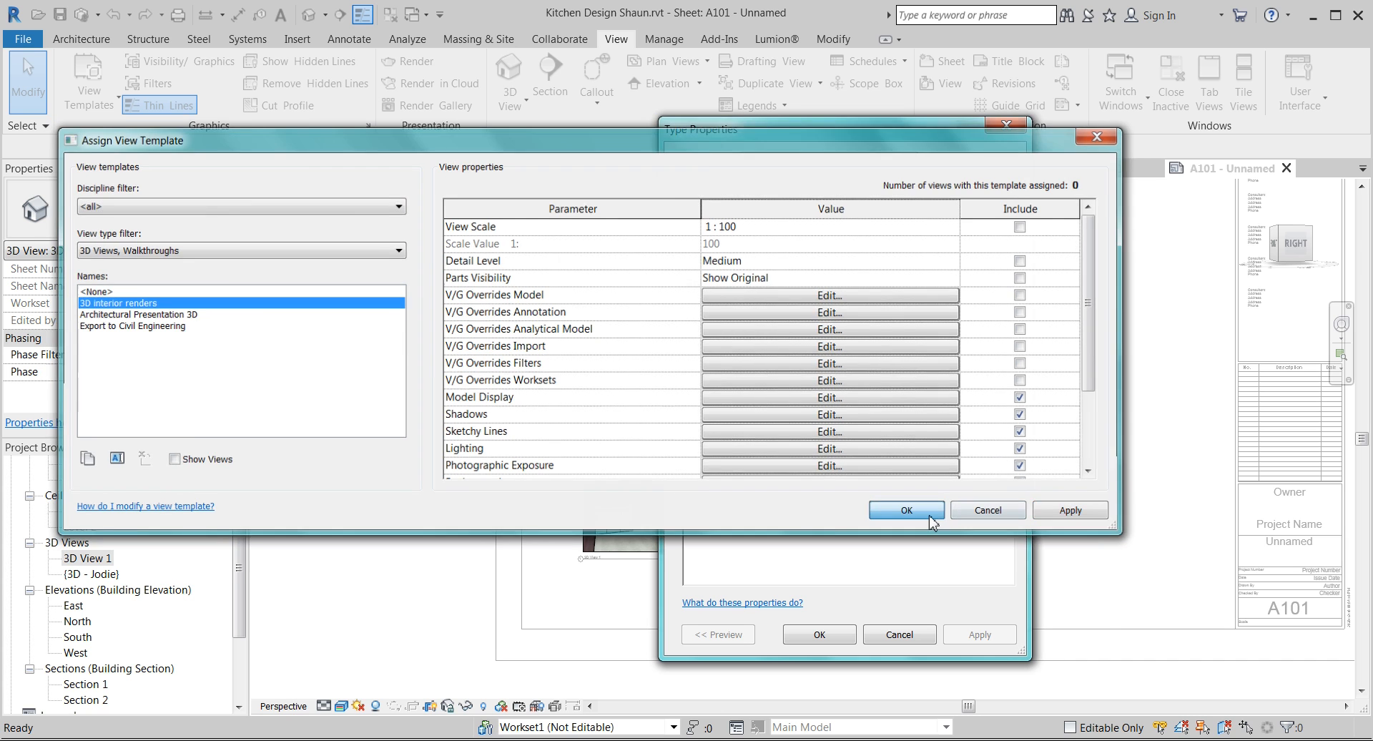
pyautogui.click(820, 634)
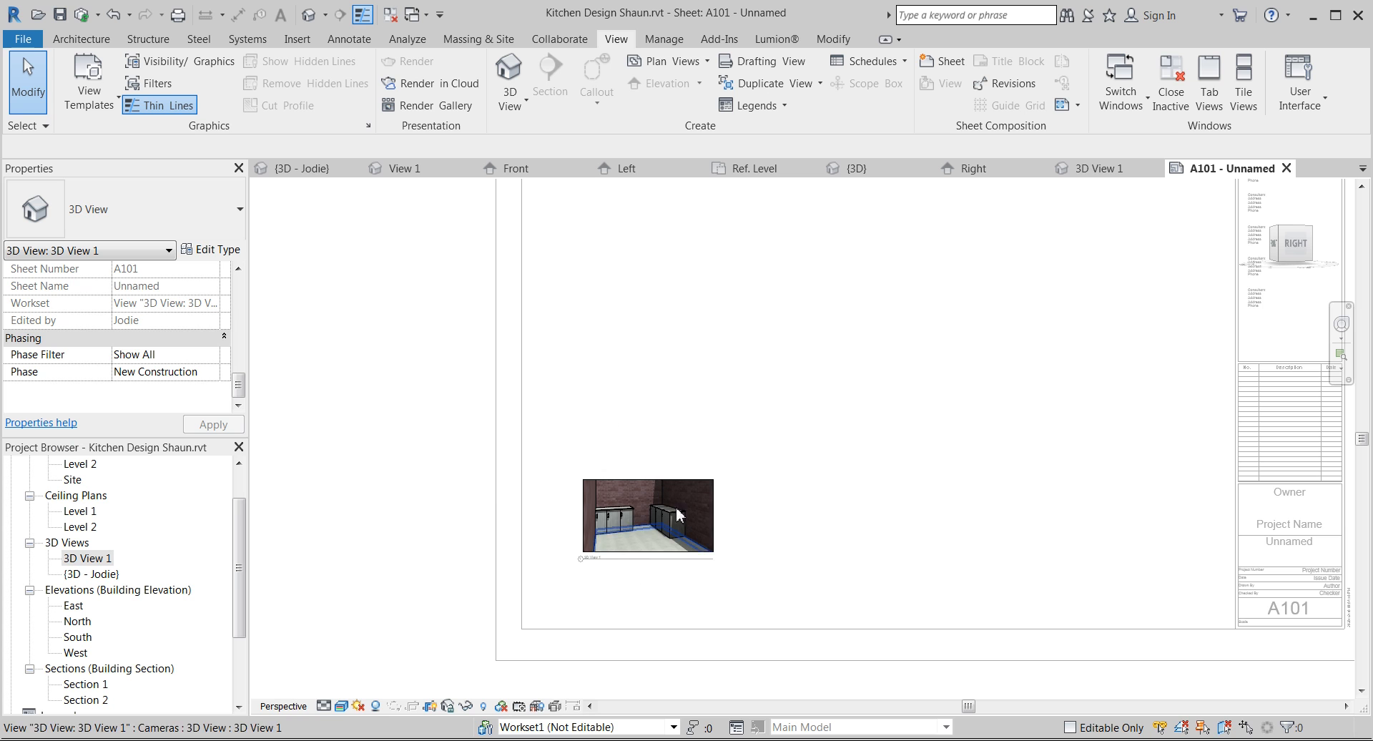
# - Deactivate the 3D view and move its viewport to the upper-left corner of the sheet's drawing area
pyautogui.scroll(3, 635, 445)
pyautogui.moveTo(639, 444); pyautogui.dragTo(687, 257, button='middle')
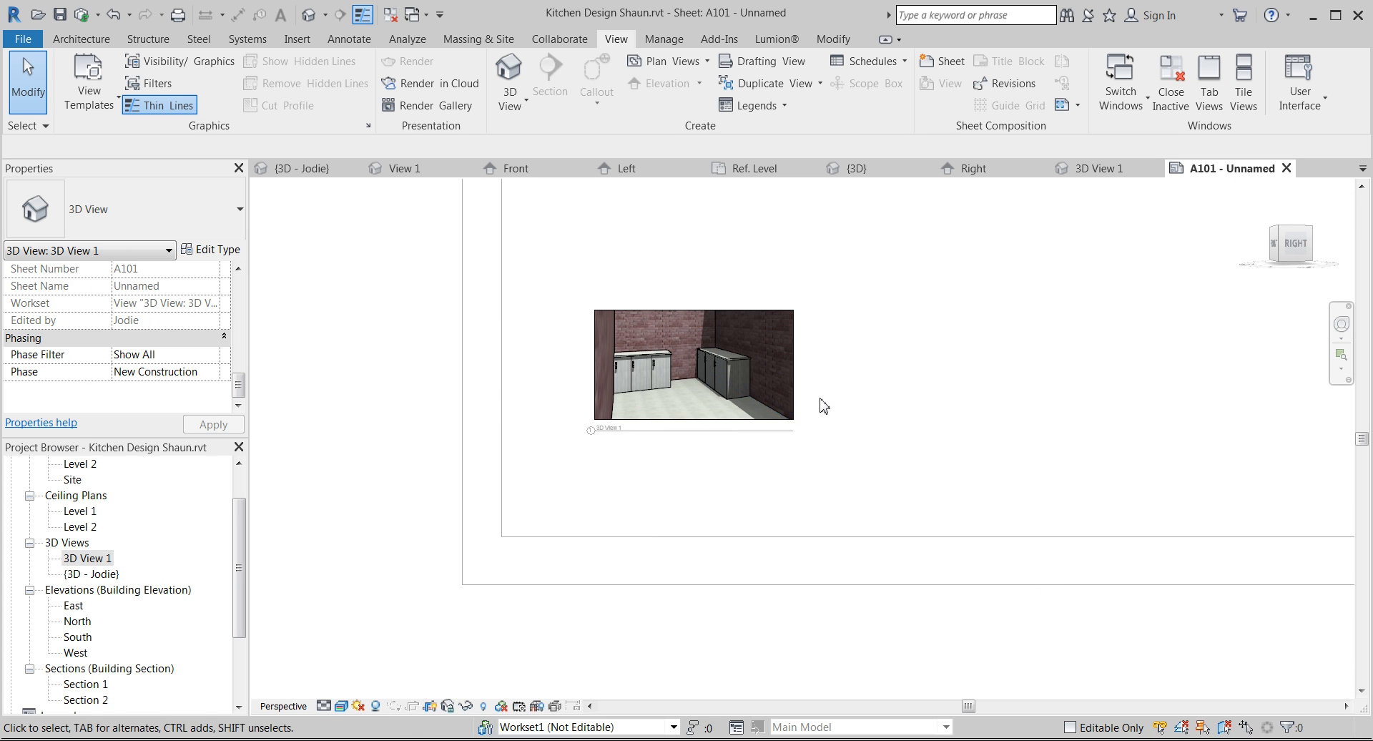
pyautogui.rightClick(869, 359)
pyautogui.click(929, 427)
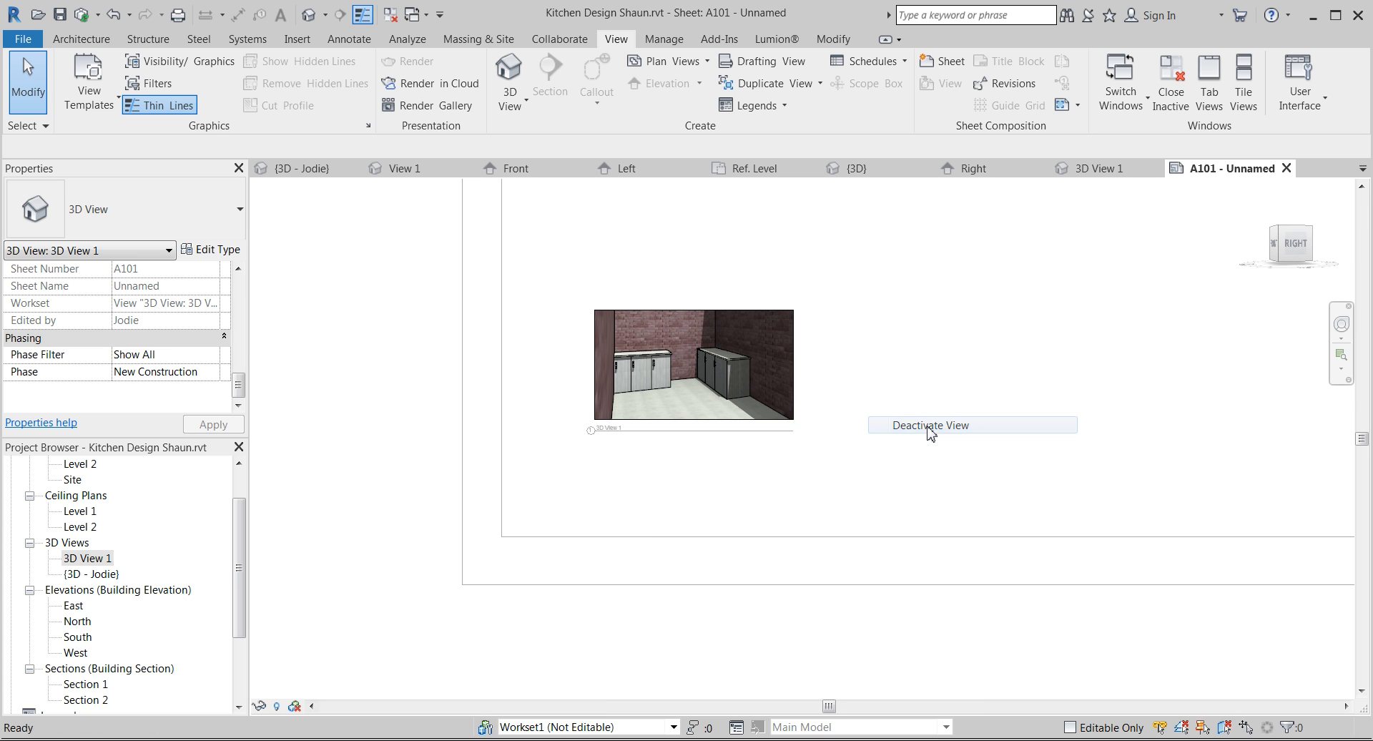
pyautogui.scroll(-4, 804, 585)
pyautogui.moveTo(692, 543); pyautogui.dragTo(678, 289)
pyautogui.click(680, 353)
pyautogui.click(674, 296)
pyautogui.click(680, 460)
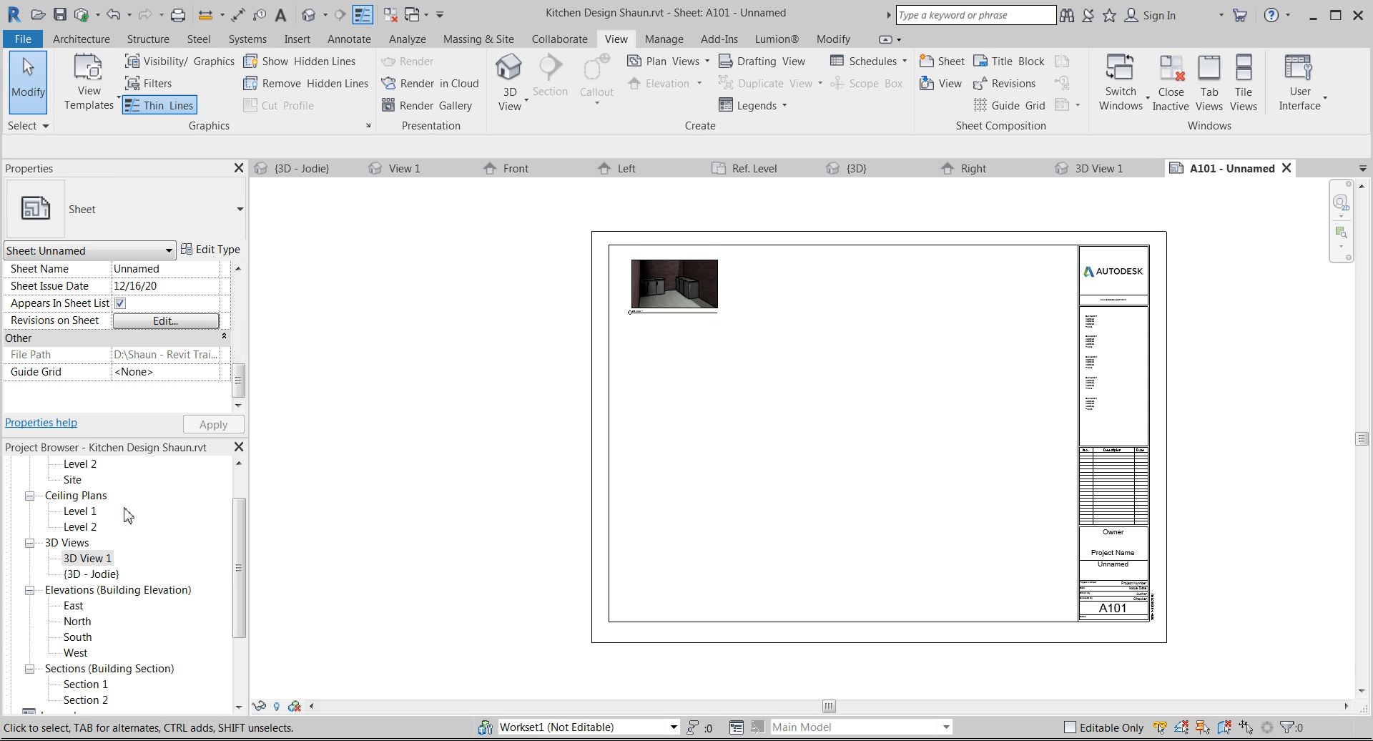
# - Place the Level 1 floor plan on the sheet between the 3D view and the title block
pyautogui.scroll(2, 89, 505)
pyautogui.scroll(-4, 119, 527)
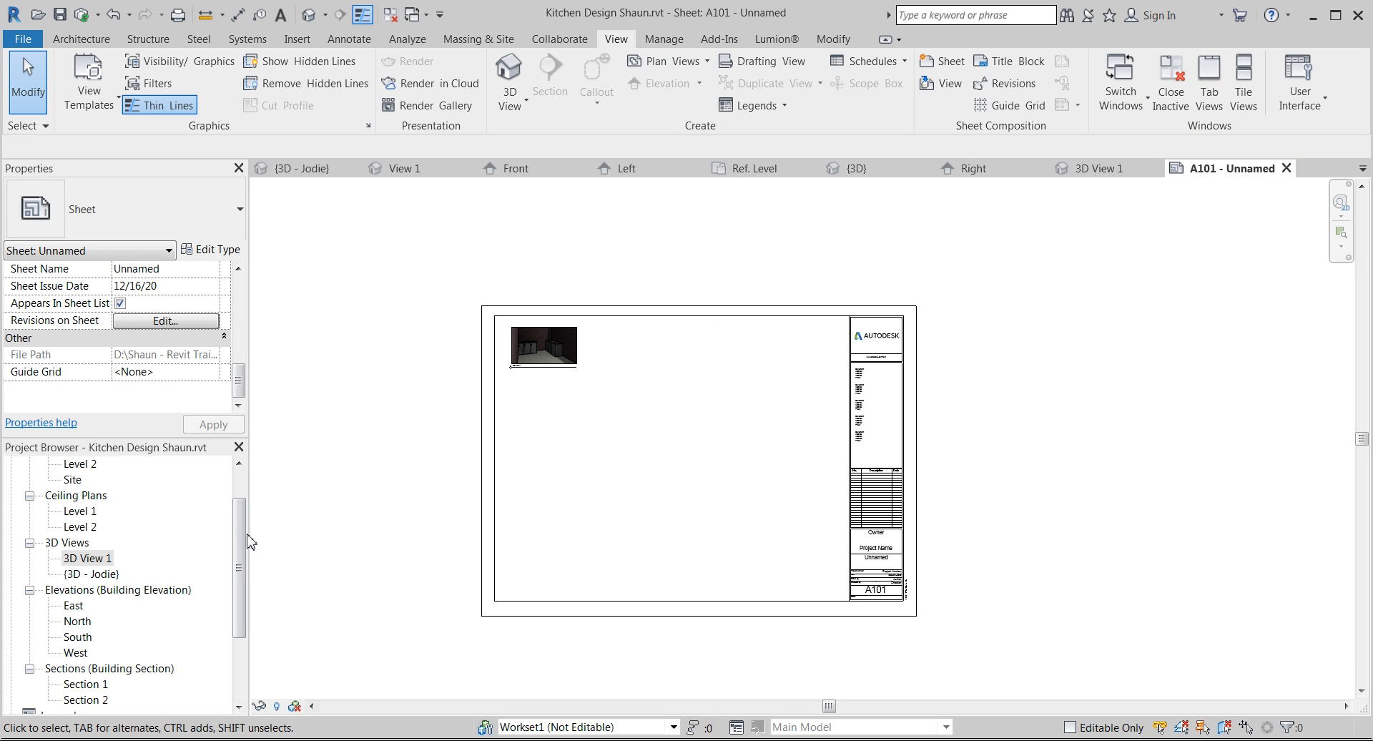
pyautogui.moveTo(246, 532); pyautogui.dragTo(243, 506)
pyautogui.click(79, 495)
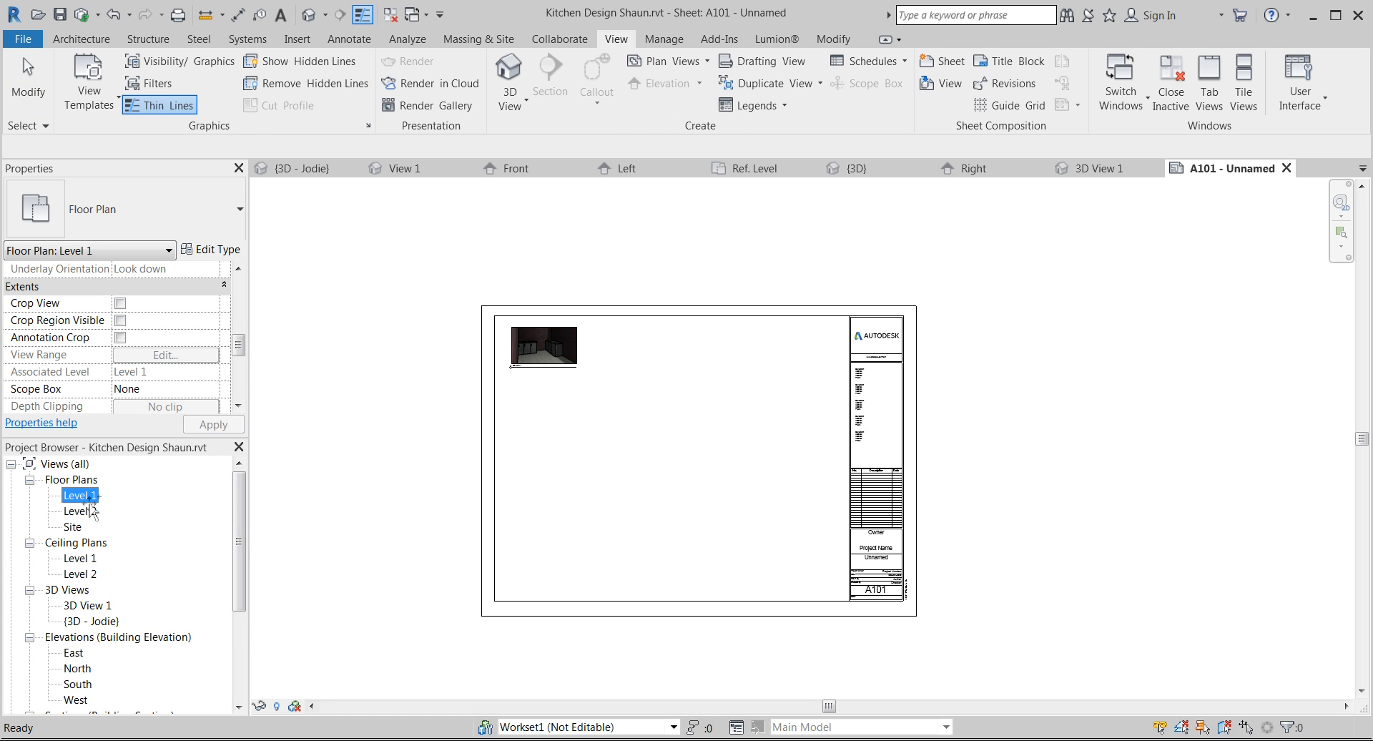
pyautogui.moveTo(392, 507); pyautogui.dragTo(723, 472)
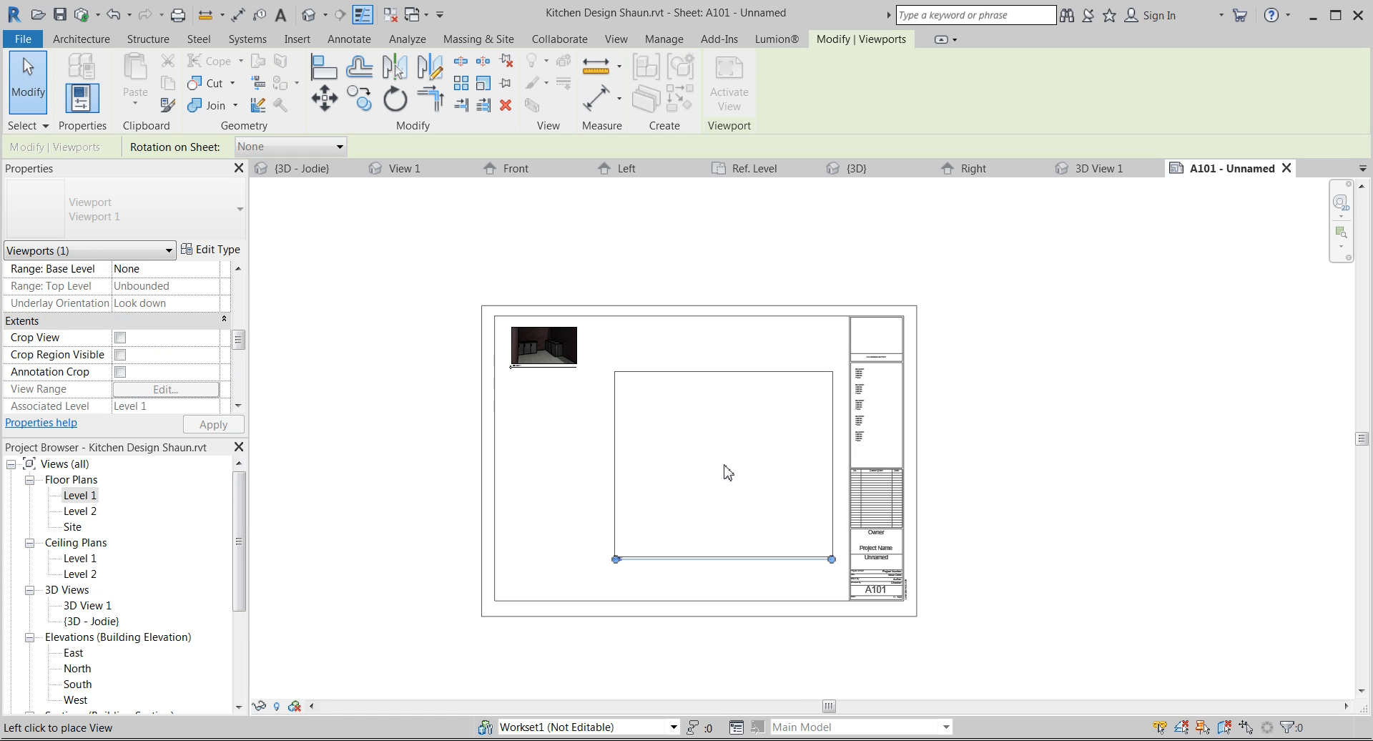
pyautogui.click(719, 422)
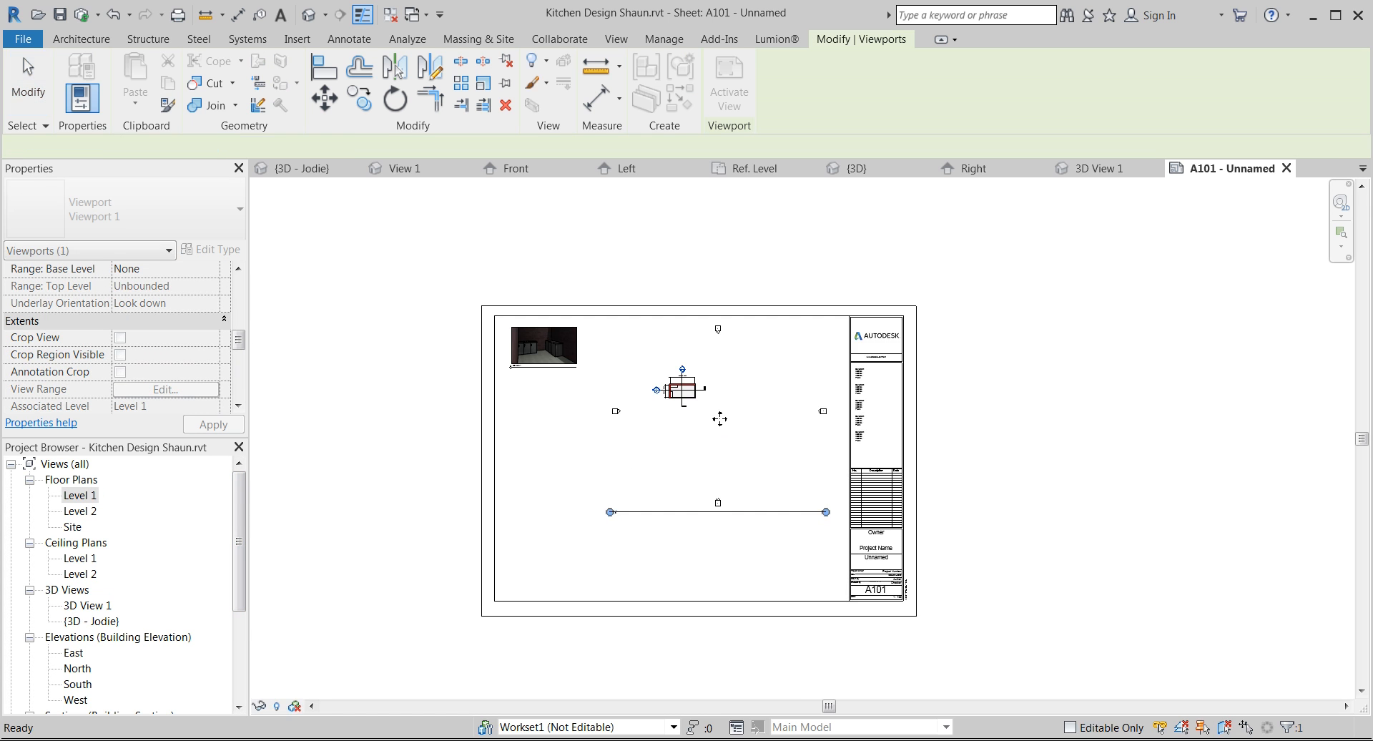
pyautogui.click(678, 565)
# - Activate the Level 1 floor plan viewport and show its crop region
pyautogui.scroll(2, 665, 444)
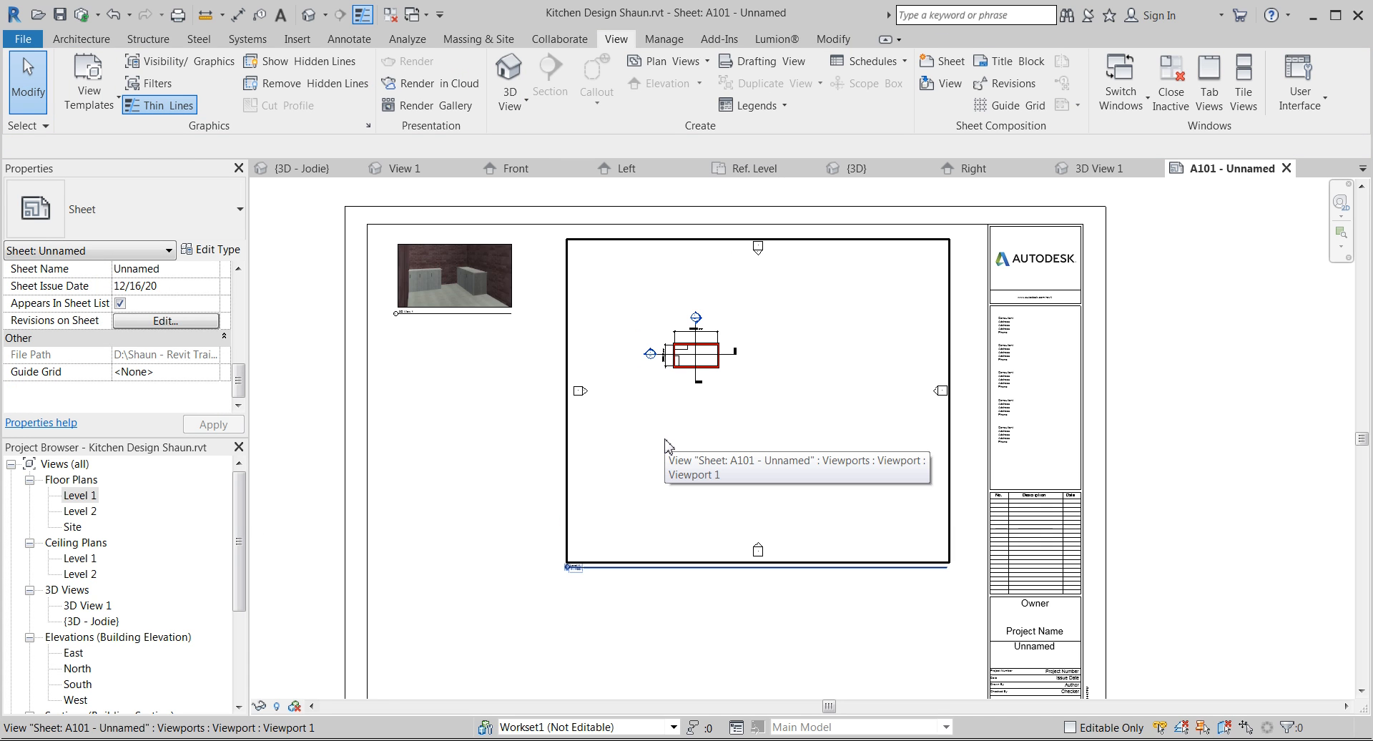
pyautogui.doubleClick(677, 477)
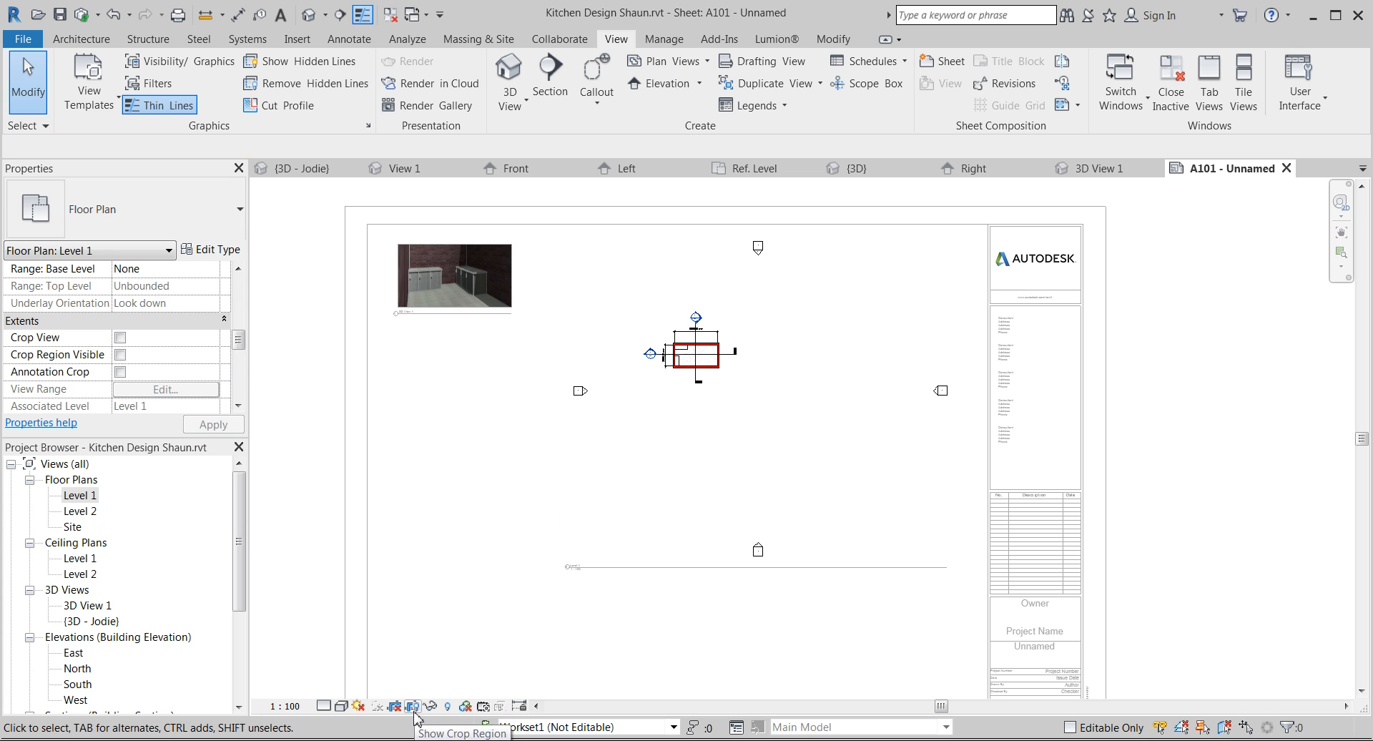
pyautogui.click(413, 705)
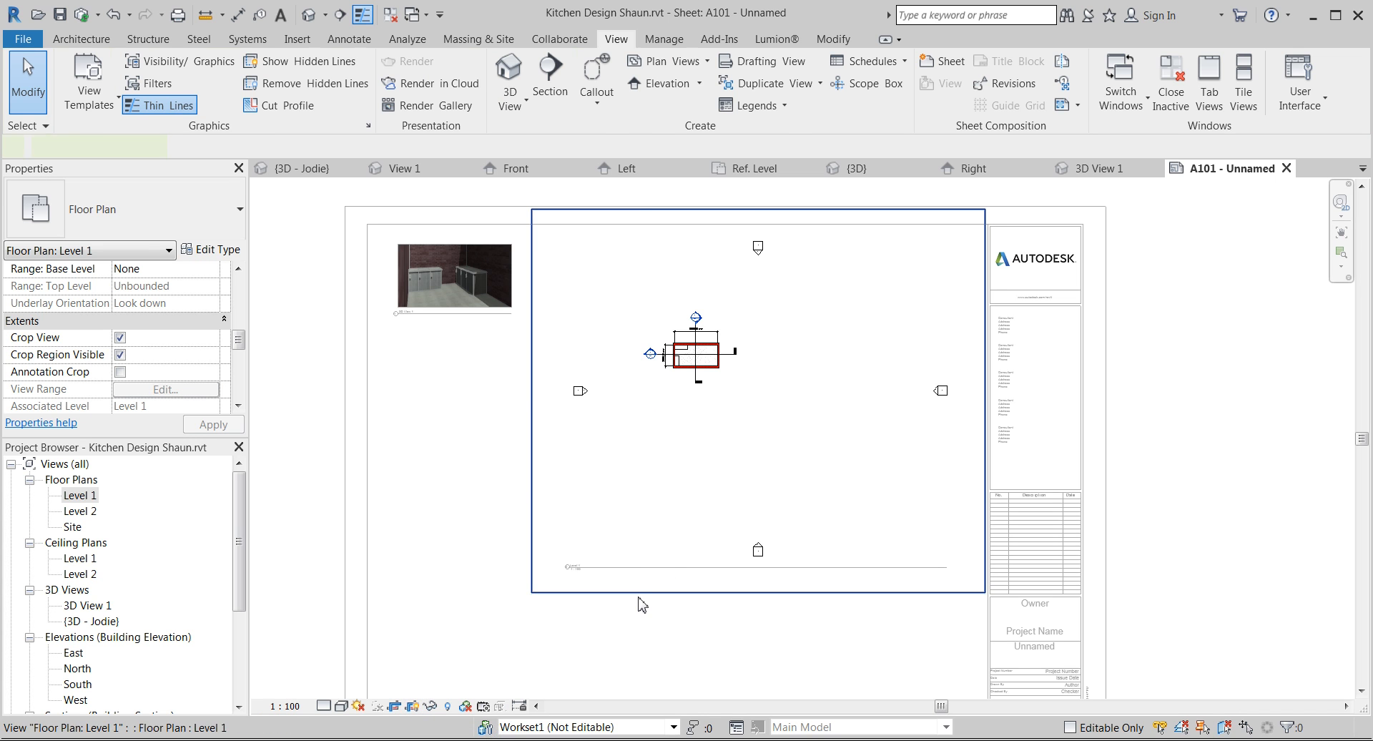
# - Shrink the Level 1 crop region on all four sides to fit around the kitchen and its section marks, and hide the crop region
pyautogui.click(648, 592)
pyautogui.moveTo(758, 592); pyautogui.dragTo(744, 385)
pyautogui.moveTo(531, 297); pyautogui.dragTo(636, 308)
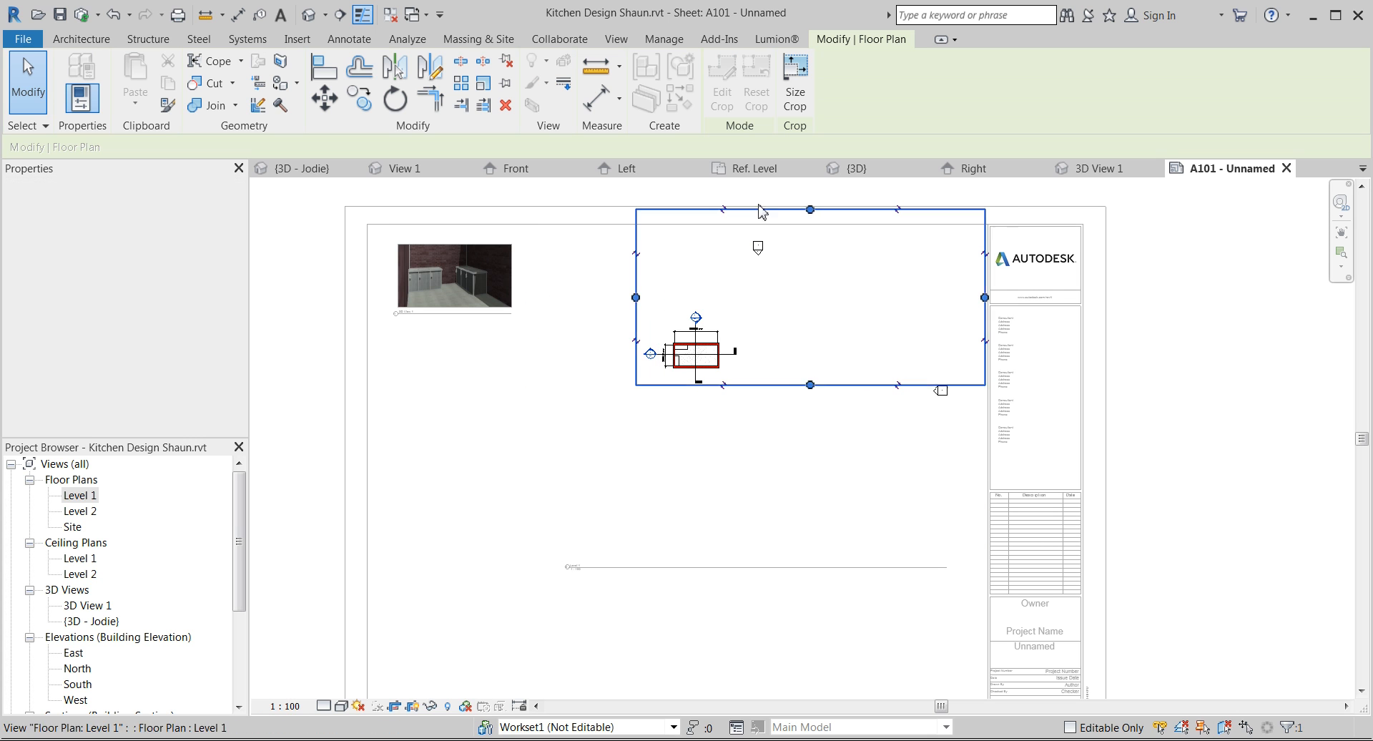
pyautogui.moveTo(809, 216); pyautogui.dragTo(805, 259)
pyautogui.moveTo(801, 347); pyautogui.dragTo(753, 347)
pyautogui.click(702, 558)
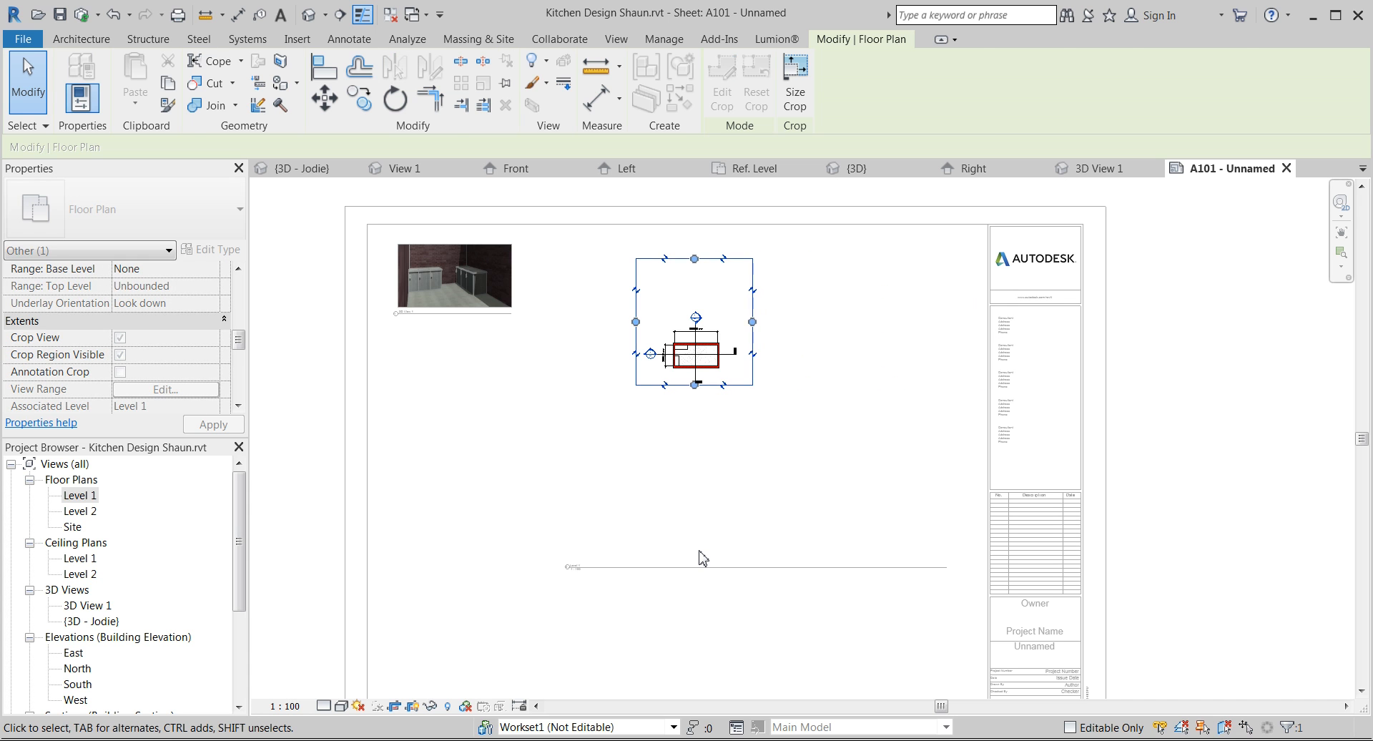
pyautogui.click(412, 706)
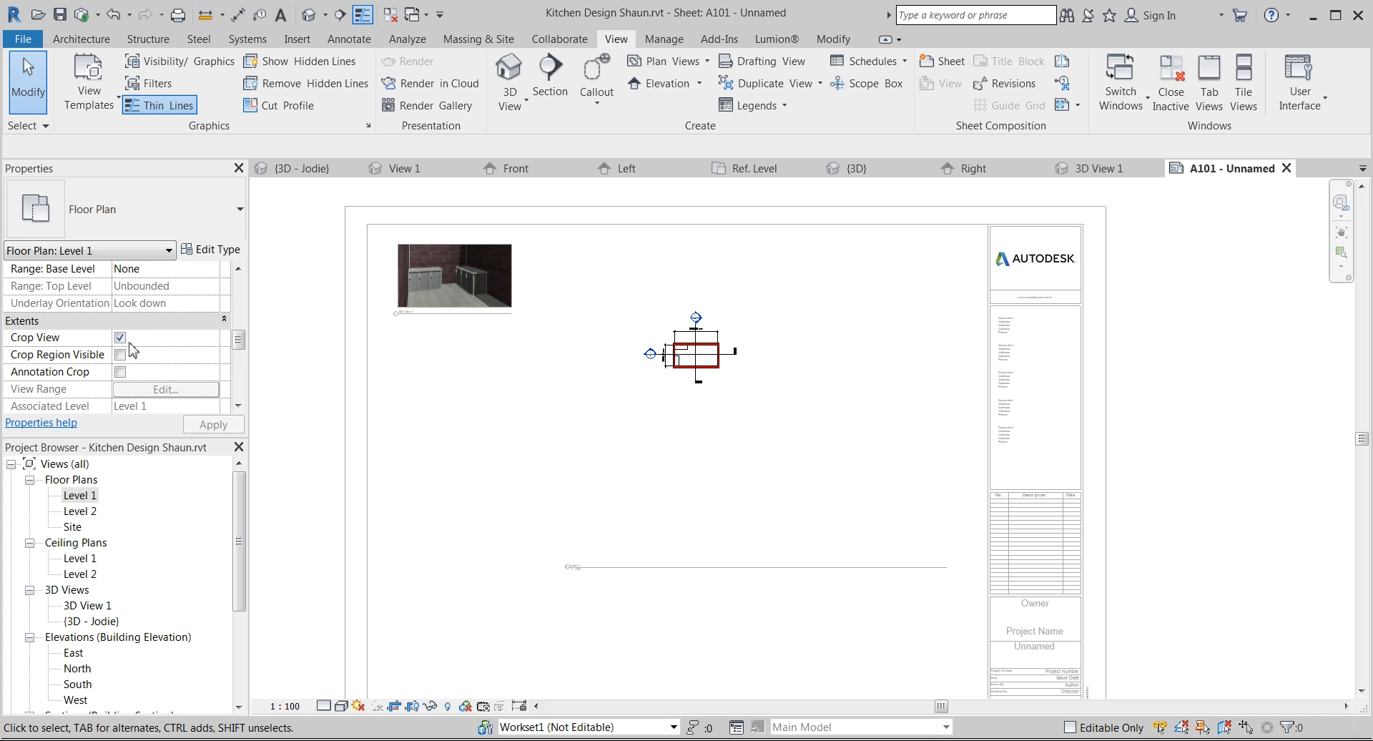
# - Set the Council Floor Plan view template's scale to 1:50, exclude View Scale from the template, and apply it to the Level 1 plan
pyautogui.moveTo(248, 346); pyautogui.dragTo(243, 286)
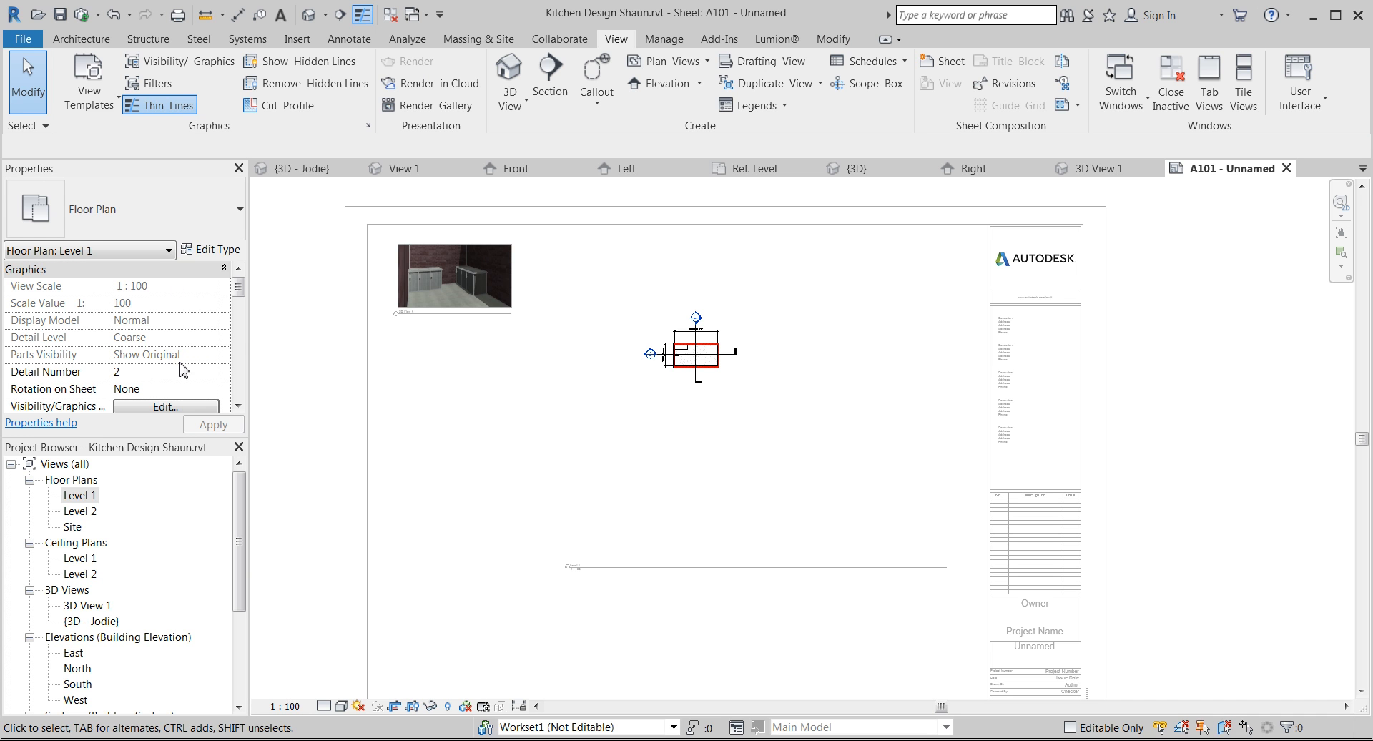
pyautogui.scroll(-8, 238, 405)
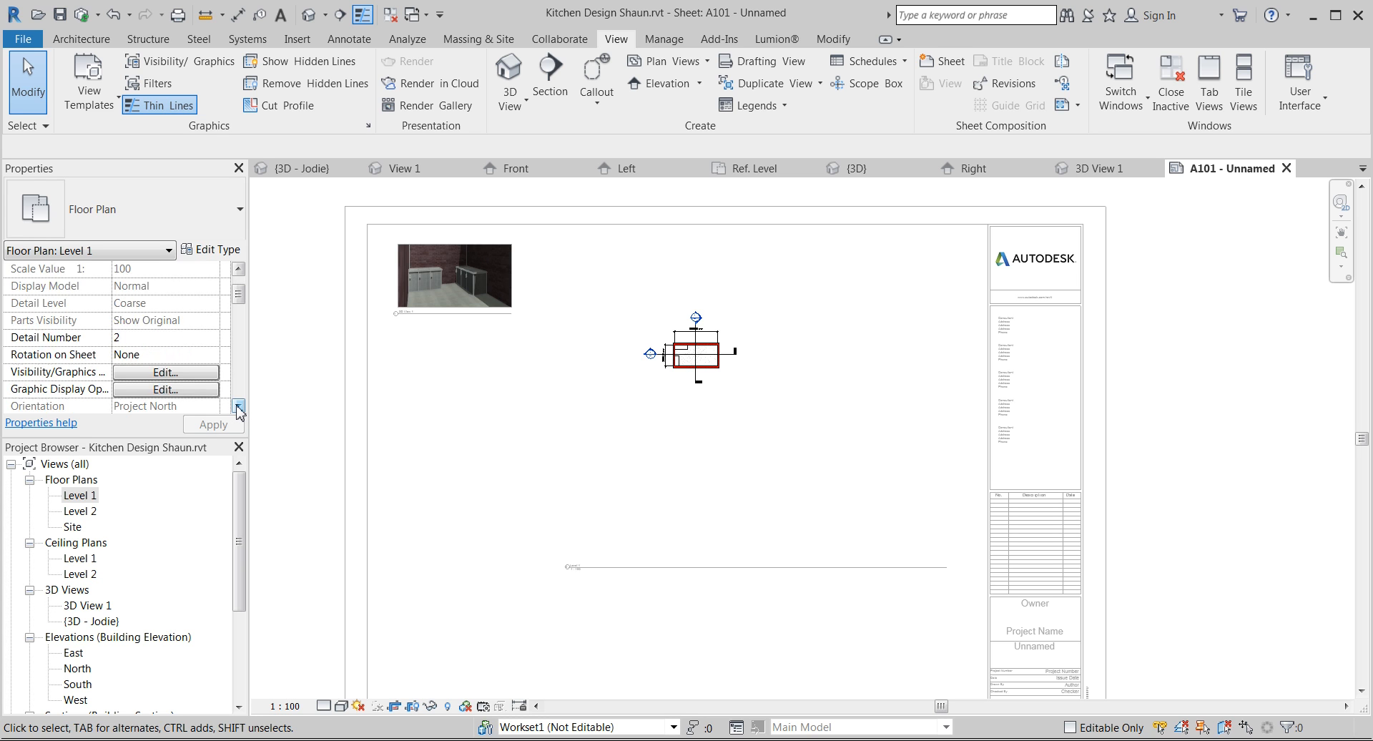
pyautogui.scroll(-4, 238, 406)
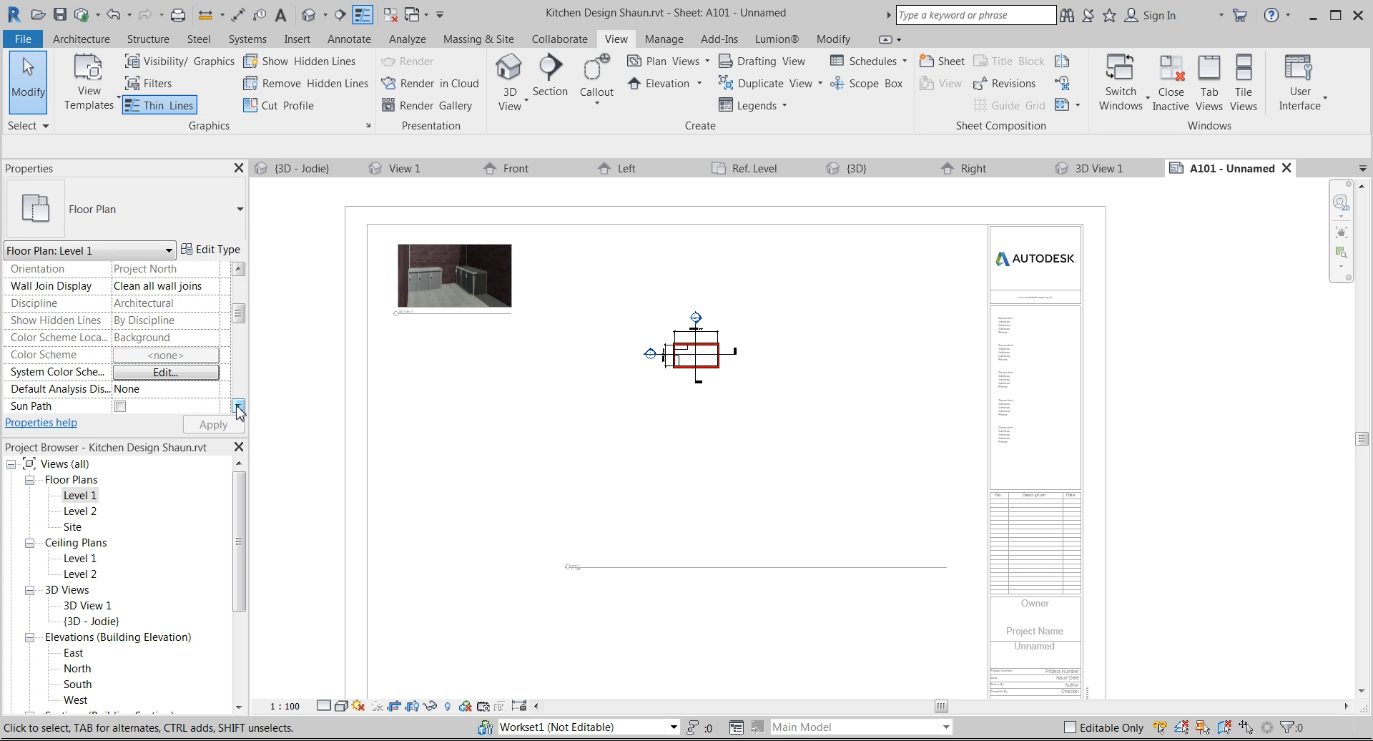
pyautogui.scroll(-8, 239, 405)
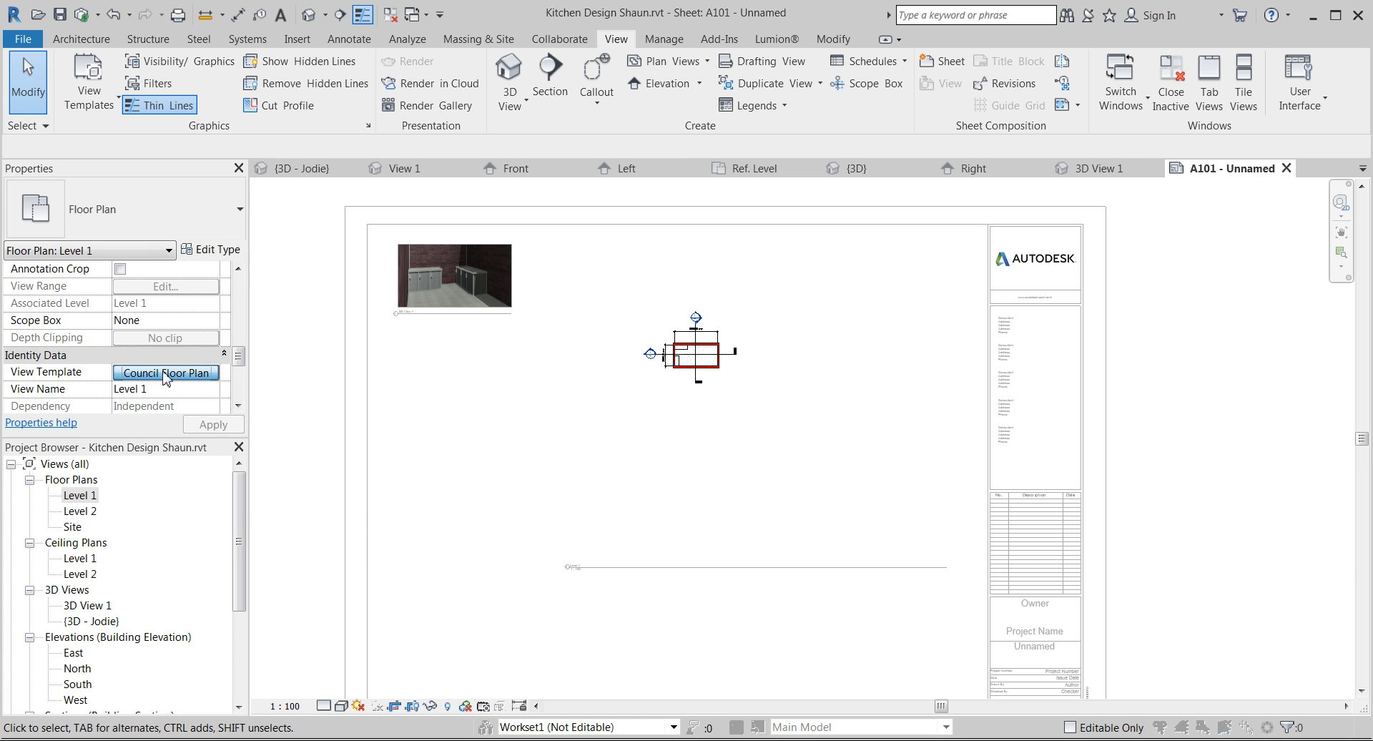
pyautogui.click(164, 372)
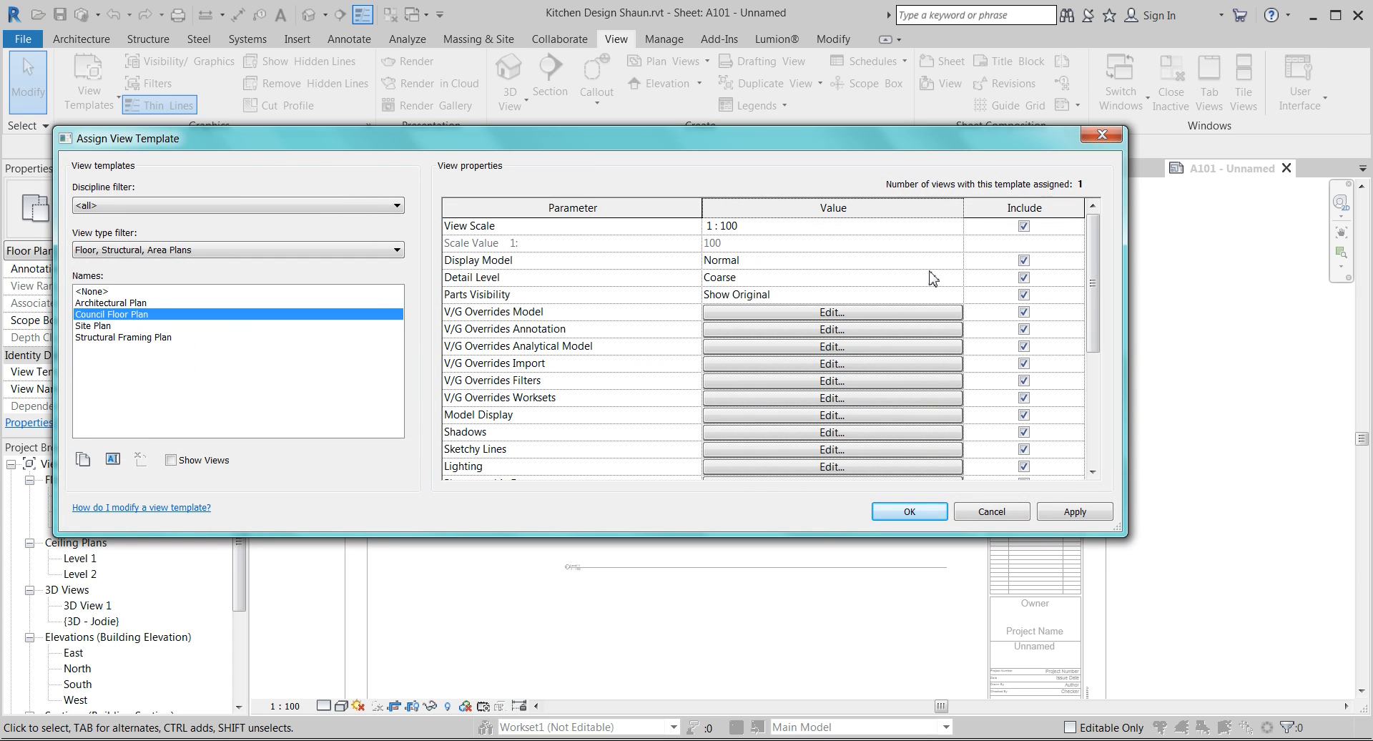
pyautogui.click(956, 229)
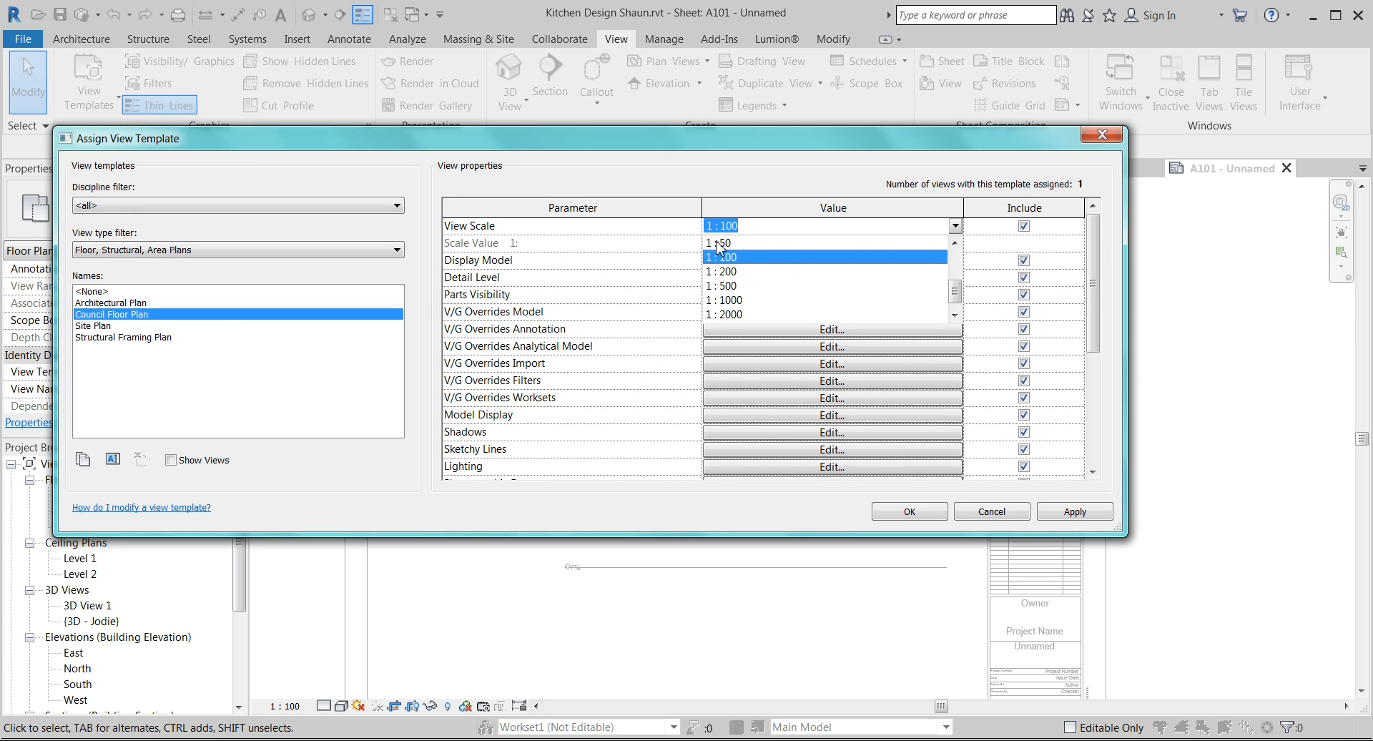
pyautogui.click(719, 243)
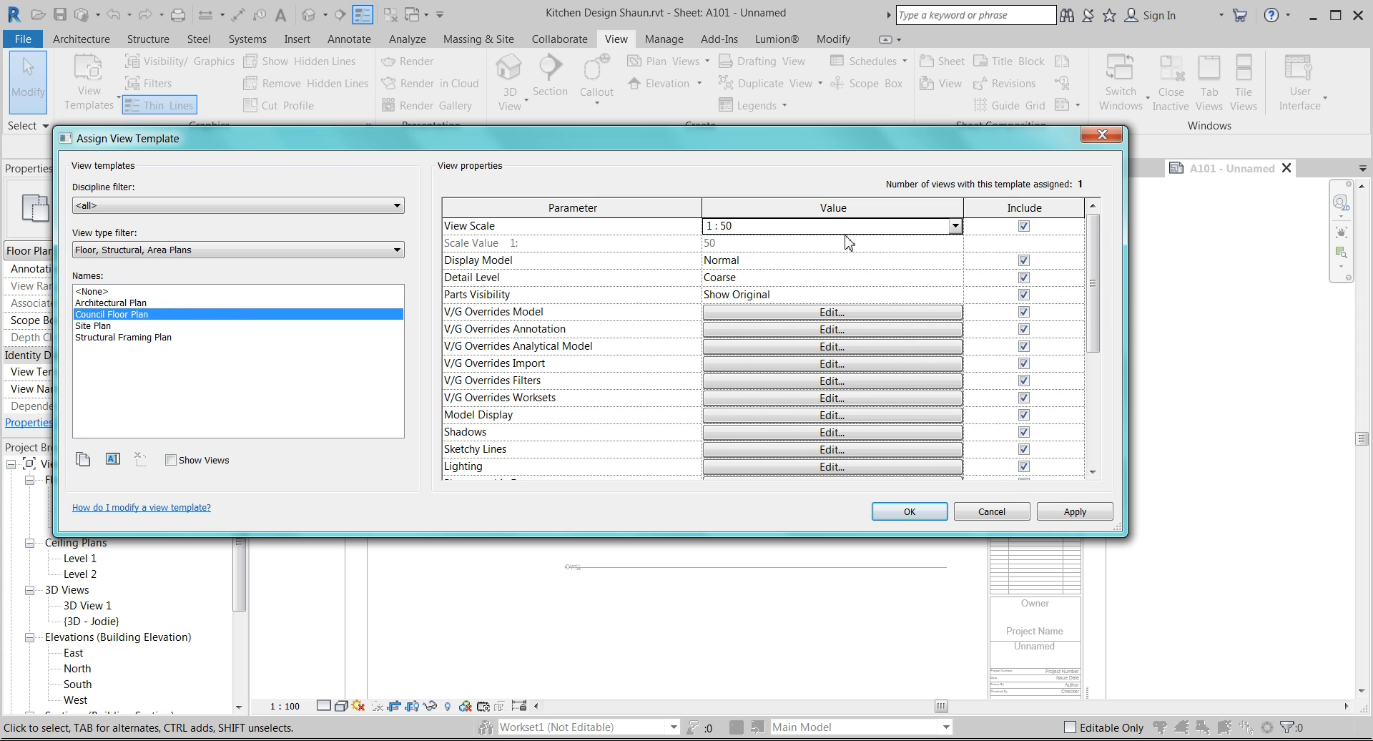
pyautogui.click(1024, 226)
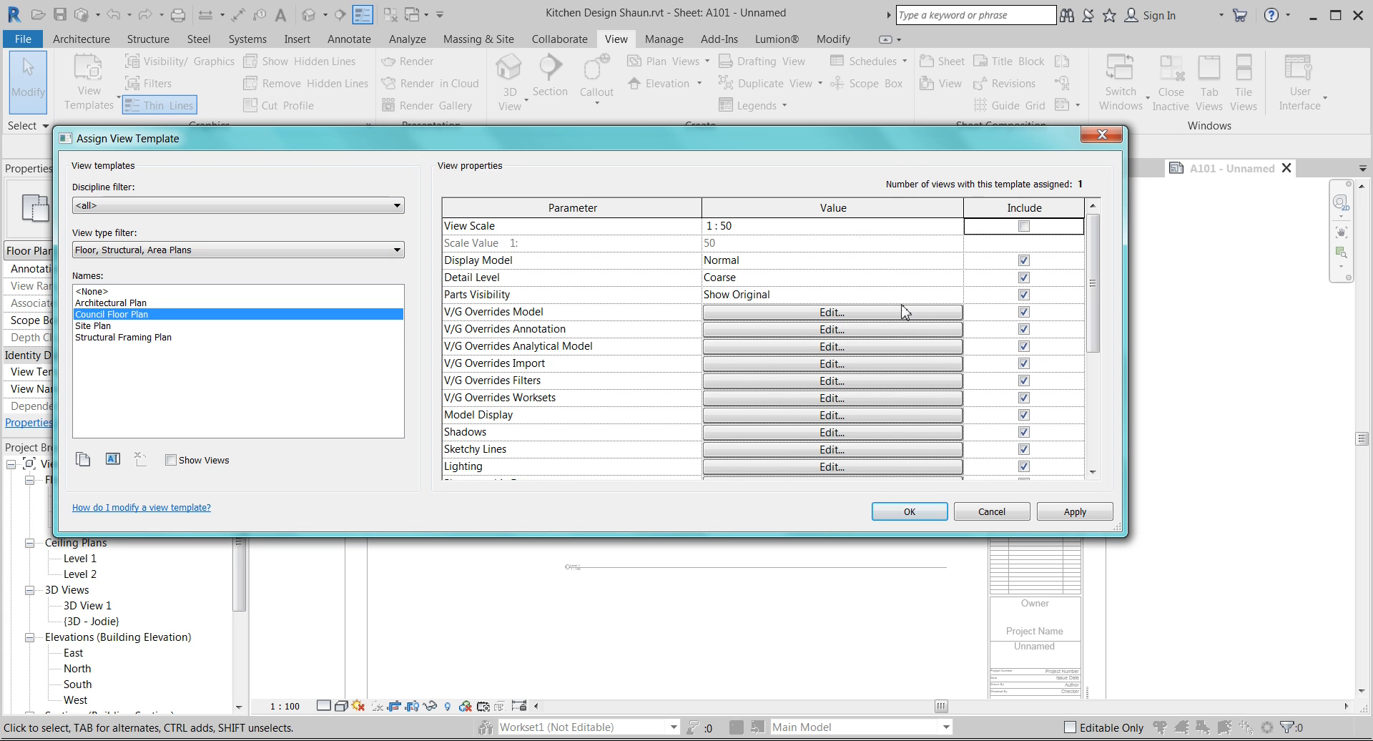
pyautogui.click(1075, 512)
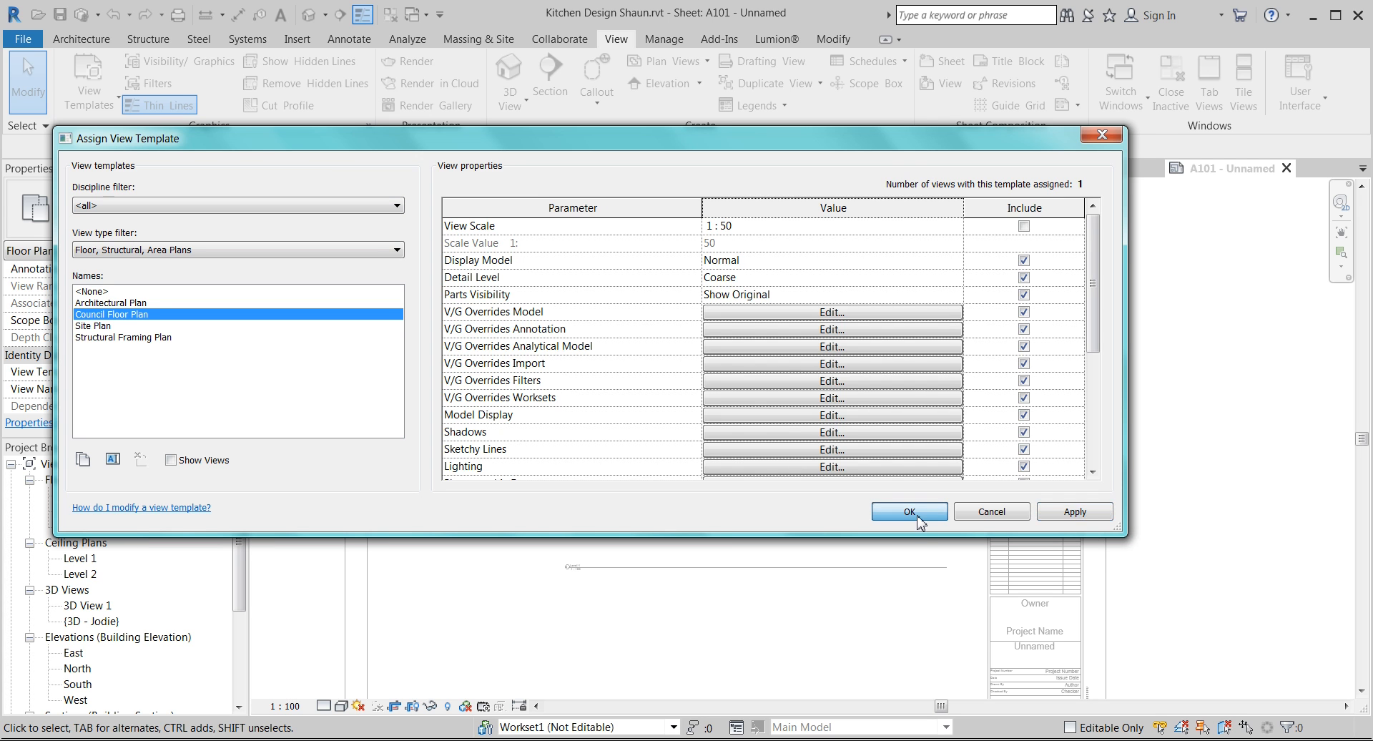
pyautogui.click(918, 515)
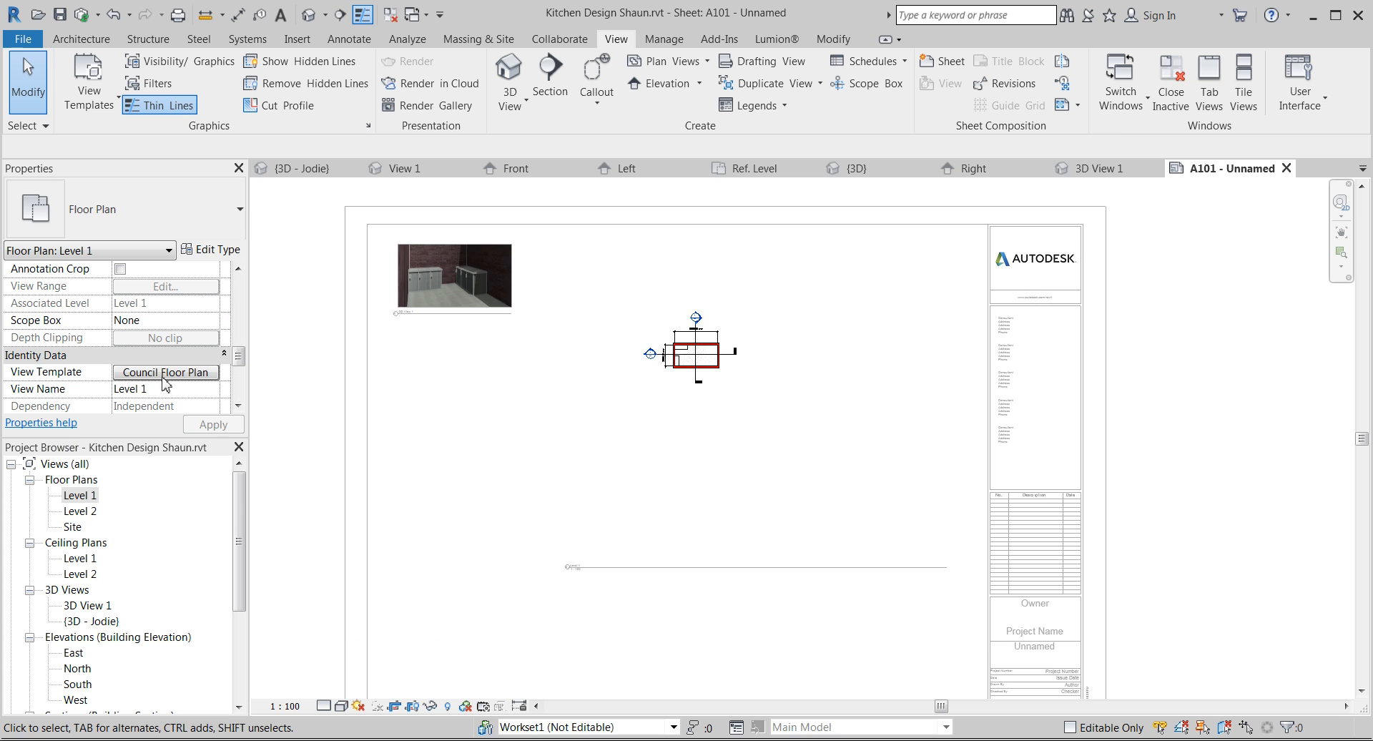
# - Set the Level 1 floor plan's own view scale to 1:50
pyautogui.scroll(2, 171, 250)
pyautogui.click(238, 271)
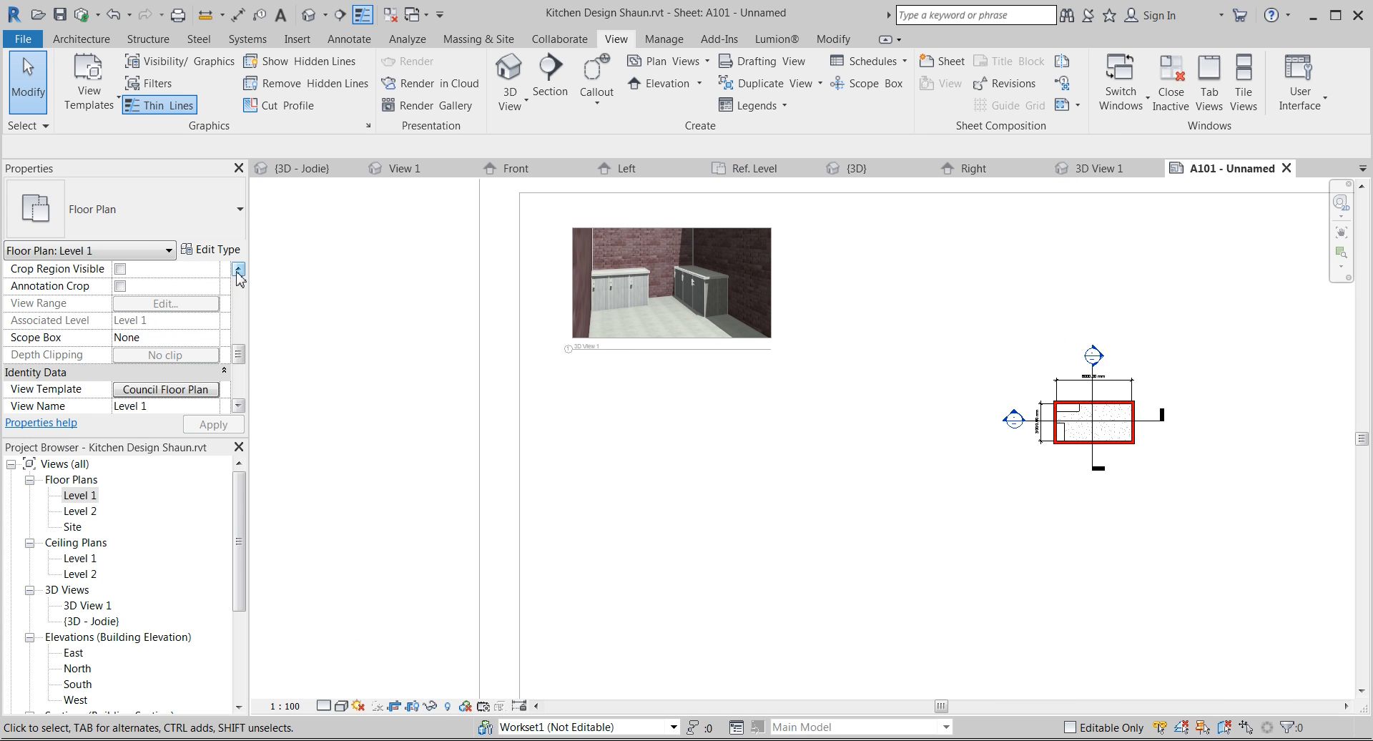
pyautogui.click(238, 271)
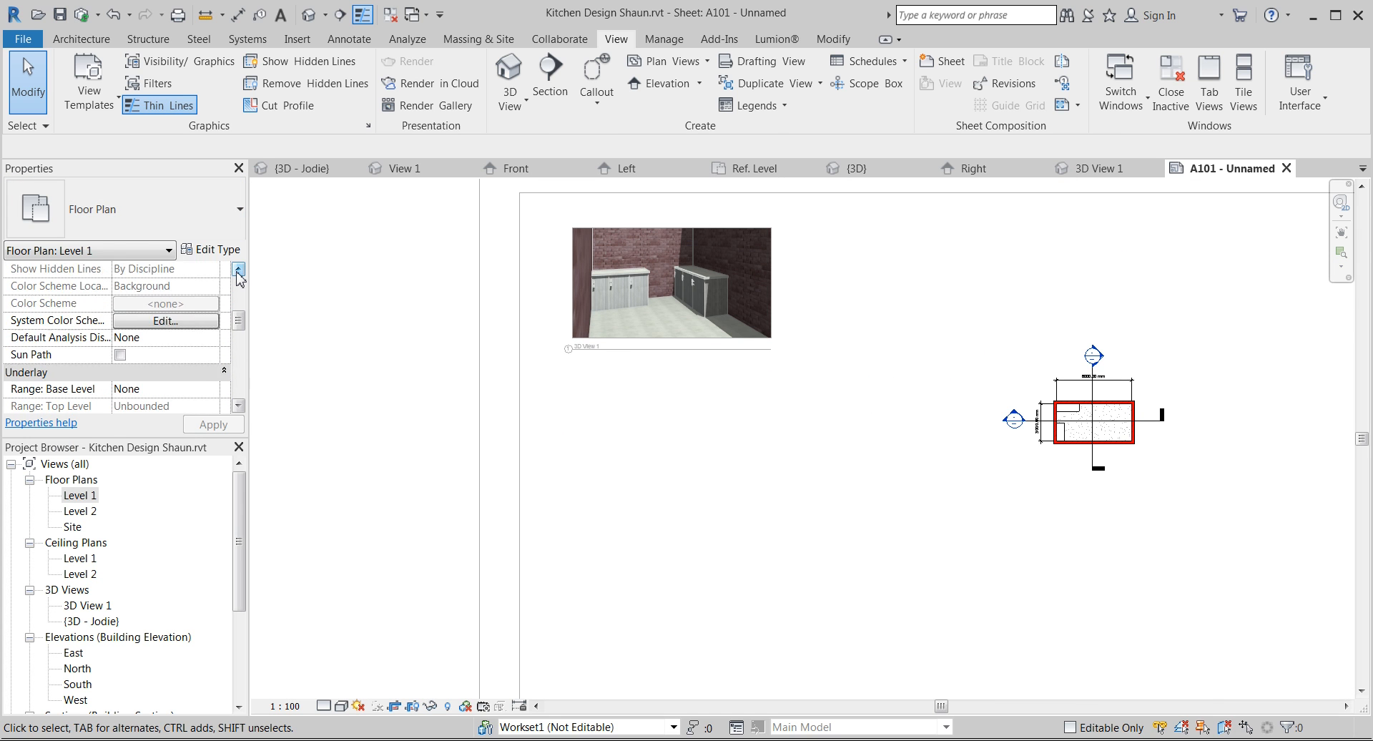
pyautogui.click(238, 270)
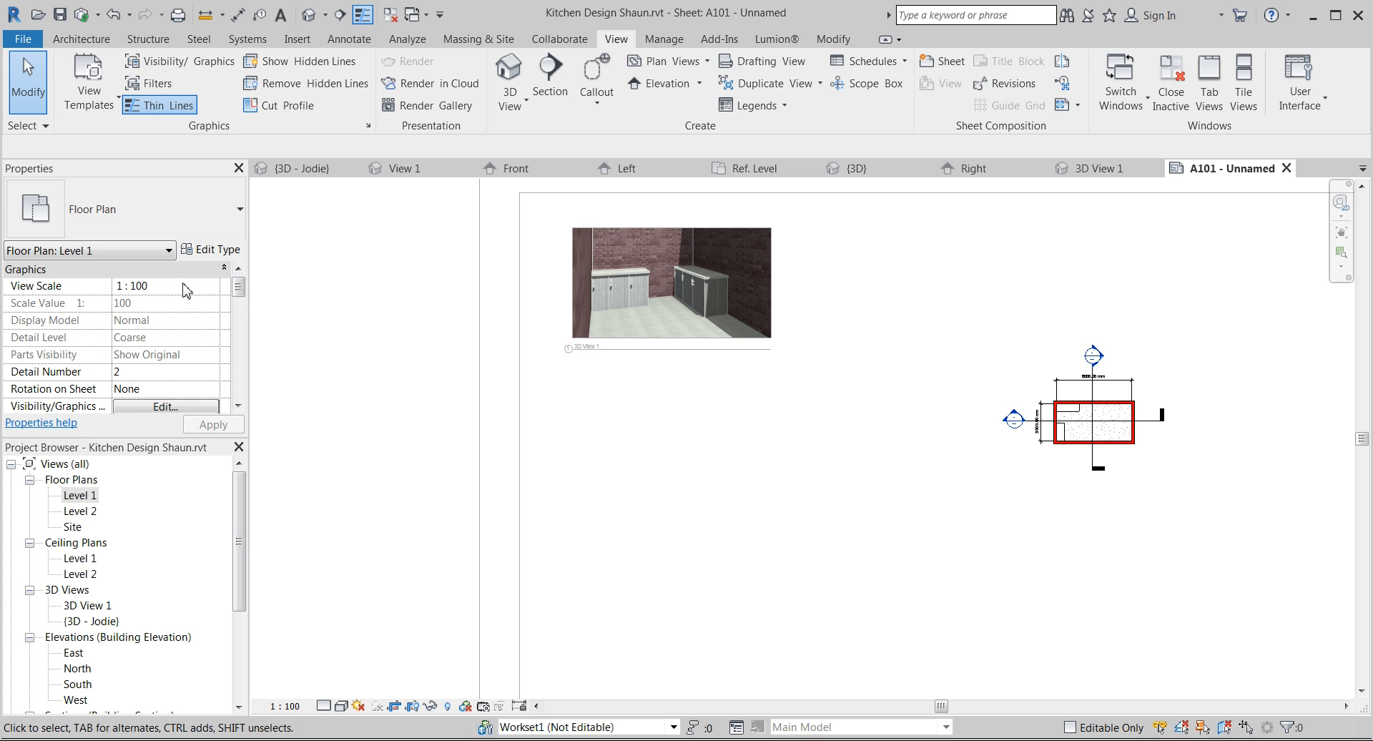
pyautogui.click(204, 287)
pyautogui.click(211, 288)
pyautogui.click(140, 303)
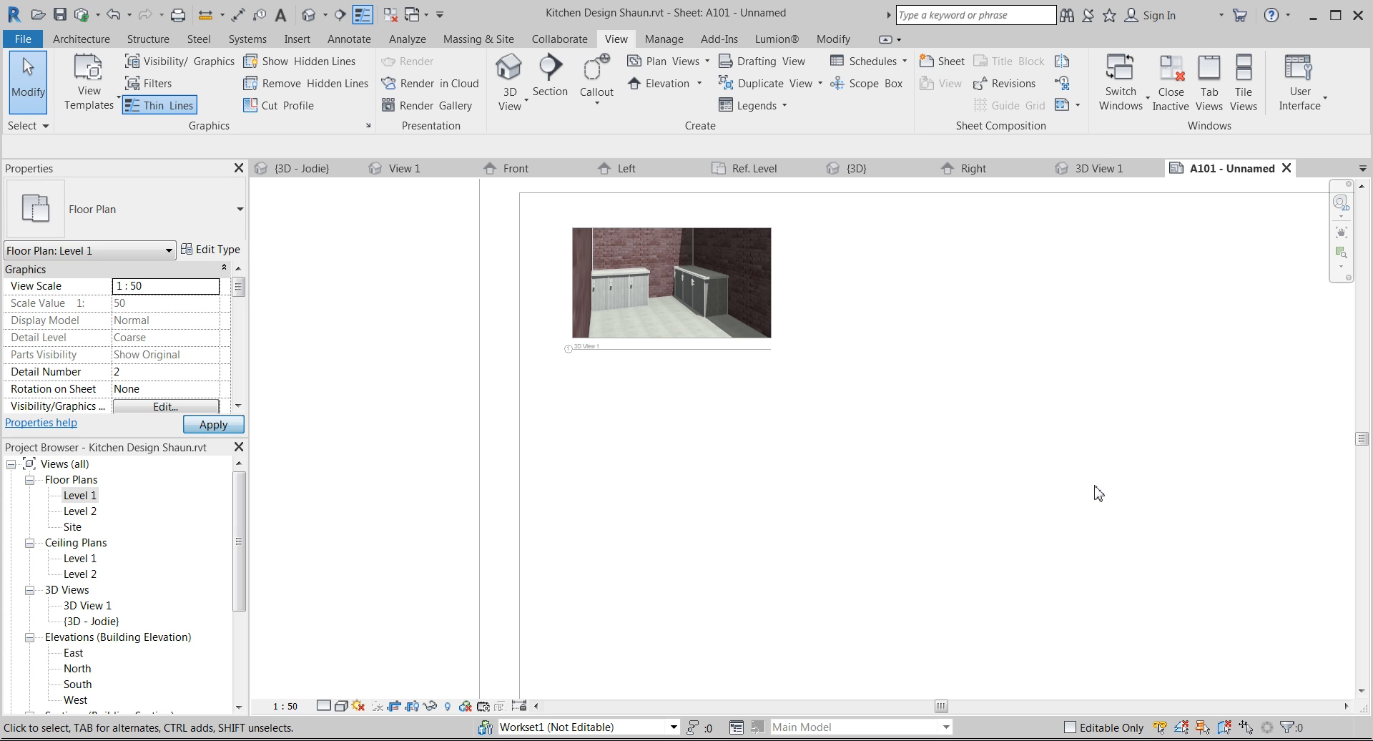
# - Deactivate the Level 1 view and move its viewport down inside the sheet border, beside the 3D view
pyautogui.scroll(-5, 984, 441)
pyautogui.rightClick(1011, 411)
pyautogui.click(1057, 482)
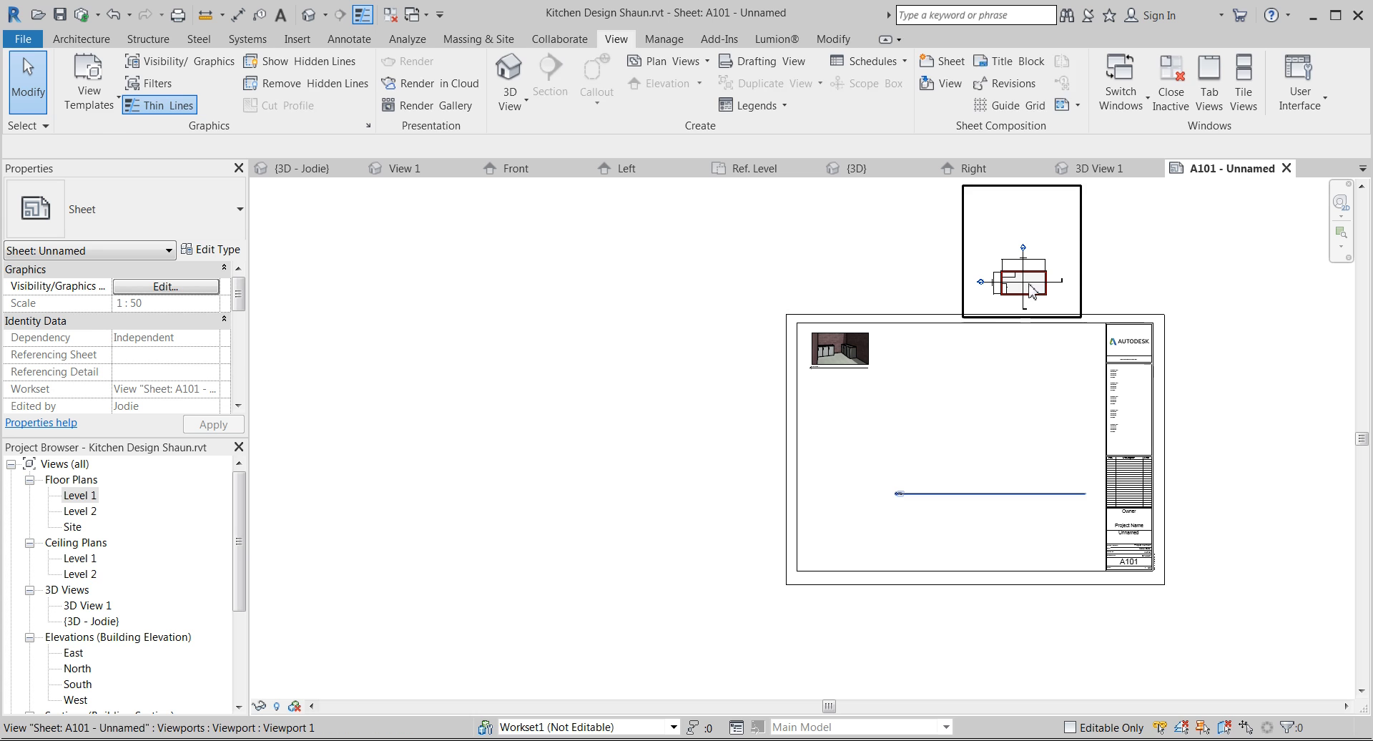
pyautogui.click(1018, 277)
pyautogui.moveTo(1018, 278); pyautogui.dragTo(955, 421)
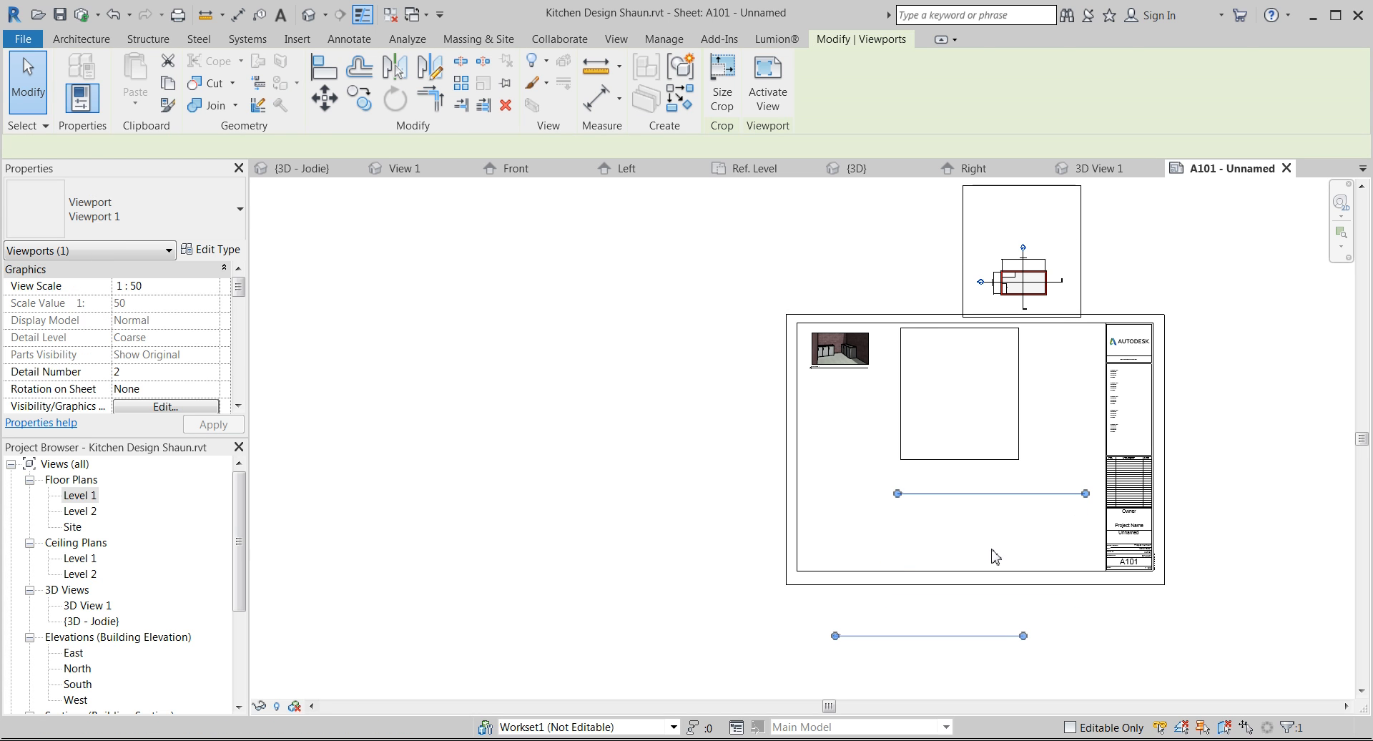
pyautogui.click(954, 647)
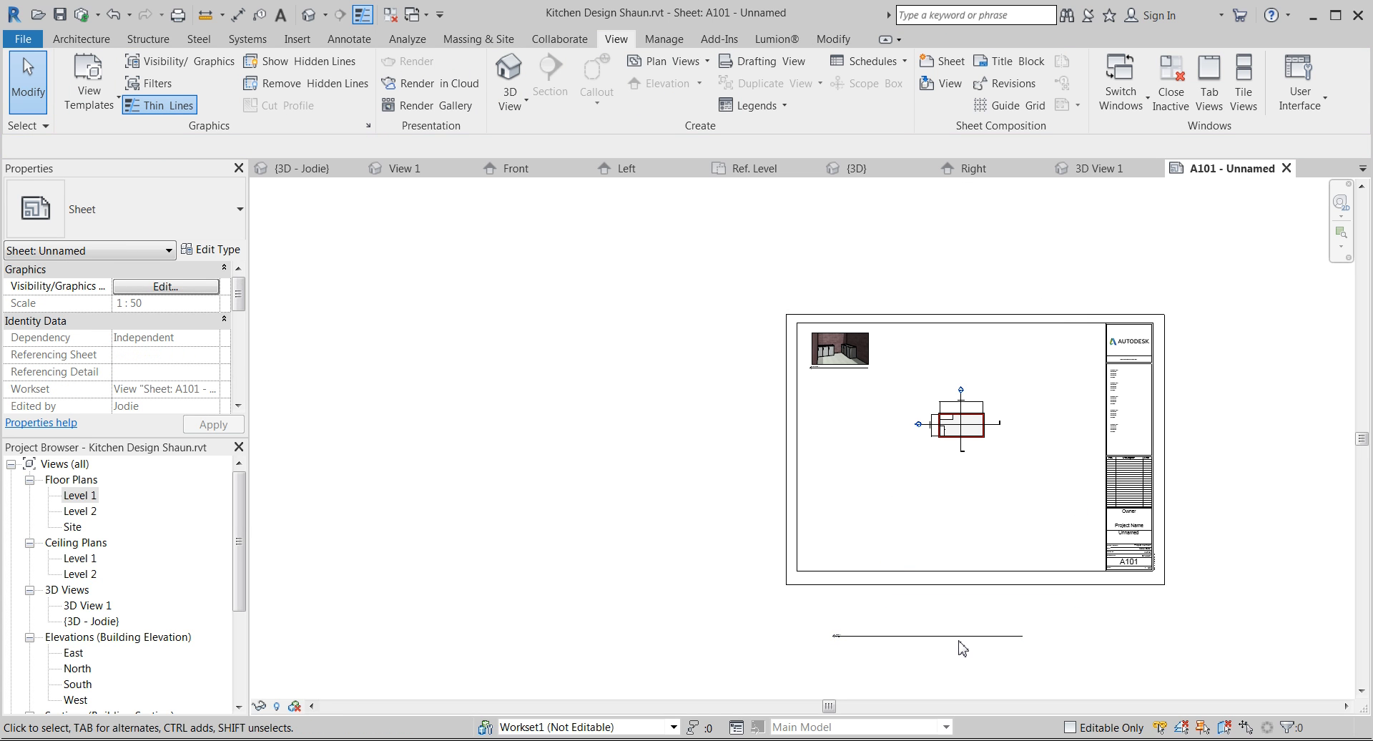
# - Move the Level 1 view title up beneath the plan and raise the plan's viewport level with the 3D view
pyautogui.click(967, 637)
pyautogui.moveTo(967, 636); pyautogui.dragTo(998, 462)
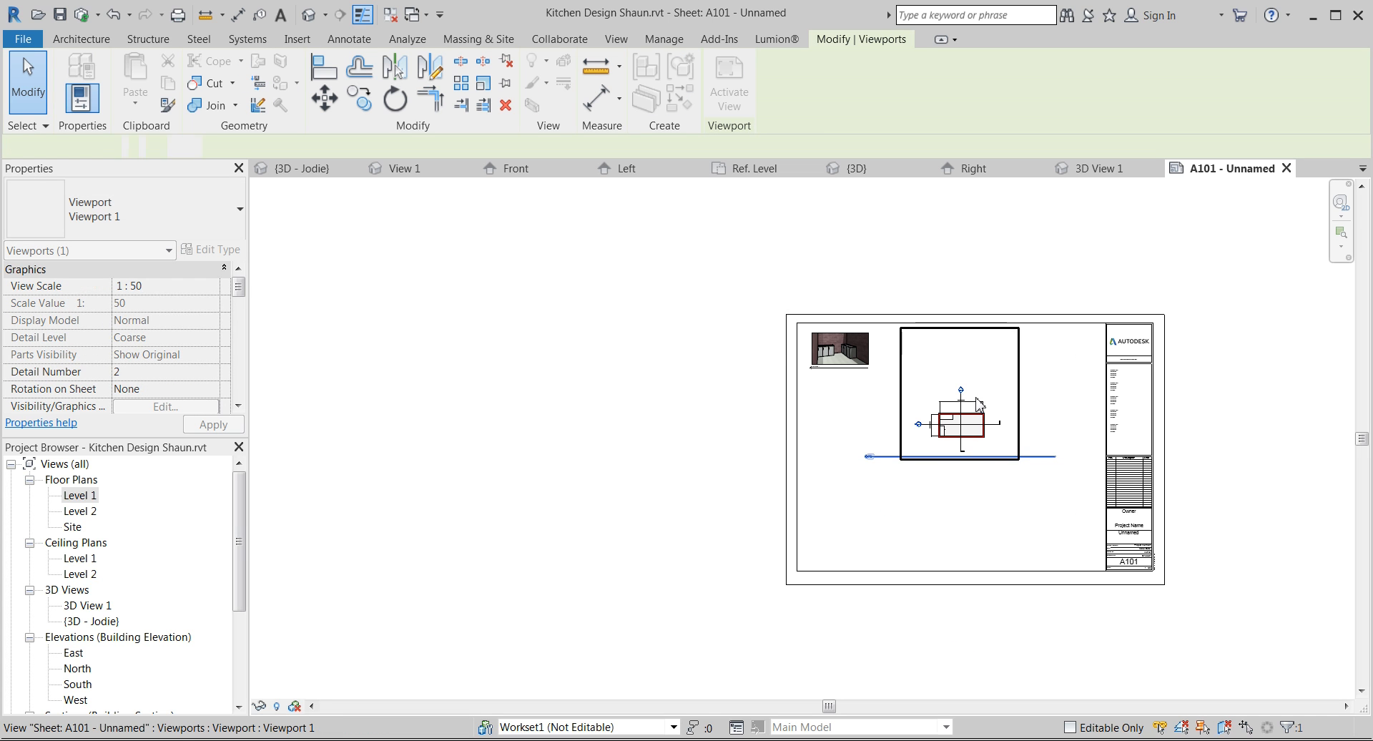
pyautogui.scroll(1, 972, 404)
pyautogui.scroll(2, 973, 404)
pyautogui.moveTo(973, 404); pyautogui.dragTo(966, 329)
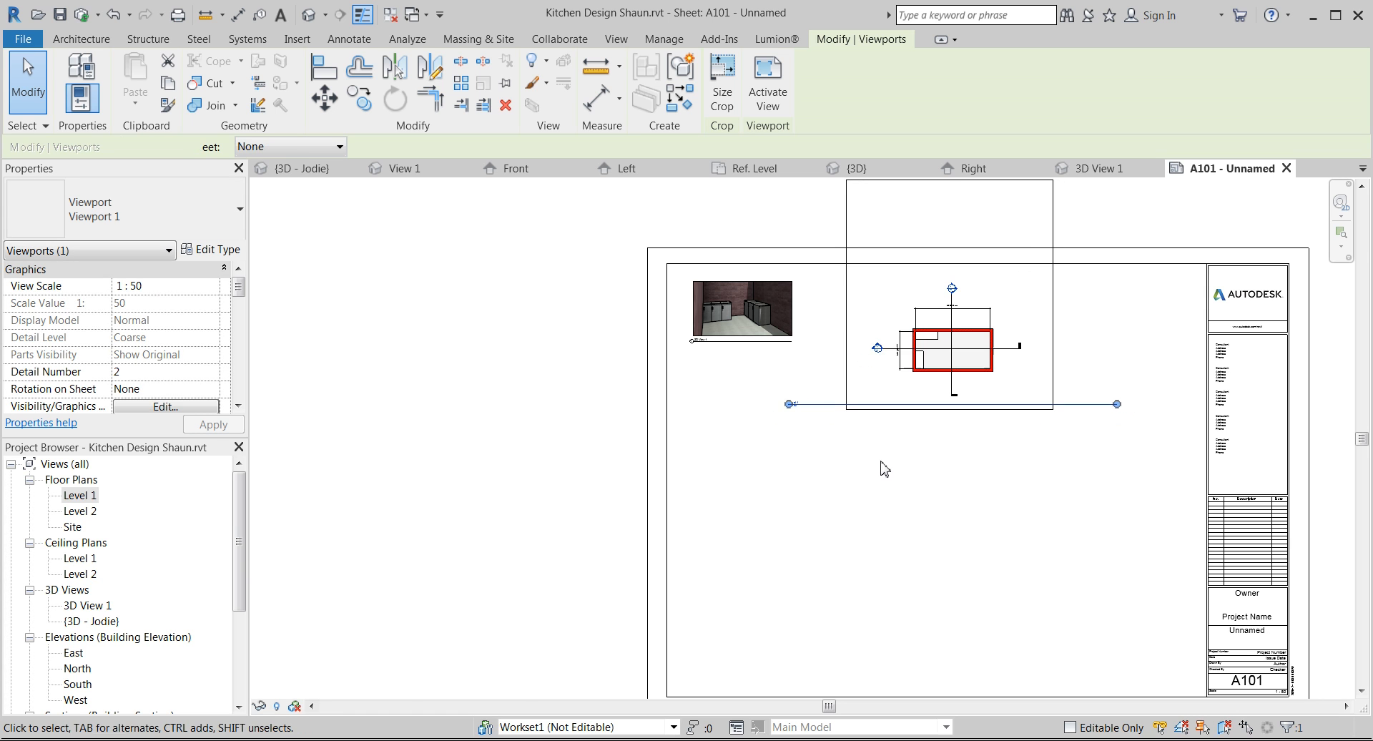
pyautogui.scroll(5, 885, 437)
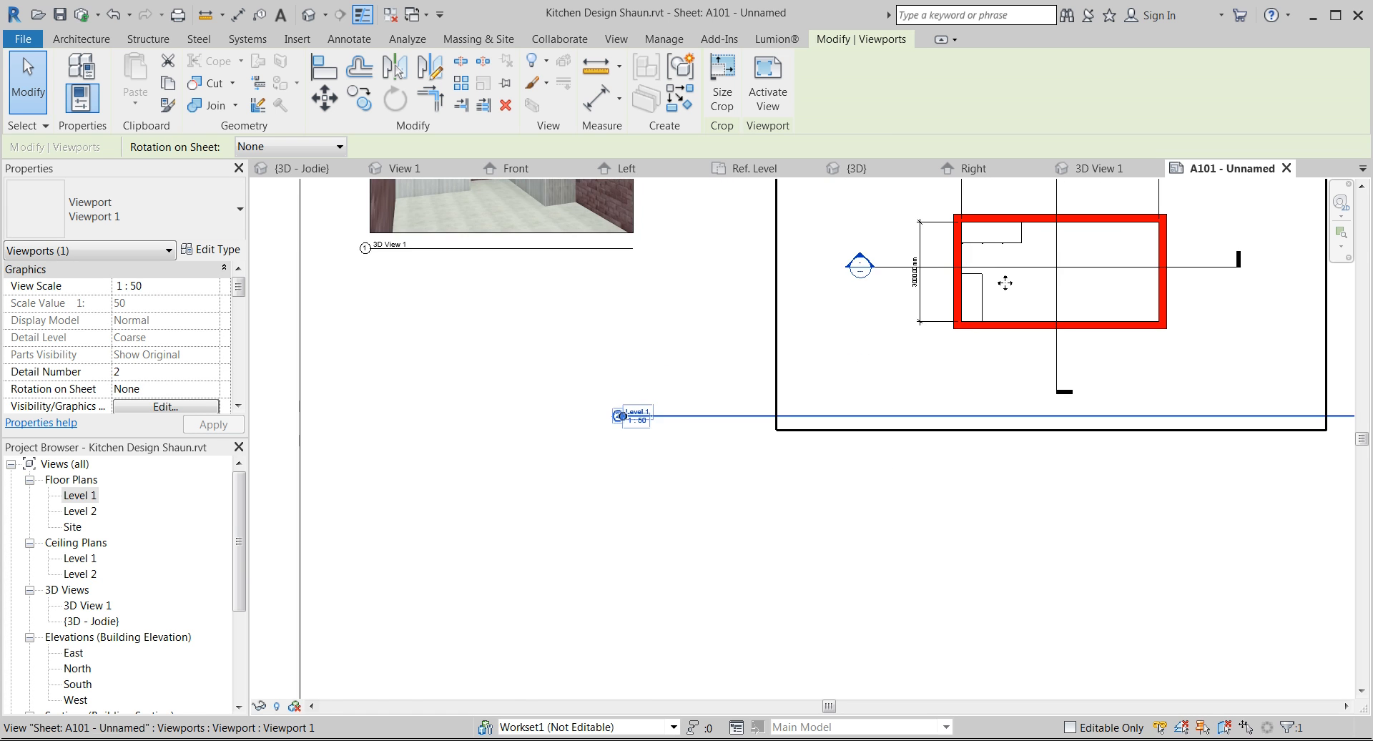
pyautogui.scroll(-2, 806, 465)
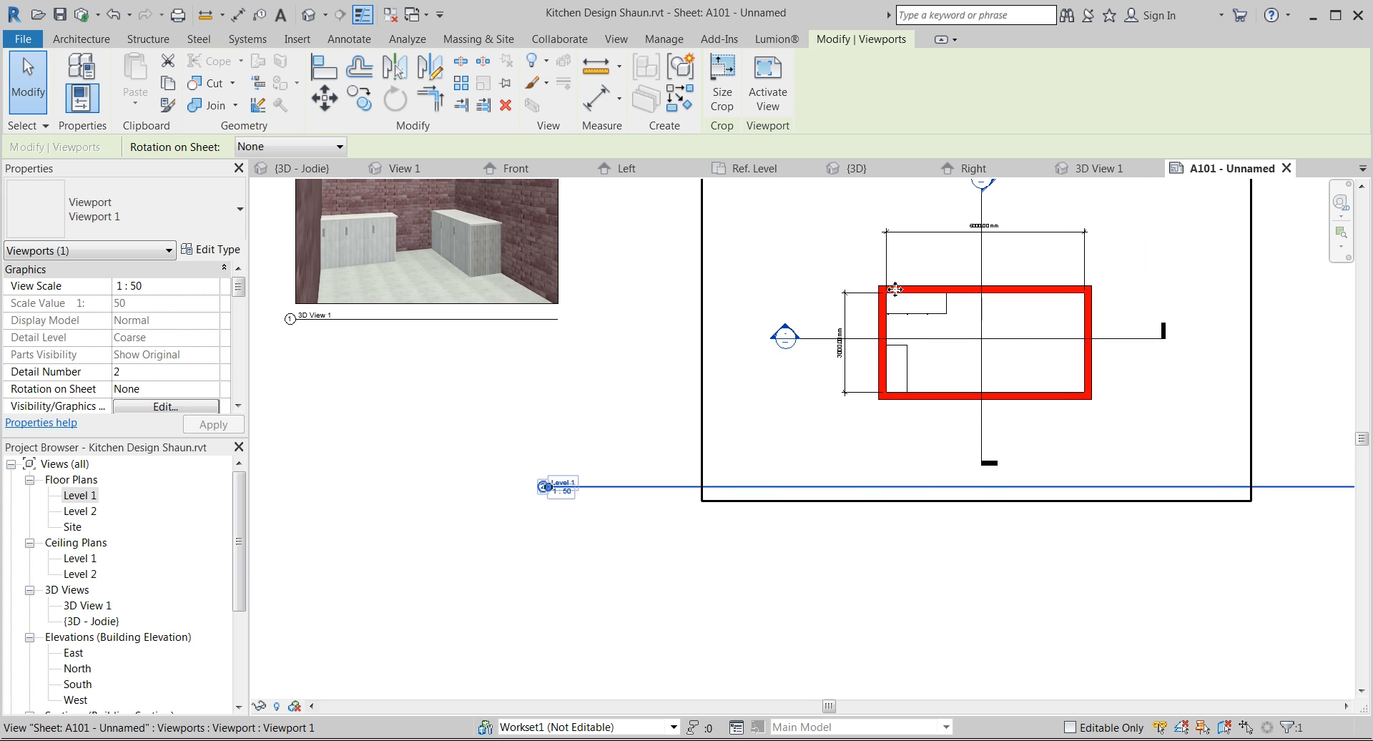
pyautogui.scroll(-1, 810, 407)
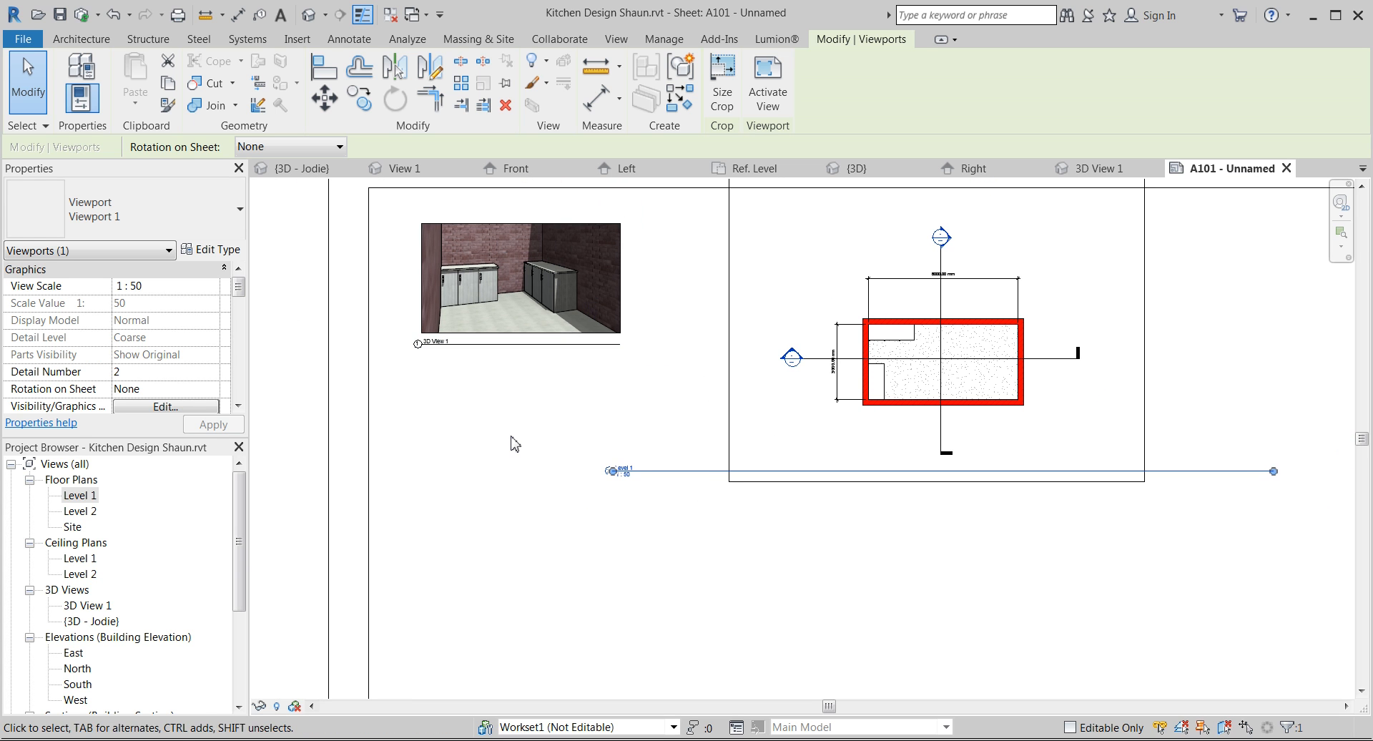
pyautogui.click(722, 569)
pyautogui.scroll(-3, 723, 508)
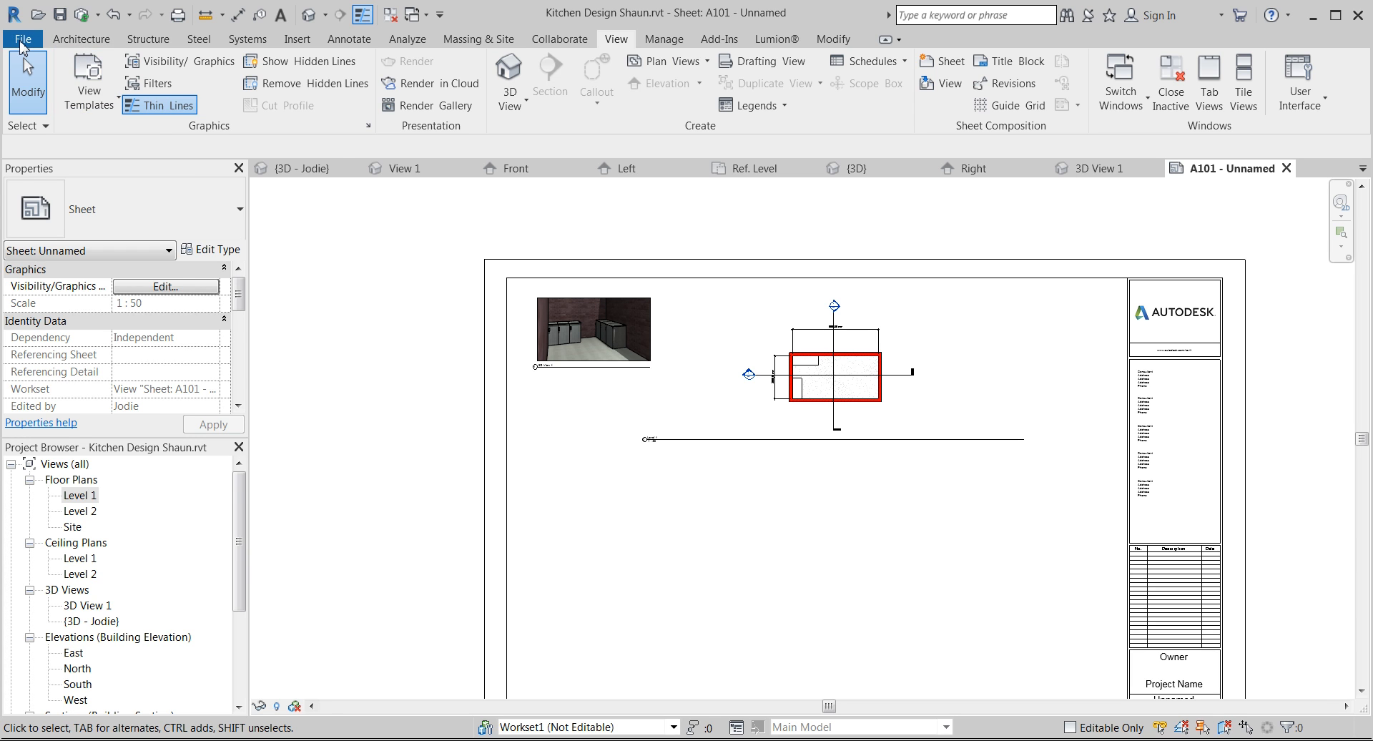
# - Start printing the sheet and choose CutePDF Writer as the printer
pyautogui.click(21, 44)
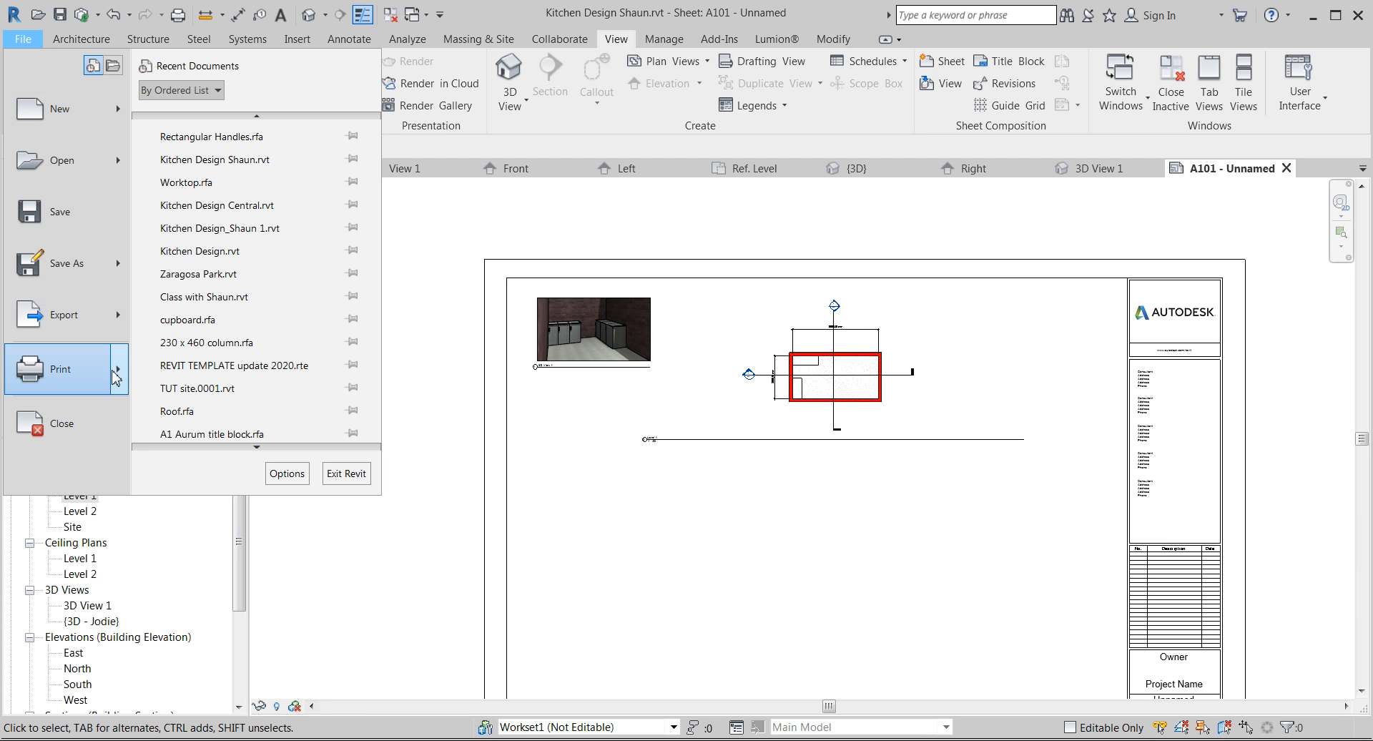
pyautogui.moveTo(118, 374)
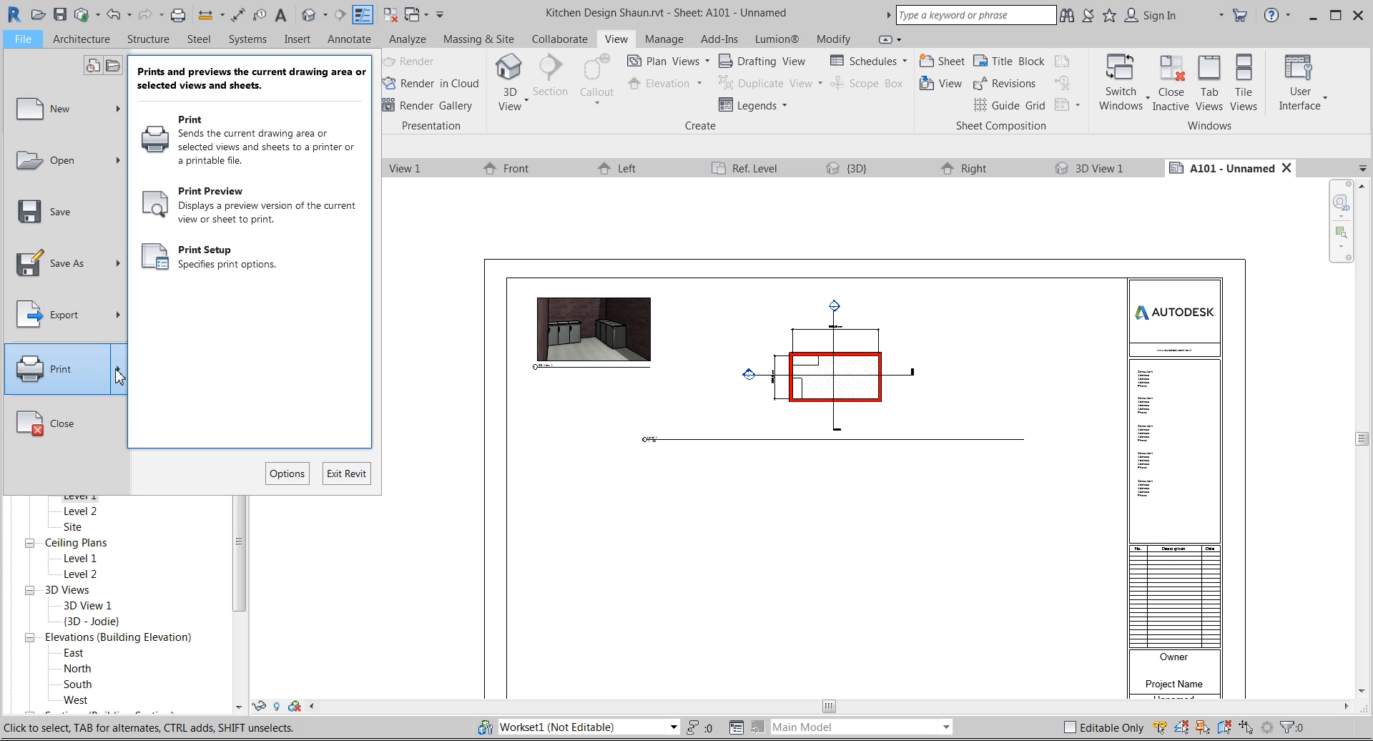
pyautogui.click(221, 143)
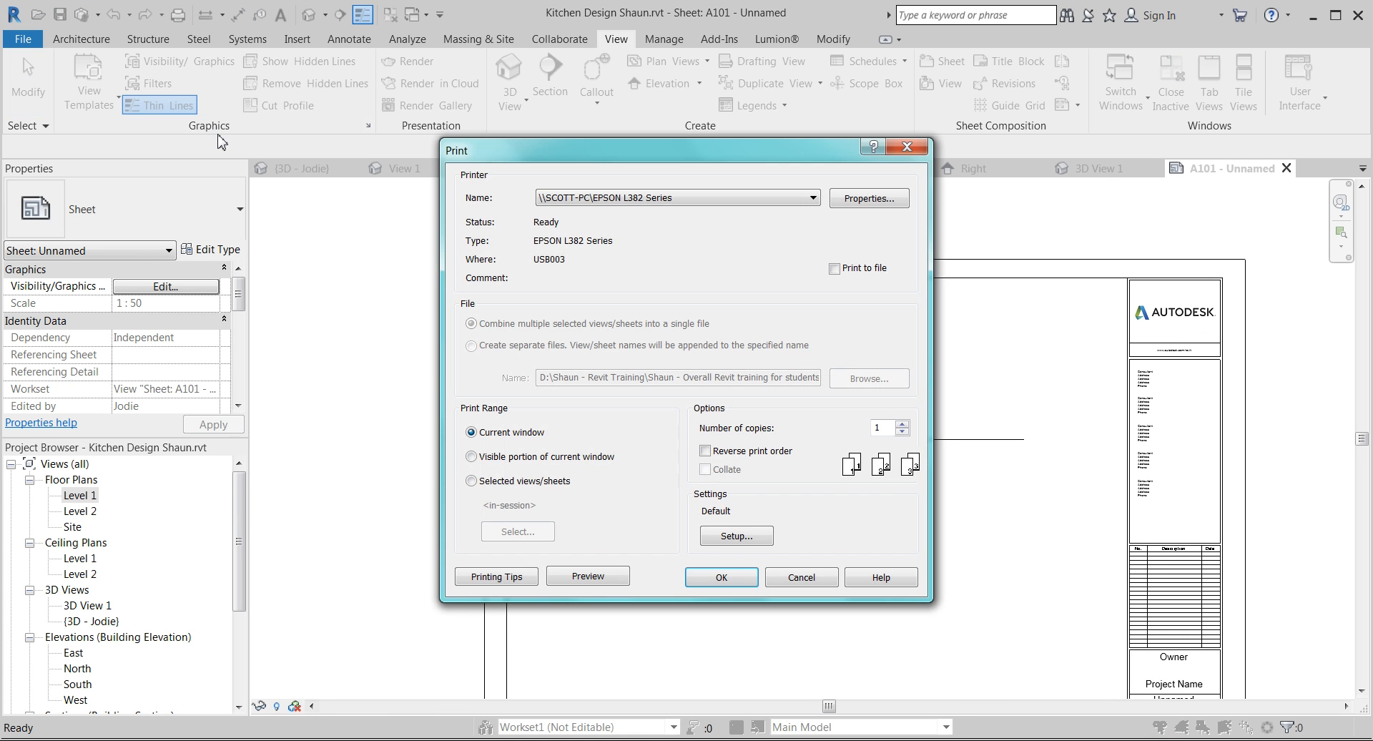
pyautogui.click(719, 200)
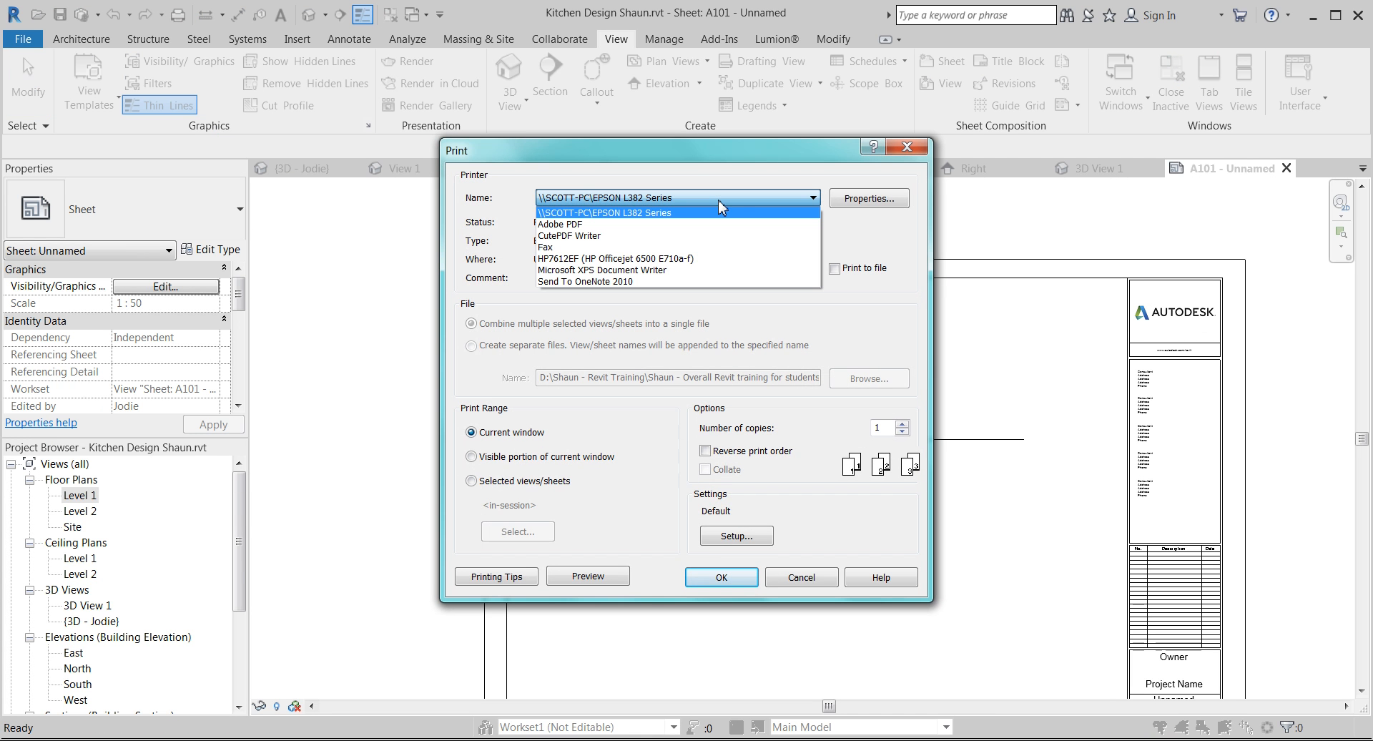
pyautogui.click(593, 238)
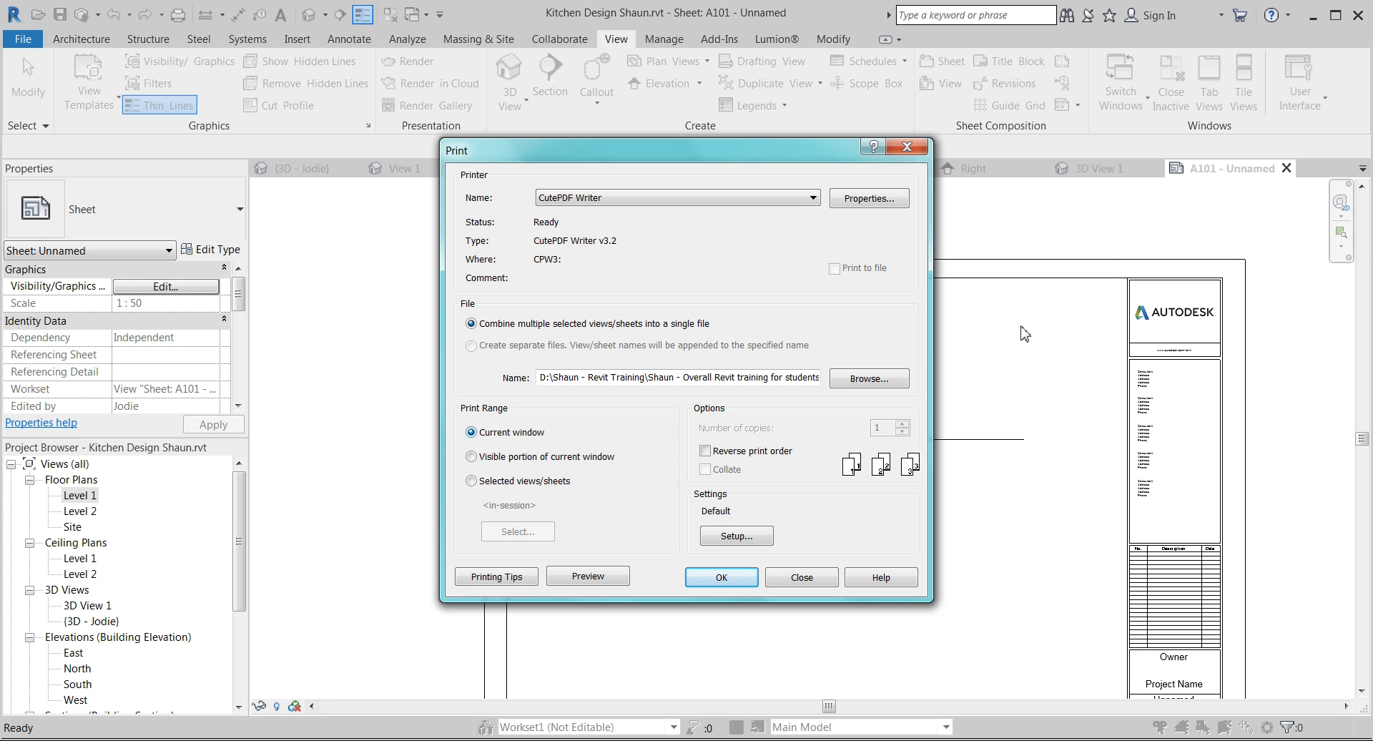
# - Open the print setup and set the paper size to ISO A1
pyautogui.click(749, 536)
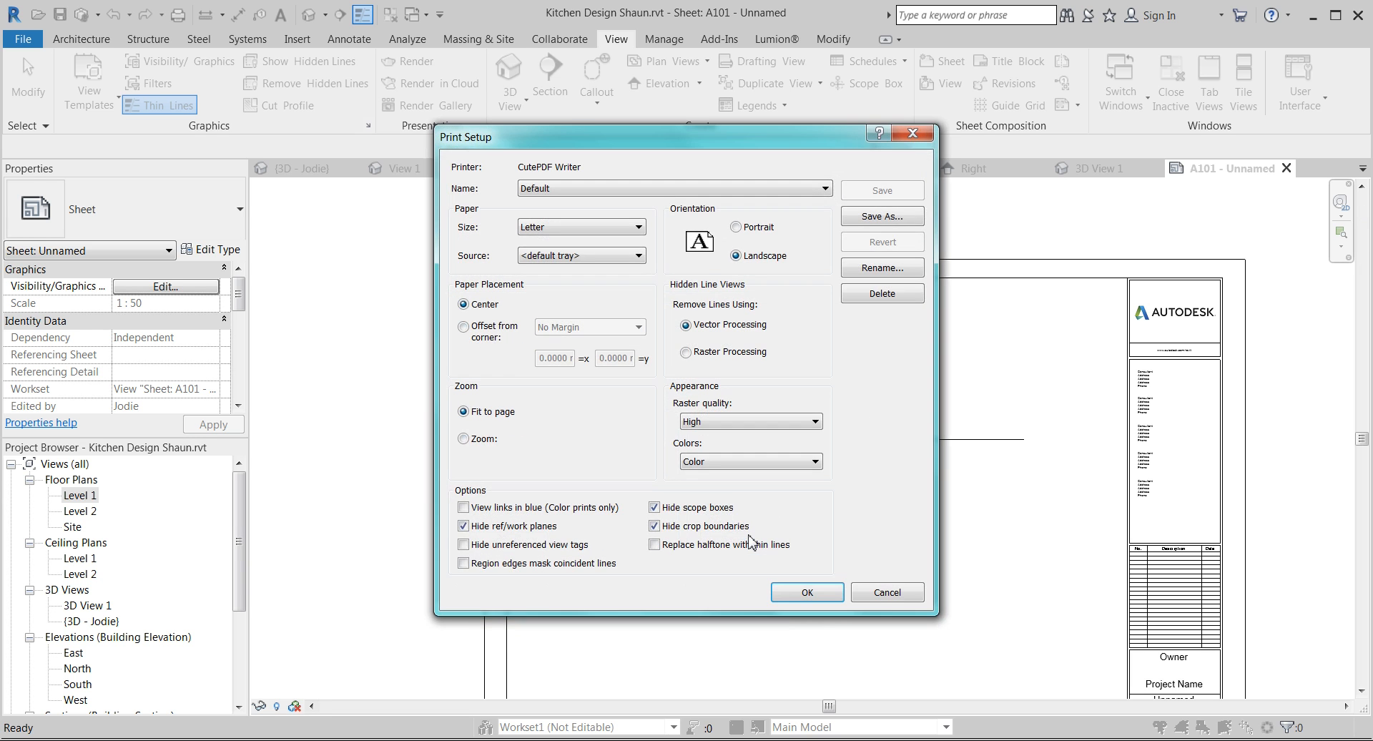
pyautogui.click(567, 190)
pyautogui.click(567, 190)
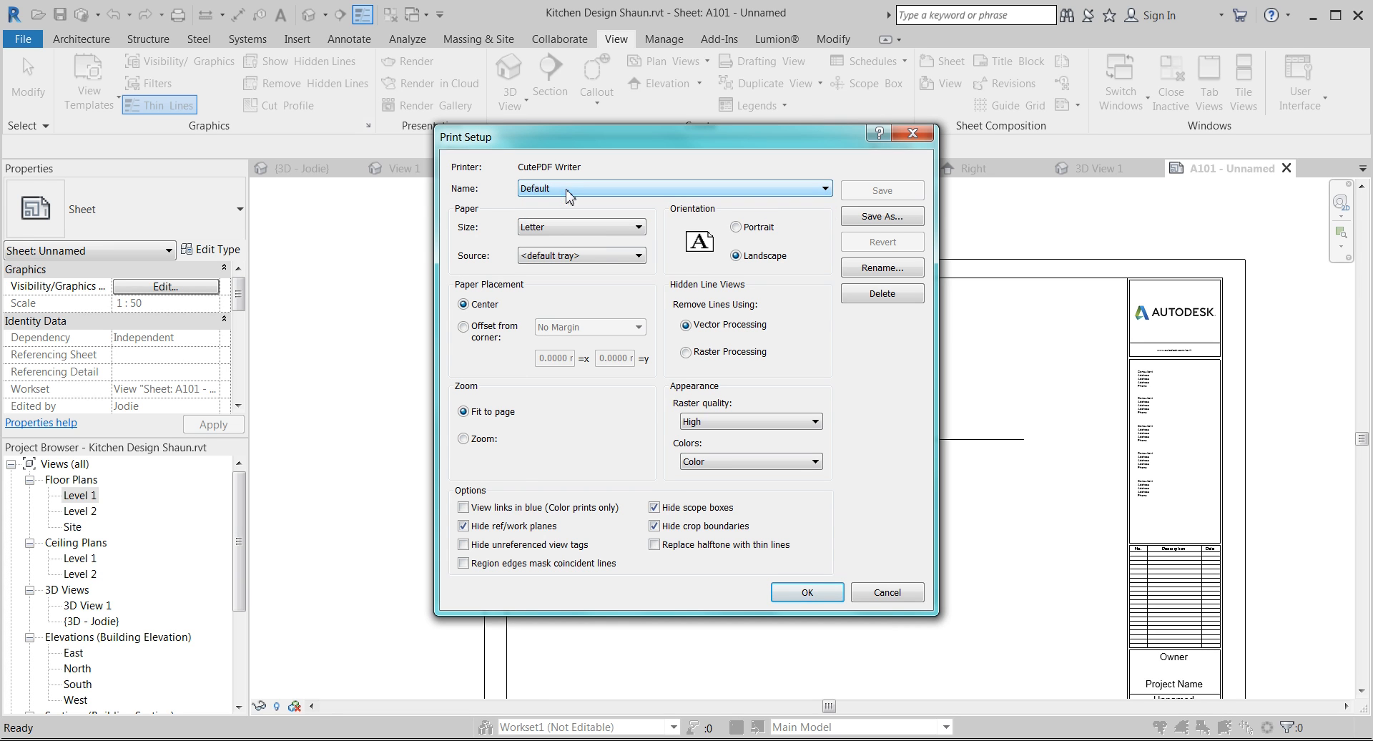
pyautogui.click(557, 230)
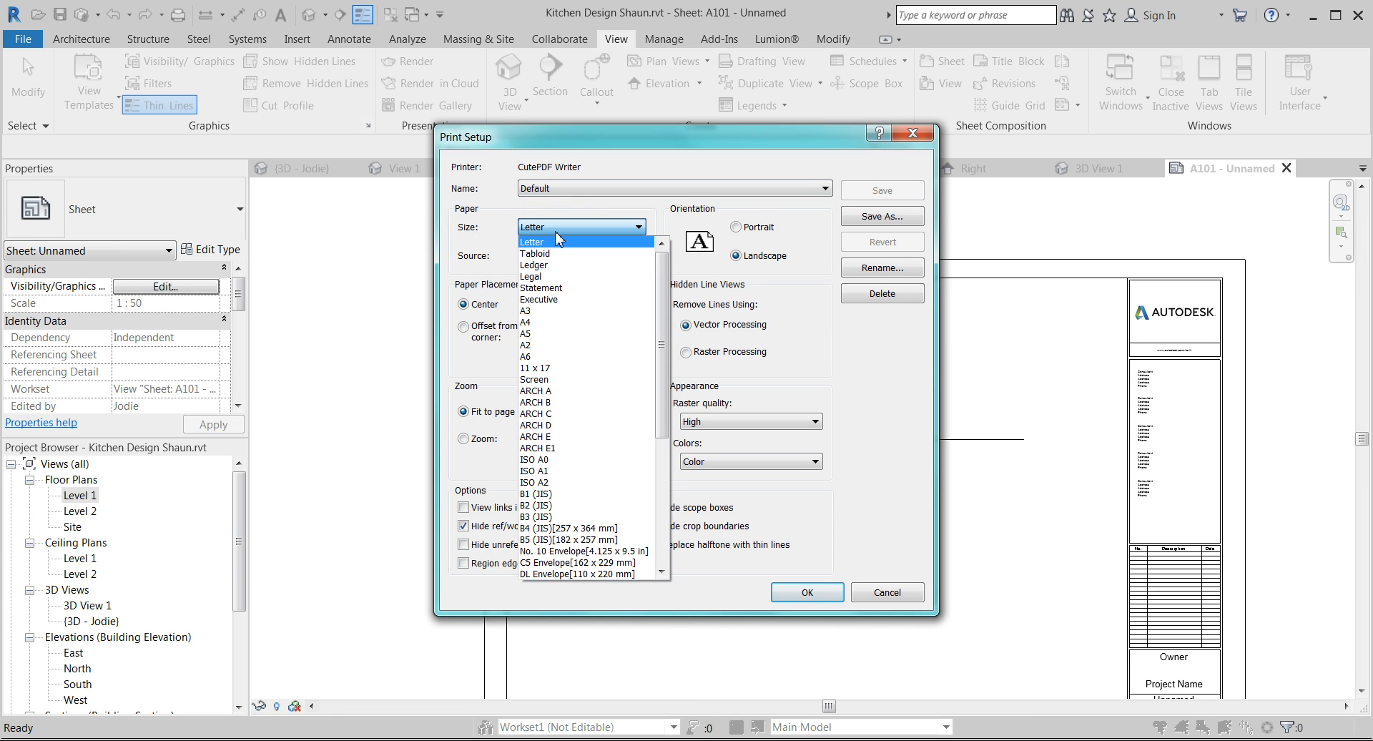
pyautogui.scroll(-3, 550, 330)
pyautogui.scroll(-4, 551, 339)
pyautogui.scroll(1, 550, 336)
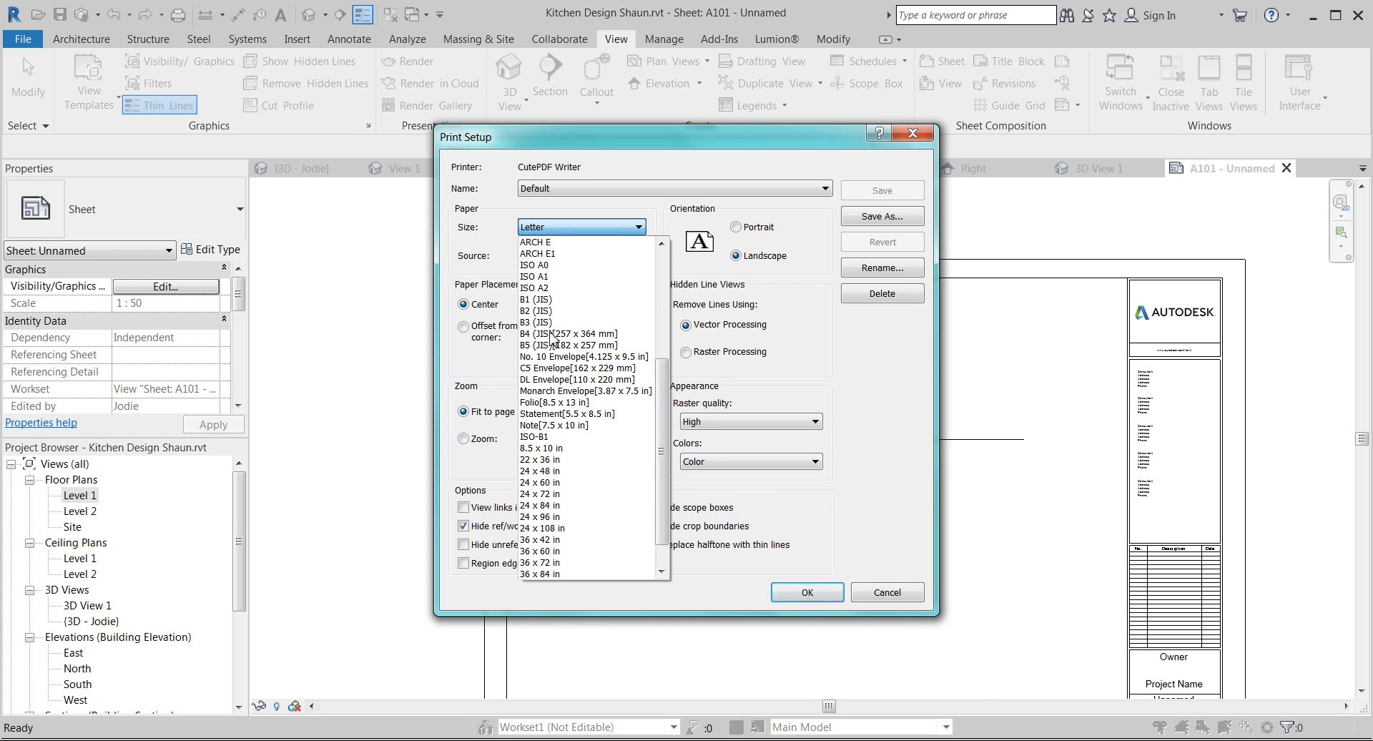
pyautogui.click(541, 279)
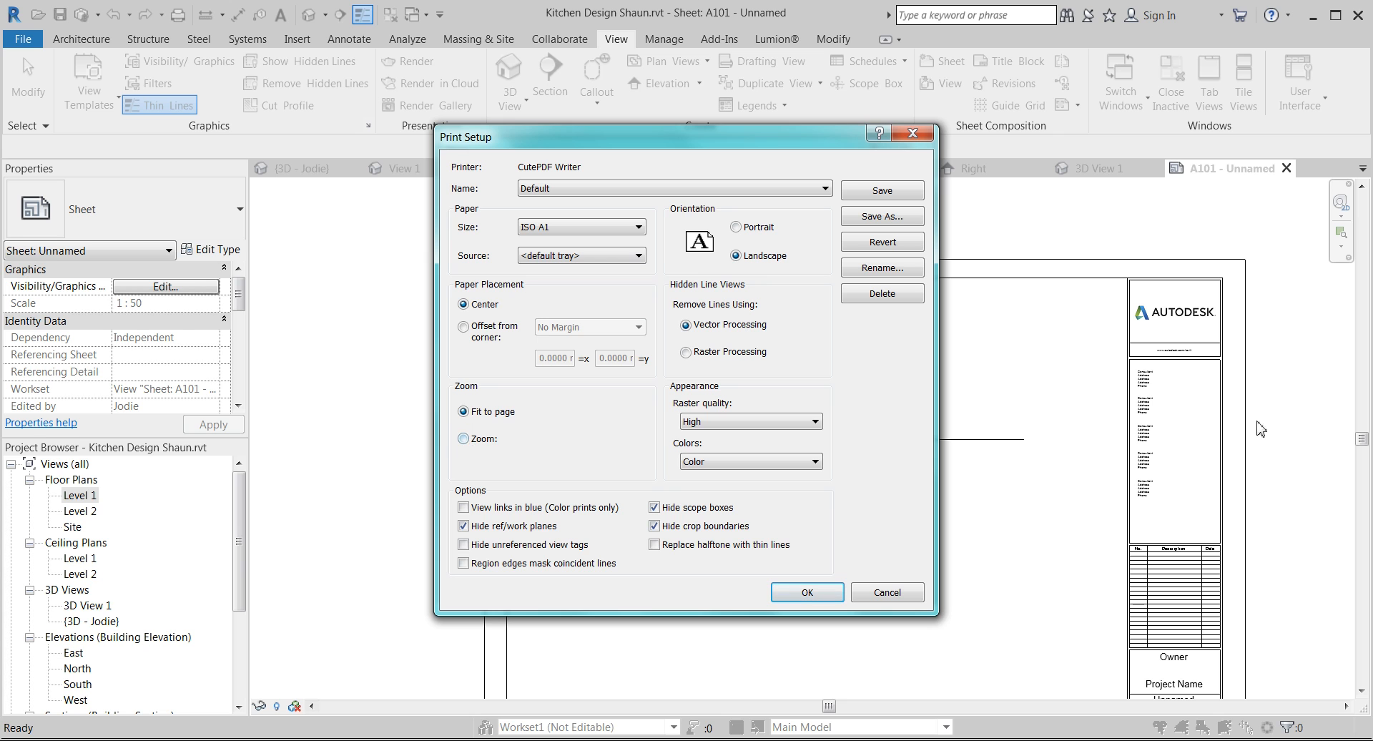
# - Configure the print for 100% size, centred paper placement, High raster quality and Color output, and accept the setup
pyautogui.click(464, 438)
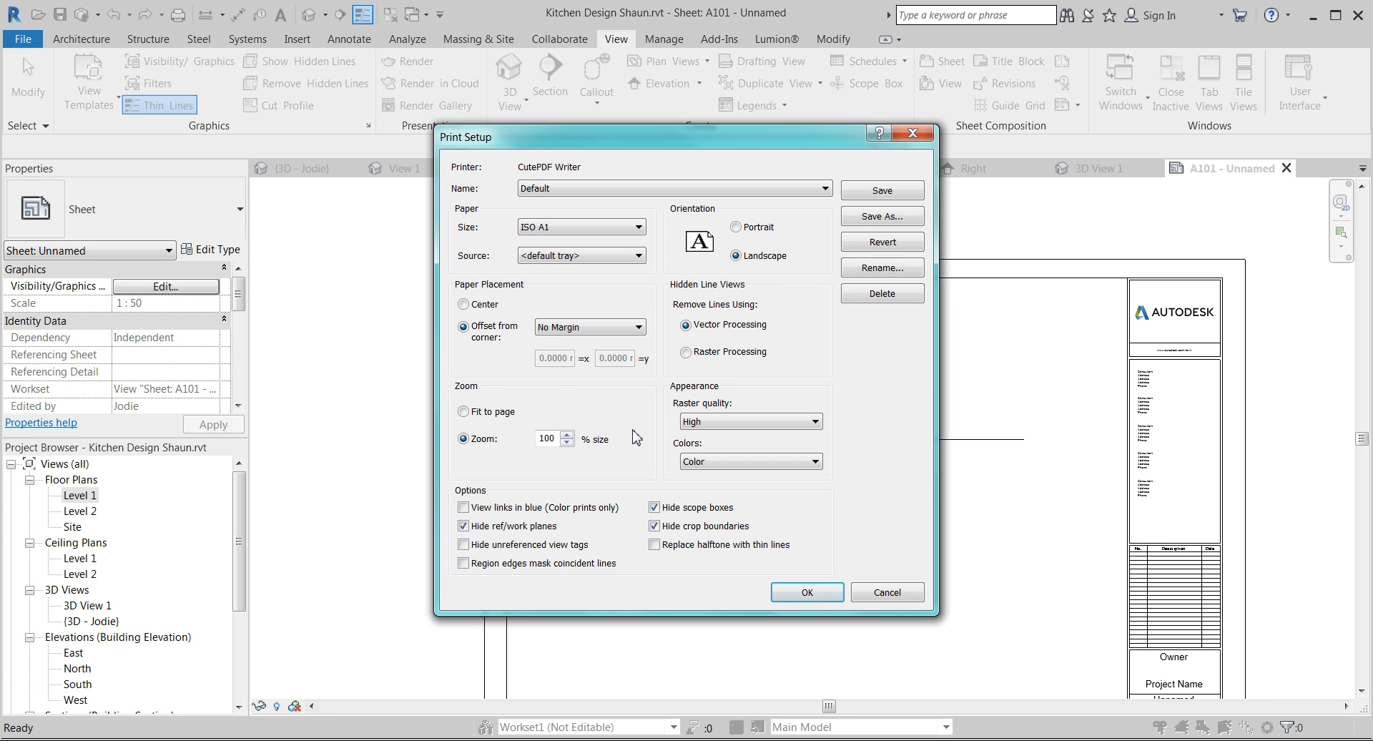
pyautogui.click(464, 304)
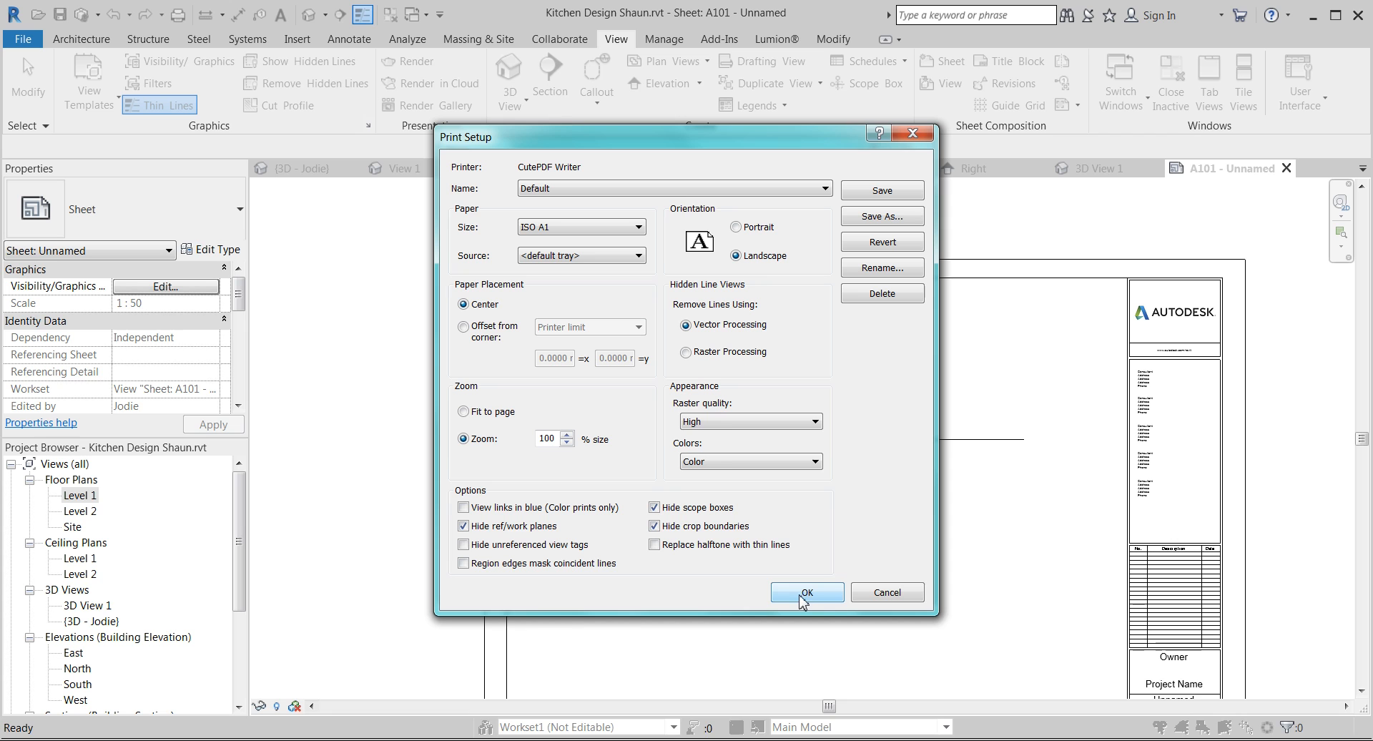
pyautogui.click(726, 422)
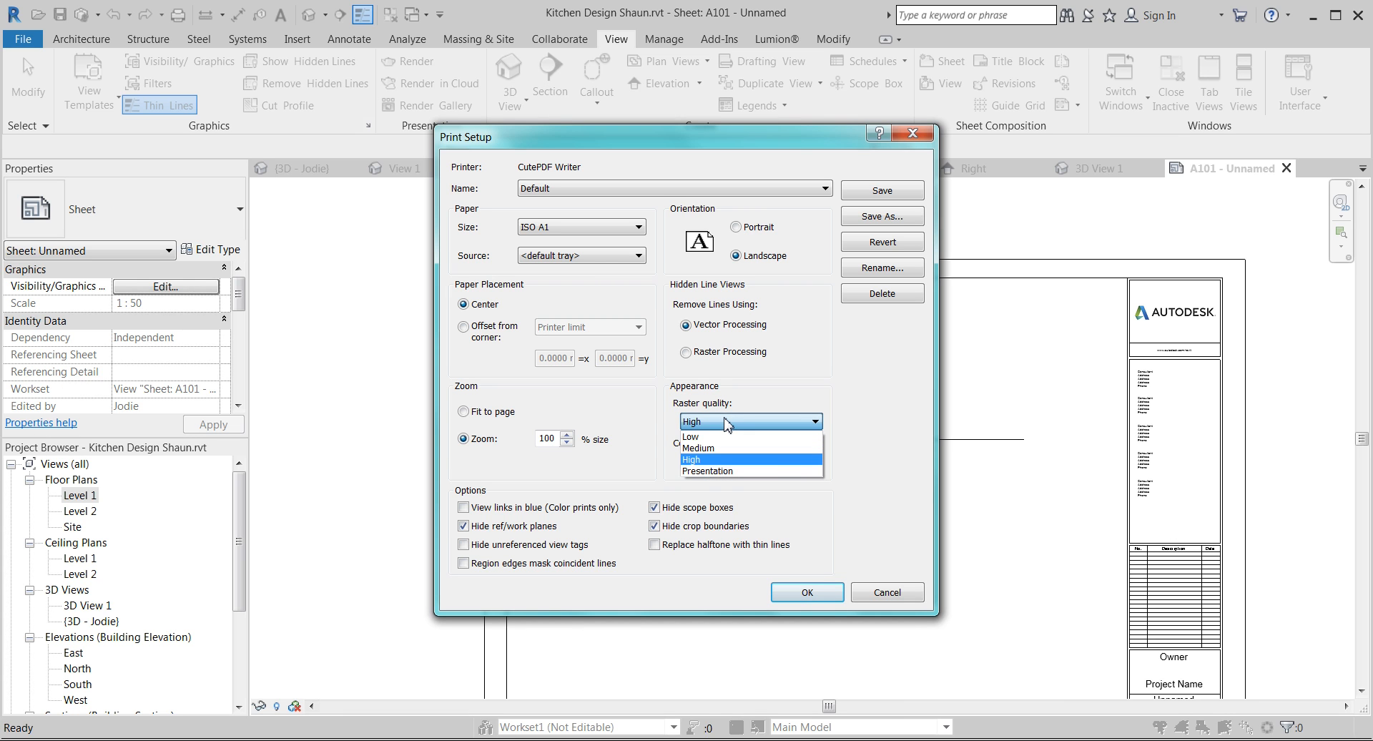
pyautogui.click(725, 422)
pyautogui.click(726, 422)
pyautogui.click(703, 459)
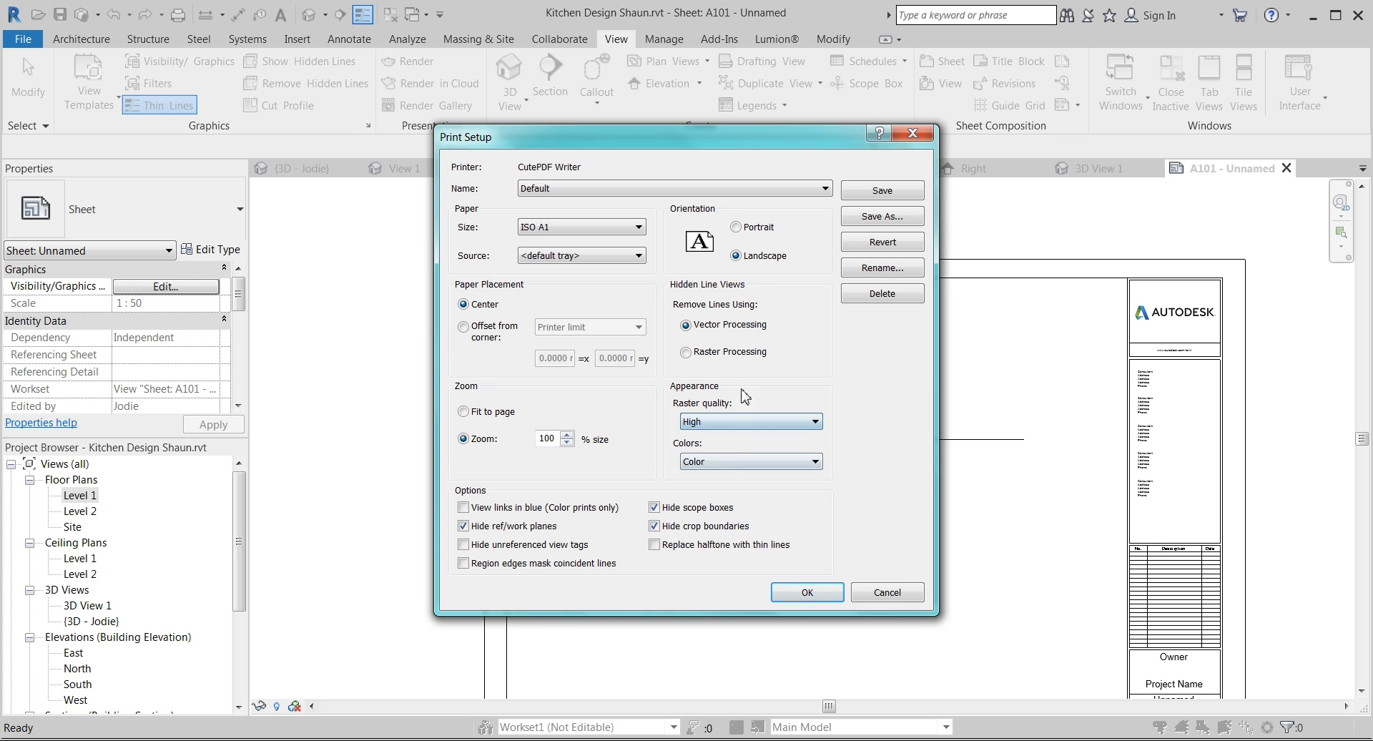
pyautogui.click(731, 462)
pyautogui.click(711, 500)
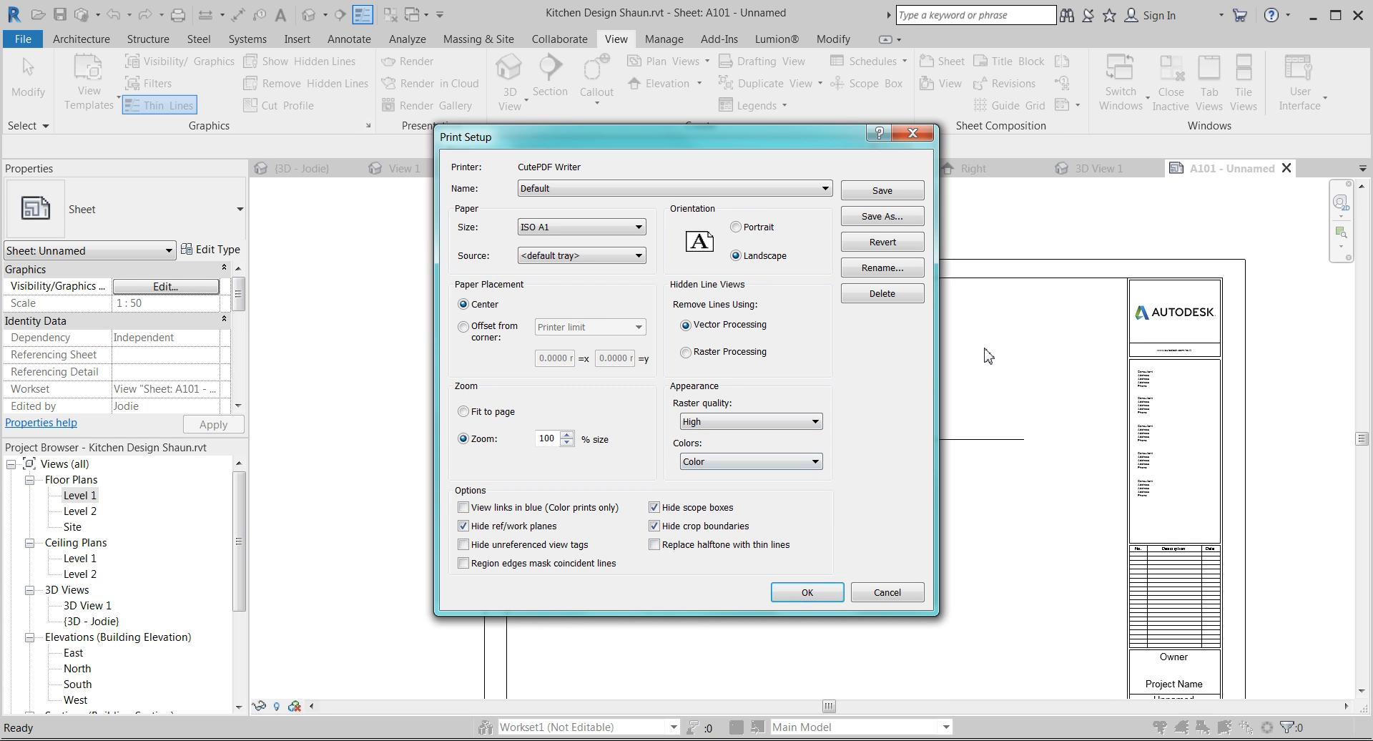
pyautogui.click(802, 605)
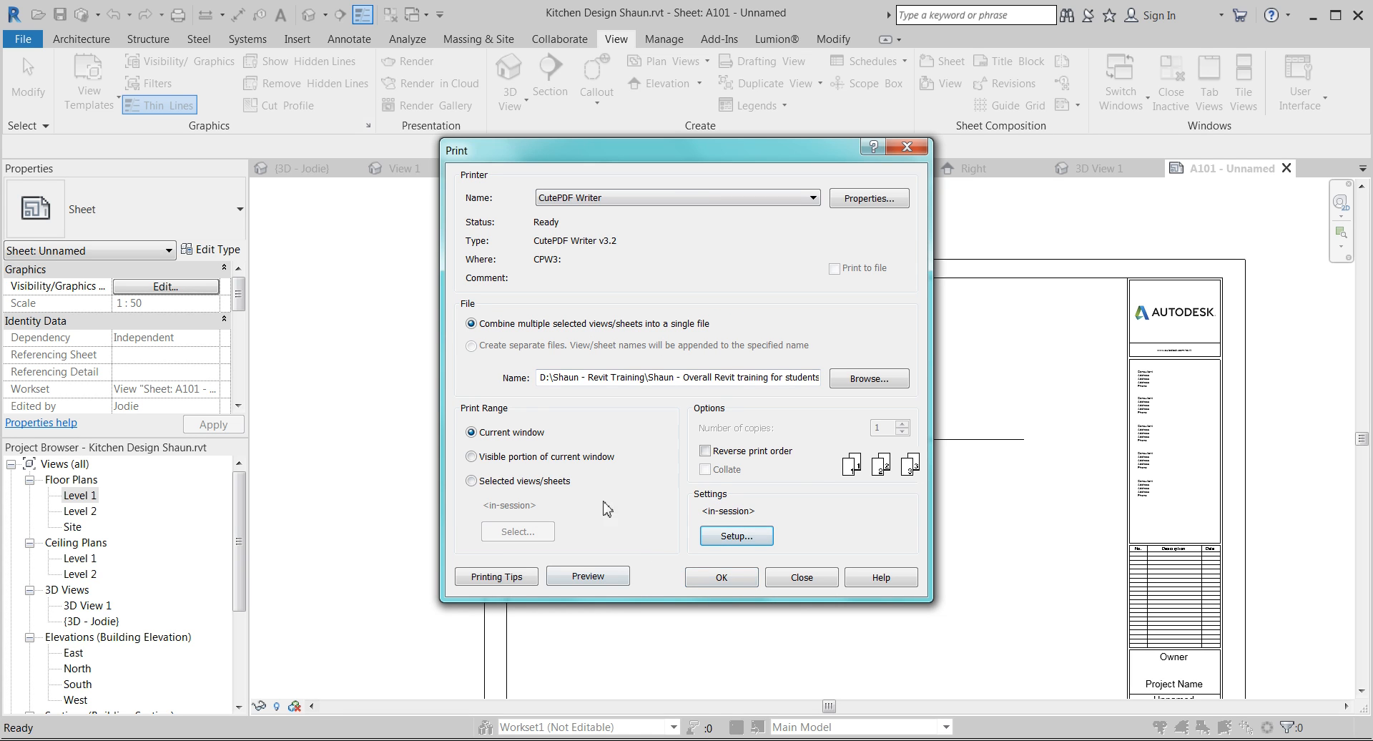
# - Preview the sheet's printout, dismissing the raster printing message
pyautogui.click(587, 577)
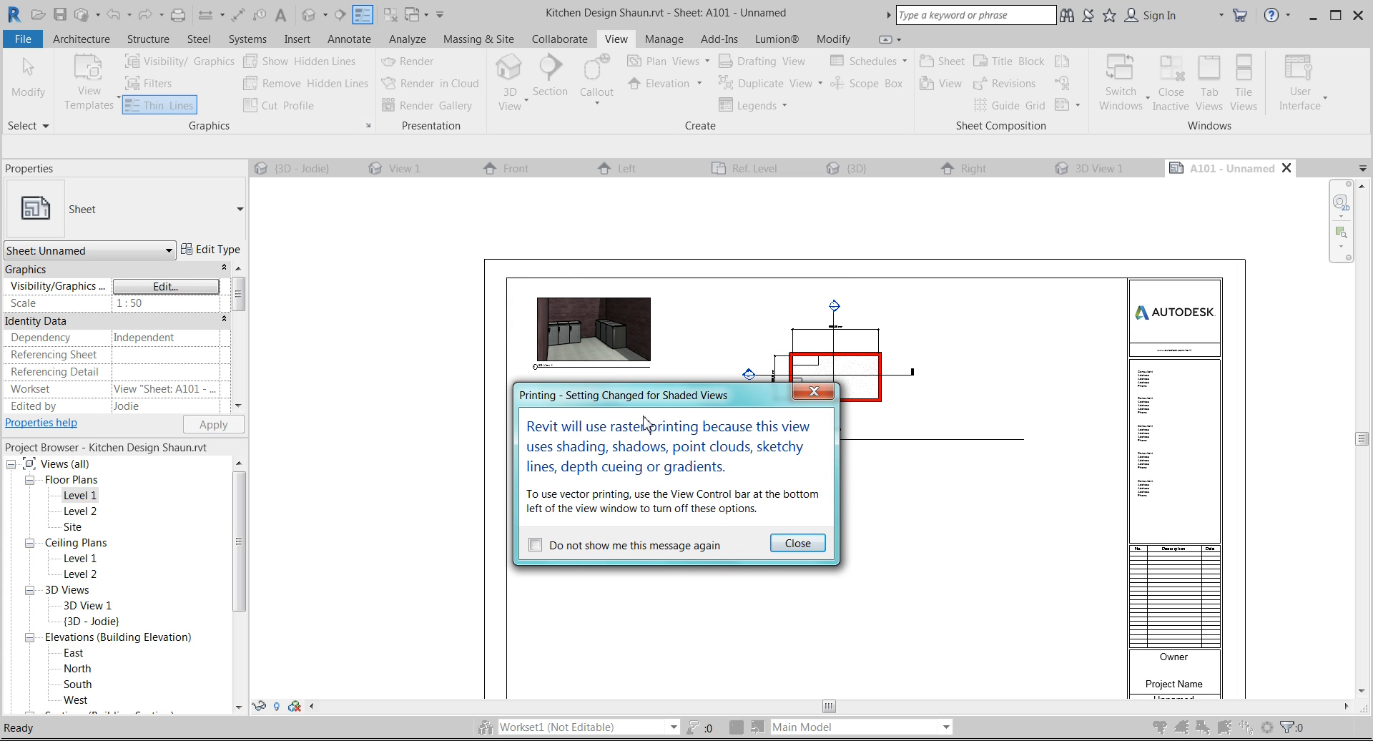
pyautogui.moveTo(653, 397); pyautogui.dragTo(636, 285)
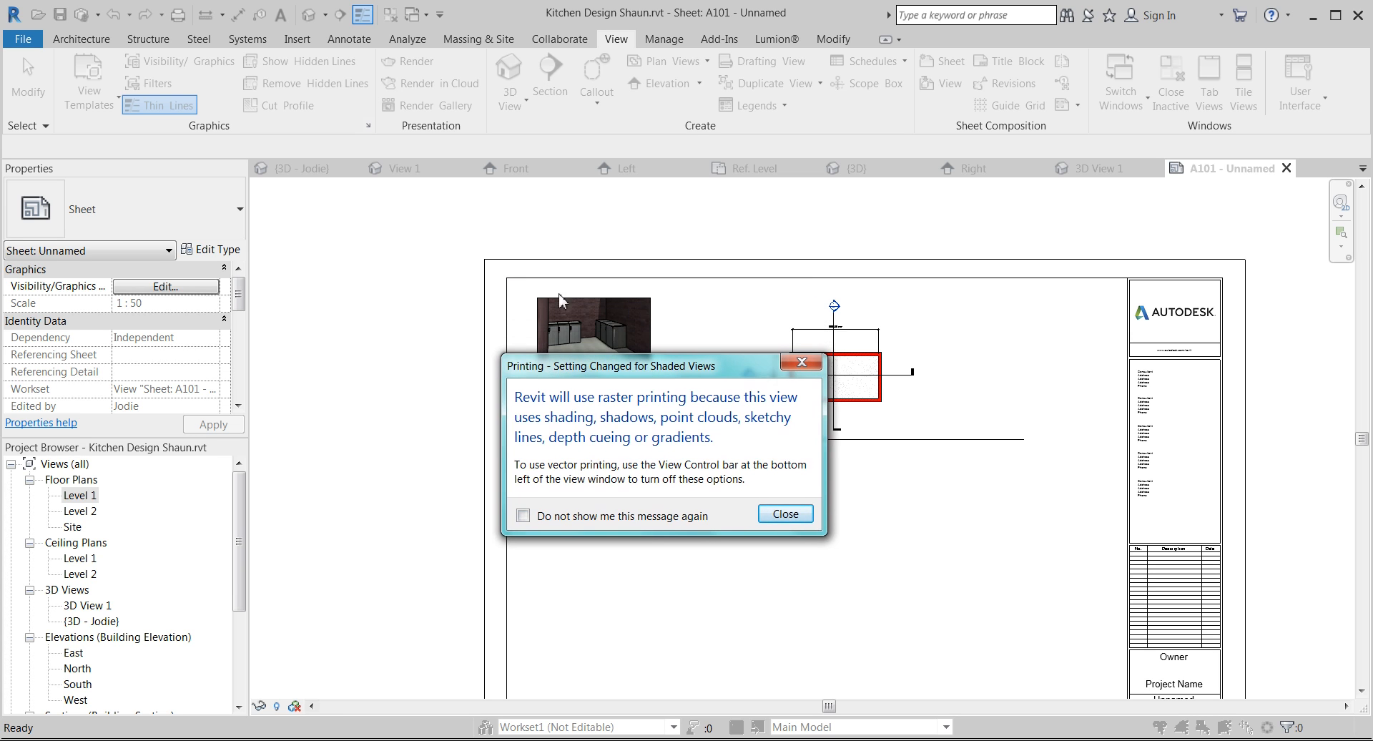
pyautogui.click(785, 514)
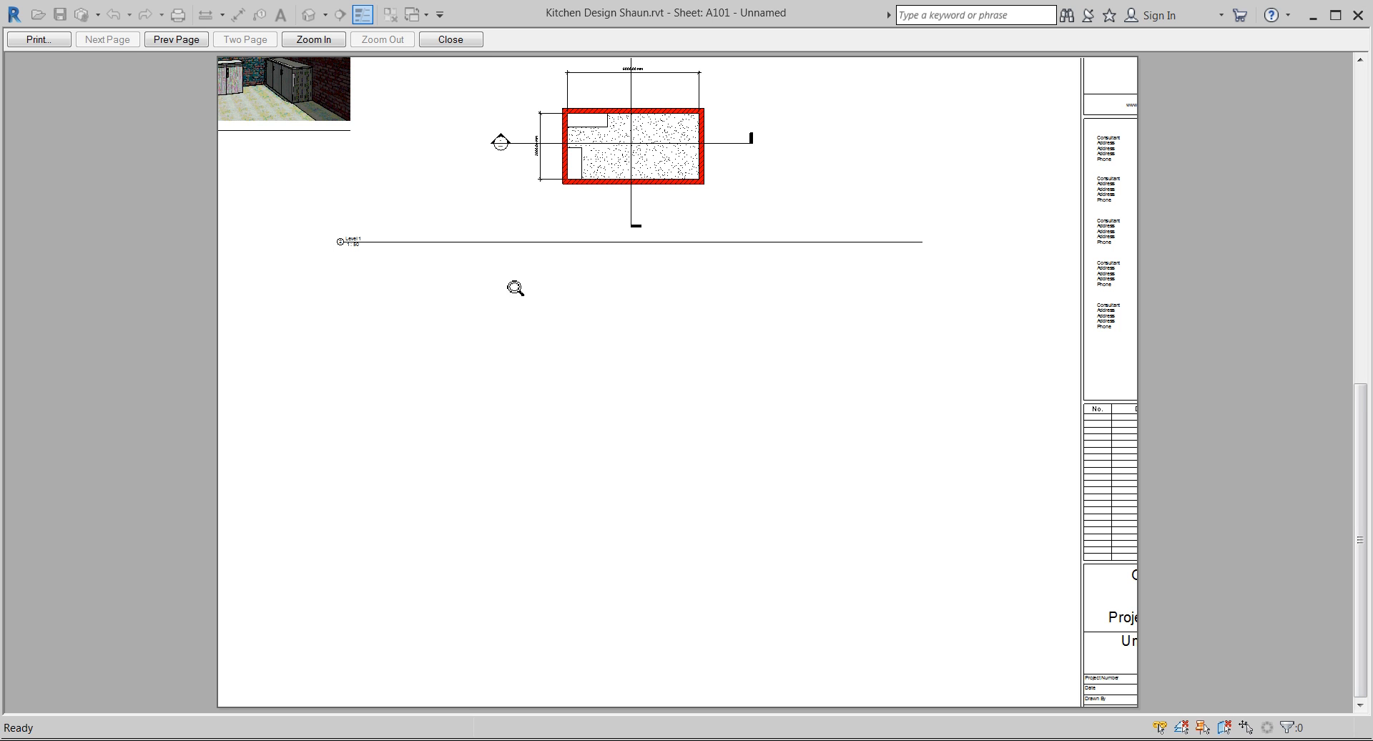
# - Return to the print setup and change the paper size to ISO A0 without saving the settings for future sessions
pyautogui.click(46, 44)
pyautogui.click(737, 536)
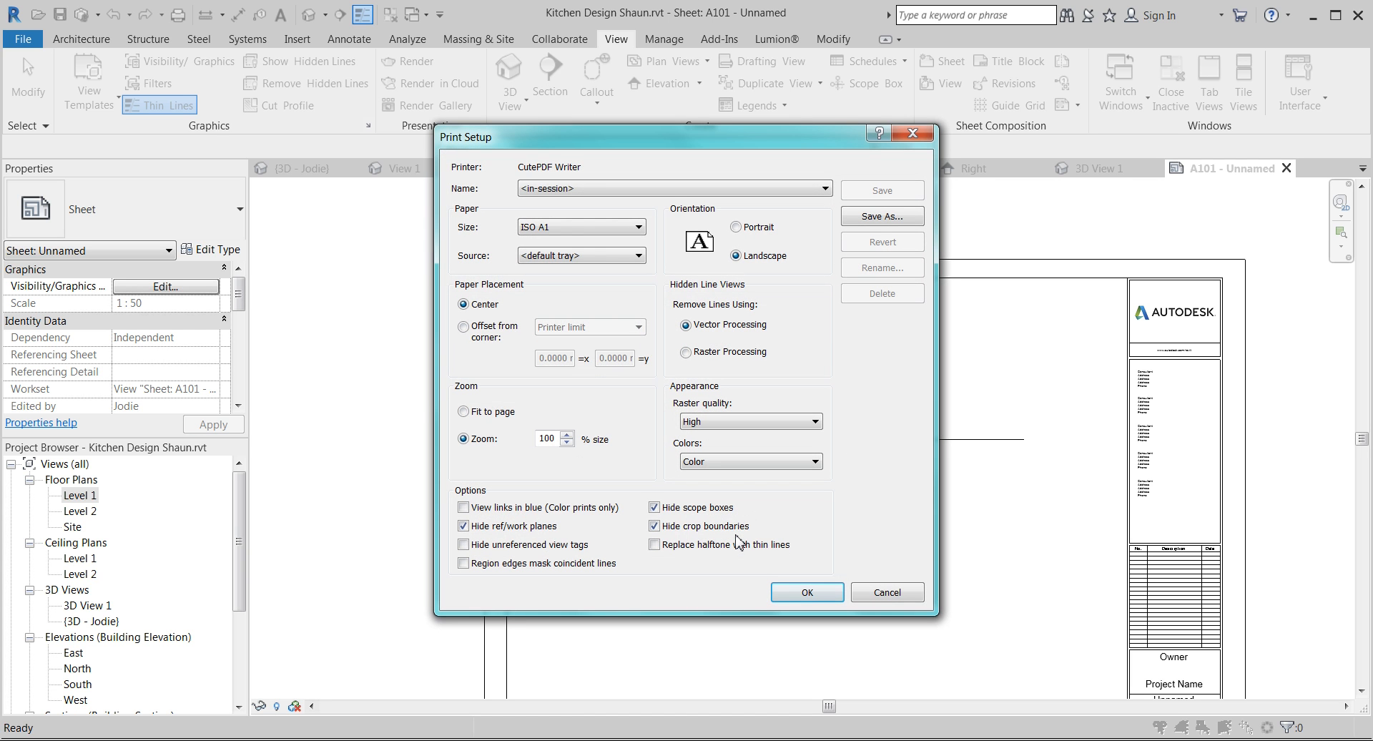
pyautogui.click(567, 227)
pyautogui.scroll(1, 562, 249)
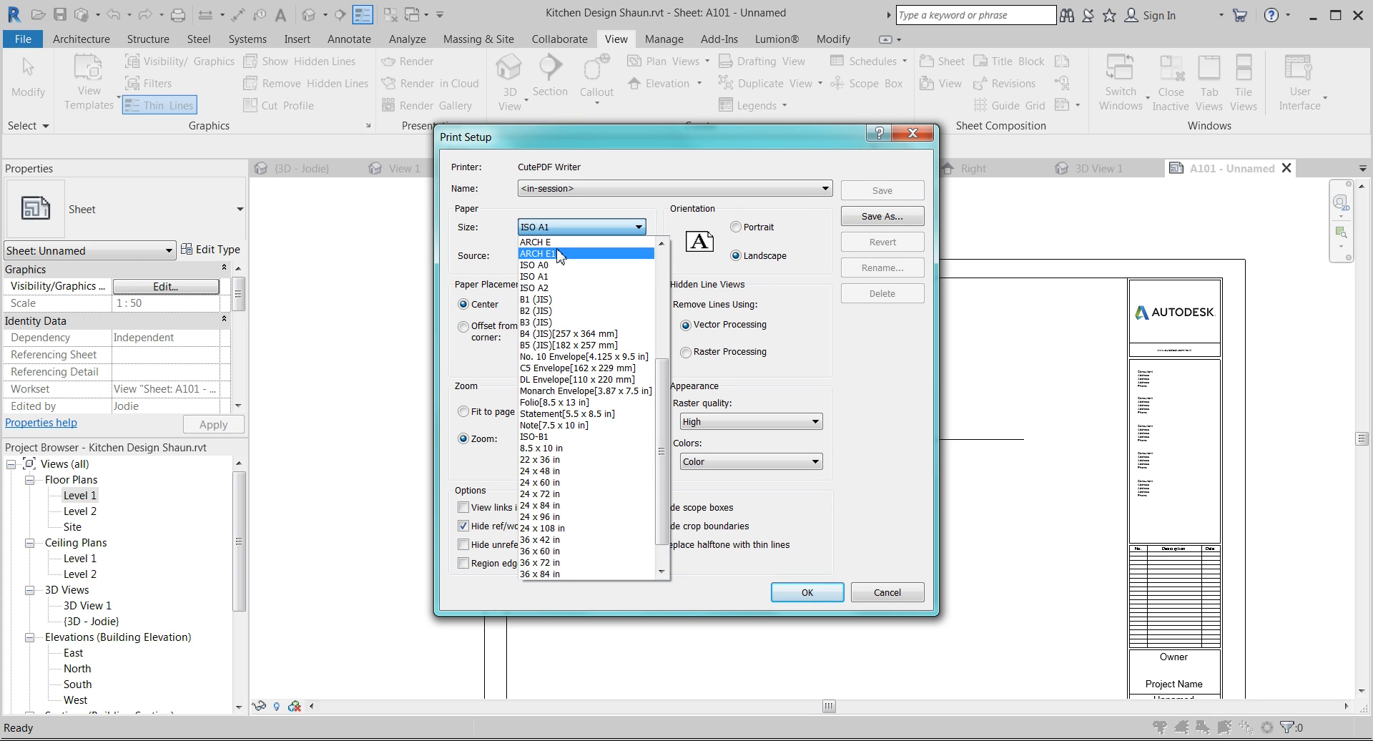
pyautogui.click(558, 265)
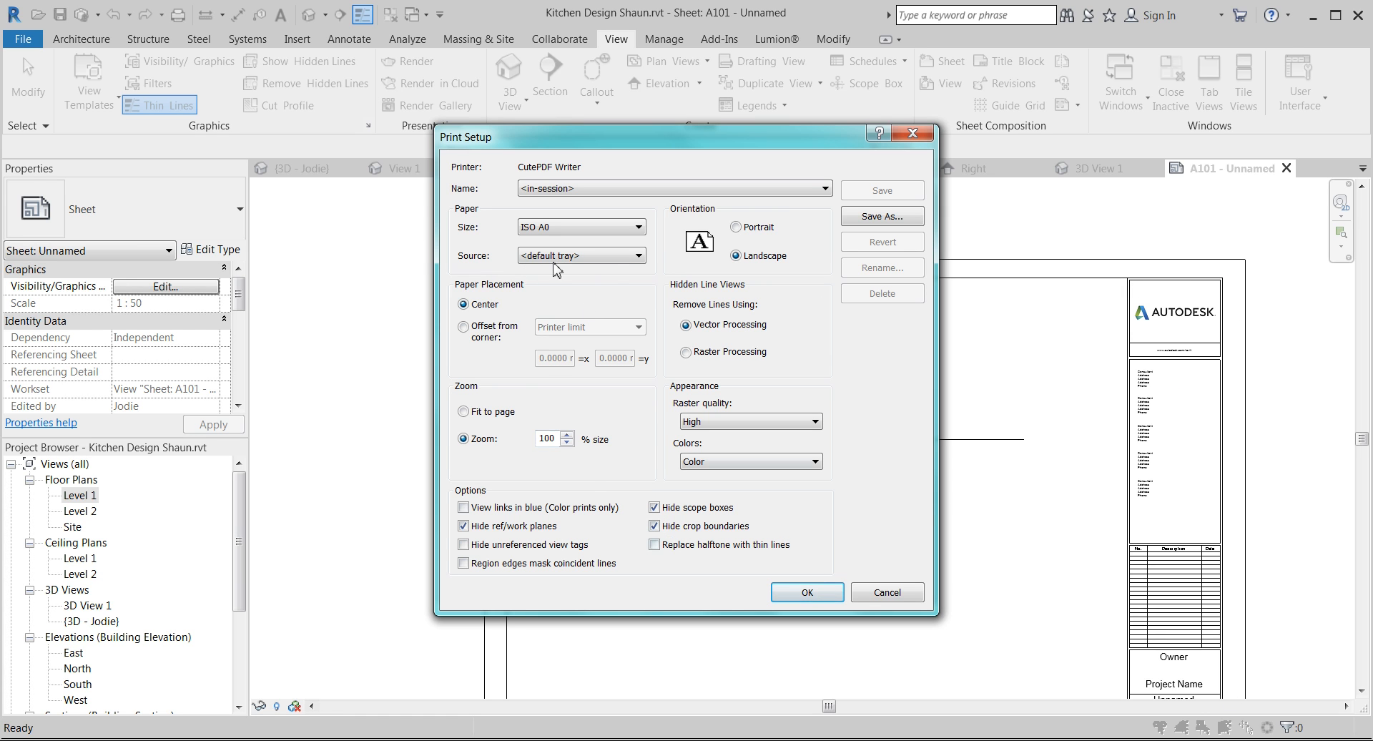
pyautogui.click(805, 592)
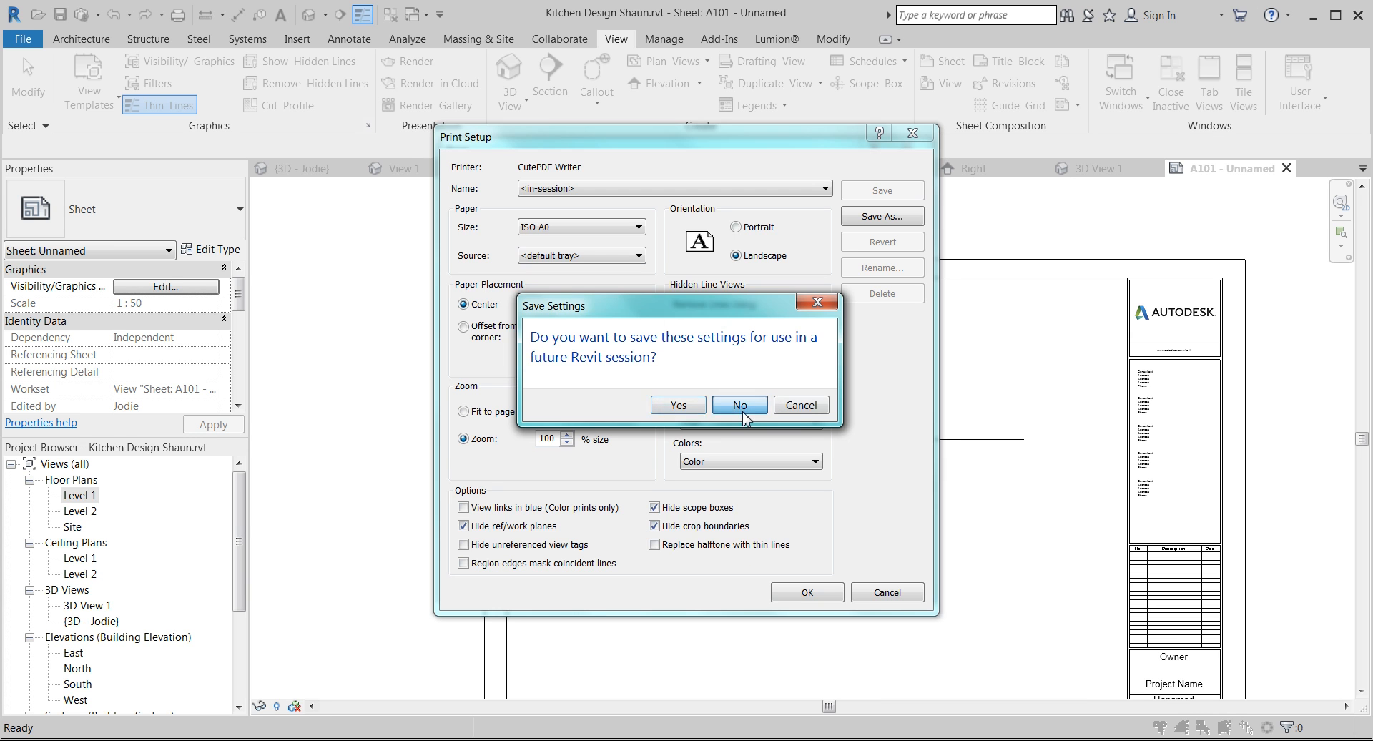
pyautogui.click(740, 406)
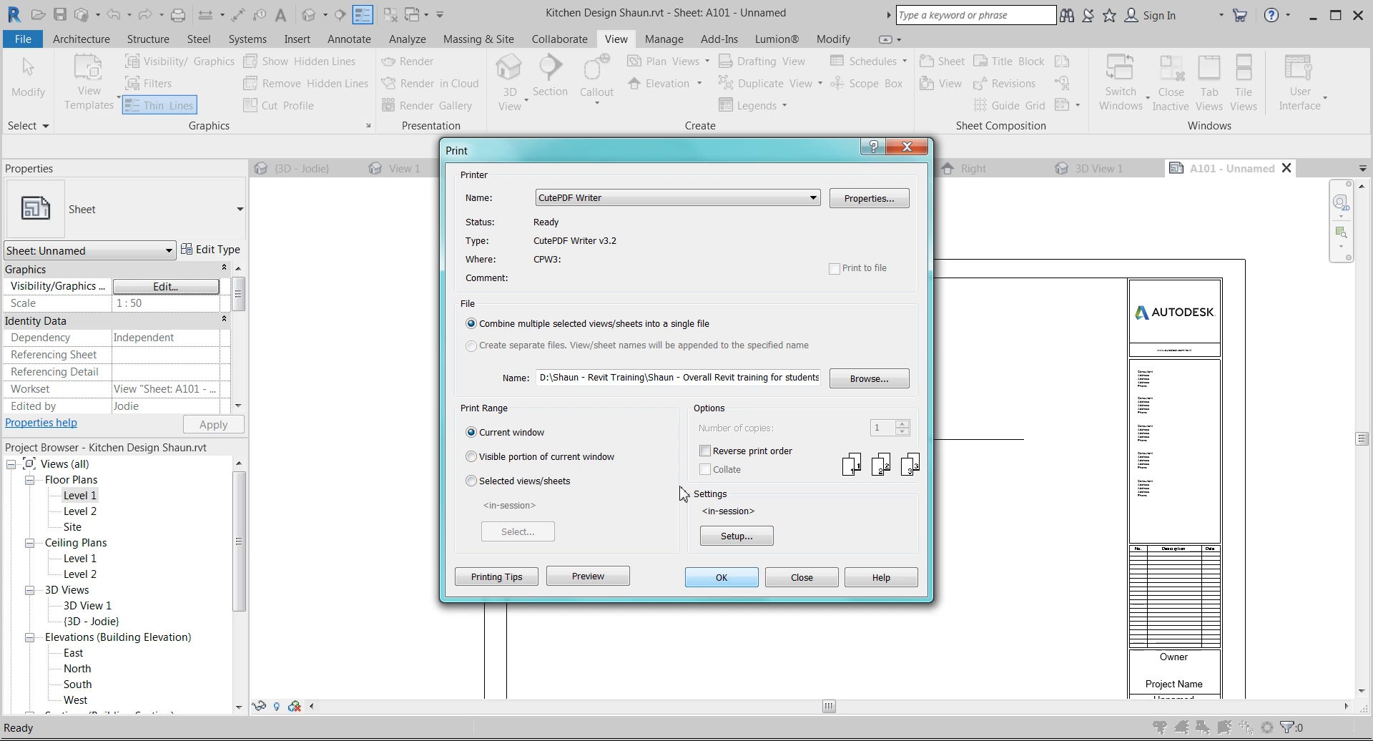
# - Preview the sheet on the A0 paper and print it with CutePDF Writer
pyautogui.click(624, 578)
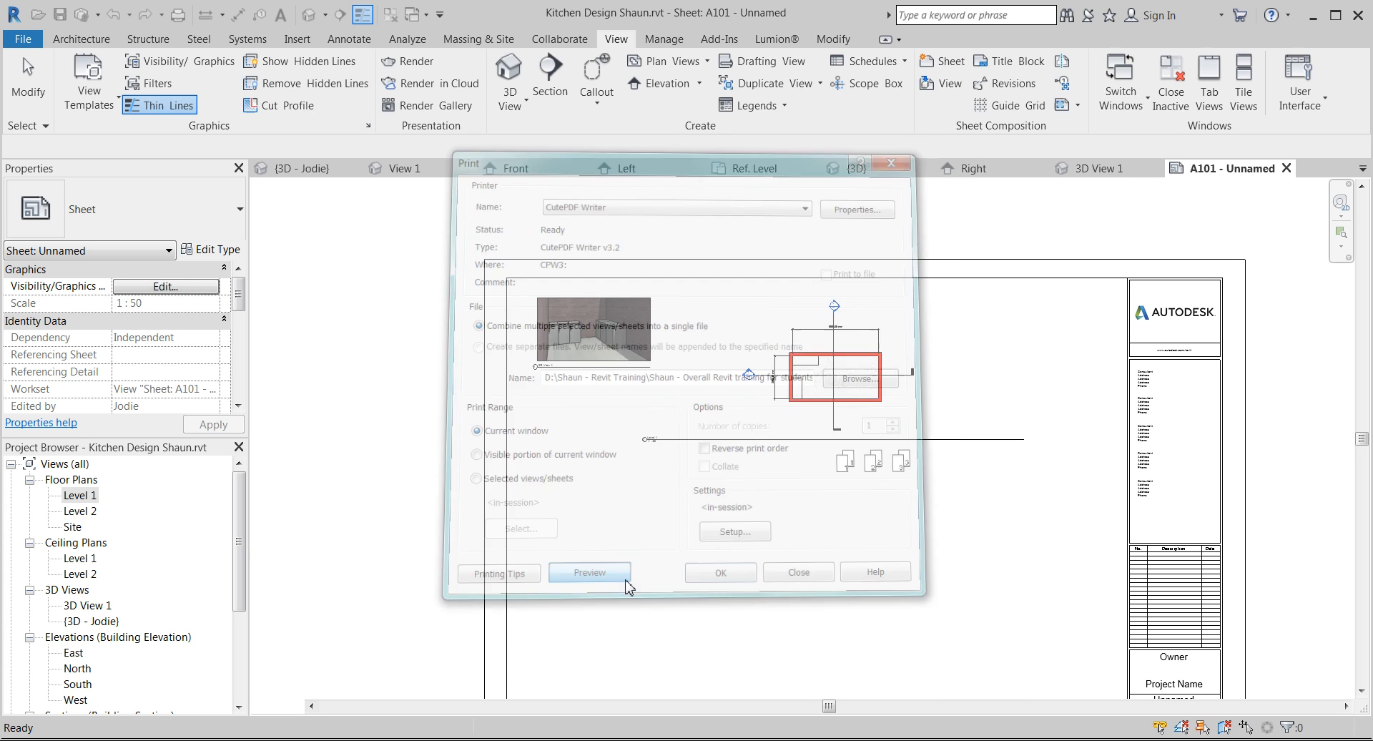
pyautogui.click(807, 430)
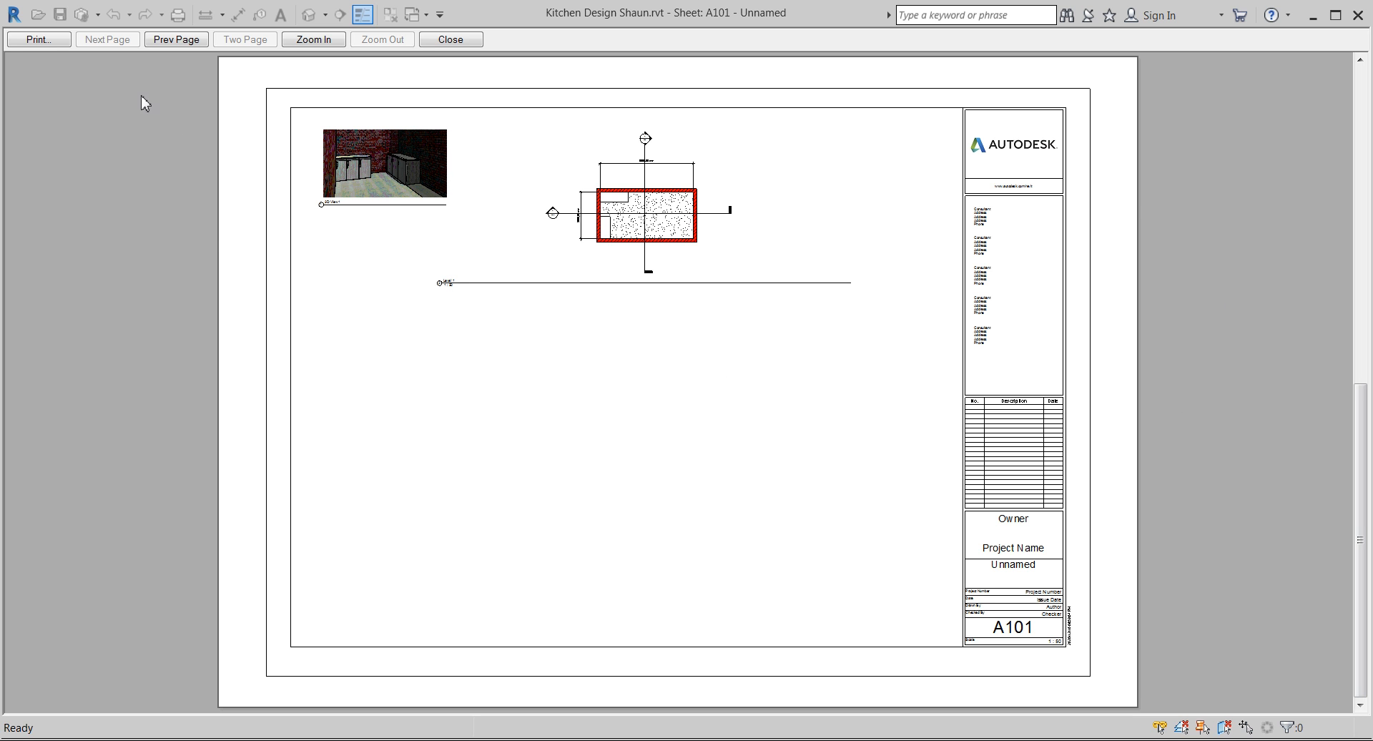
pyautogui.click(47, 44)
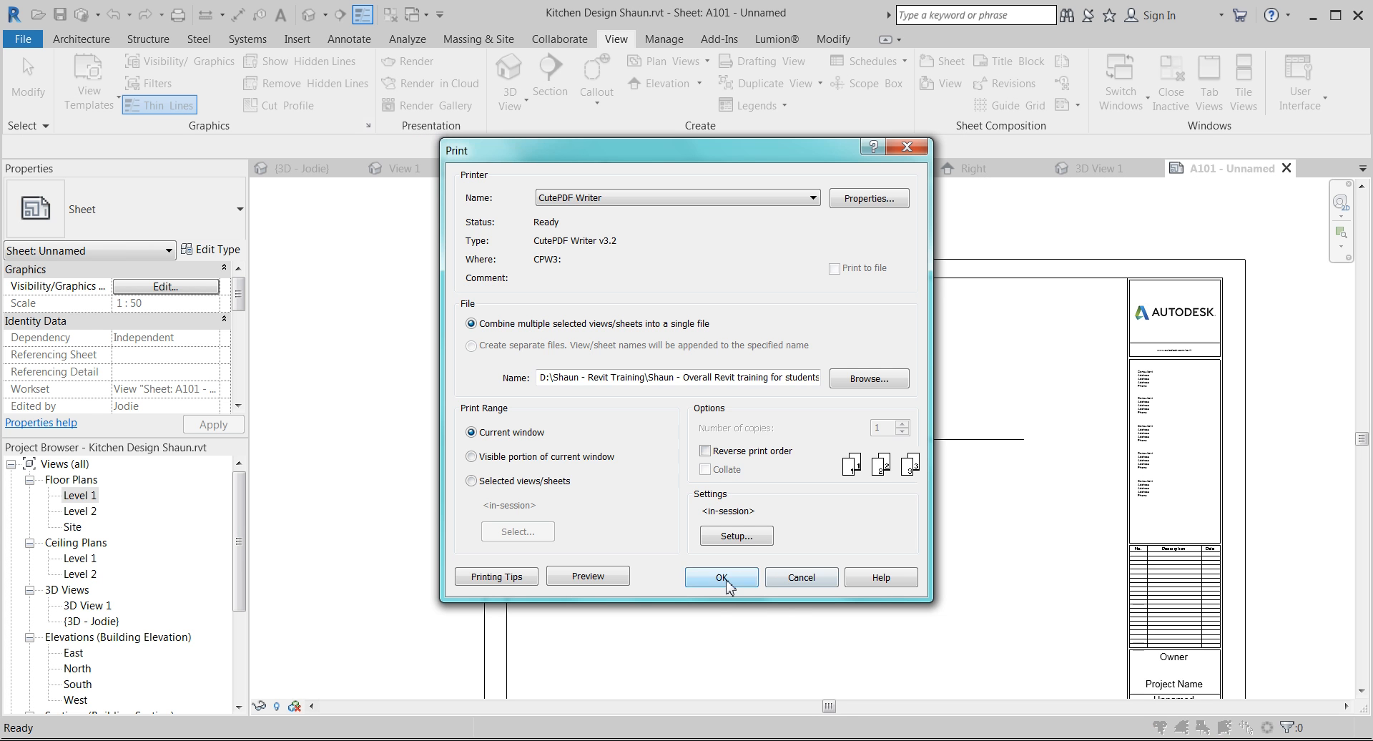
pyautogui.click(721, 581)
pyautogui.click(789, 421)
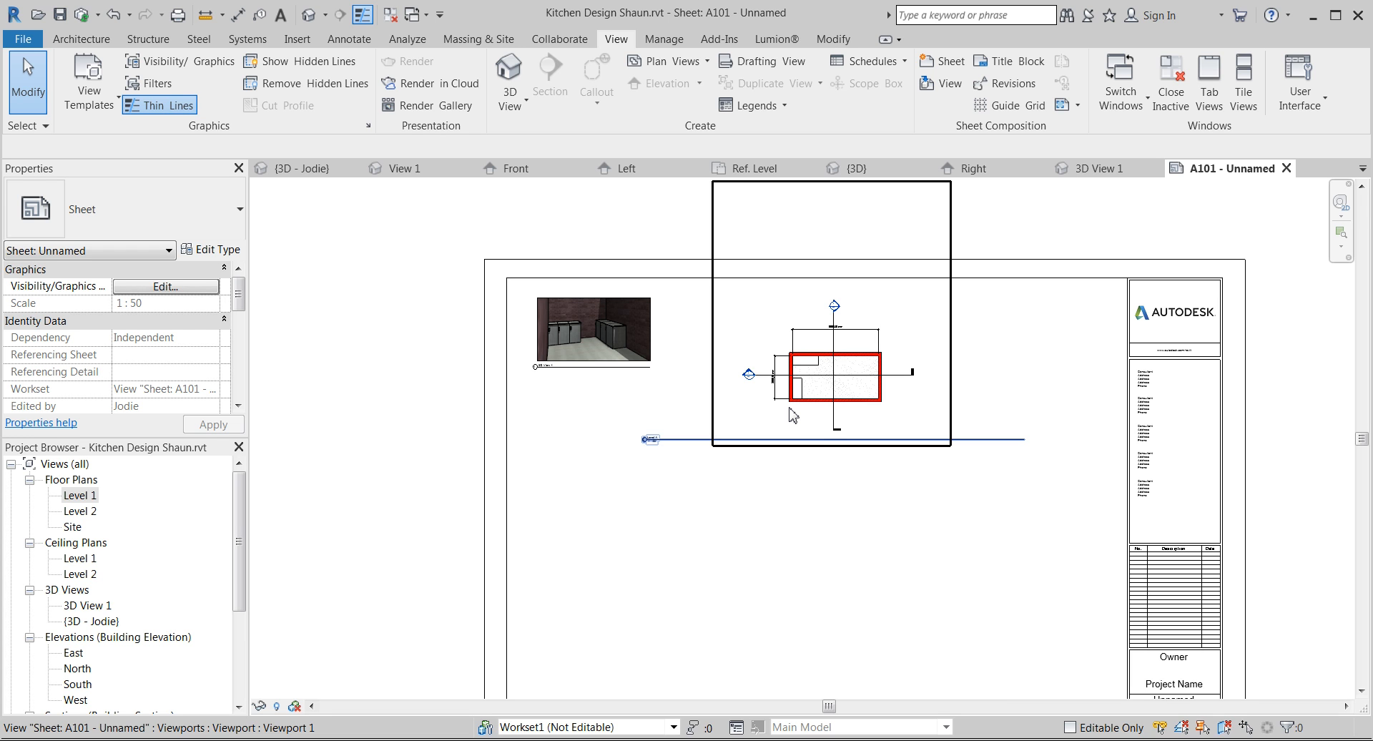
pyautogui.press('Escape')
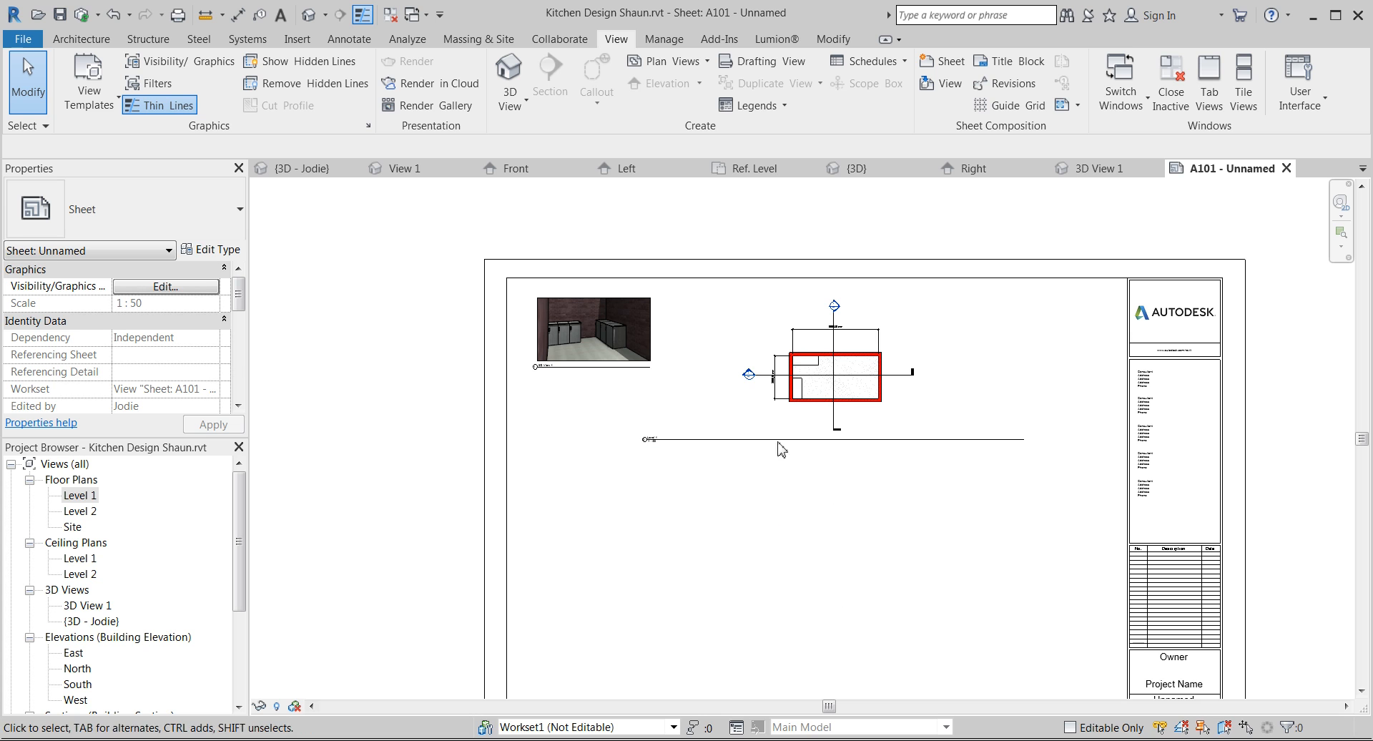